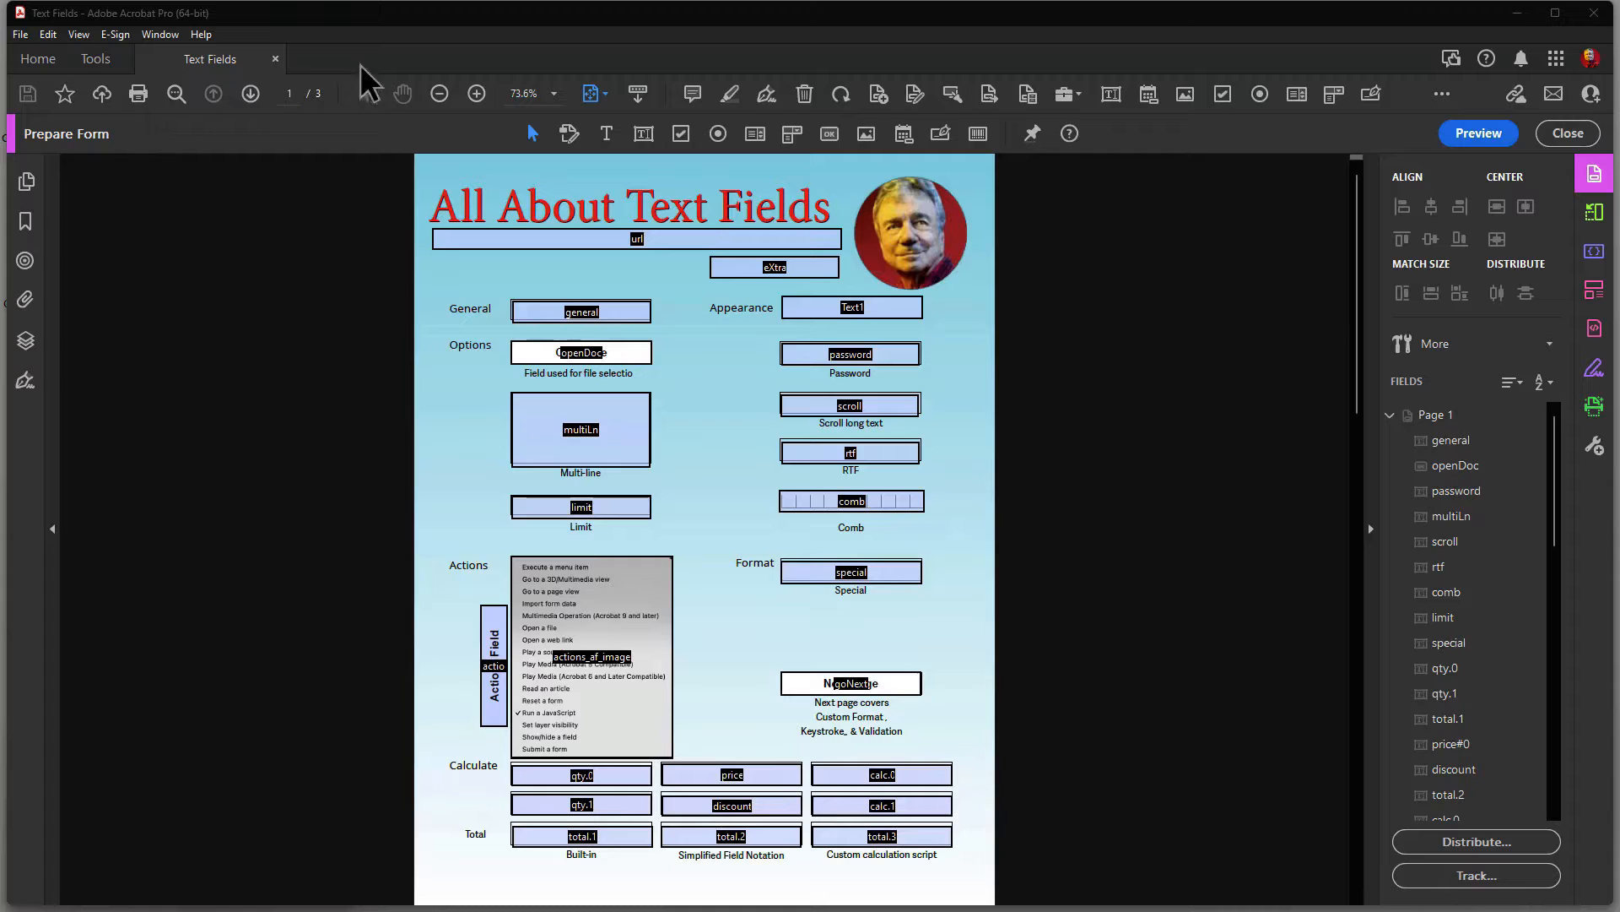
Step: Open the properties of the general field and review its visibility choices and appearance settings
{"action": "left_click", "coordinate": [591, 319]}
{"action": "key", "text": "Return"}
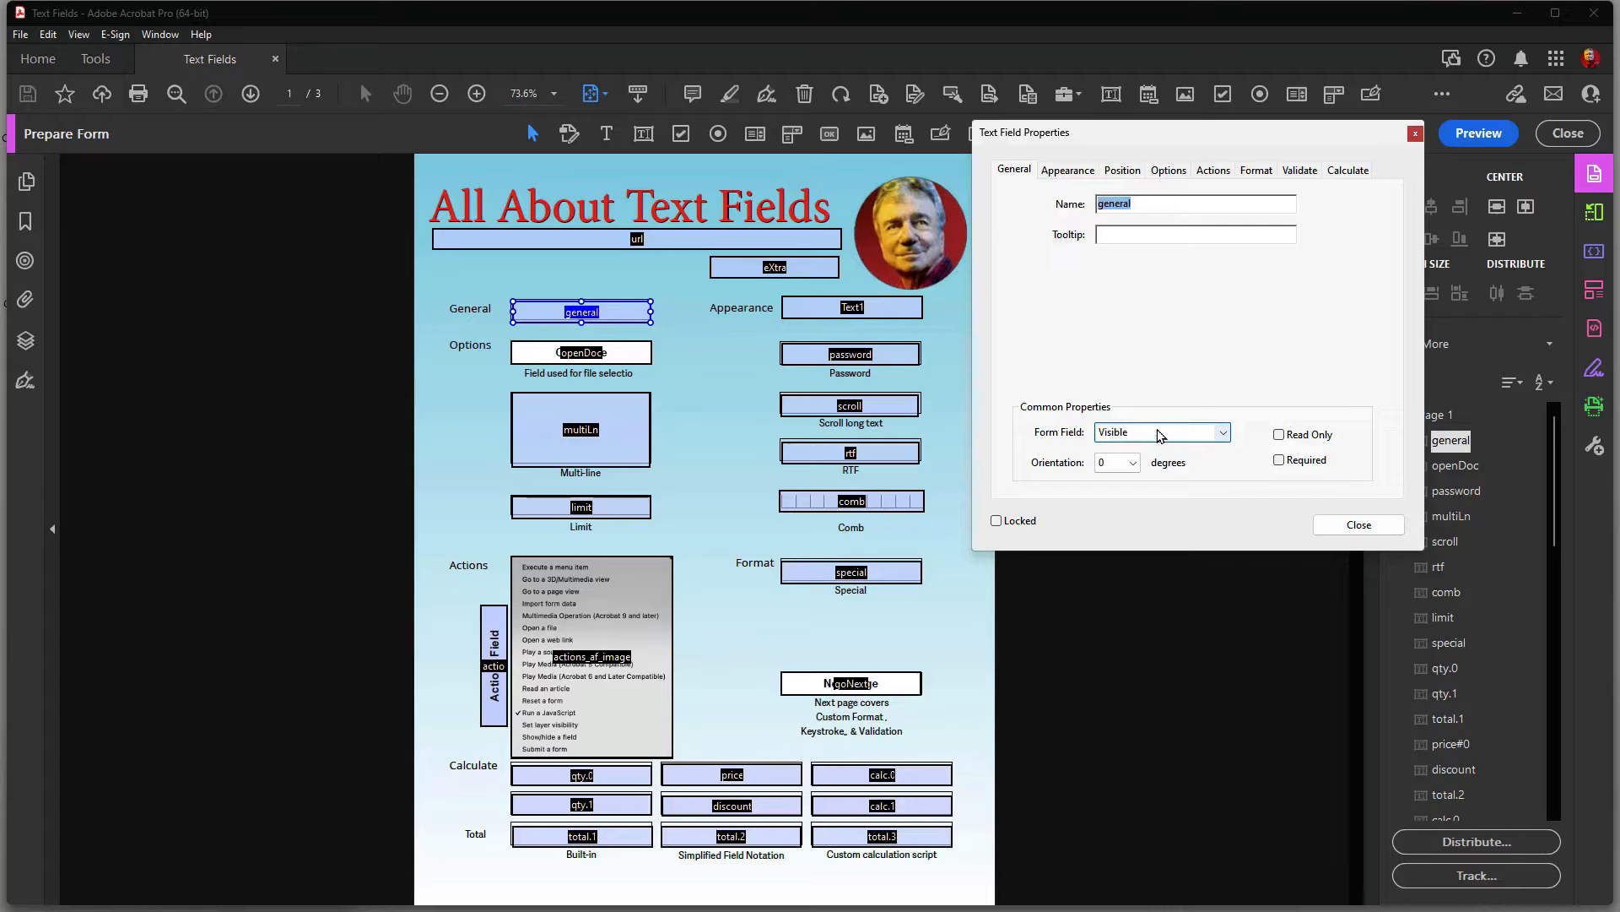
{"action": "left_click", "coordinate": [1224, 434]}
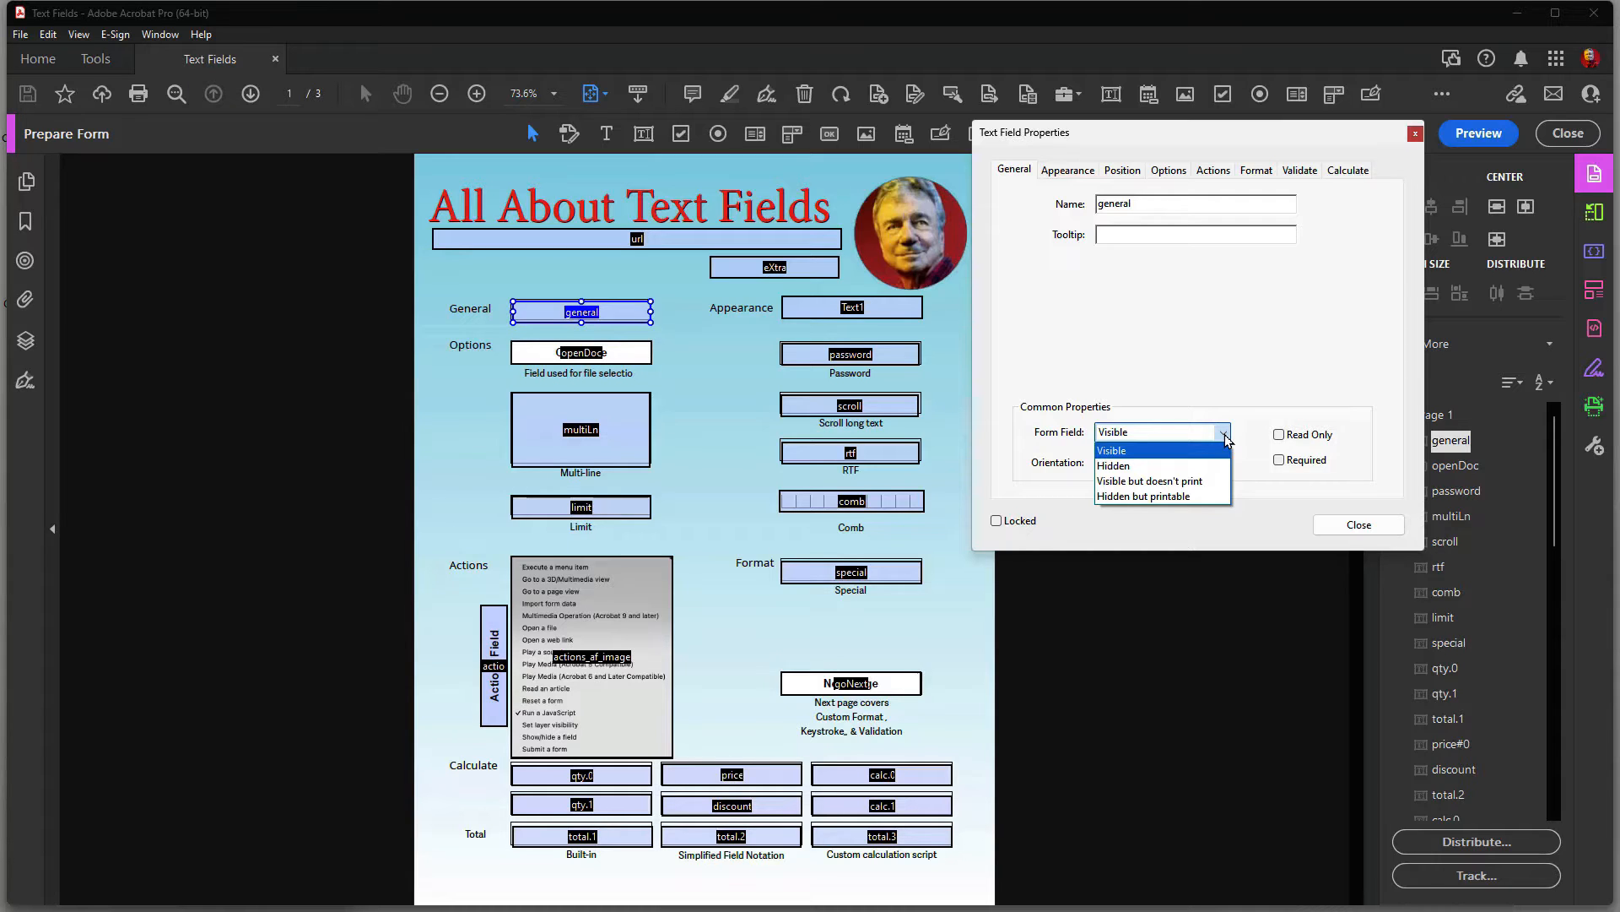
{"action": "left_click", "coordinate": [1043, 439]}
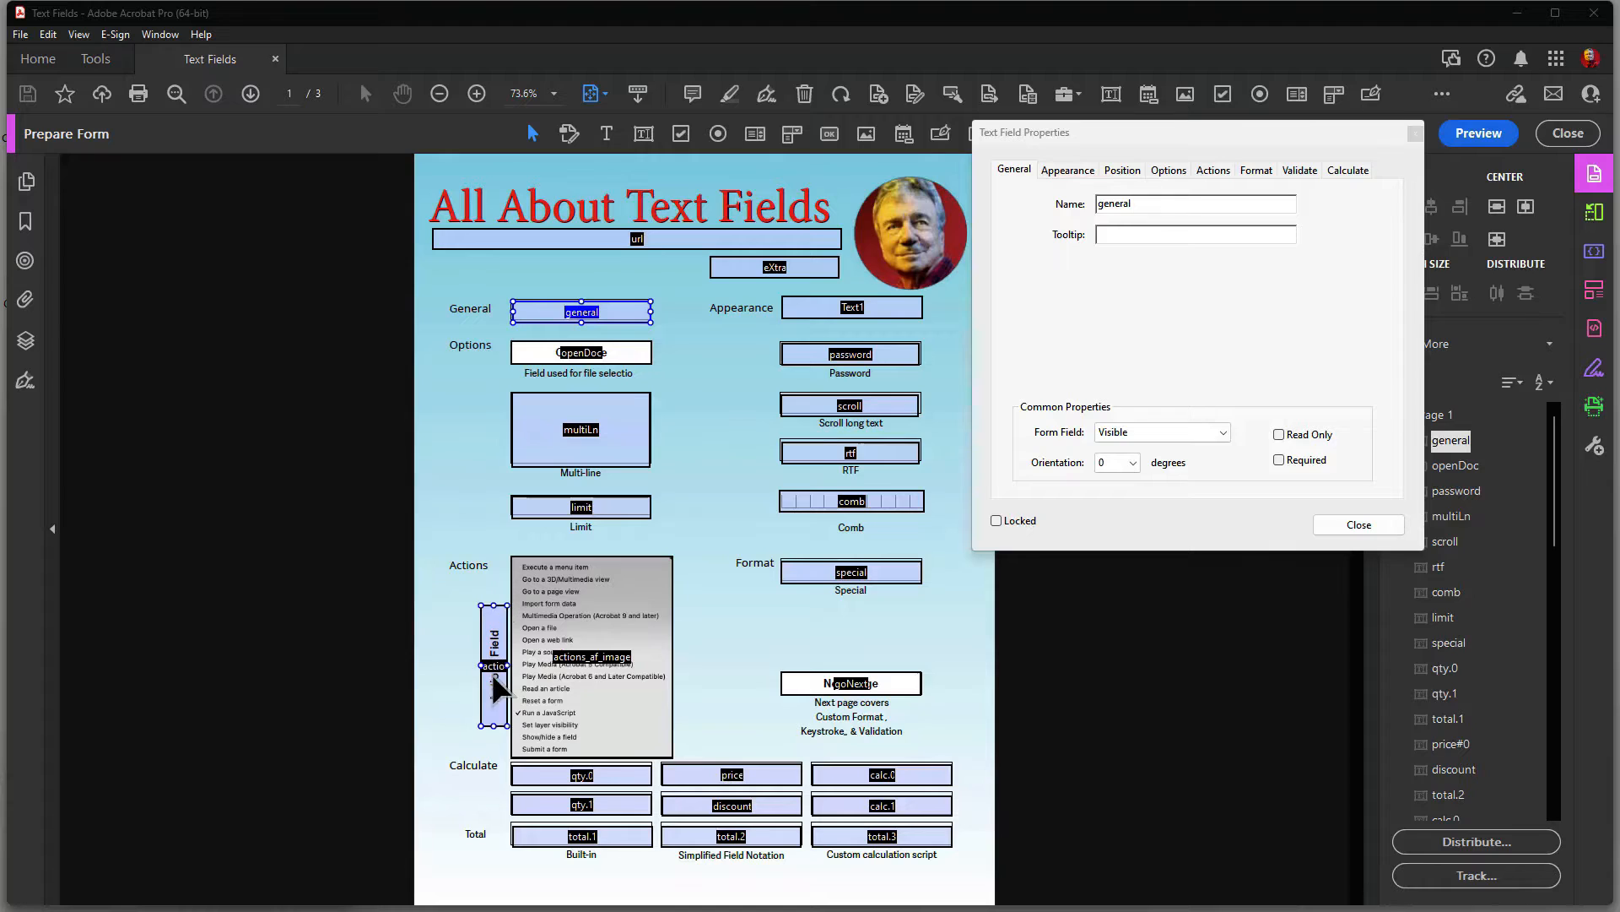
{"action": "left_click", "coordinate": [541, 700]}
{"action": "left_click", "coordinate": [1283, 474]}
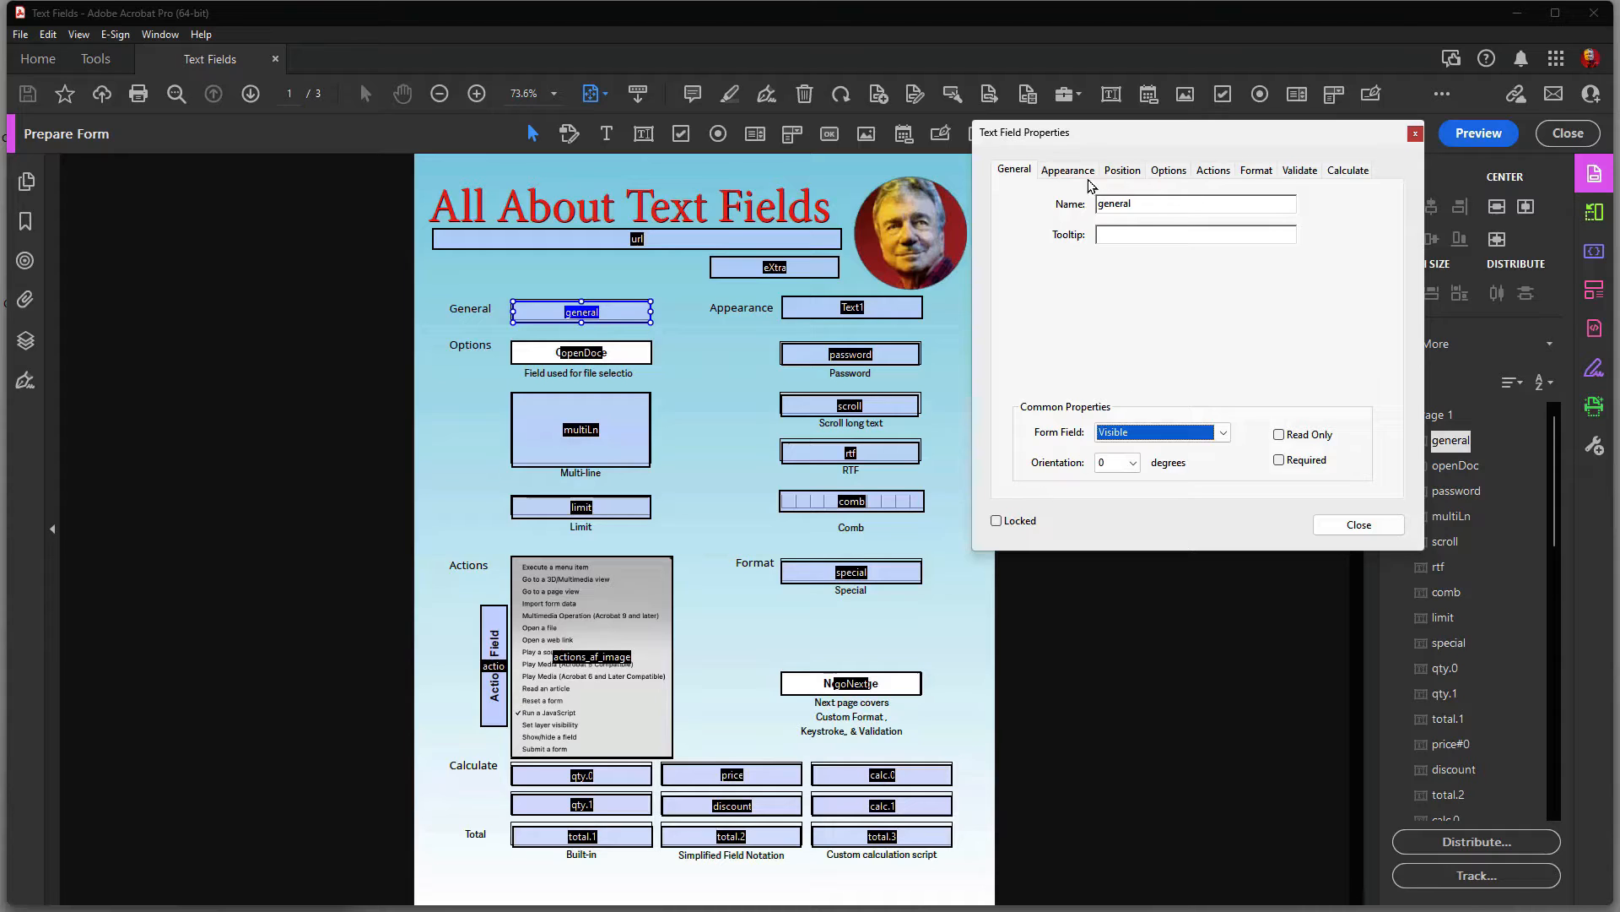
{"action": "left_click", "coordinate": [1053, 172]}
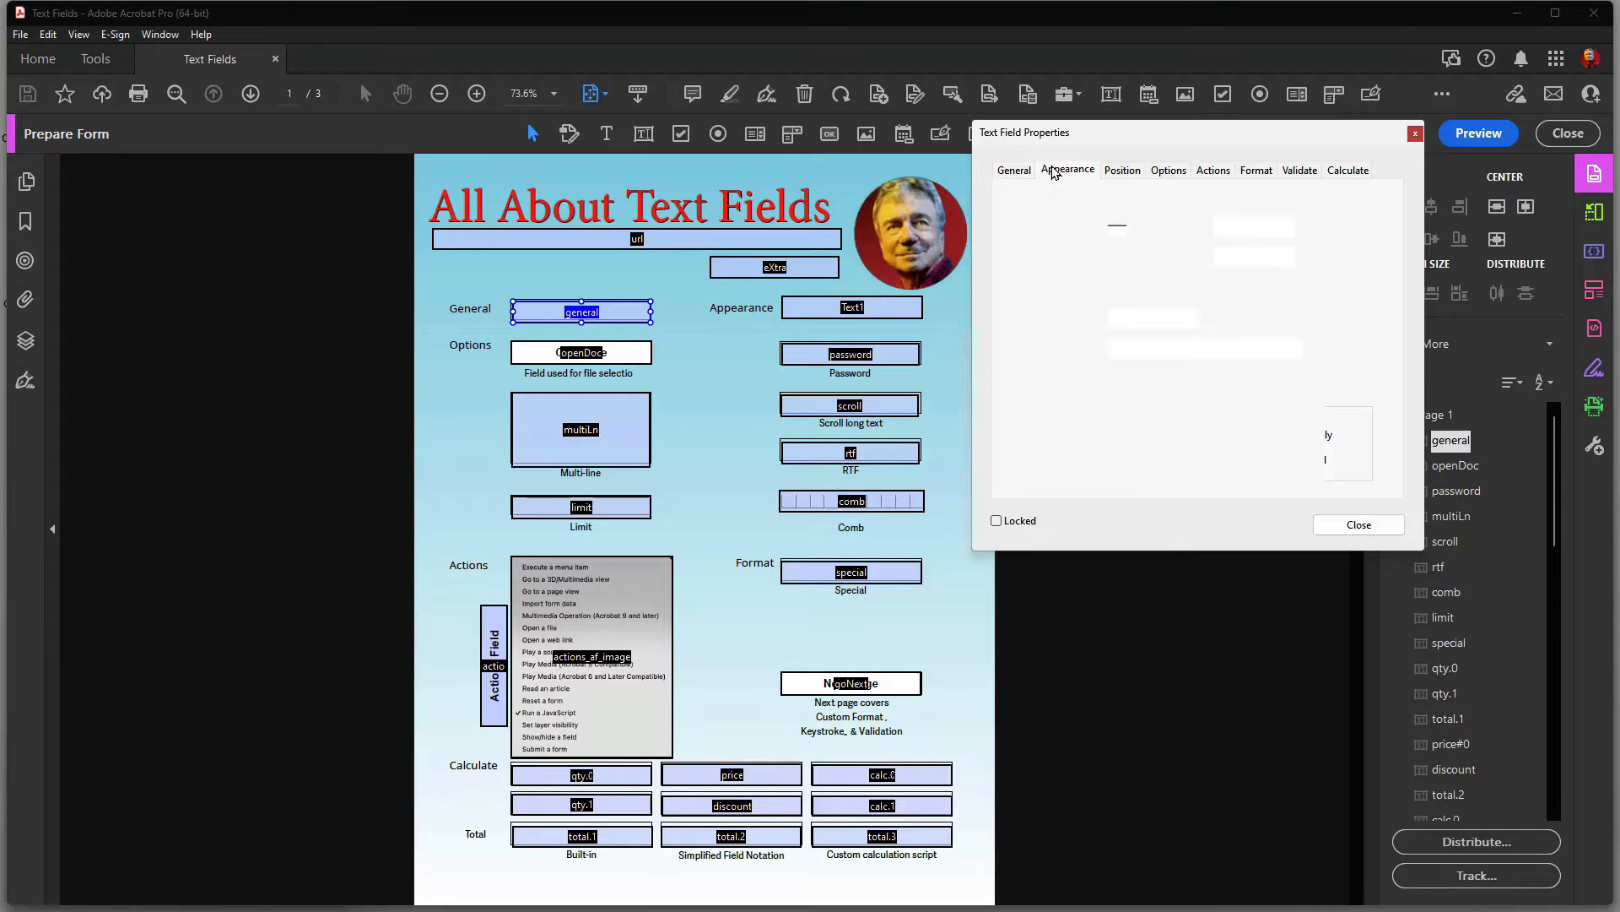
Step: Delete the Text1 field beside the Appearance label
{"action": "left_click", "coordinate": [792, 307]}
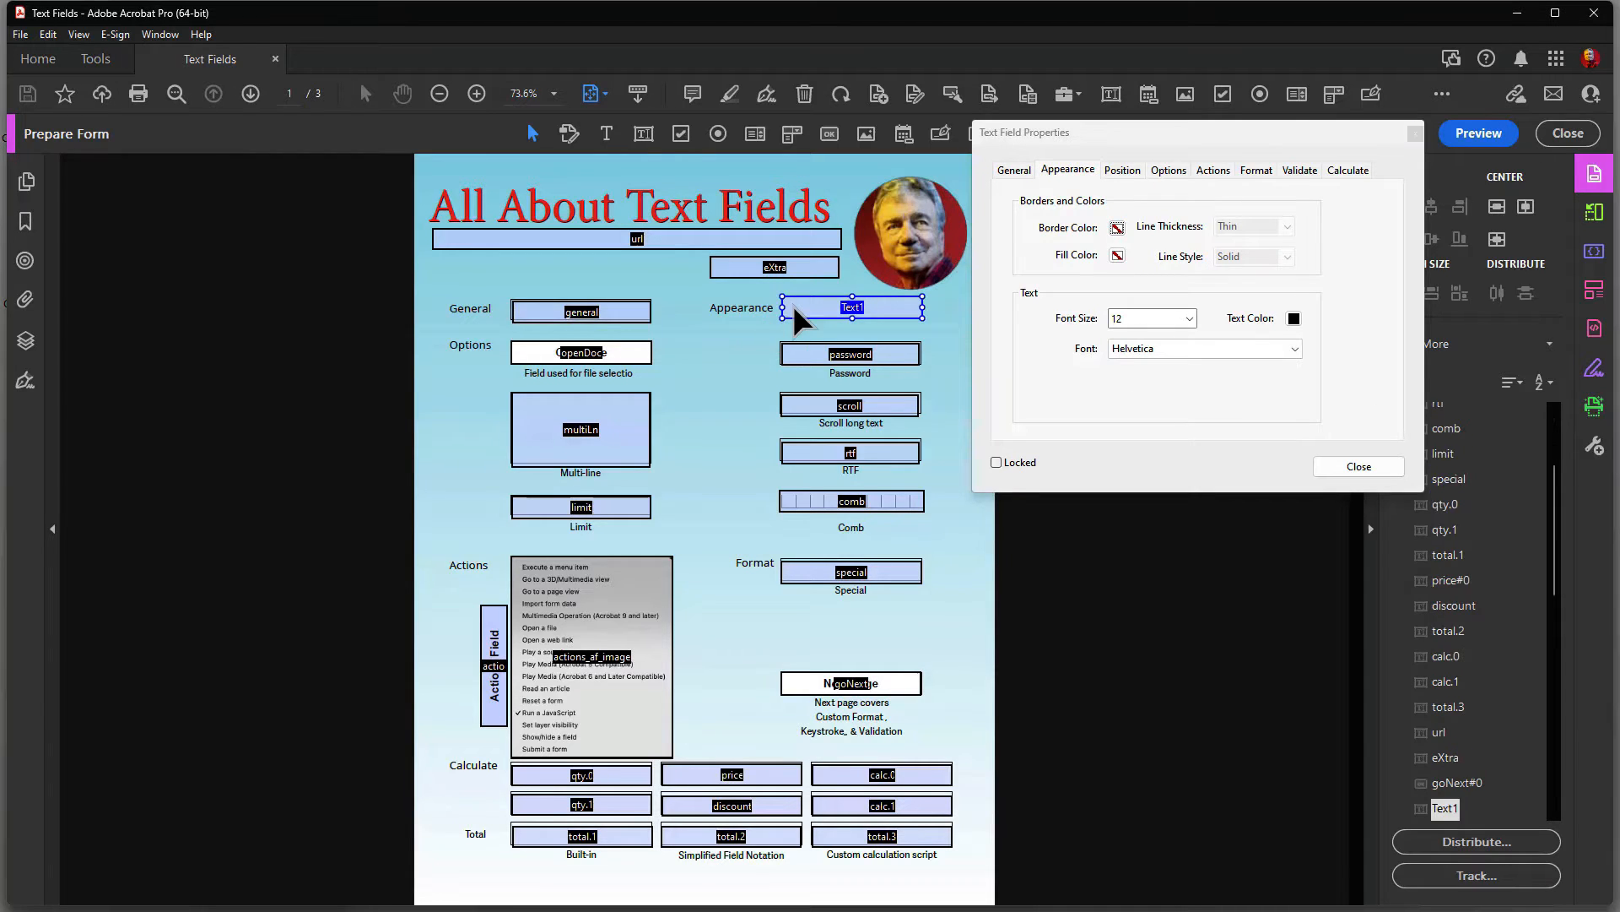
{"action": "left_click", "coordinate": [817, 292]}
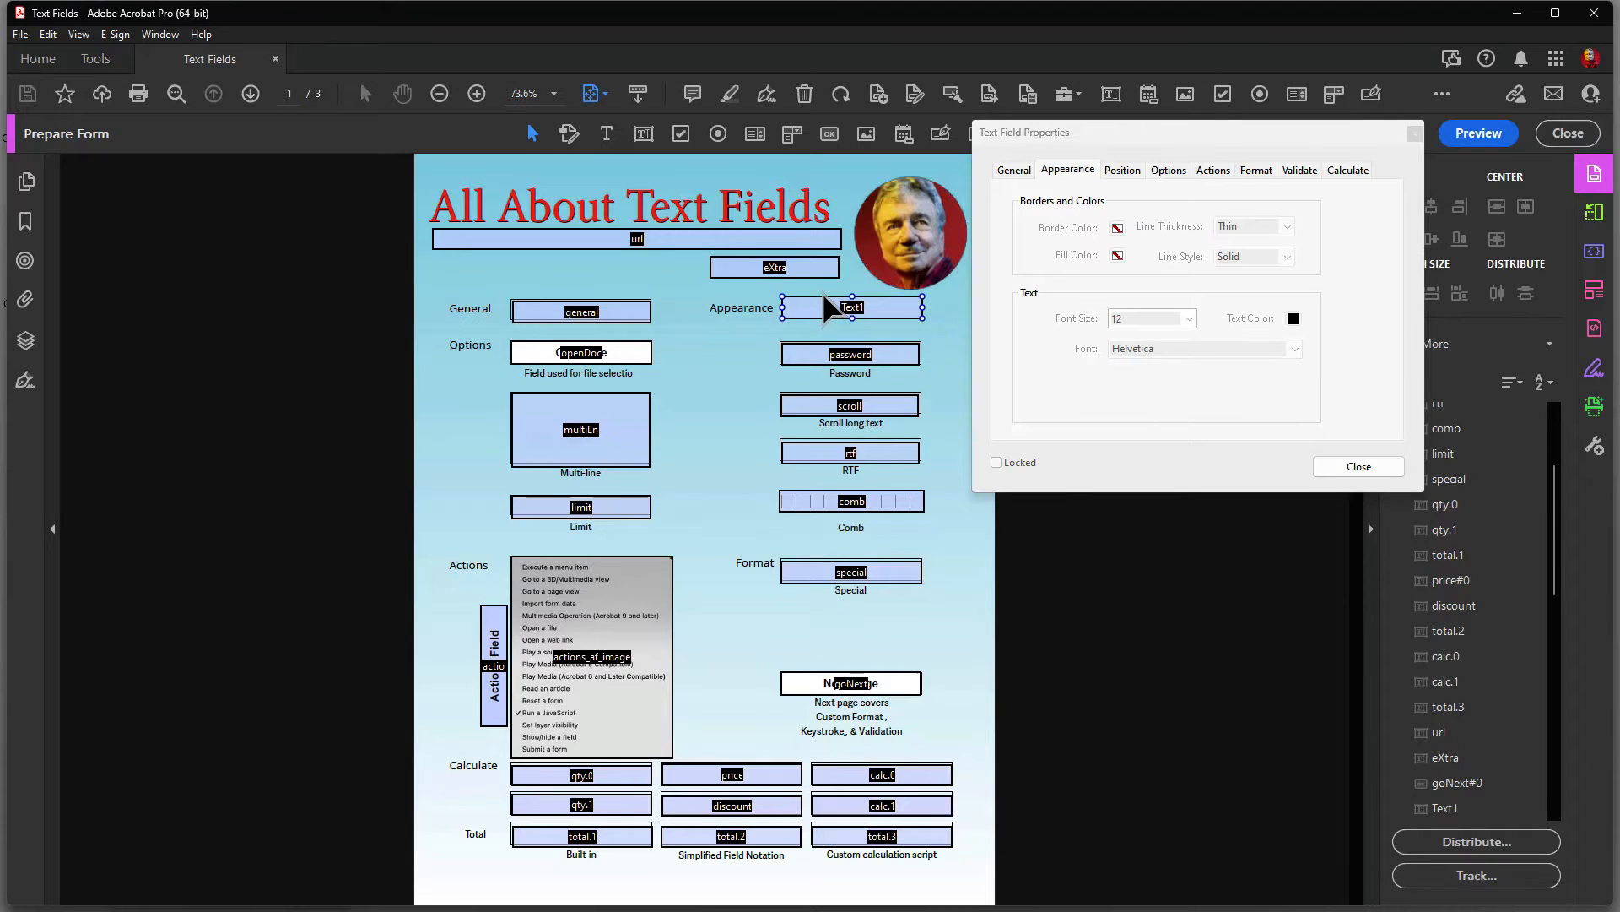
{"action": "left_click", "coordinate": [826, 307]}
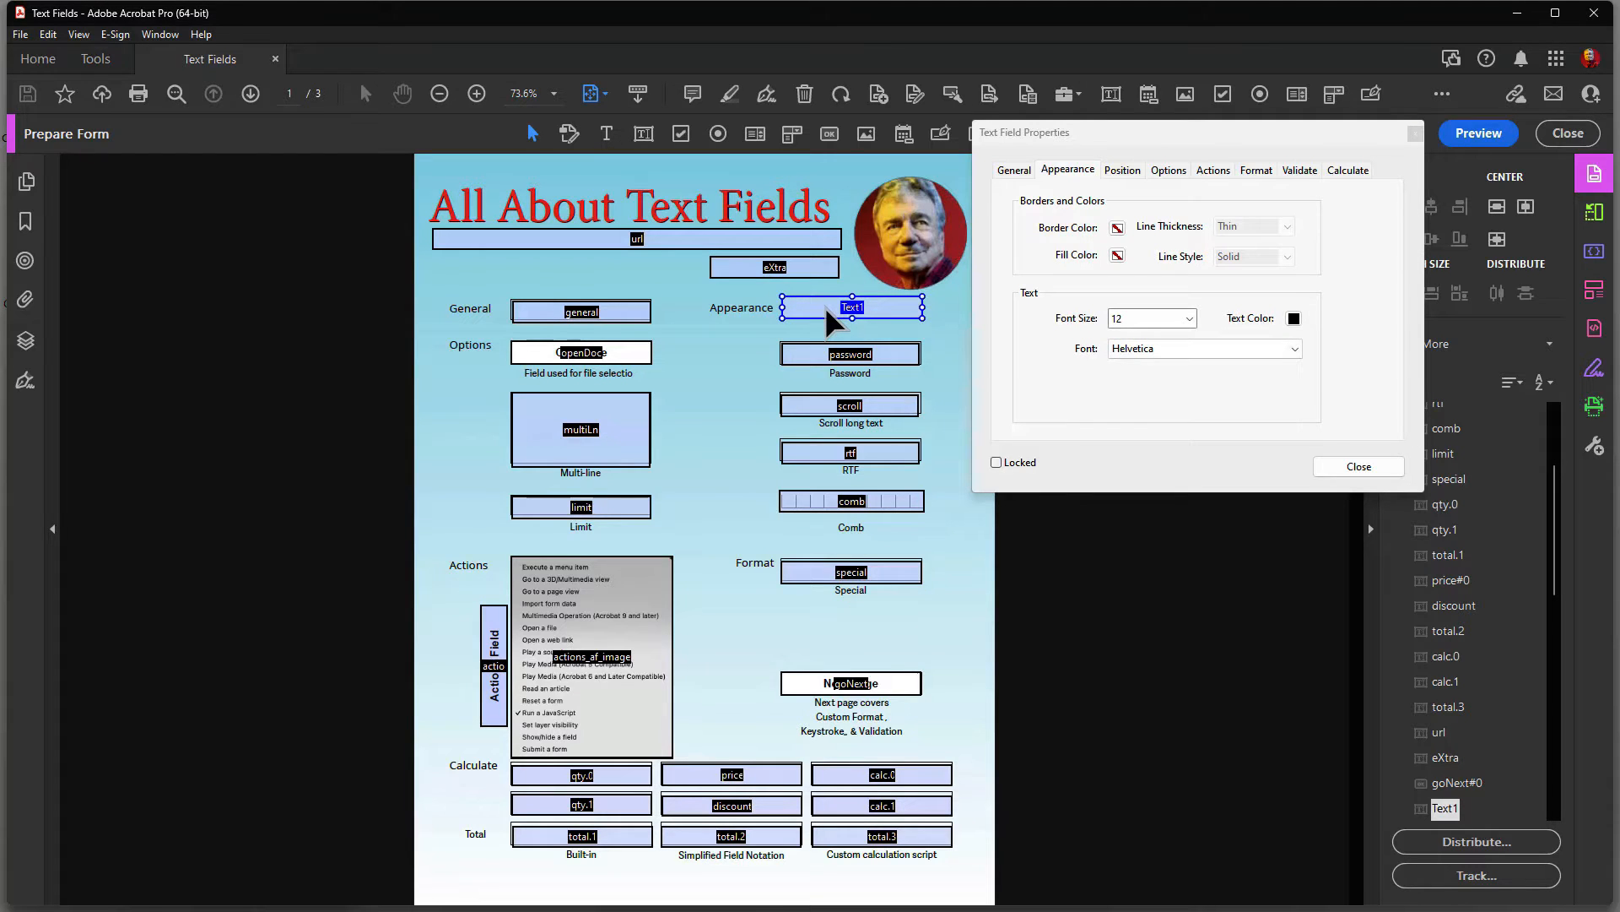
{"action": "key", "text": "Delete"}
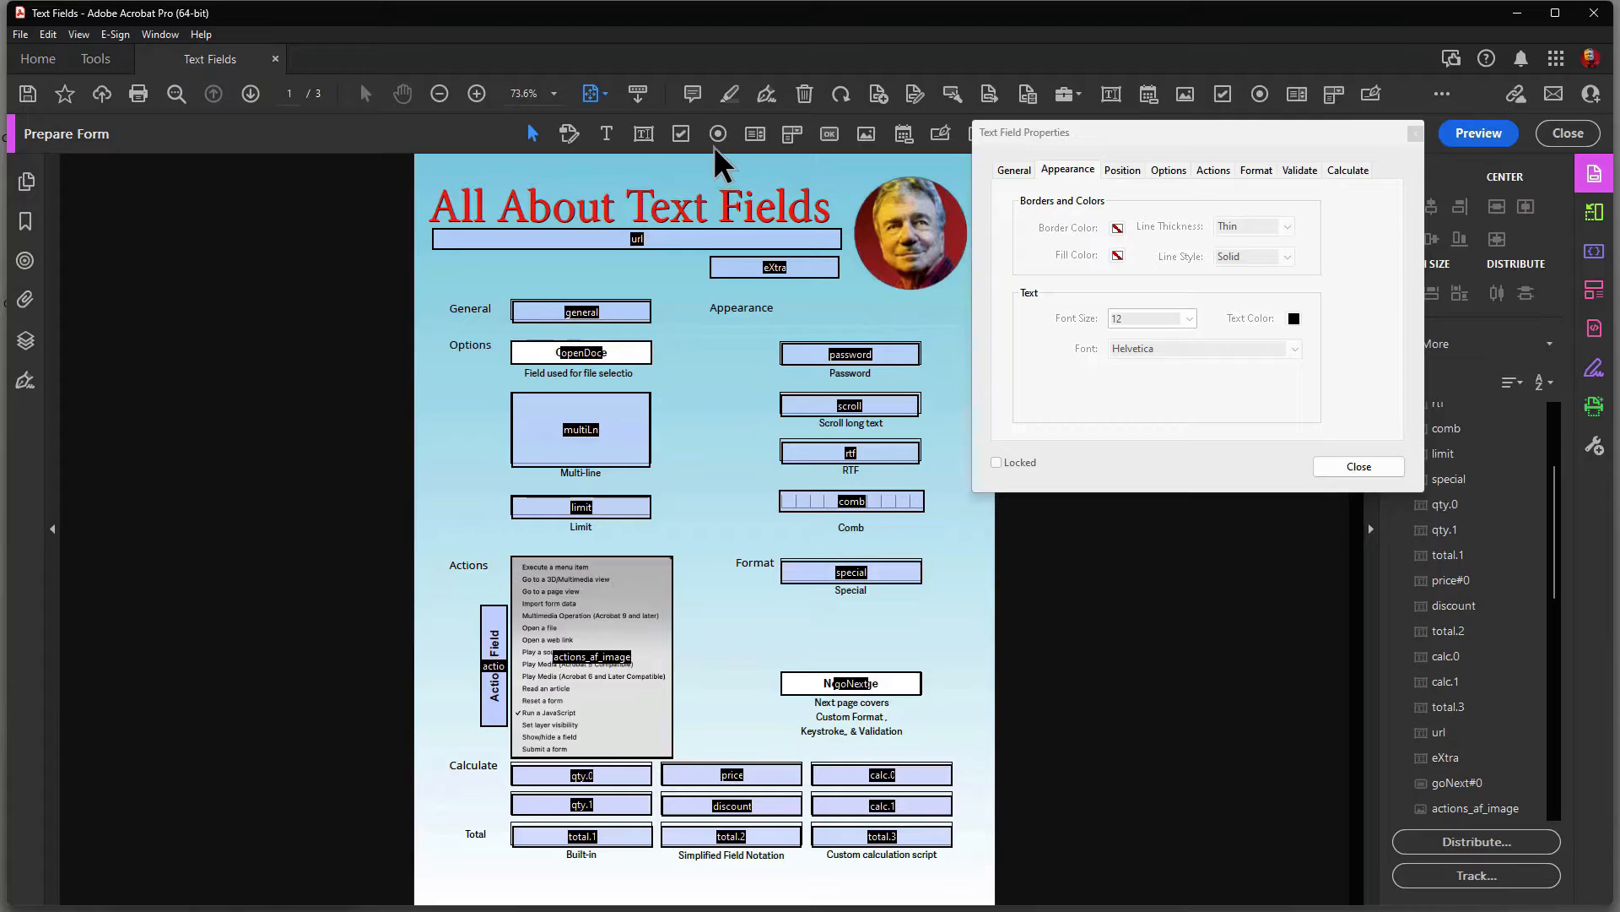
Step: Add a text field beside the Appearance label, name it "appearancec", and show its appearance settings
{"action": "left_click", "coordinate": [643, 133]}
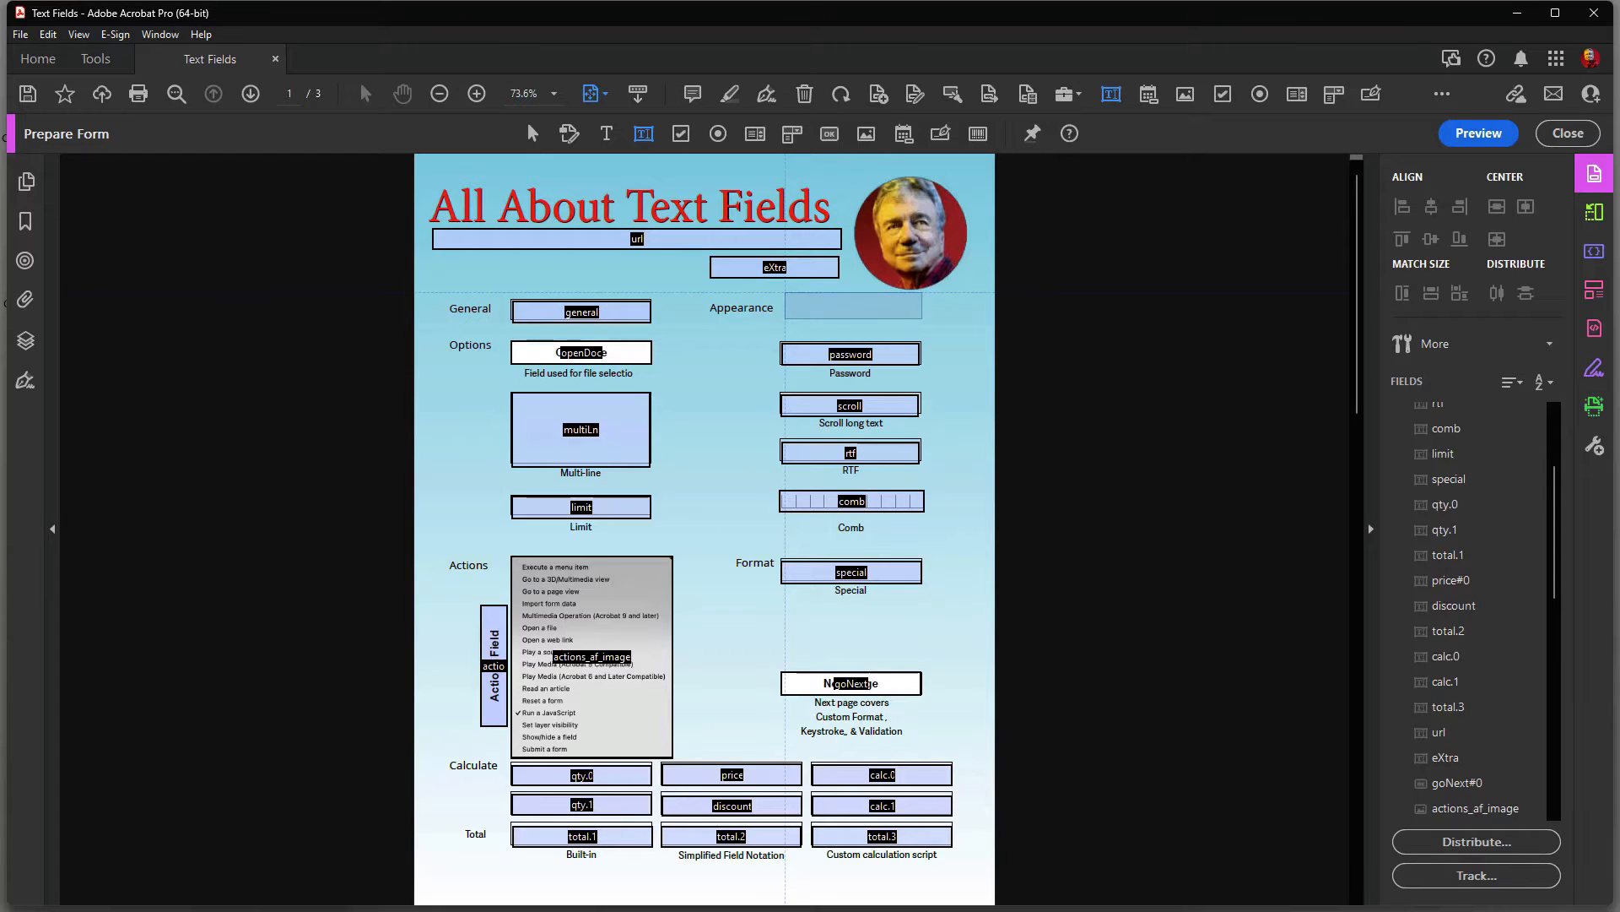
{"action": "left_click", "coordinate": [927, 320]}
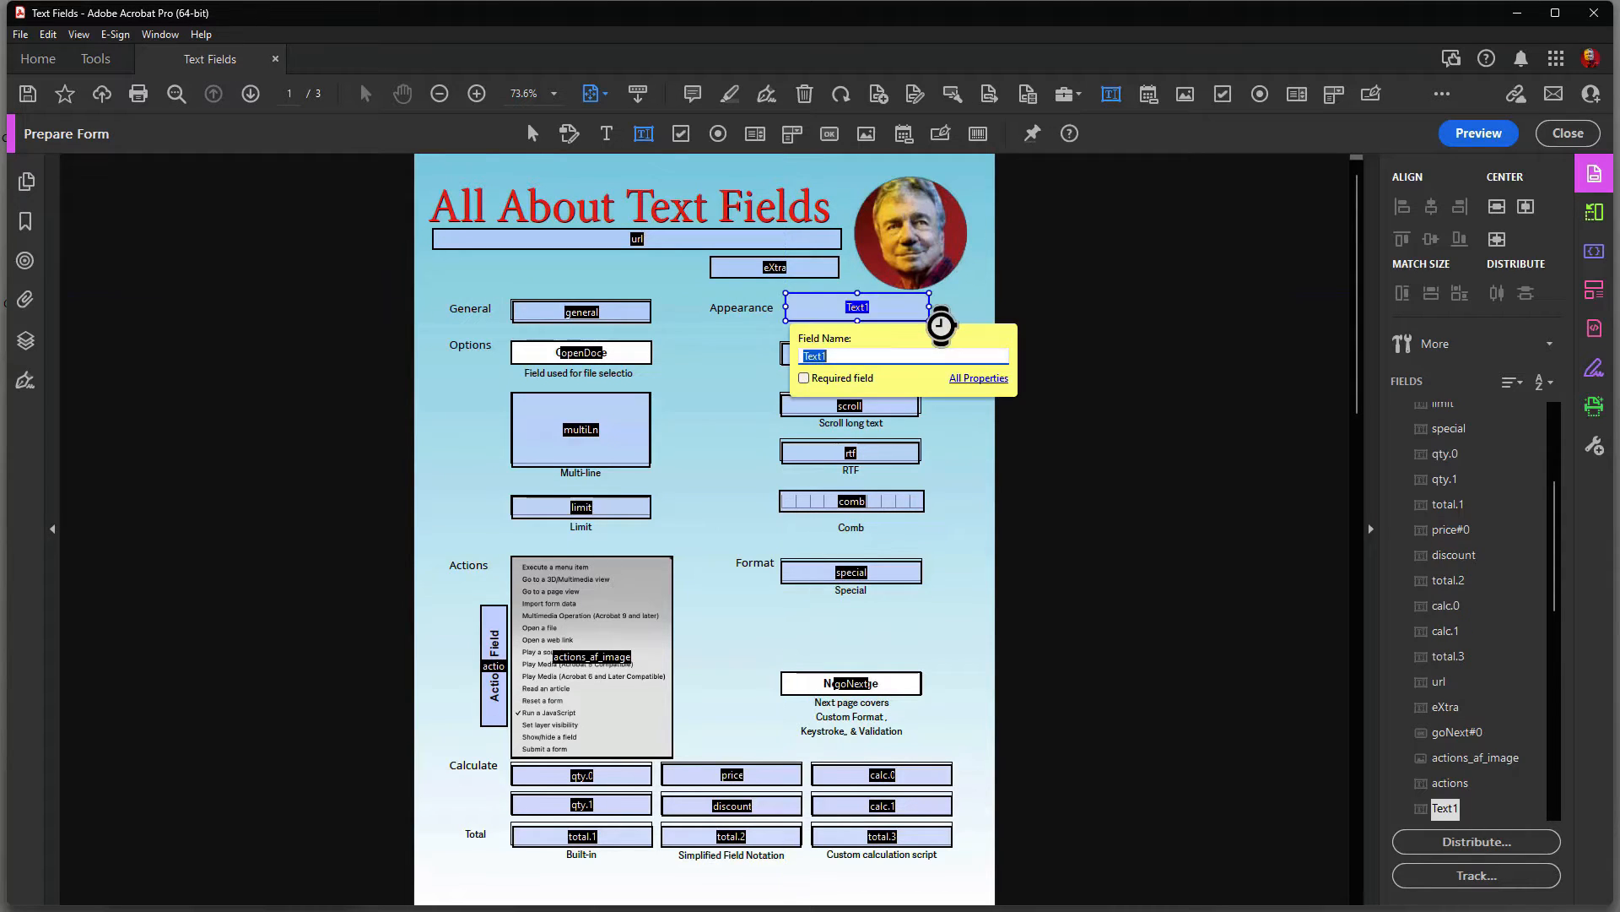
{"action": "left_click", "coordinate": [962, 380]}
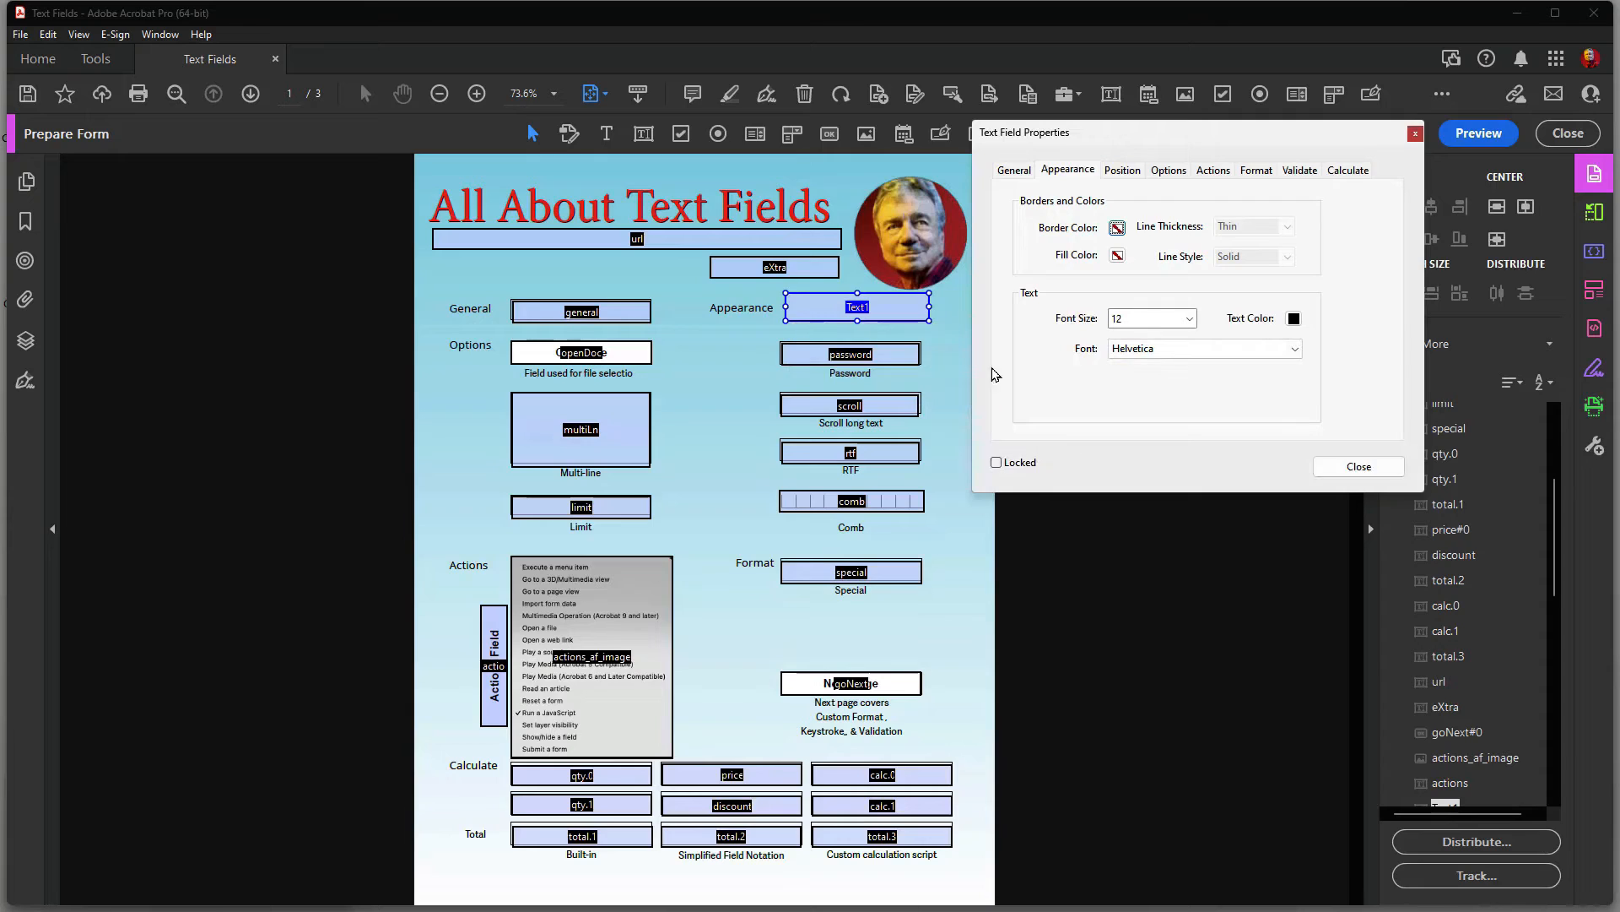
{"action": "left_click", "coordinate": [1011, 171]}
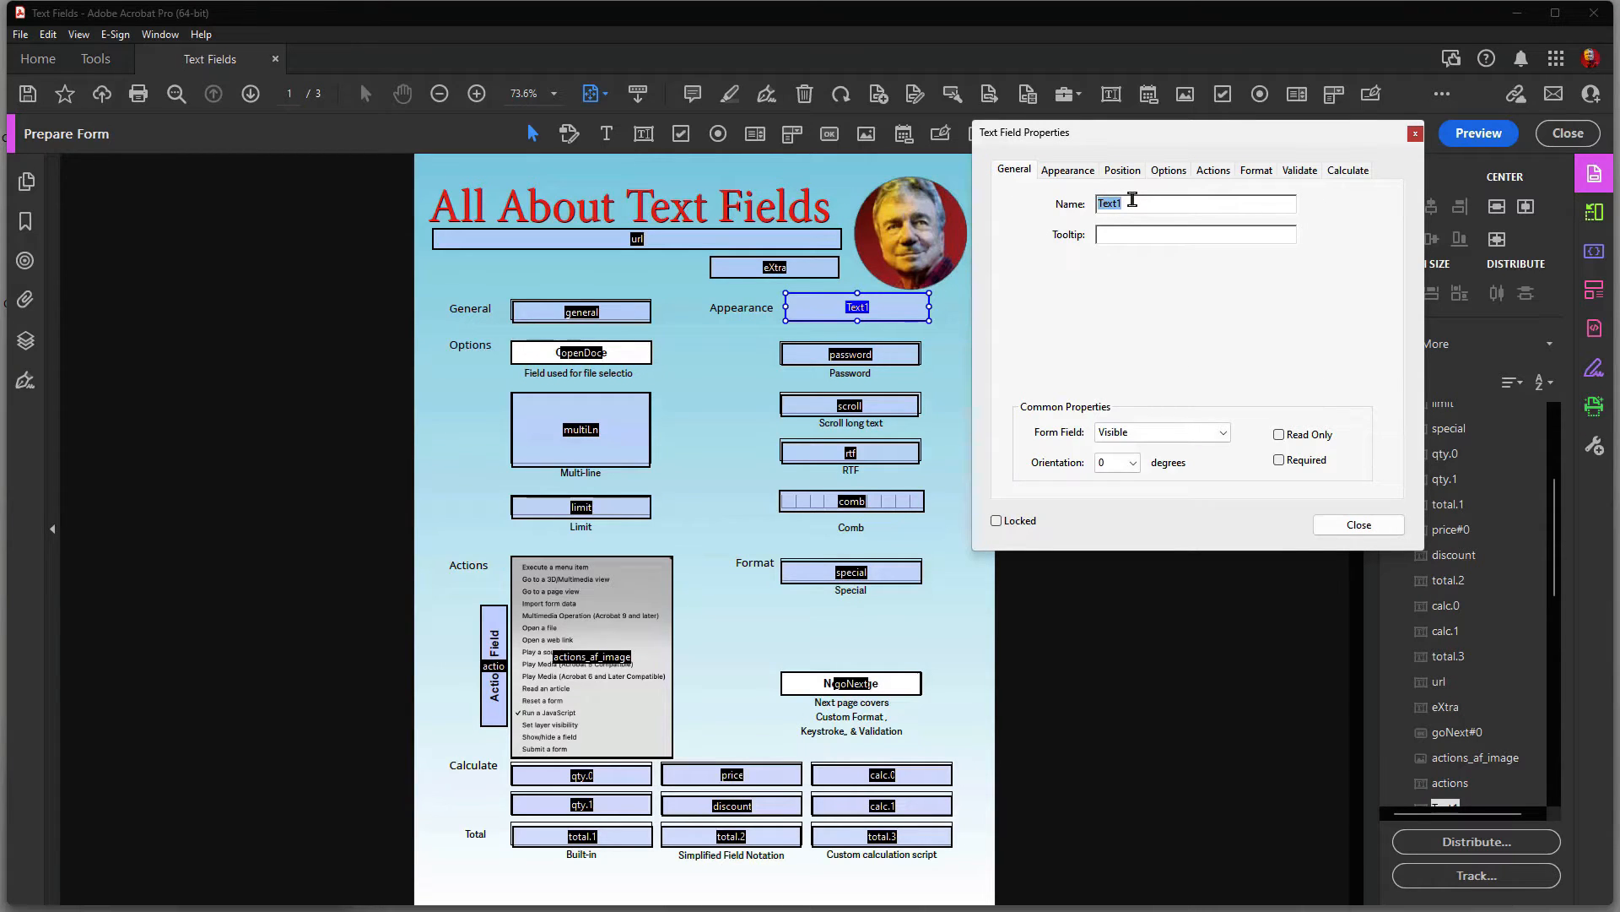
{"action": "type", "text": "appearancec"}
{"action": "left_click", "coordinate": [1070, 170]}
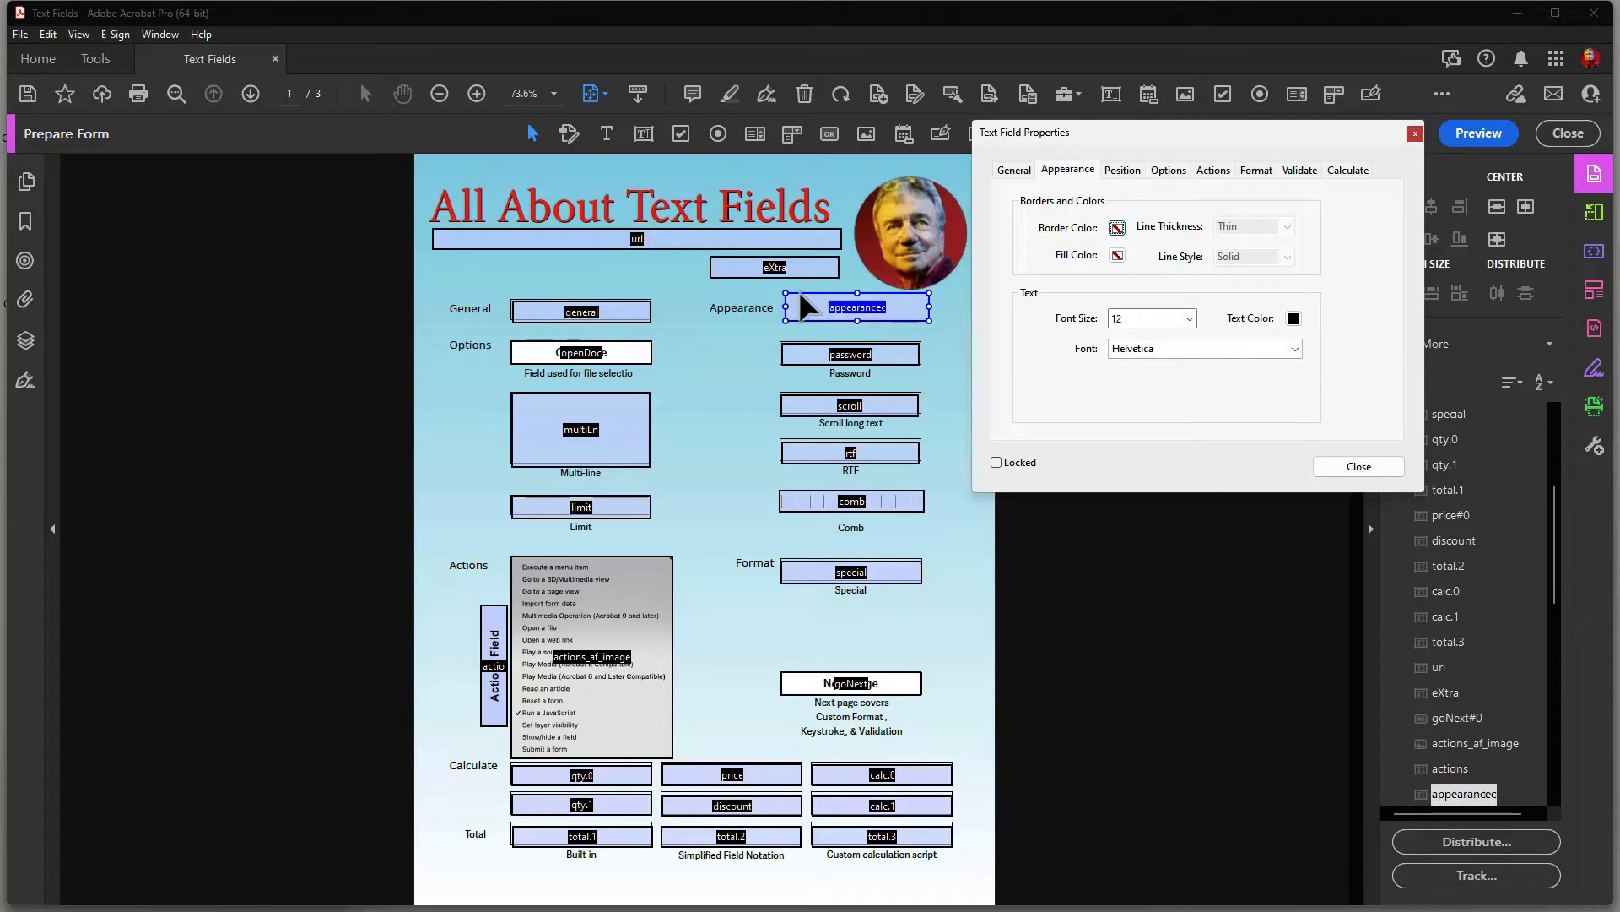
Step: Try moving the appearancec and password fields, undo the password field's move, and try selecting both fields
{"action": "left_click_drag", "start_coordinate": [899, 301], "coordinate": [836, 358]}
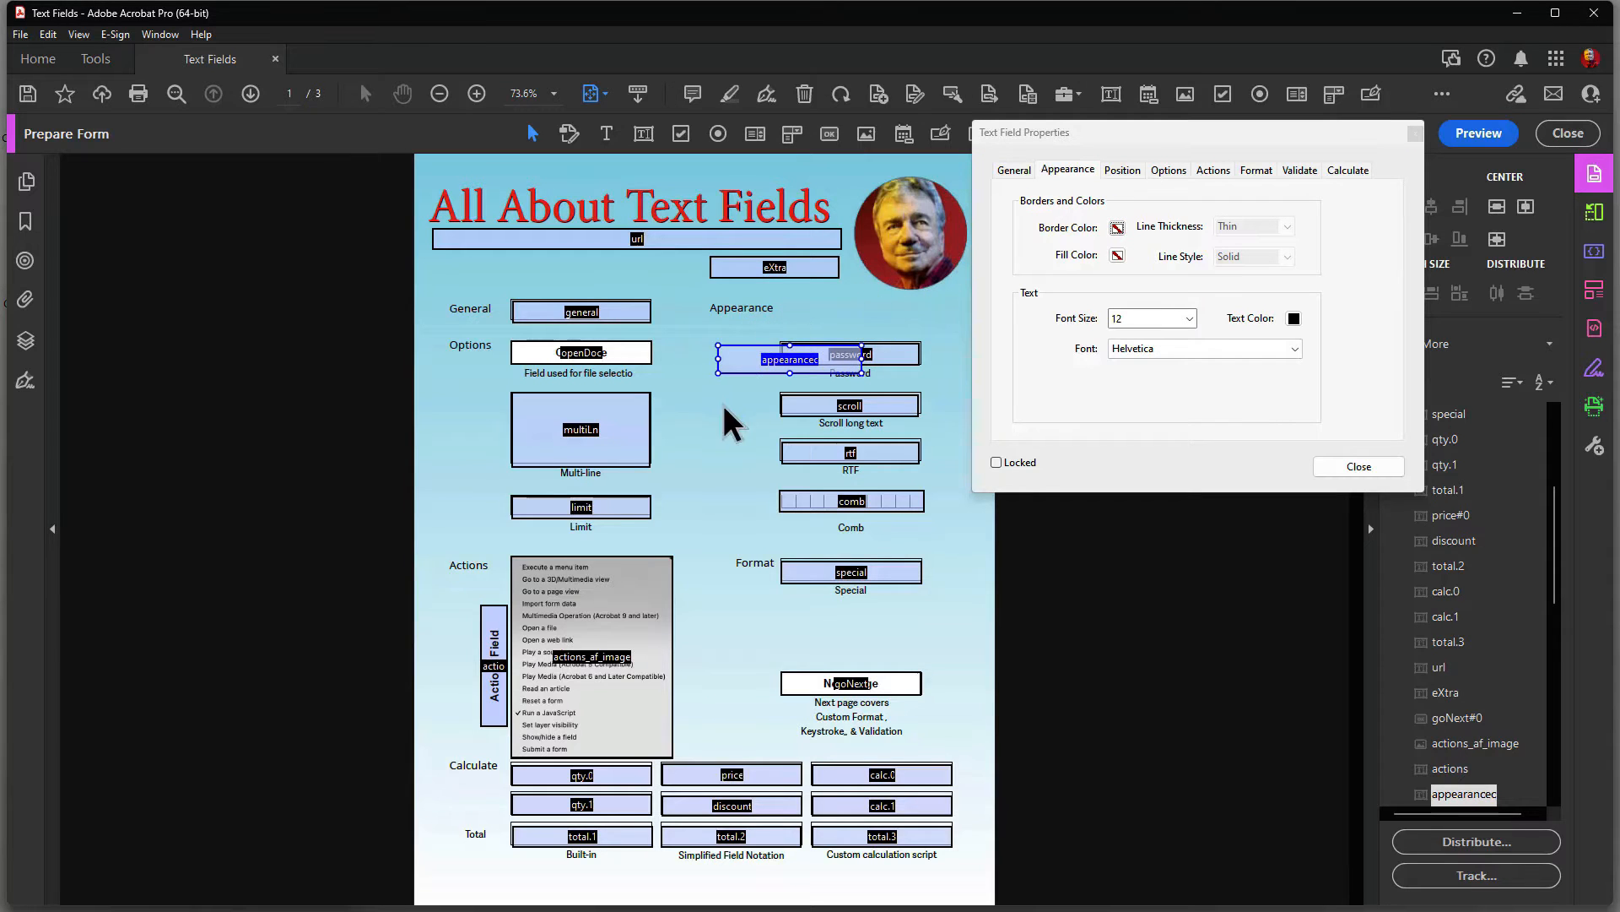
{"action": "left_click_drag", "start_coordinate": [747, 366], "coordinate": [688, 395]}
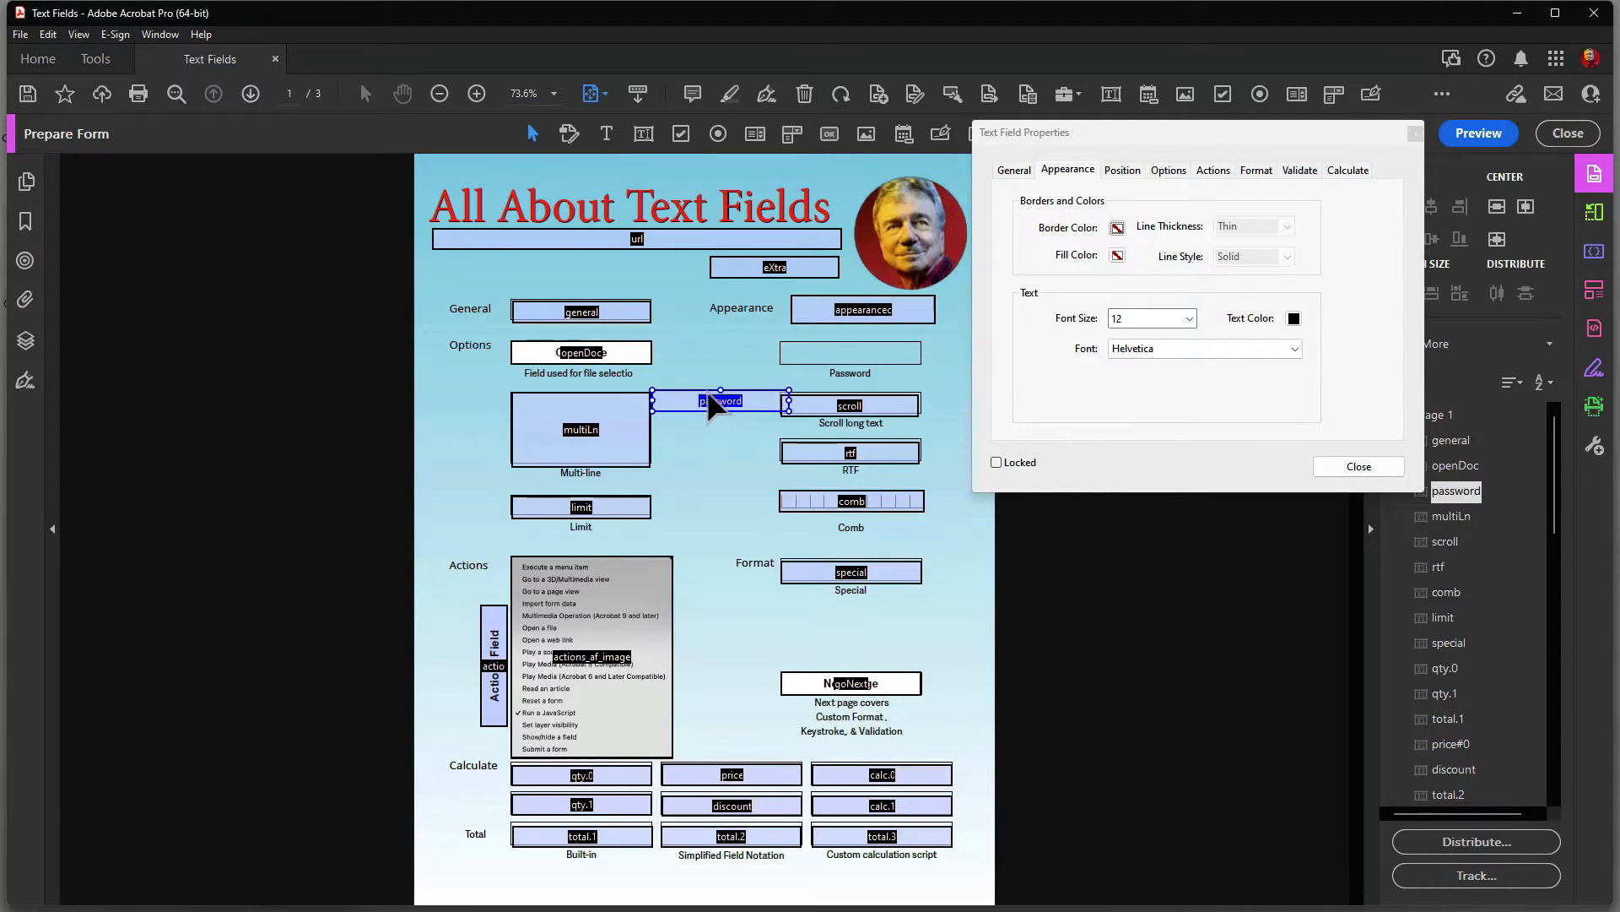
{"action": "key", "text": "ctrl+z"}
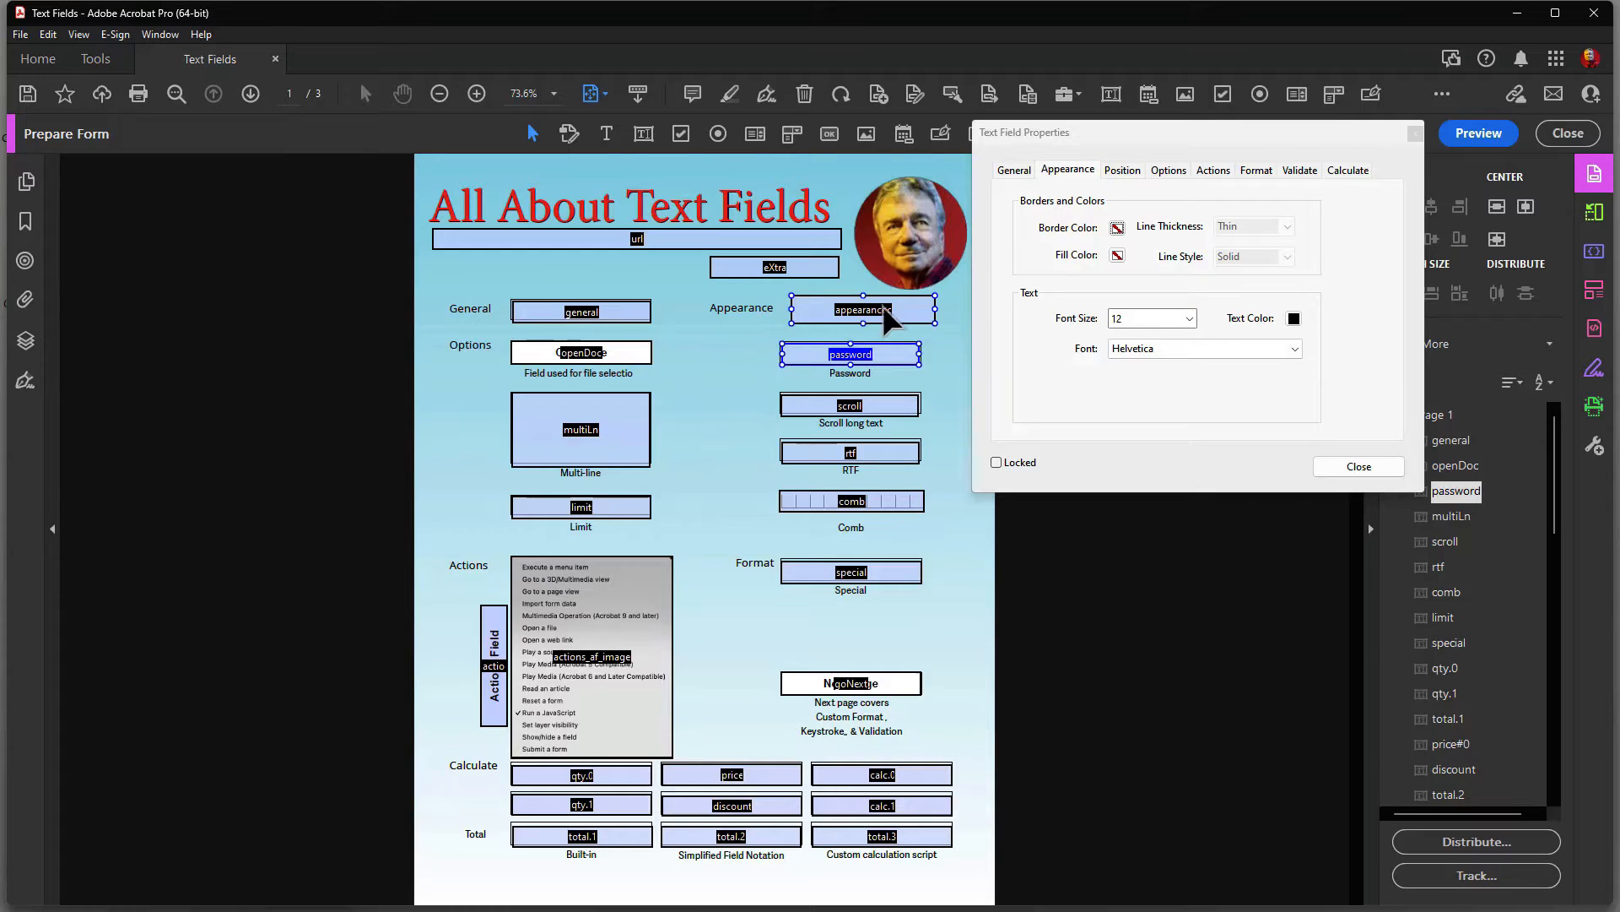
{"action": "left_click", "coordinate": [886, 312], "text": "shift"}
{"action": "left_click", "coordinate": [905, 311], "text": "shift"}
{"action": "left_click", "coordinate": [906, 310], "text": "shift"}
Step: Try a black border on the password field, and reset the border colour to No Color
{"action": "left_click", "coordinate": [1117, 228]}
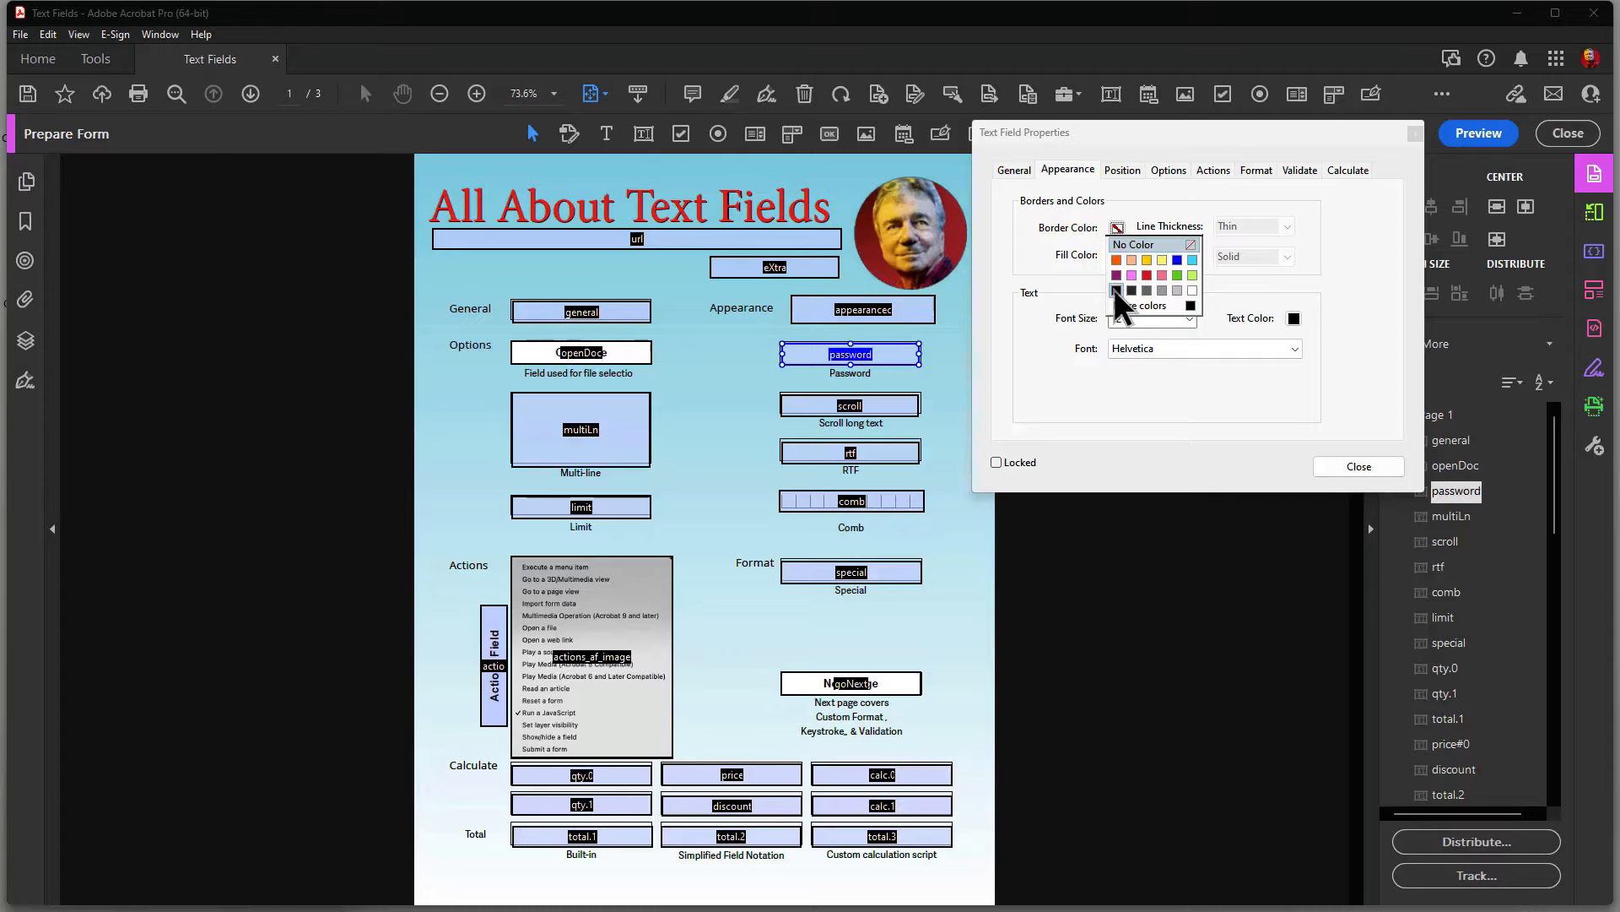
{"action": "left_click", "coordinate": [1115, 289]}
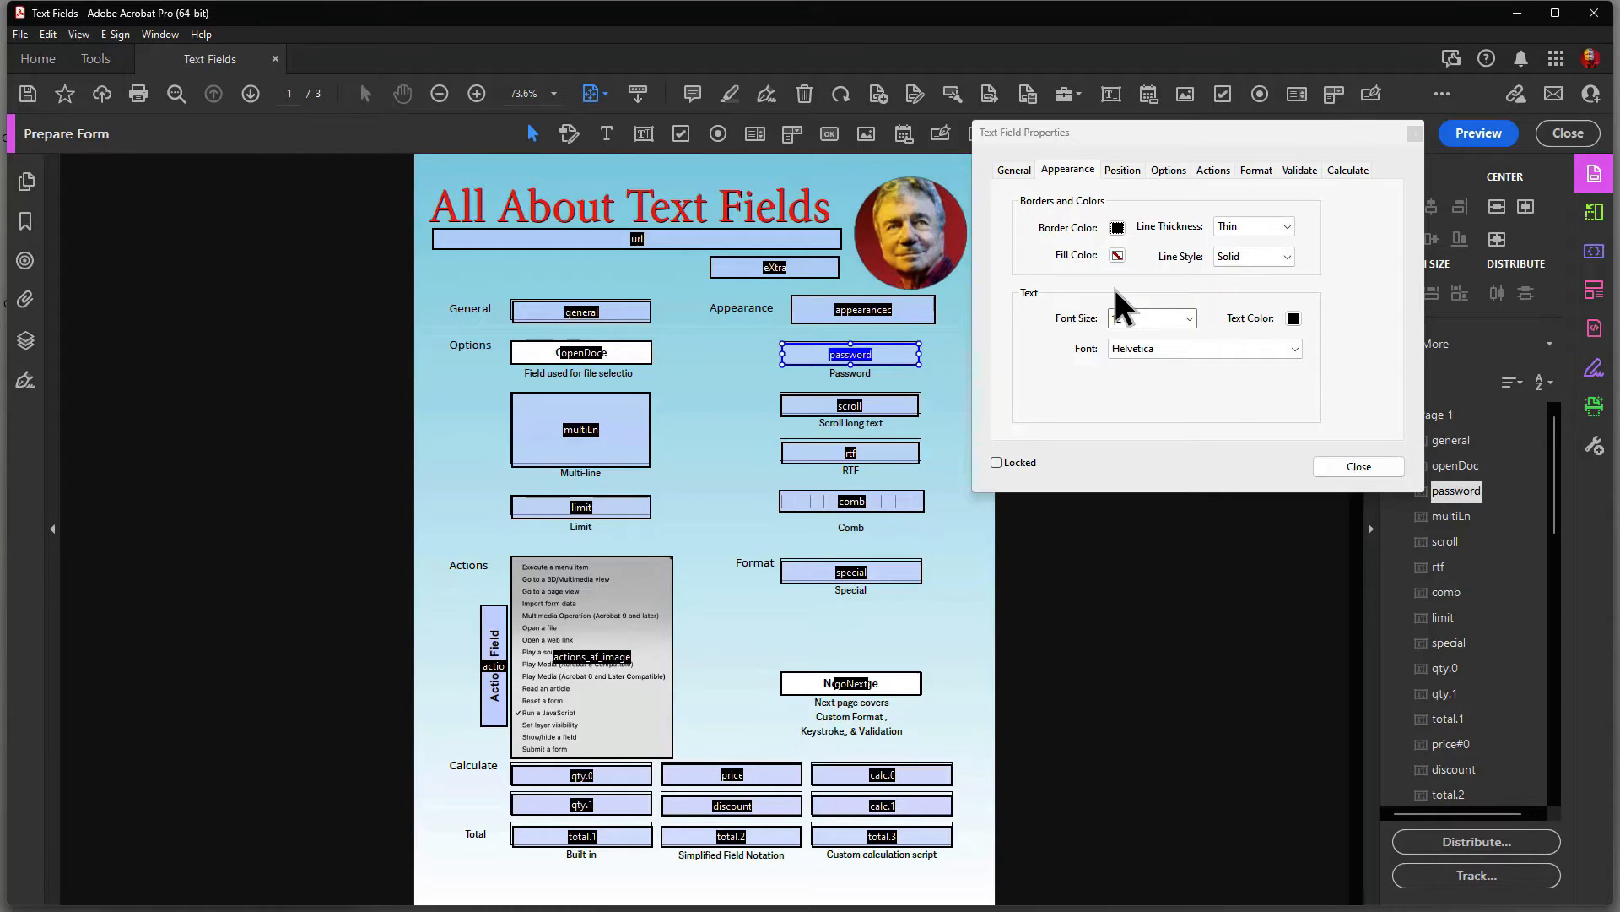
{"action": "left_click", "coordinate": [1117, 228]}
{"action": "left_click", "coordinate": [1143, 245]}
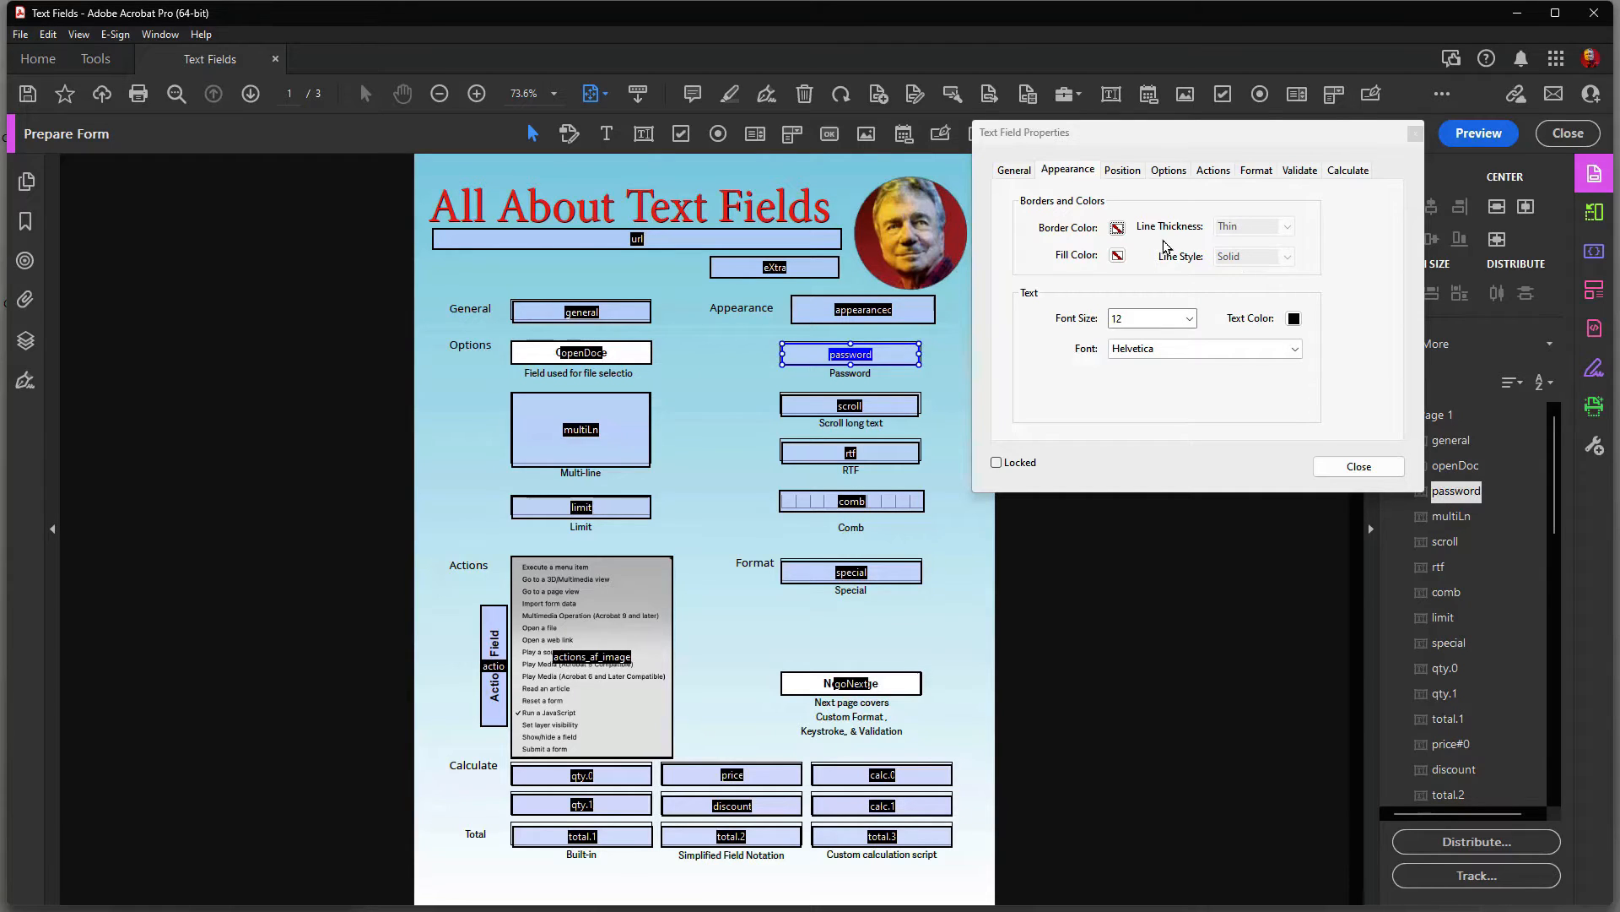
Step: Set the password field's border colour to black and review its line thickness and line style choices
{"action": "left_click", "coordinate": [1117, 228]}
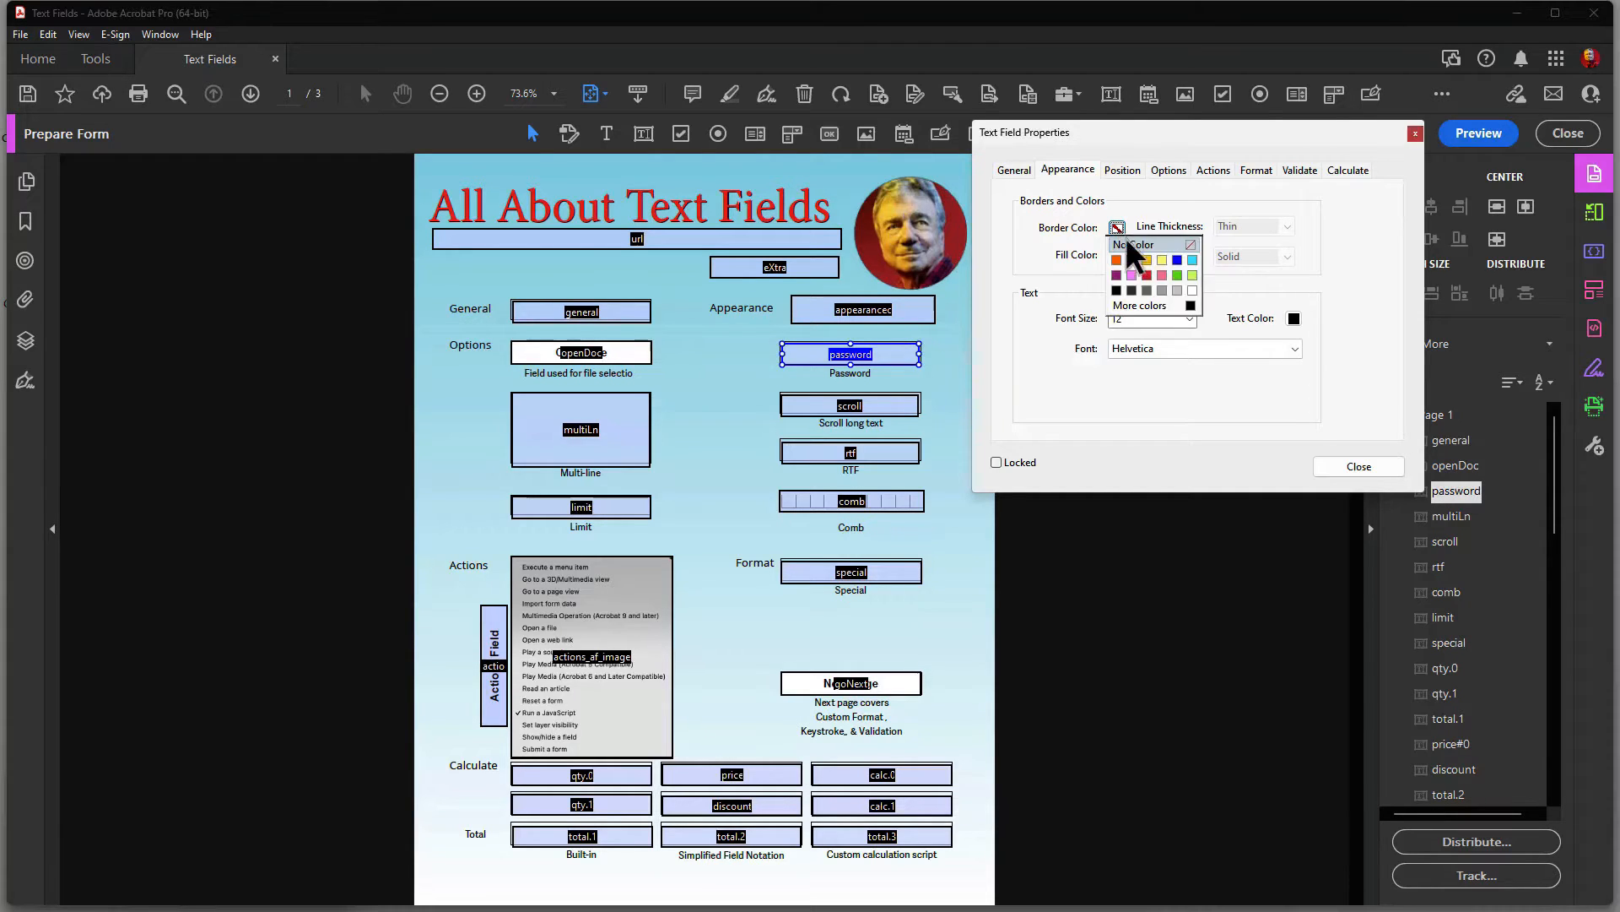
{"action": "left_click", "coordinate": [1117, 291]}
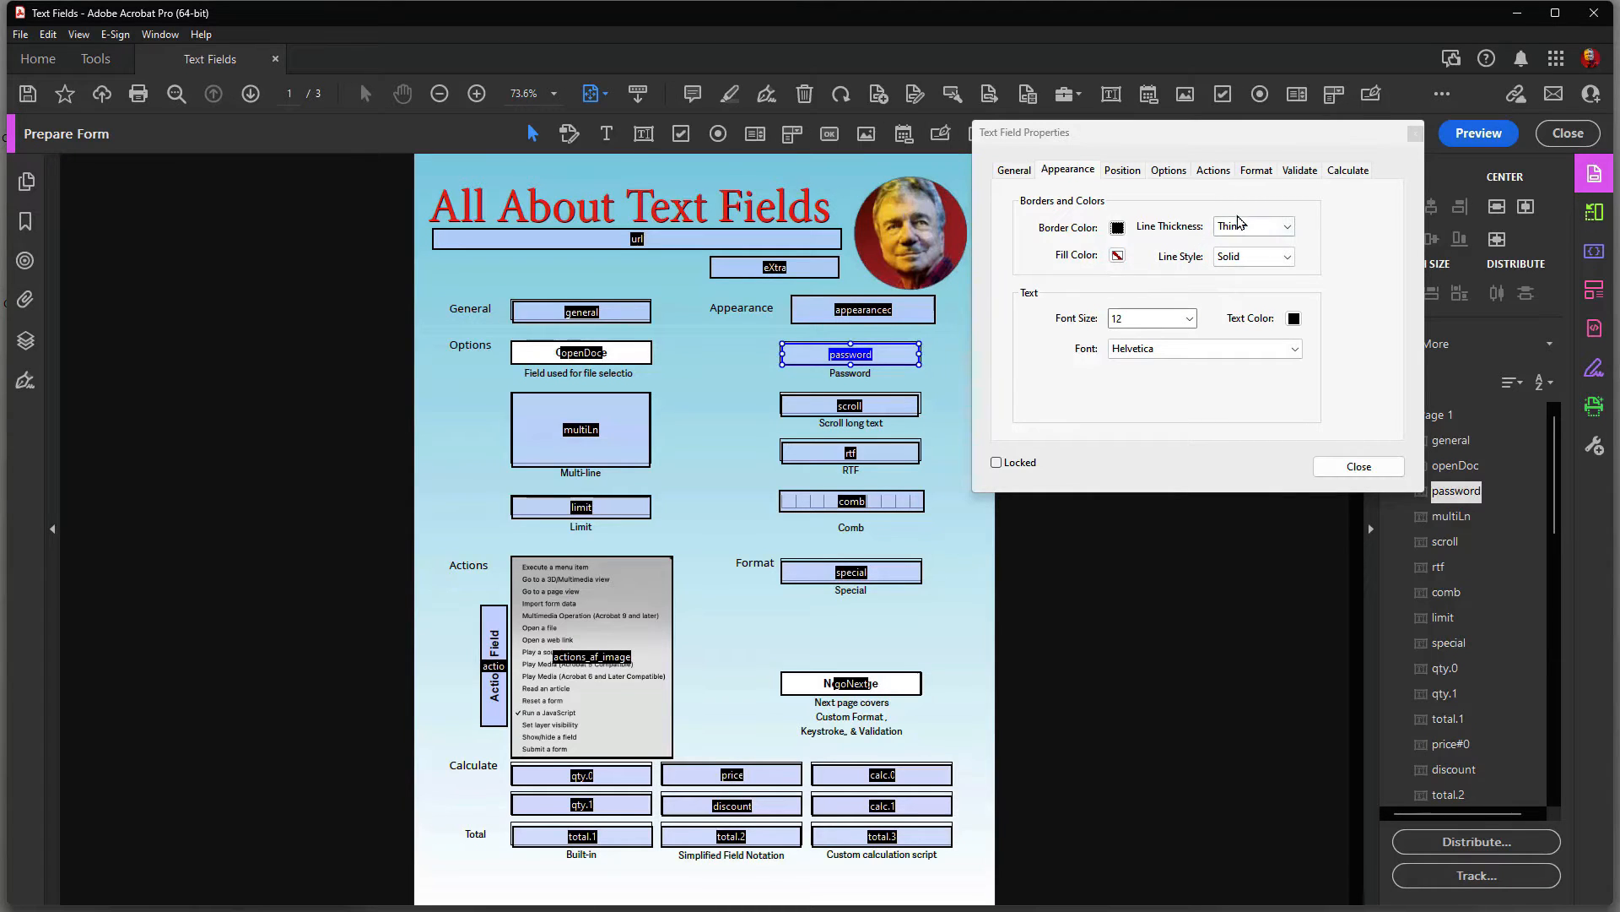
{"action": "left_click", "coordinate": [1285, 228]}
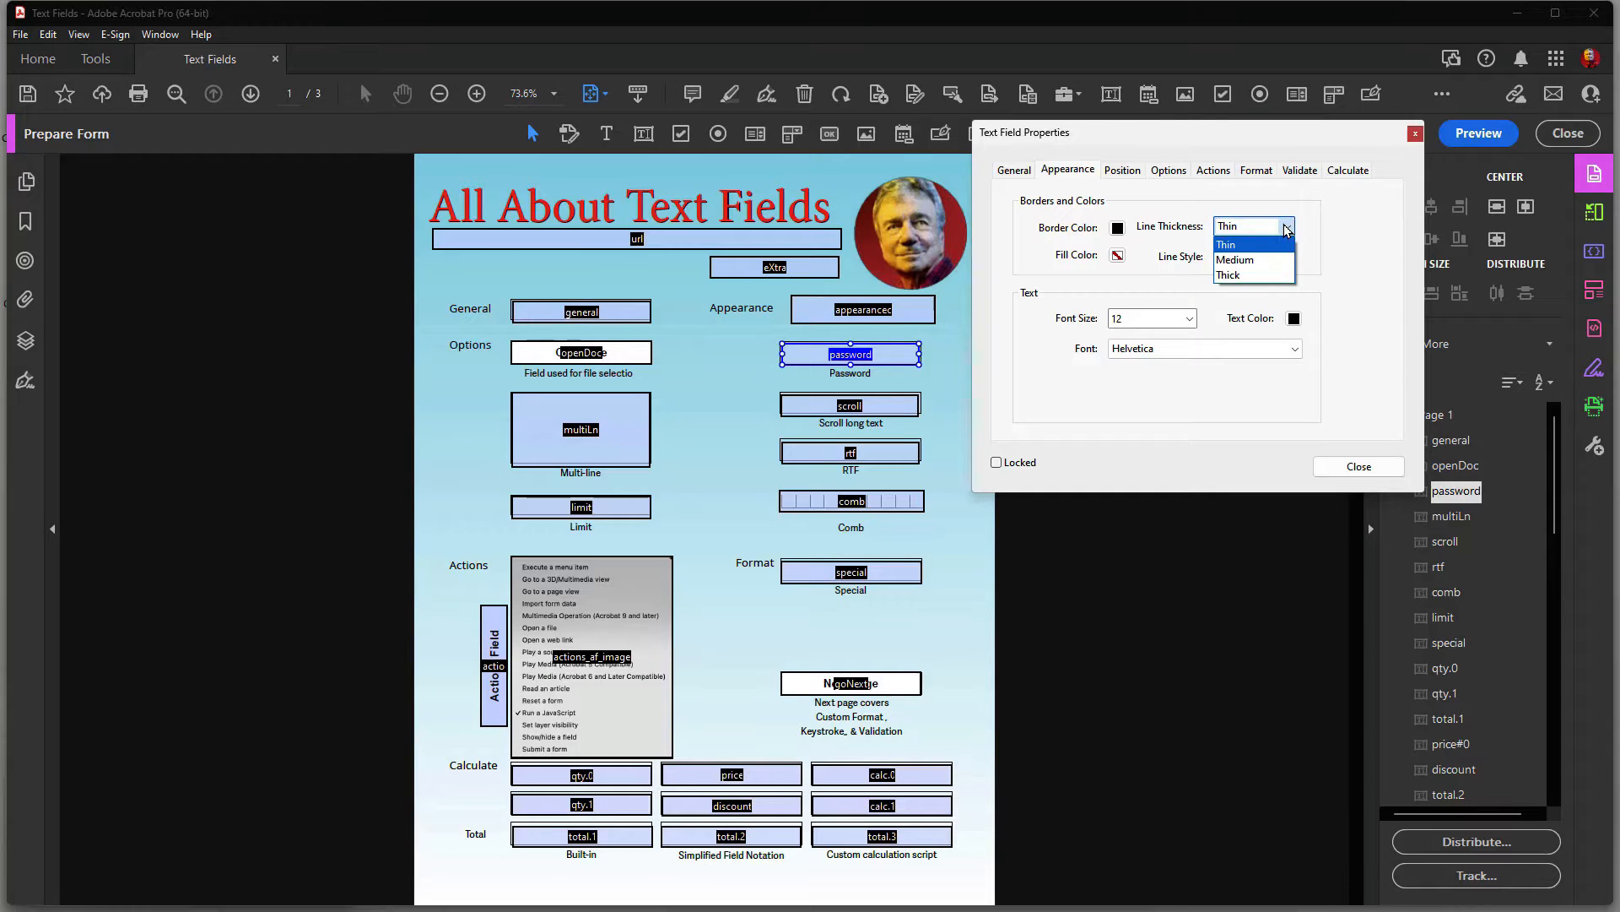
{"action": "left_click", "coordinate": [1202, 294]}
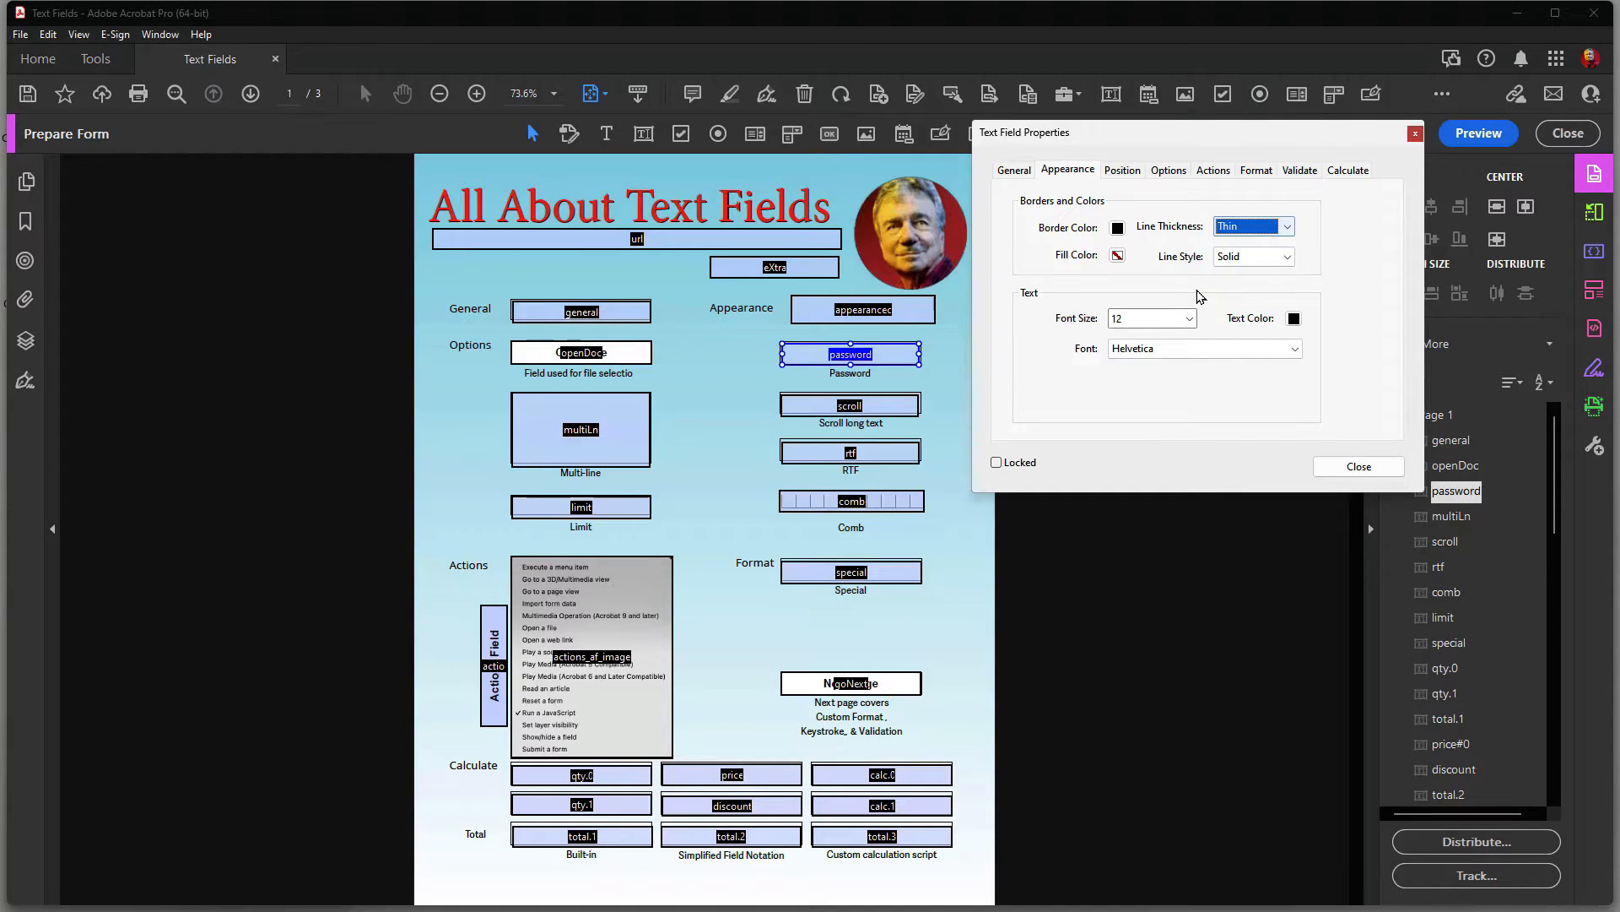
{"action": "left_click", "coordinate": [1266, 260]}
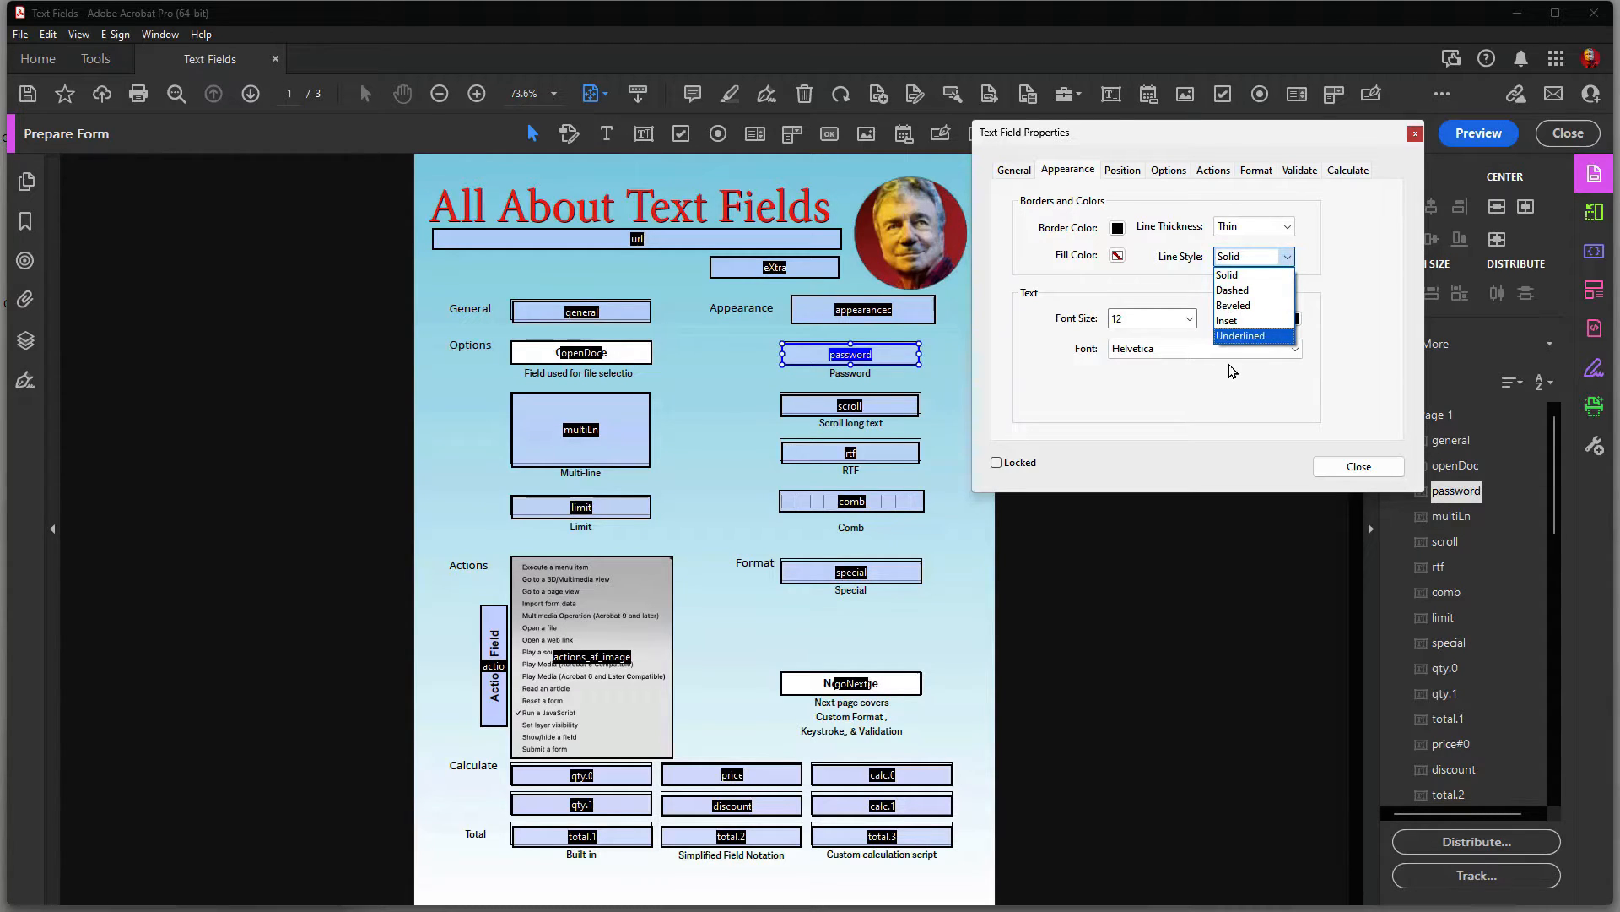
{"action": "left_click", "coordinate": [1231, 368]}
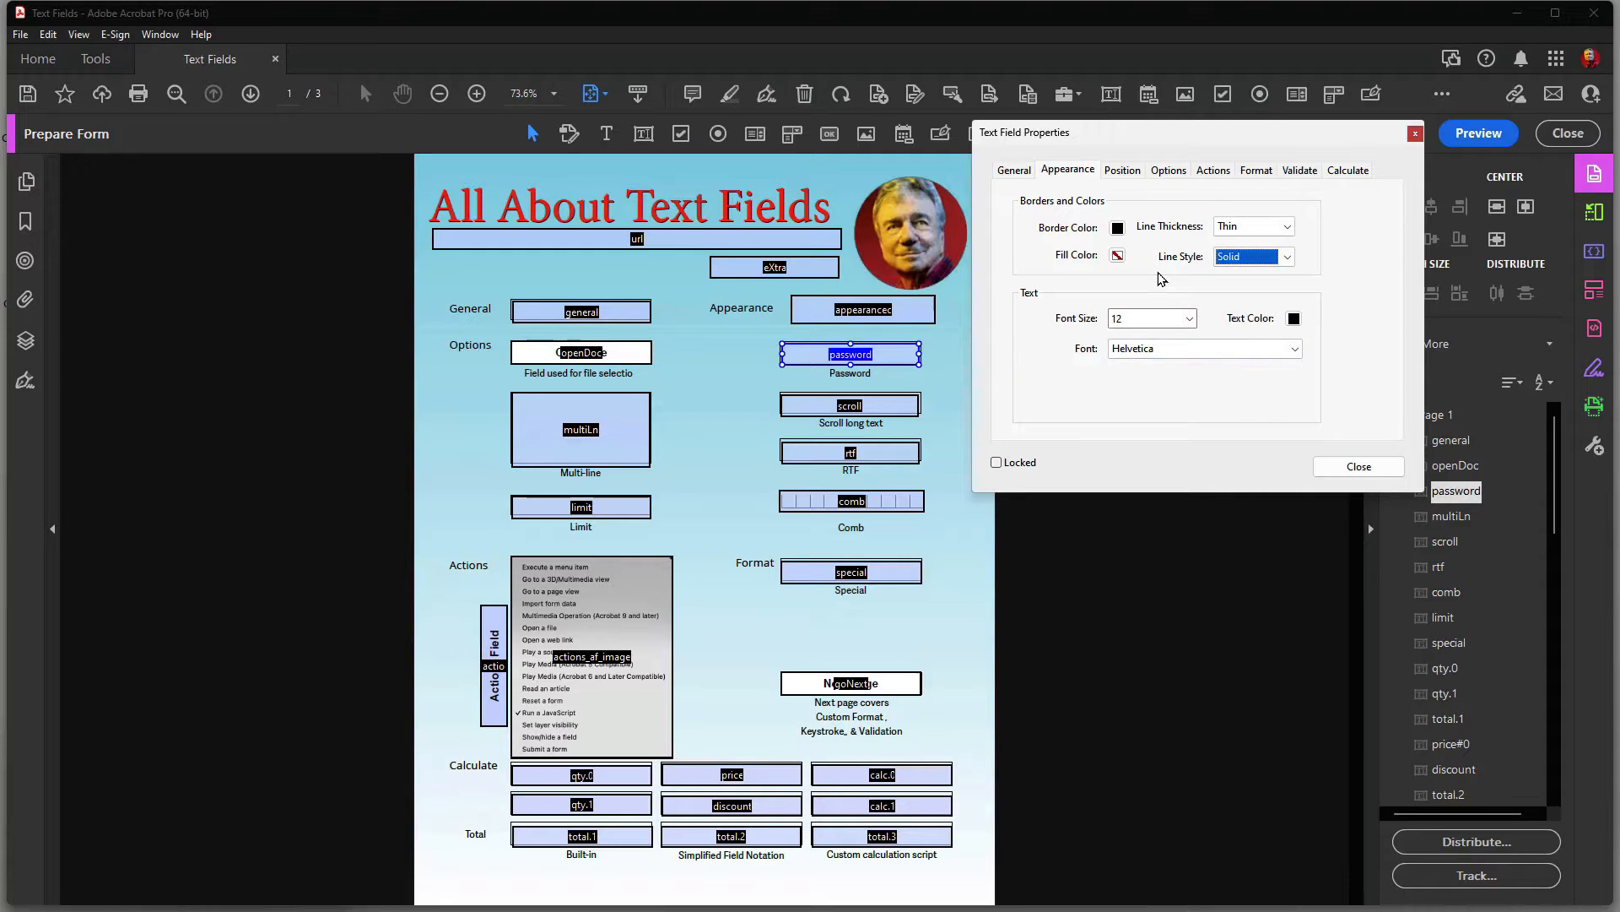
Step: Review the fill colour choices for the password field and choose font size 12
{"action": "left_click", "coordinate": [1118, 256]}
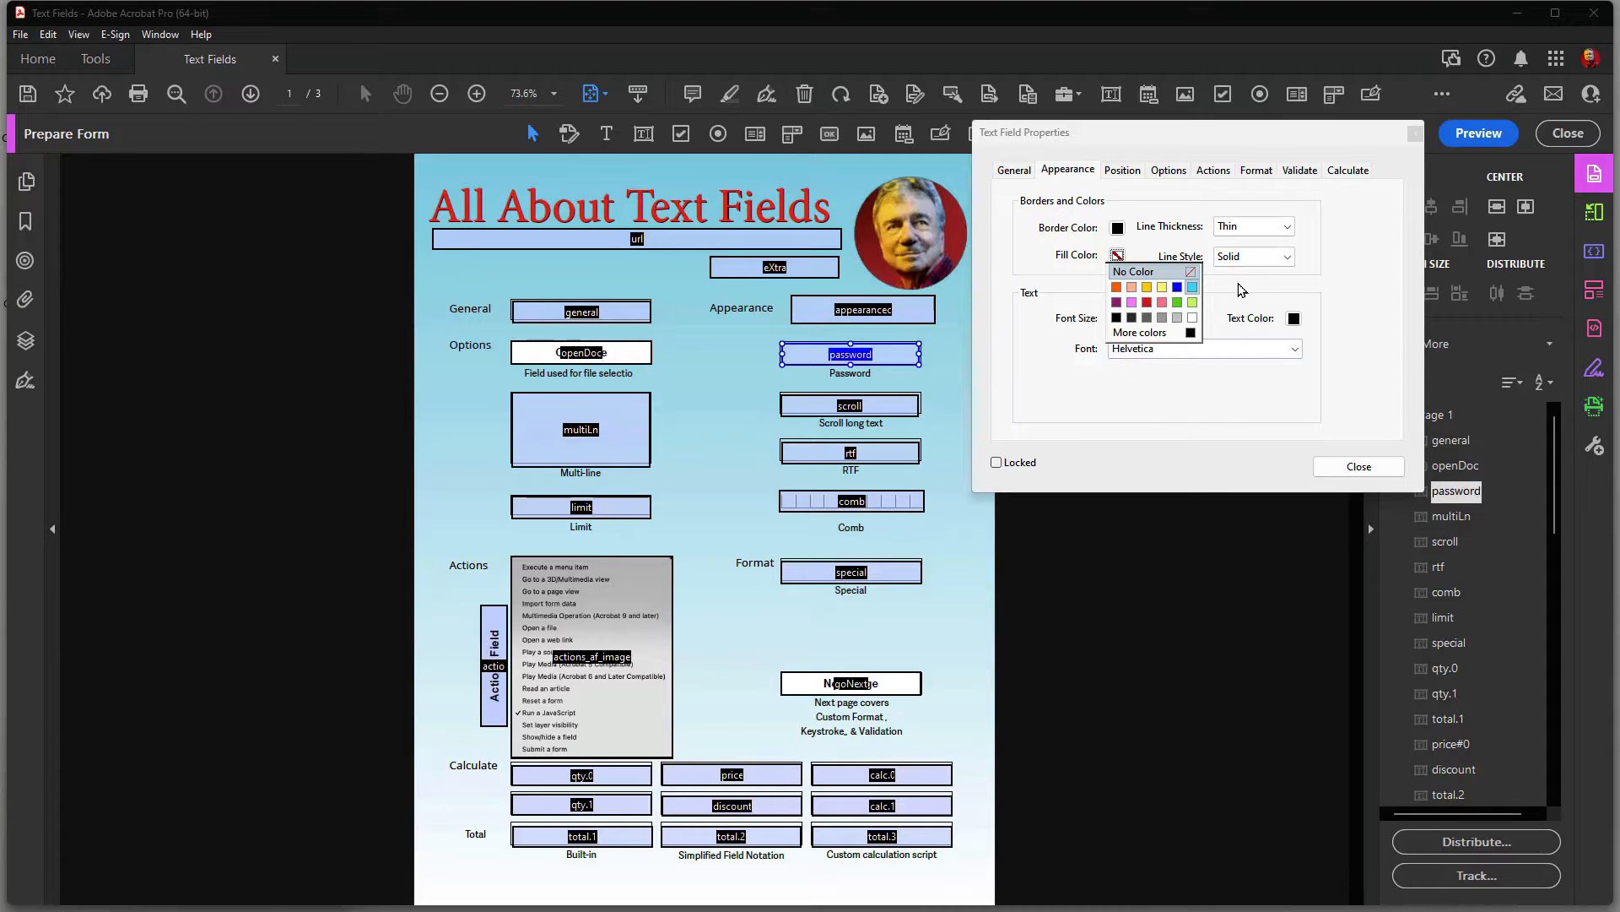
{"action": "left_click", "coordinate": [1148, 393]}
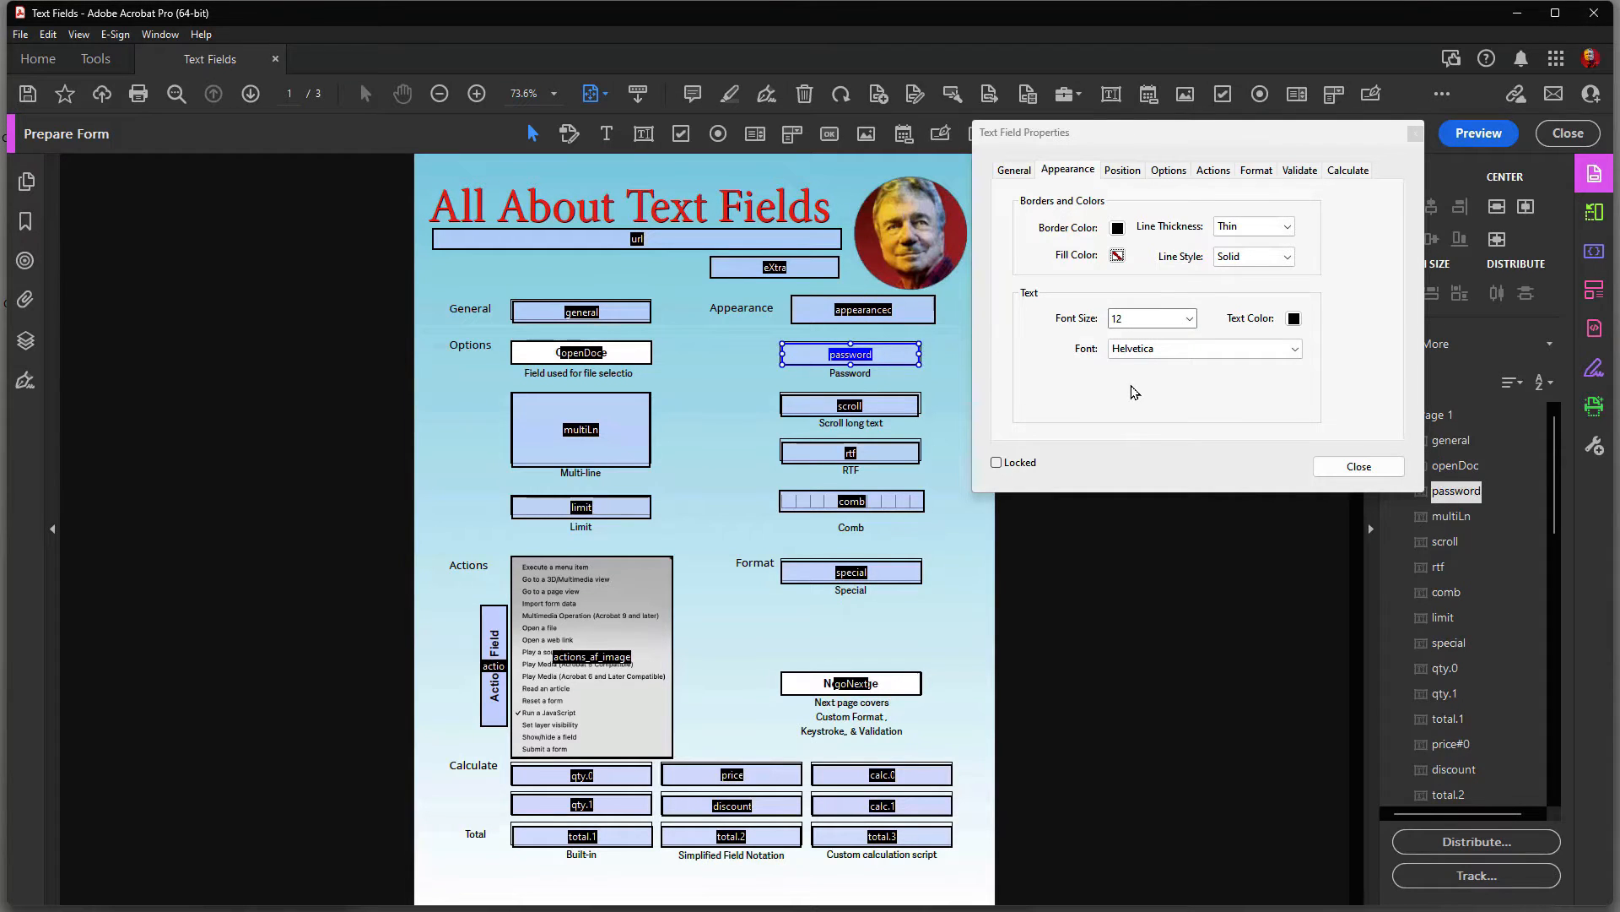
{"action": "left_click", "coordinate": [1190, 319]}
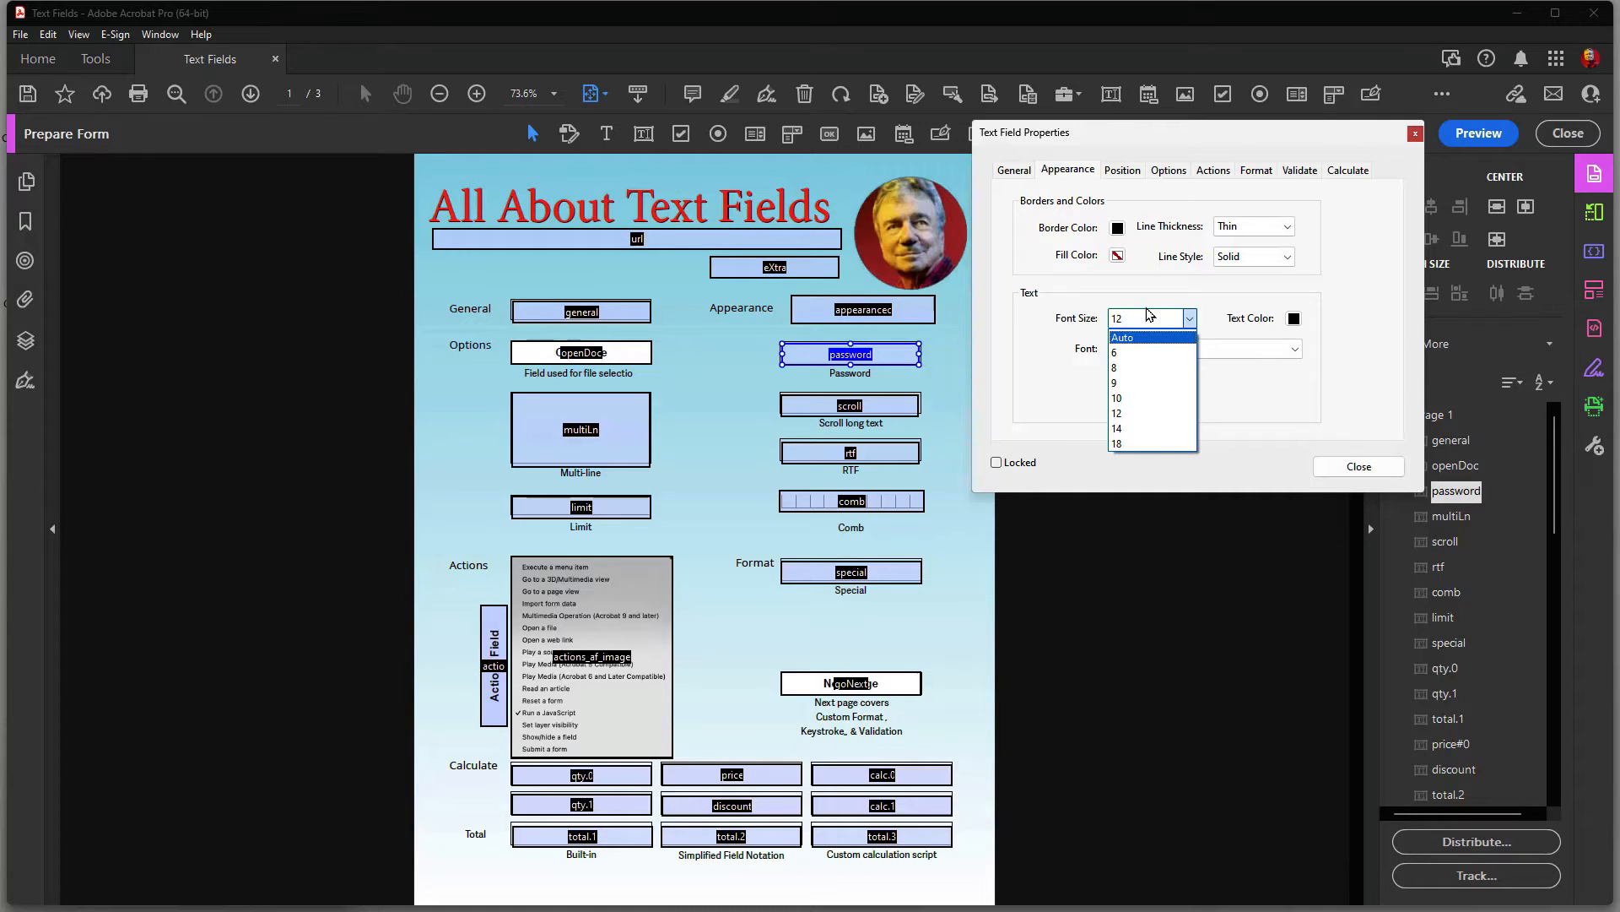
{"action": "left_click", "coordinate": [1155, 418]}
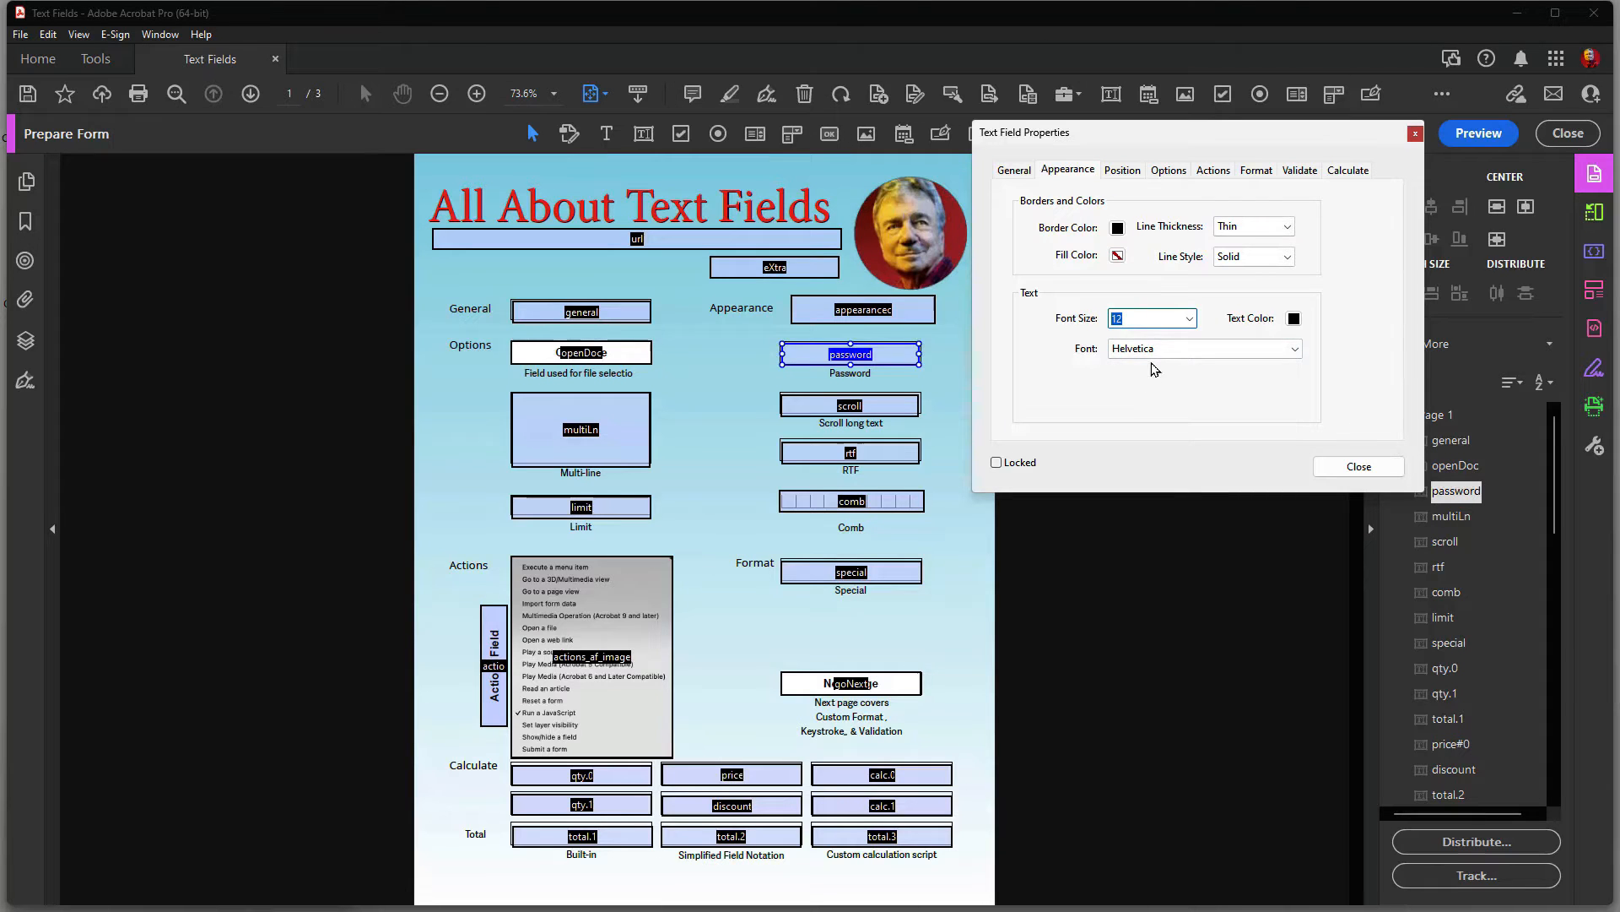
Step: Examine the font choices for the password field, comparing the standard PDF fonts with the installed system fonts
{"action": "left_click", "coordinate": [1179, 349]}
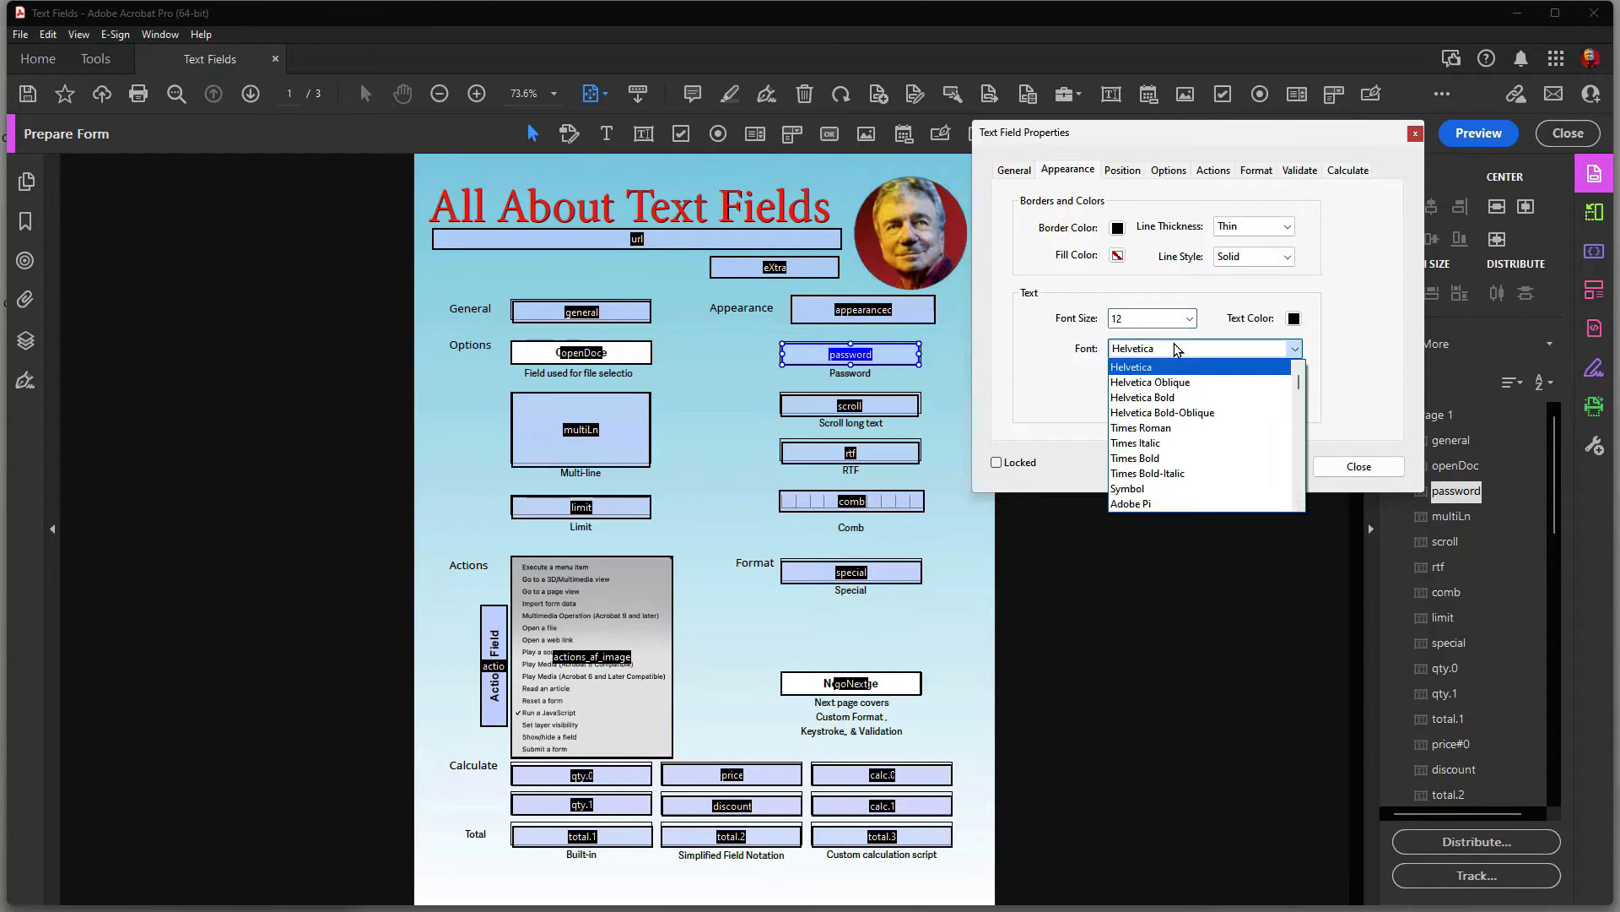
{"action": "left_click_drag", "start_coordinate": [1304, 384], "coordinate": [1308, 368]}
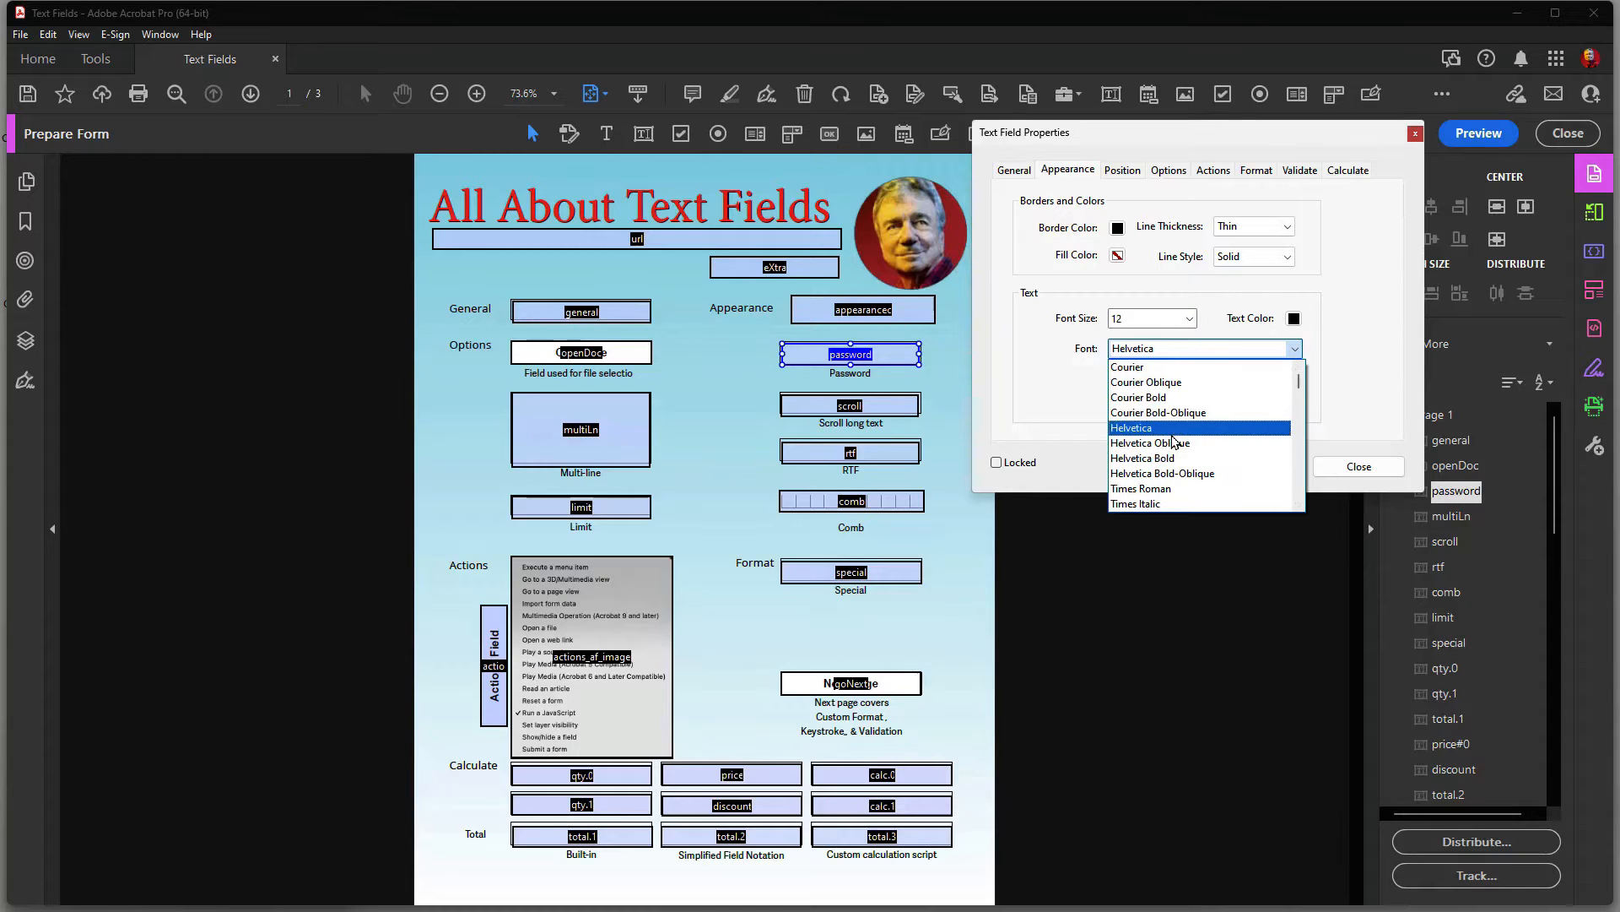
{"action": "scroll", "coordinate": [1219, 452], "scroll_direction": "down", "scroll_amount": 2}
{"action": "scroll", "coordinate": [1220, 452], "scroll_direction": "down", "scroll_amount": 2}
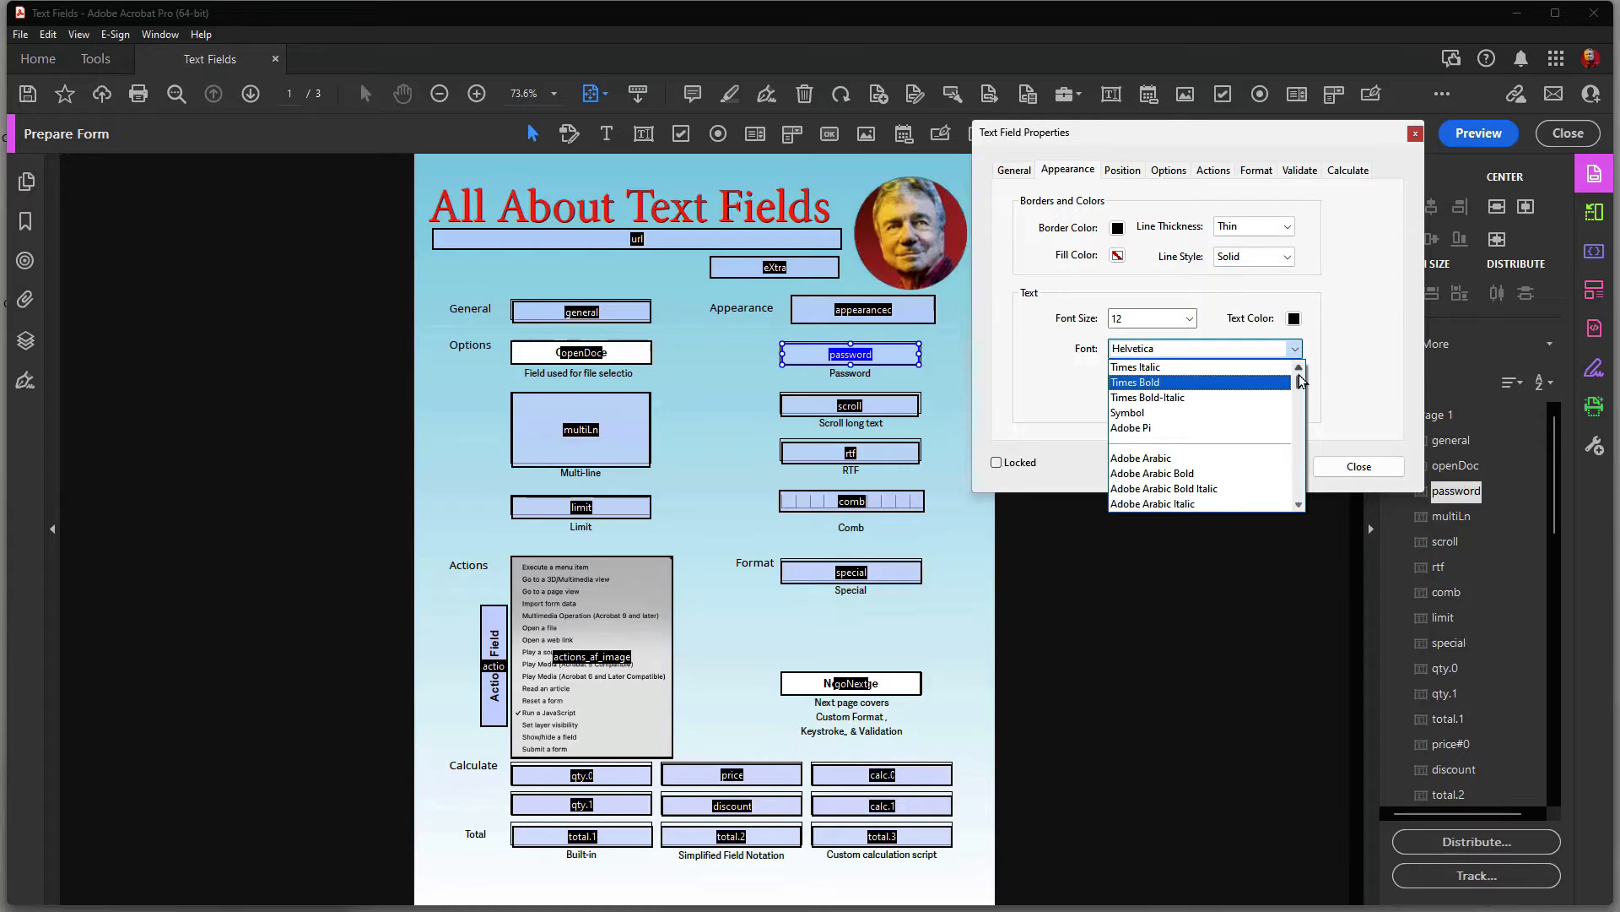
{"action": "scroll", "coordinate": [1305, 400], "scroll_direction": "down", "scroll_amount": 1}
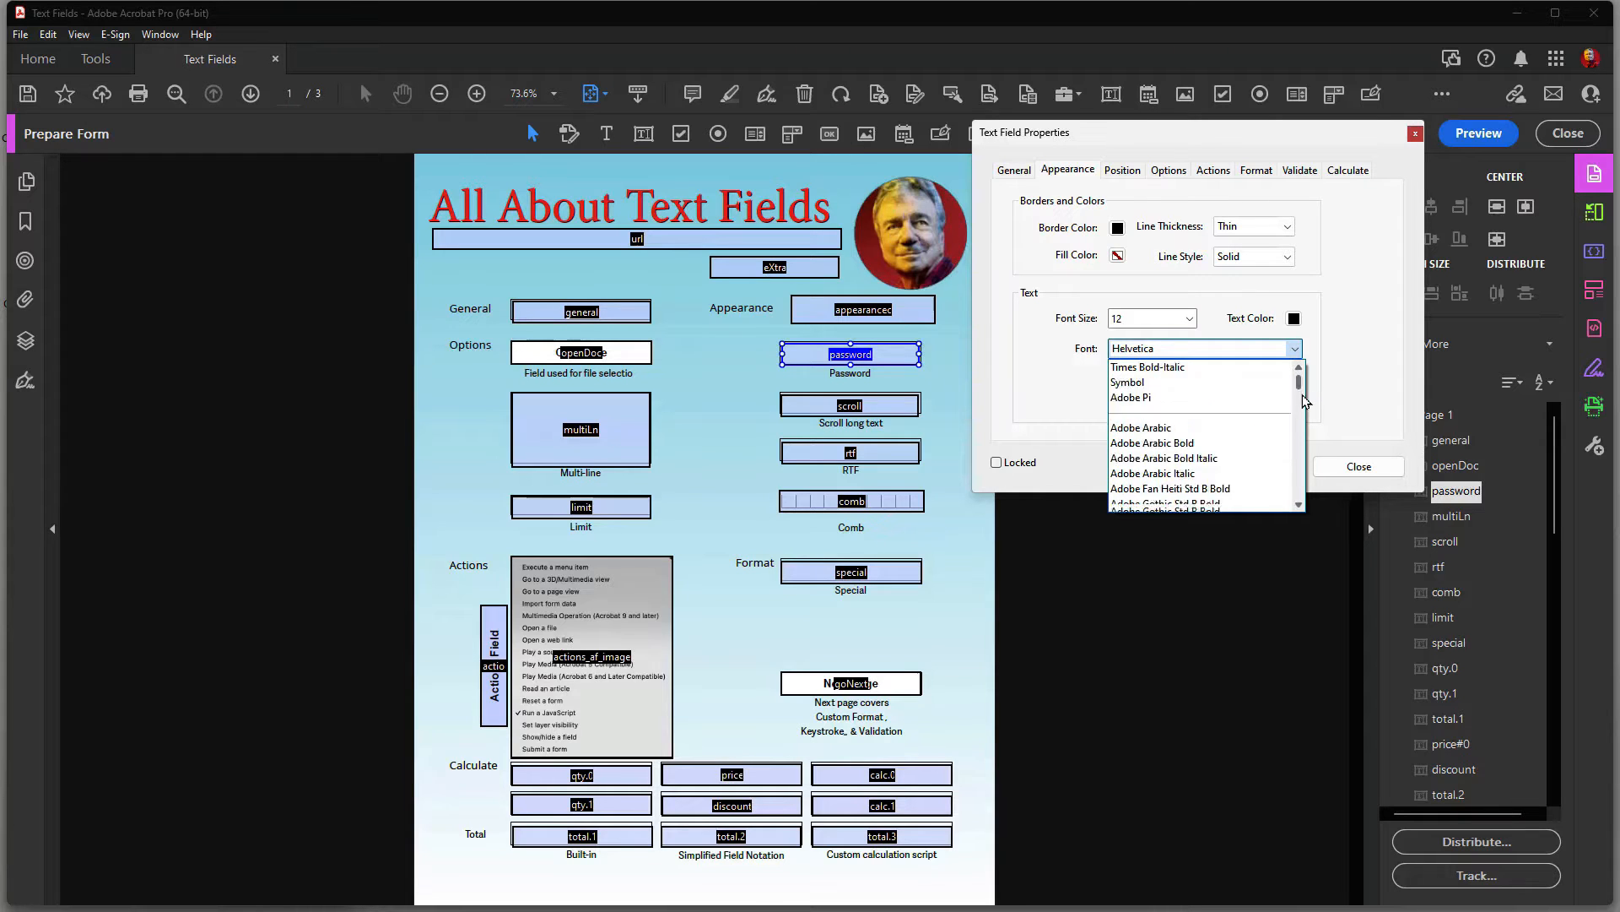
{"action": "scroll", "coordinate": [1306, 400], "scroll_direction": "down", "scroll_amount": 5}
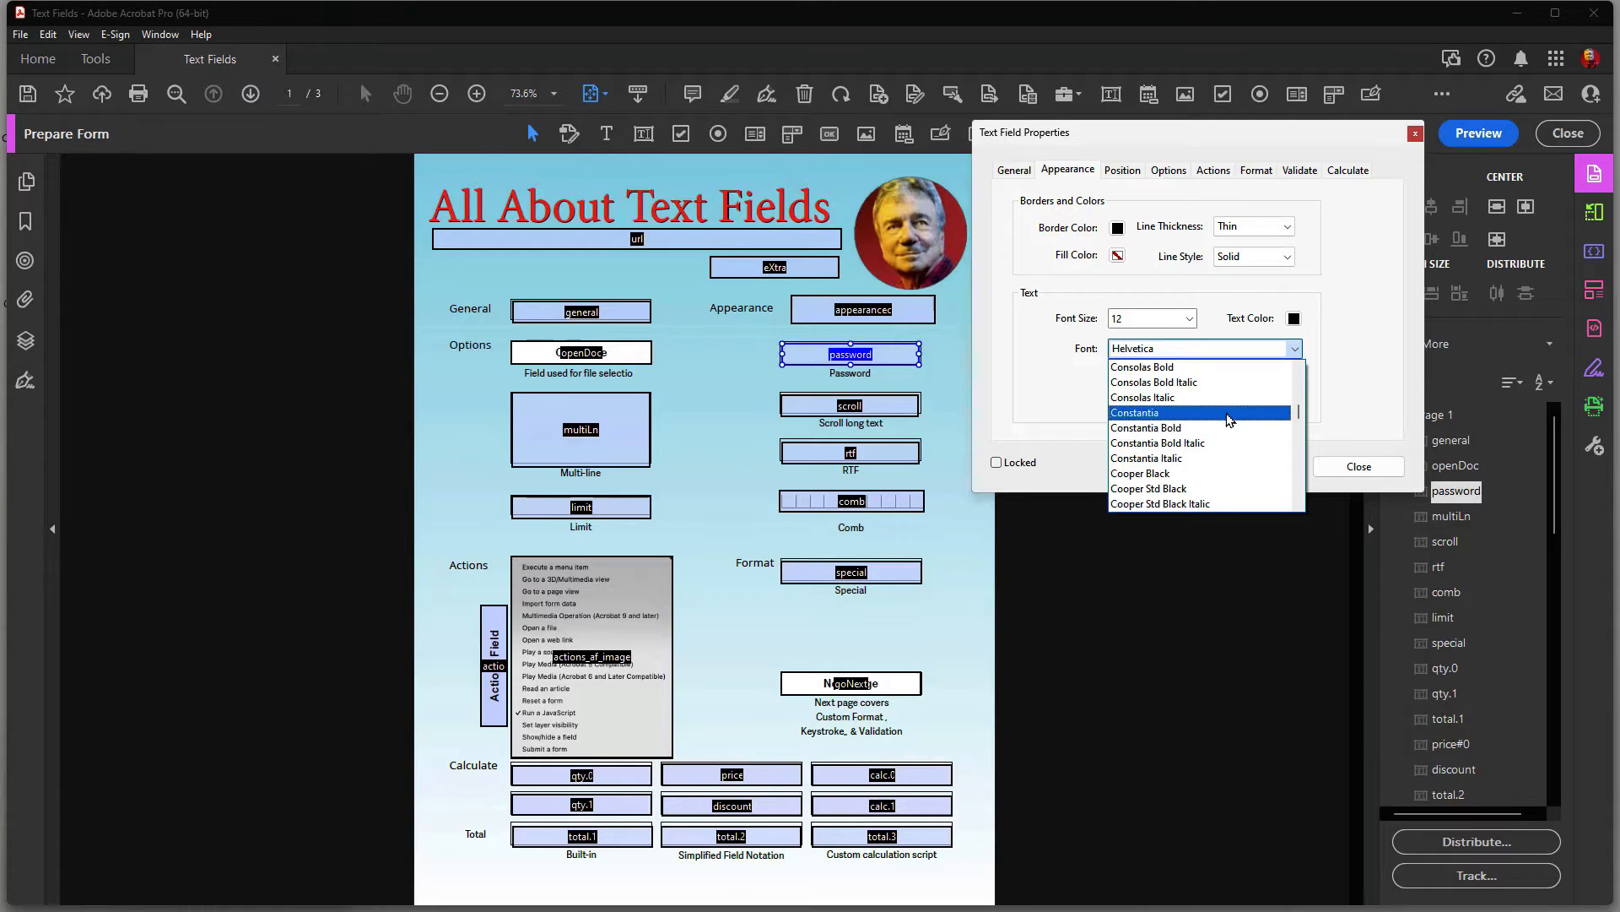
{"action": "left_click_drag", "start_coordinate": [1301, 414], "coordinate": [1303, 371]}
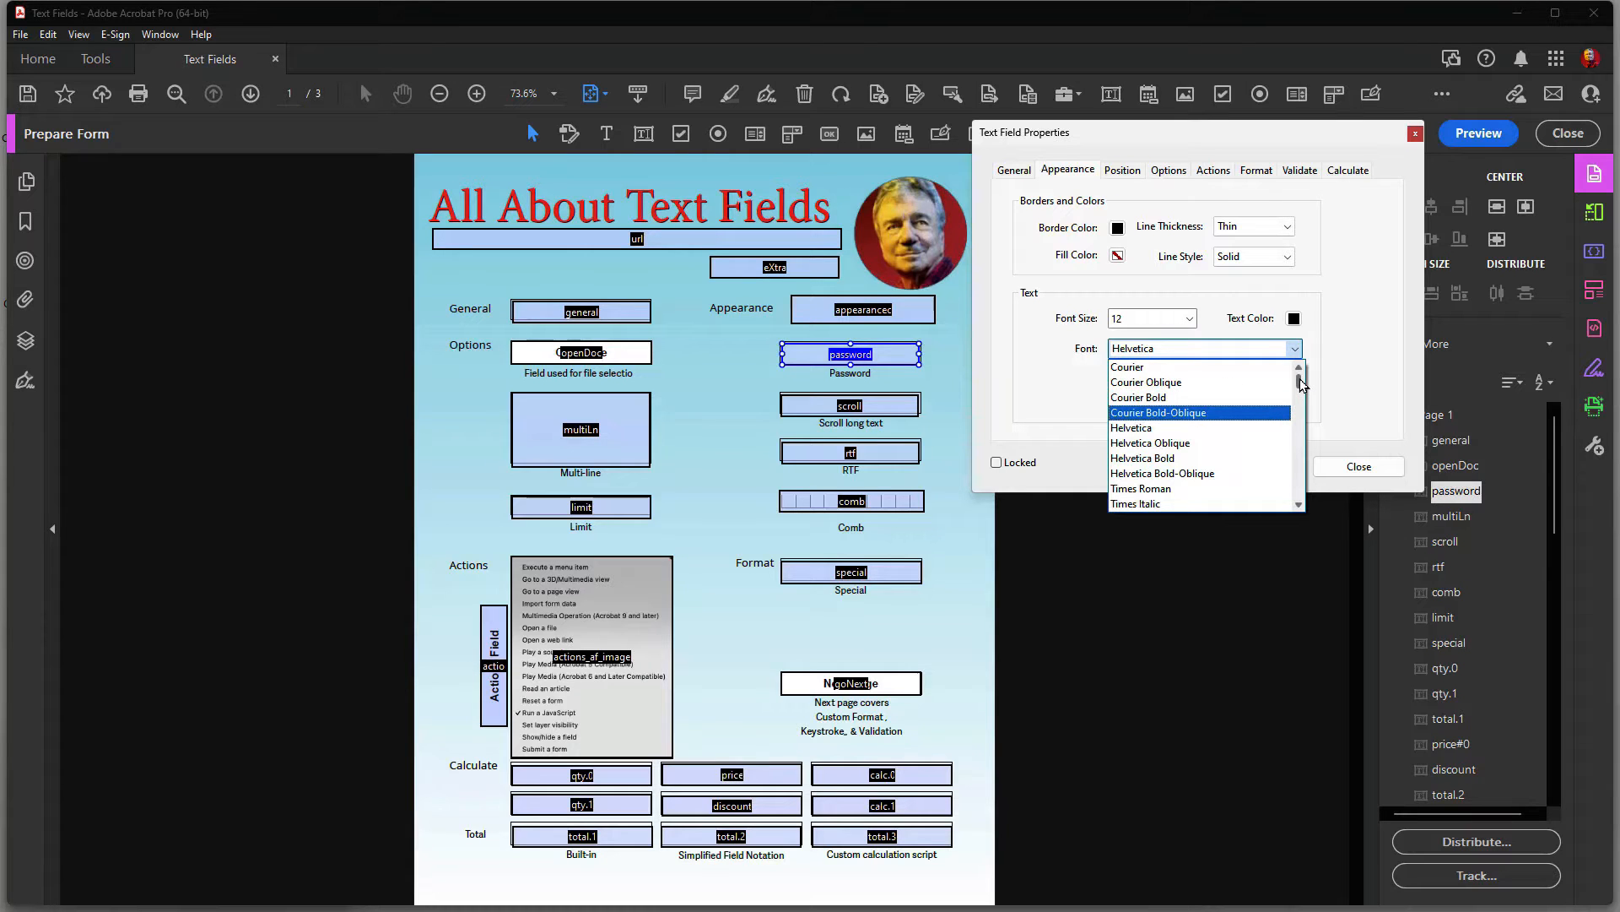
{"action": "mouse_move", "coordinate": [1302, 384]}
{"action": "left_mouse_down"}
{"action": "mouse_move", "coordinate": [1300, 402]}
{"action": "mouse_move", "coordinate": [1307, 365]}
{"action": "left_mouse_up"}
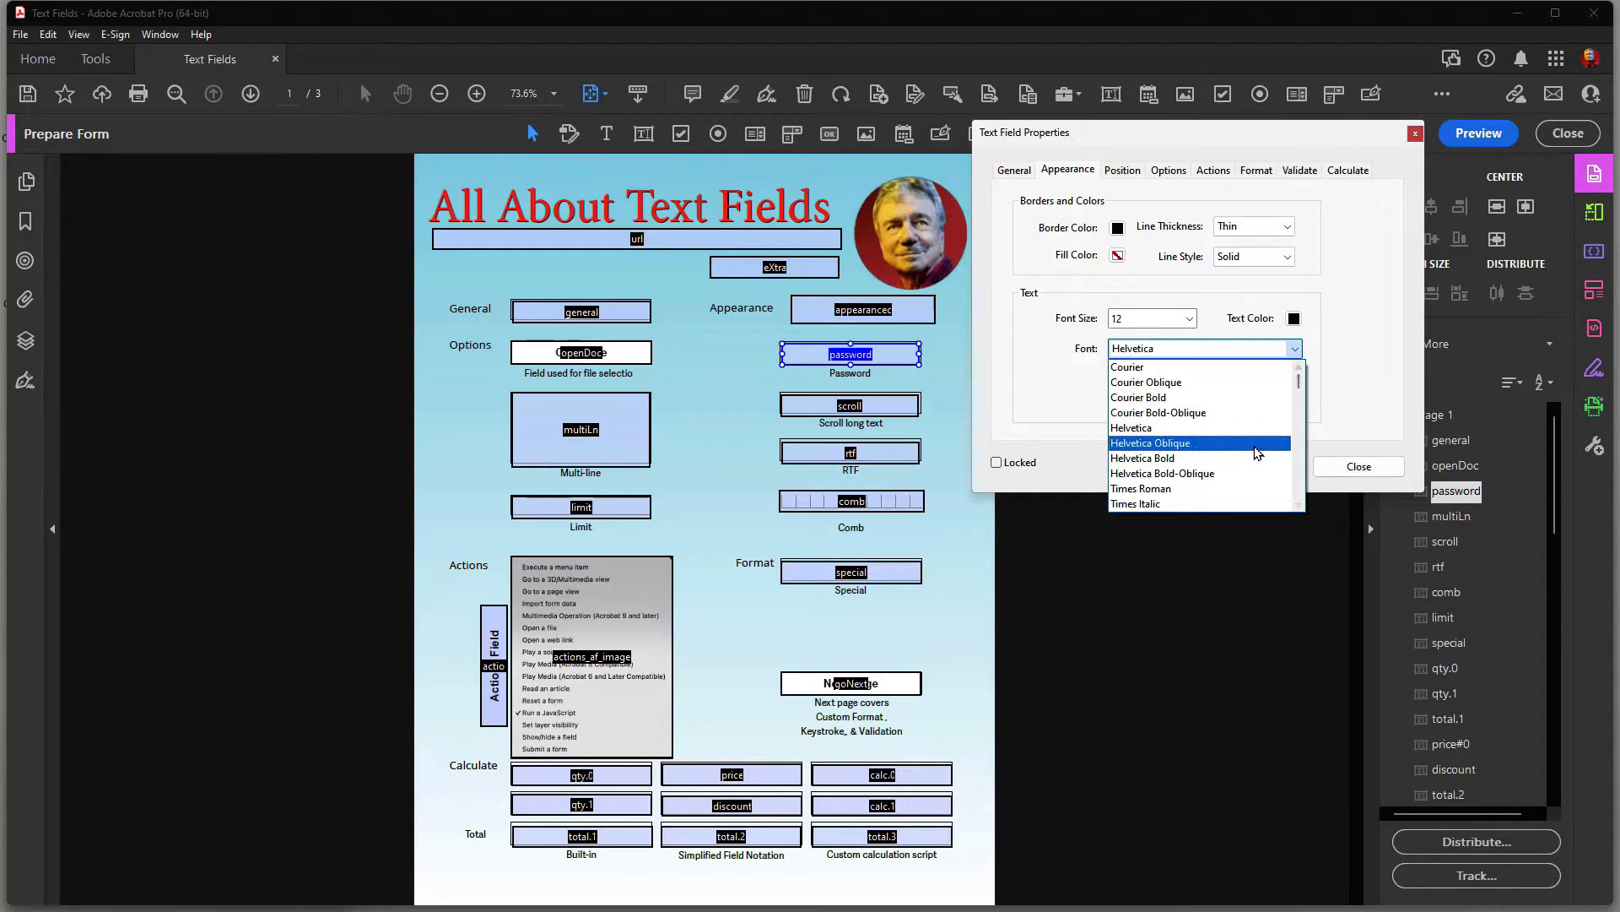
{"action": "scroll", "coordinate": [1262, 448], "scroll_direction": "down", "scroll_amount": 2}
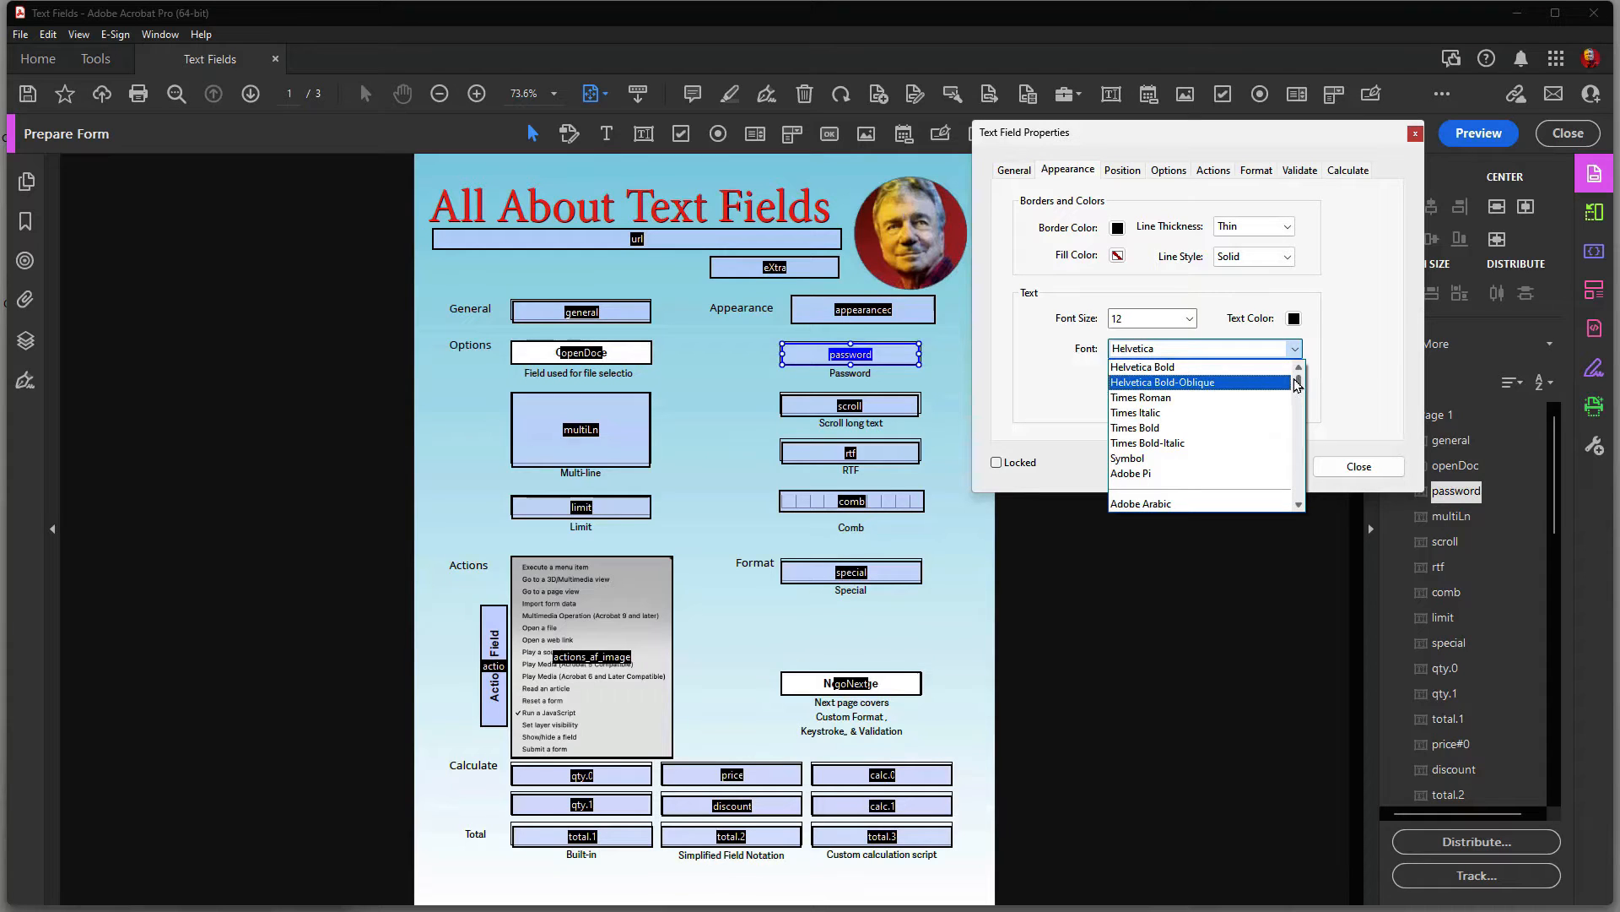
{"action": "scroll", "coordinate": [1297, 384], "scroll_direction": "up", "scroll_amount": 2}
{"action": "left_click", "coordinate": [1337, 357]}
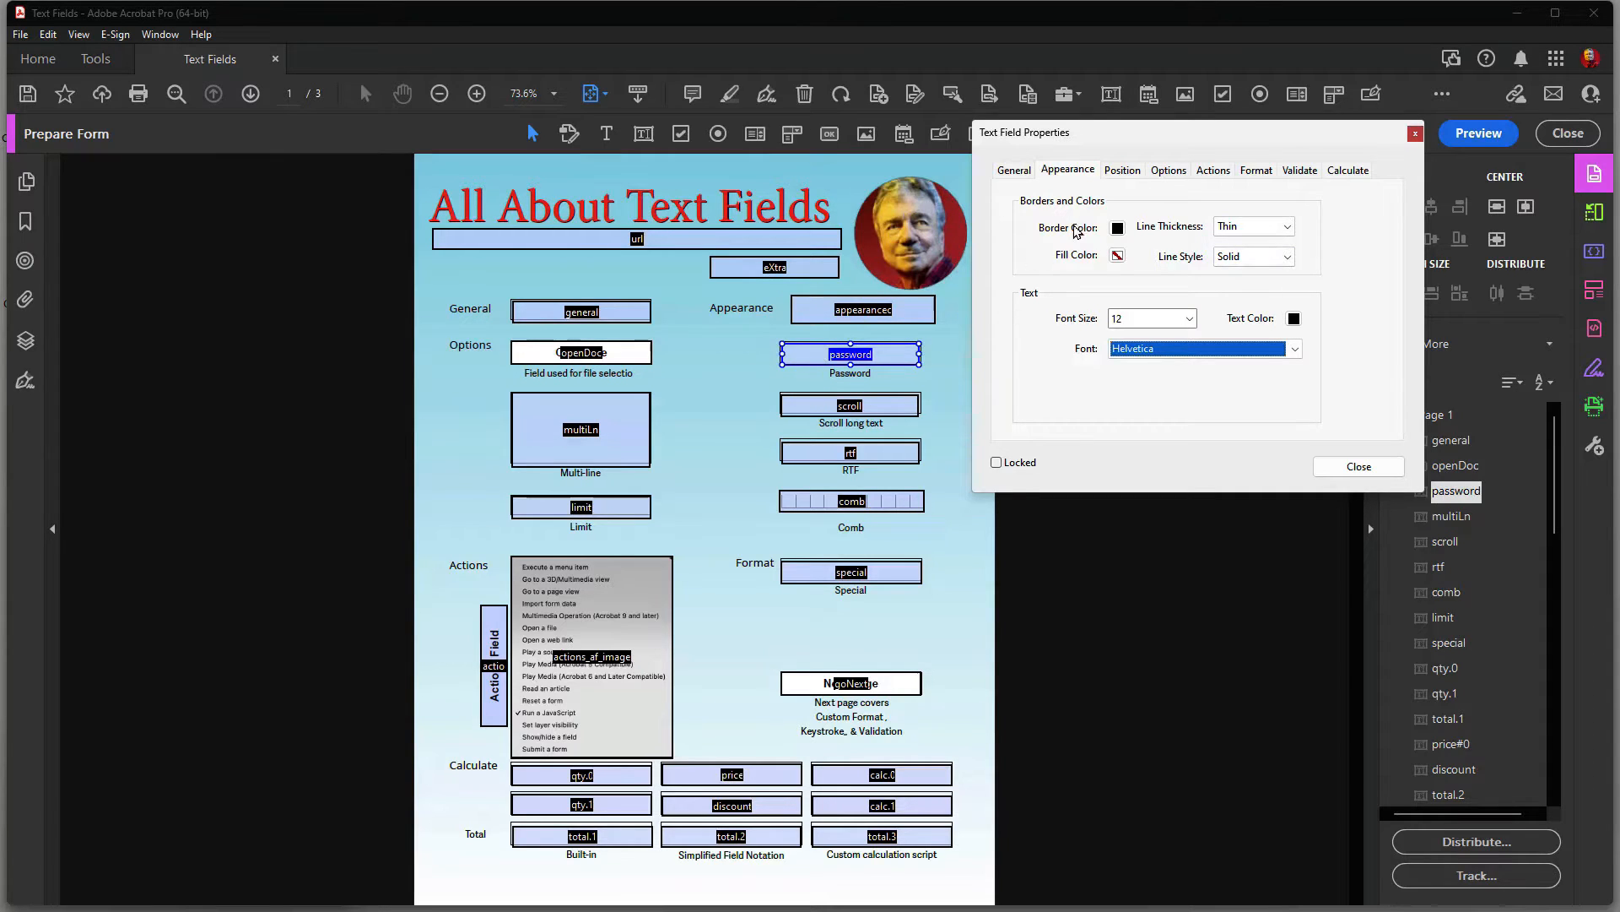
Step: Try moving the appearancec field to the page's lower-left corner with its position values displayed in inches, and undo the move
{"action": "left_click", "coordinate": [1120, 173]}
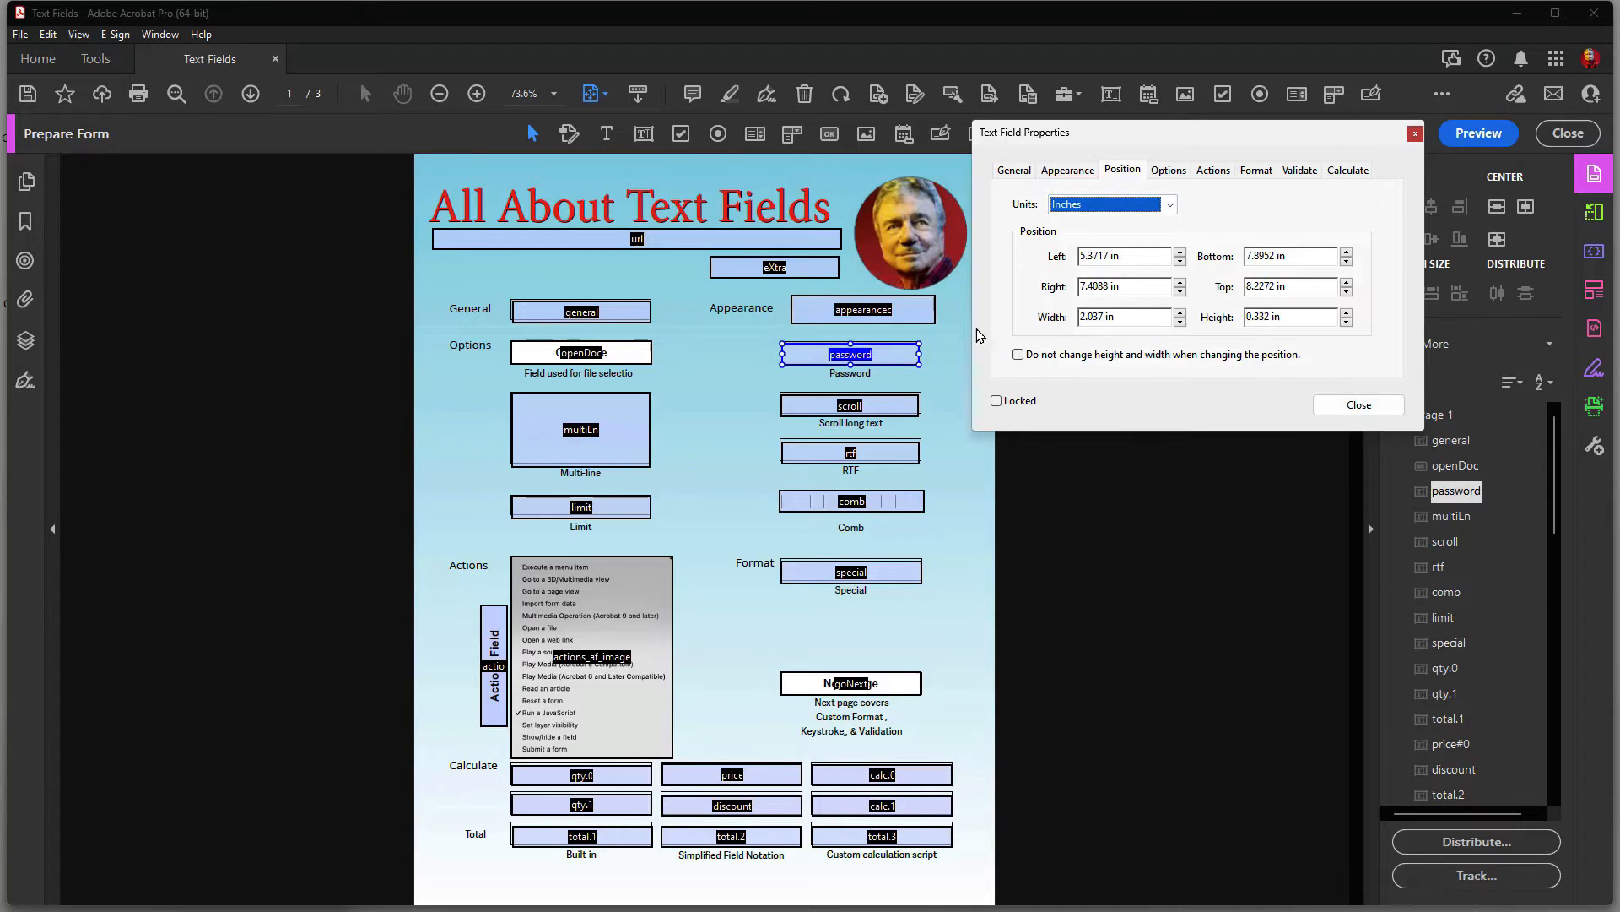
{"action": "left_click", "coordinate": [802, 319]}
{"action": "left_click_drag", "start_coordinate": [793, 337], "coordinate": [522, 870]}
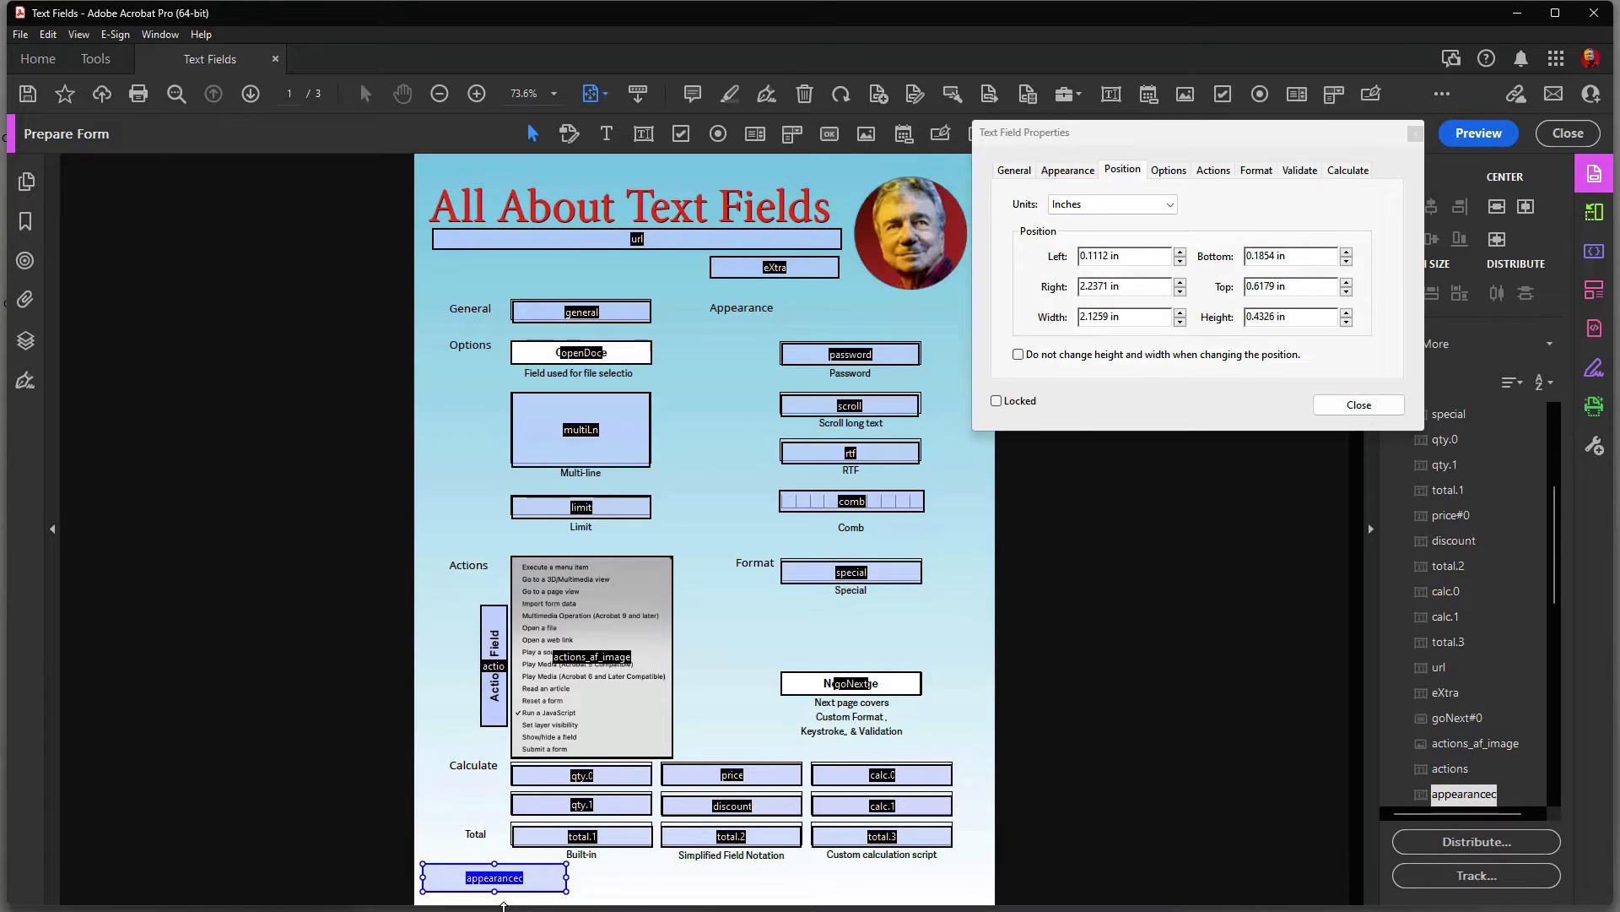
{"action": "key", "text": "ctrl+z"}
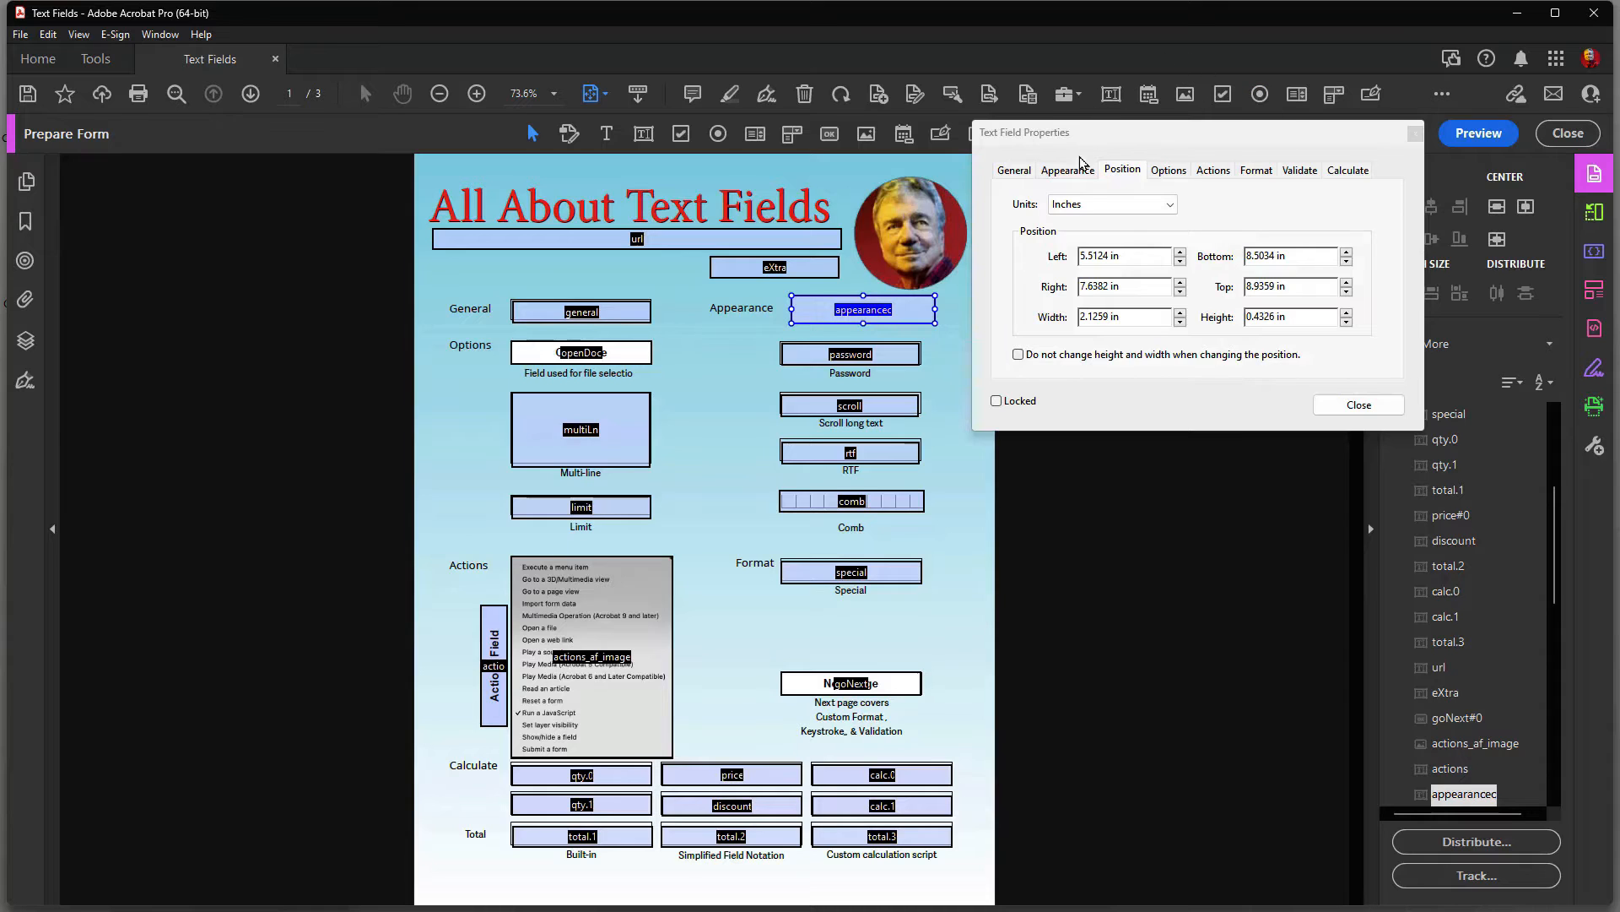
Step: Set the text alignment of the calc.0 field to Left in its field options
{"action": "left_click", "coordinate": [1163, 171]}
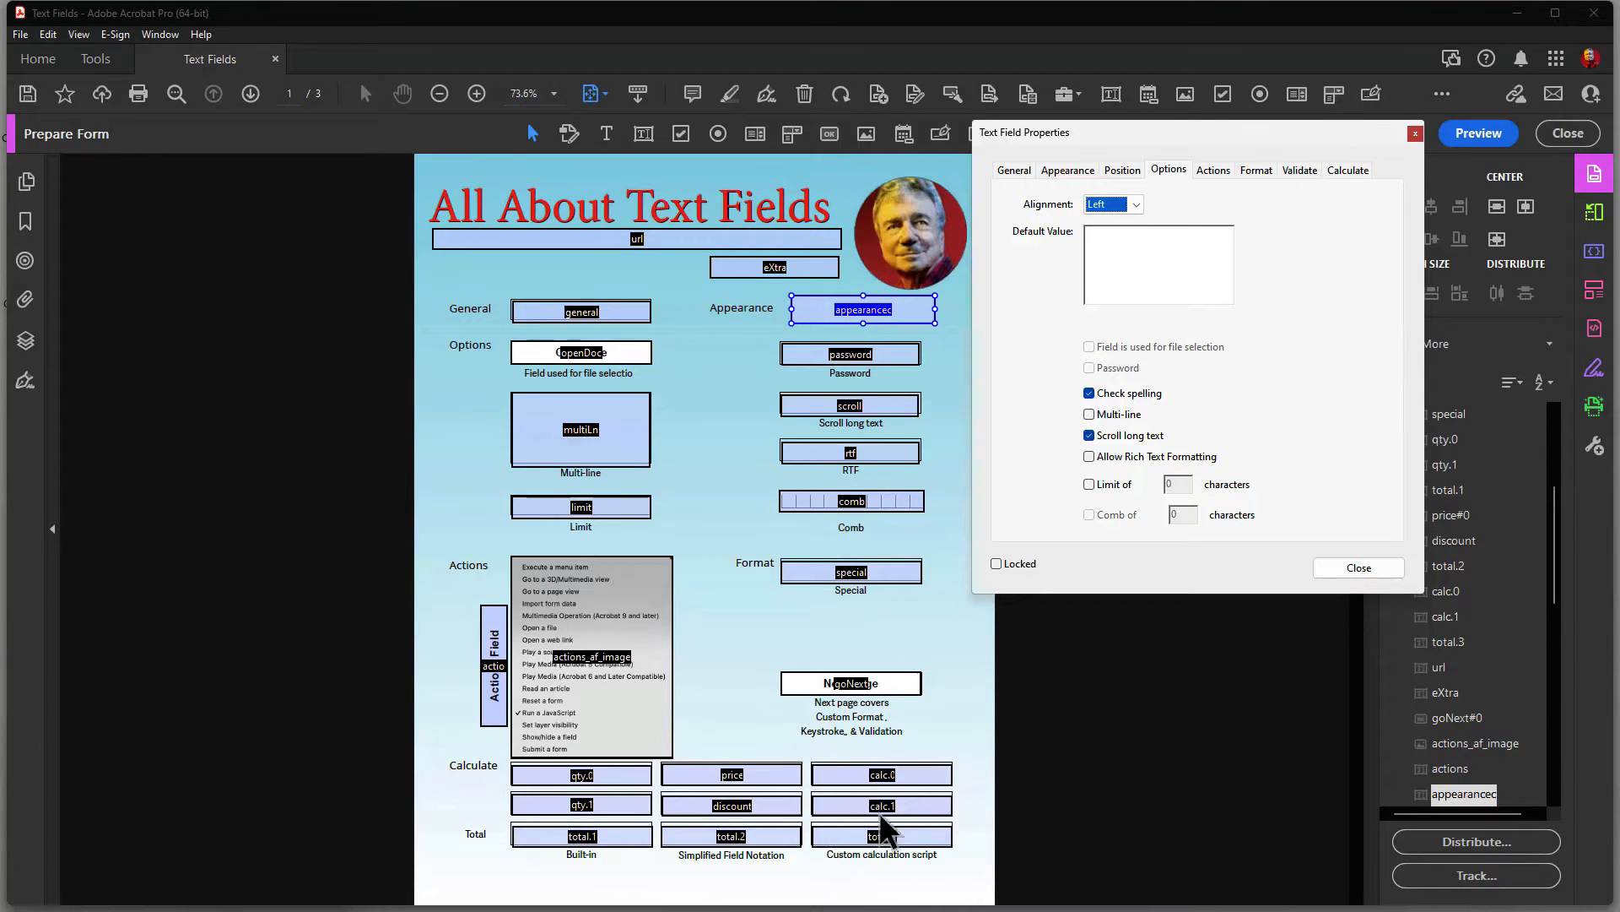
{"action": "left_click", "coordinate": [903, 775]}
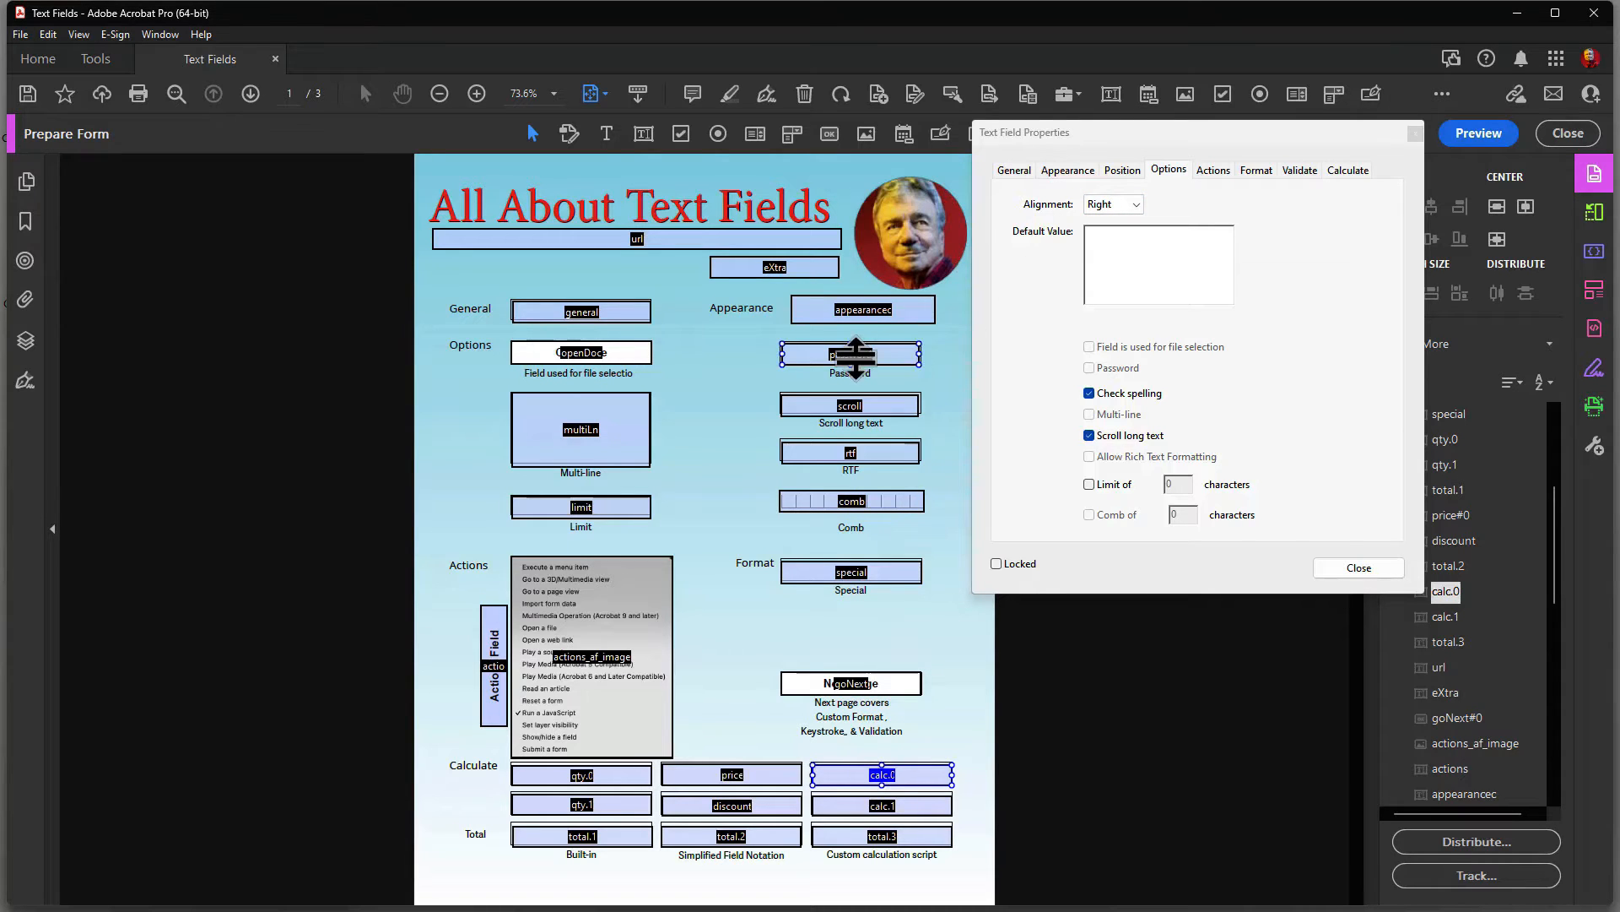
{"action": "left_click", "coordinate": [1124, 207]}
{"action": "left_click", "coordinate": [1124, 207]}
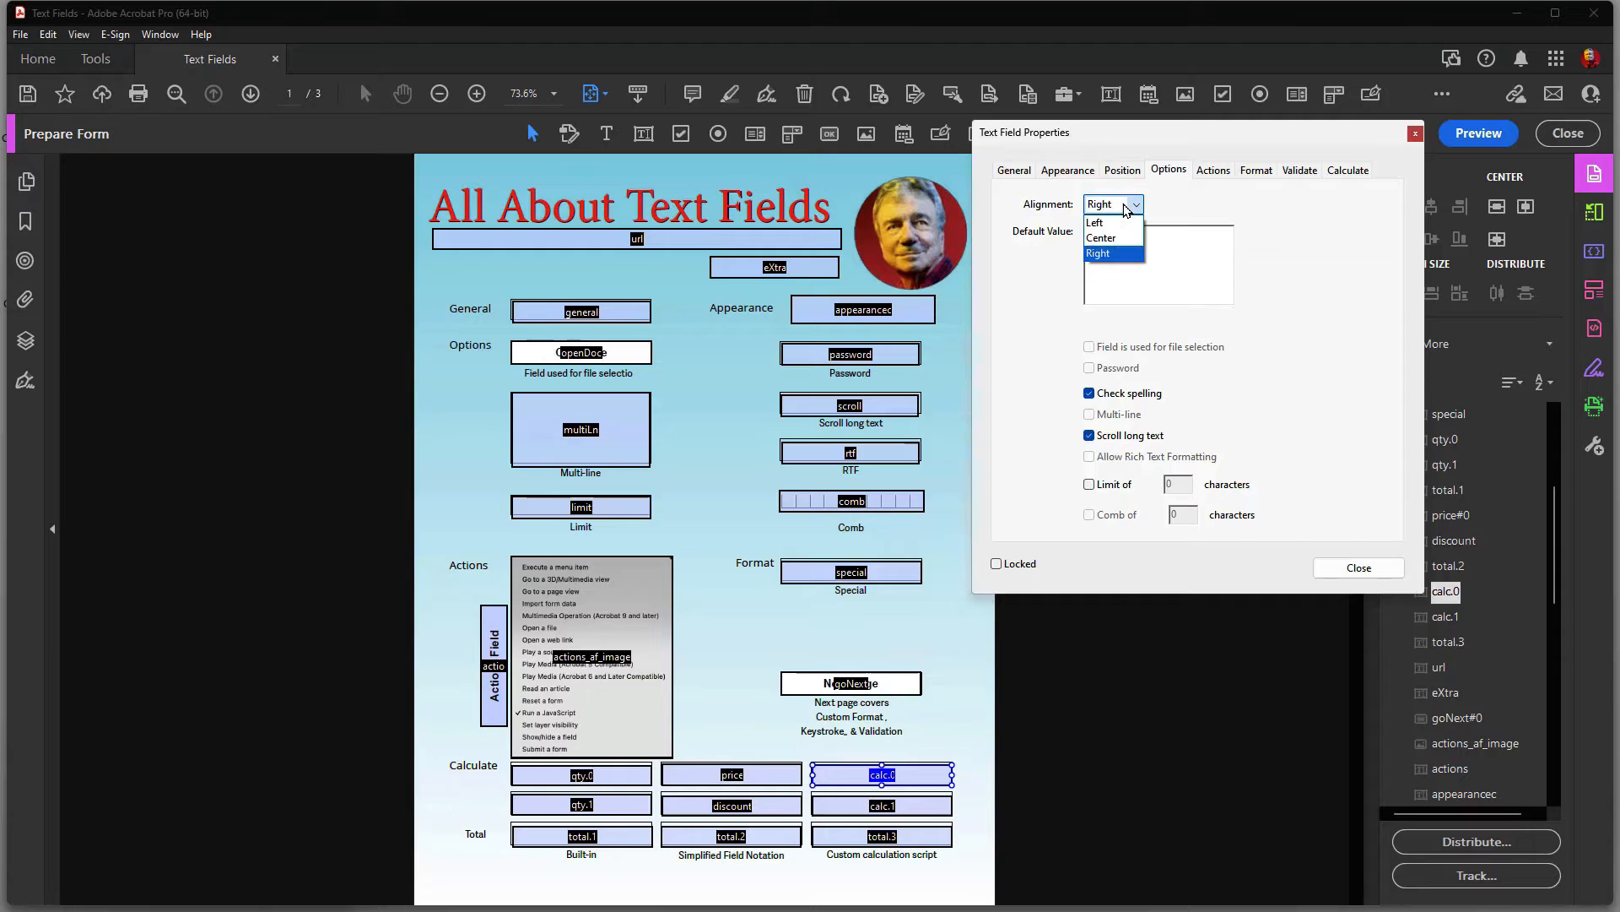
{"action": "left_click", "coordinate": [1109, 223]}
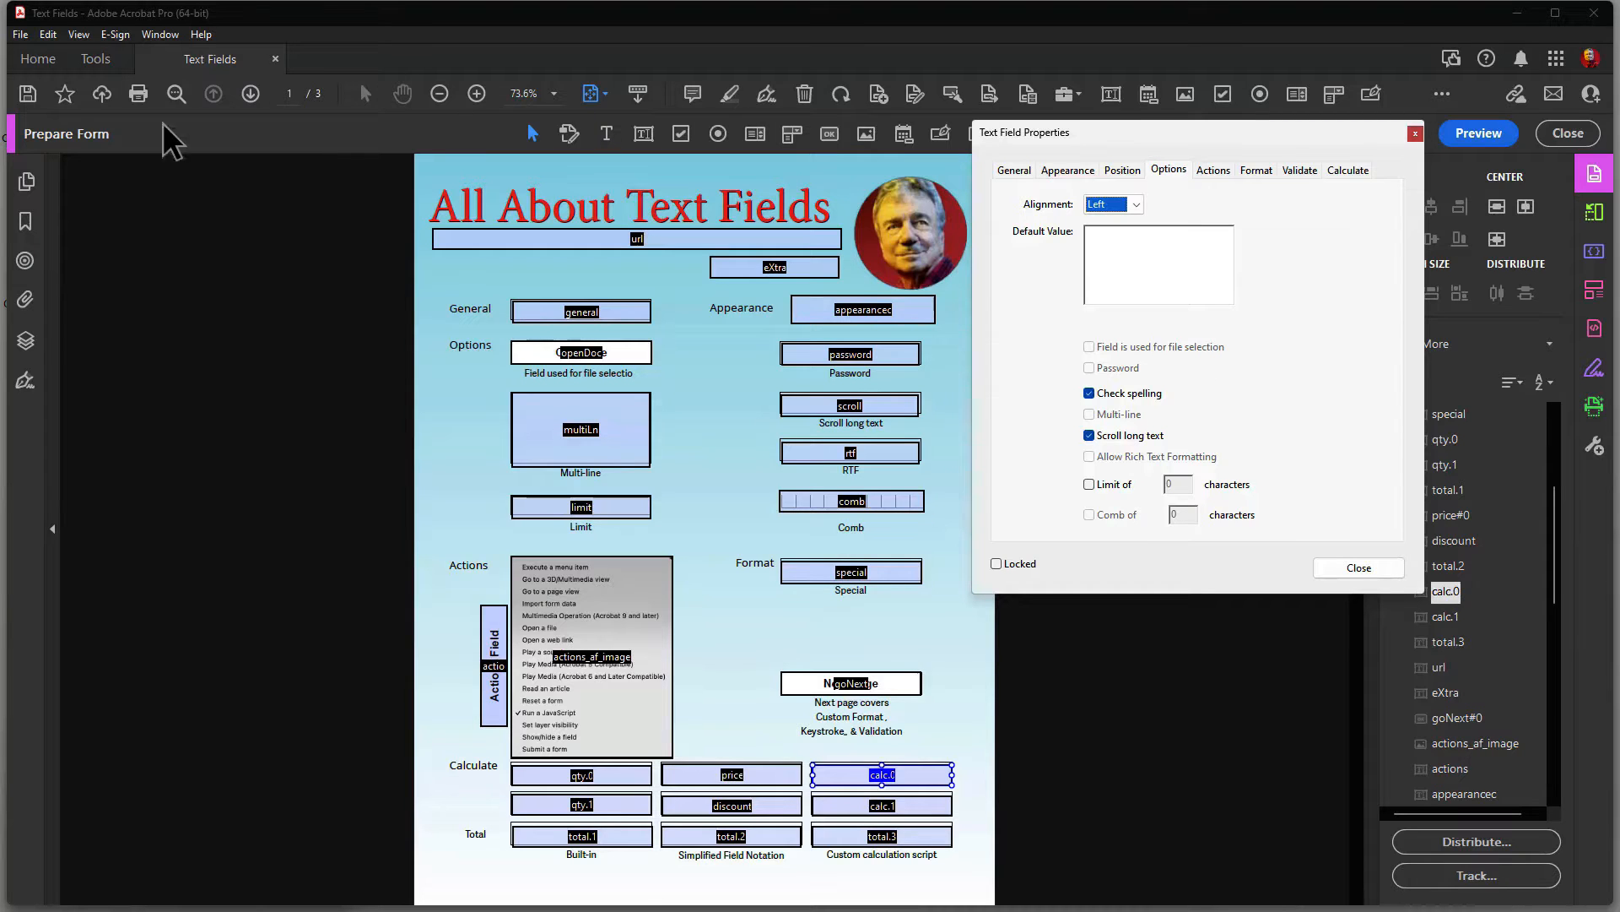
Step: Examine the browseForFileToSubmit description on page 3, including the required checkbox options and the button's JavaScript
{"action": "left_click", "coordinate": [23, 185]}
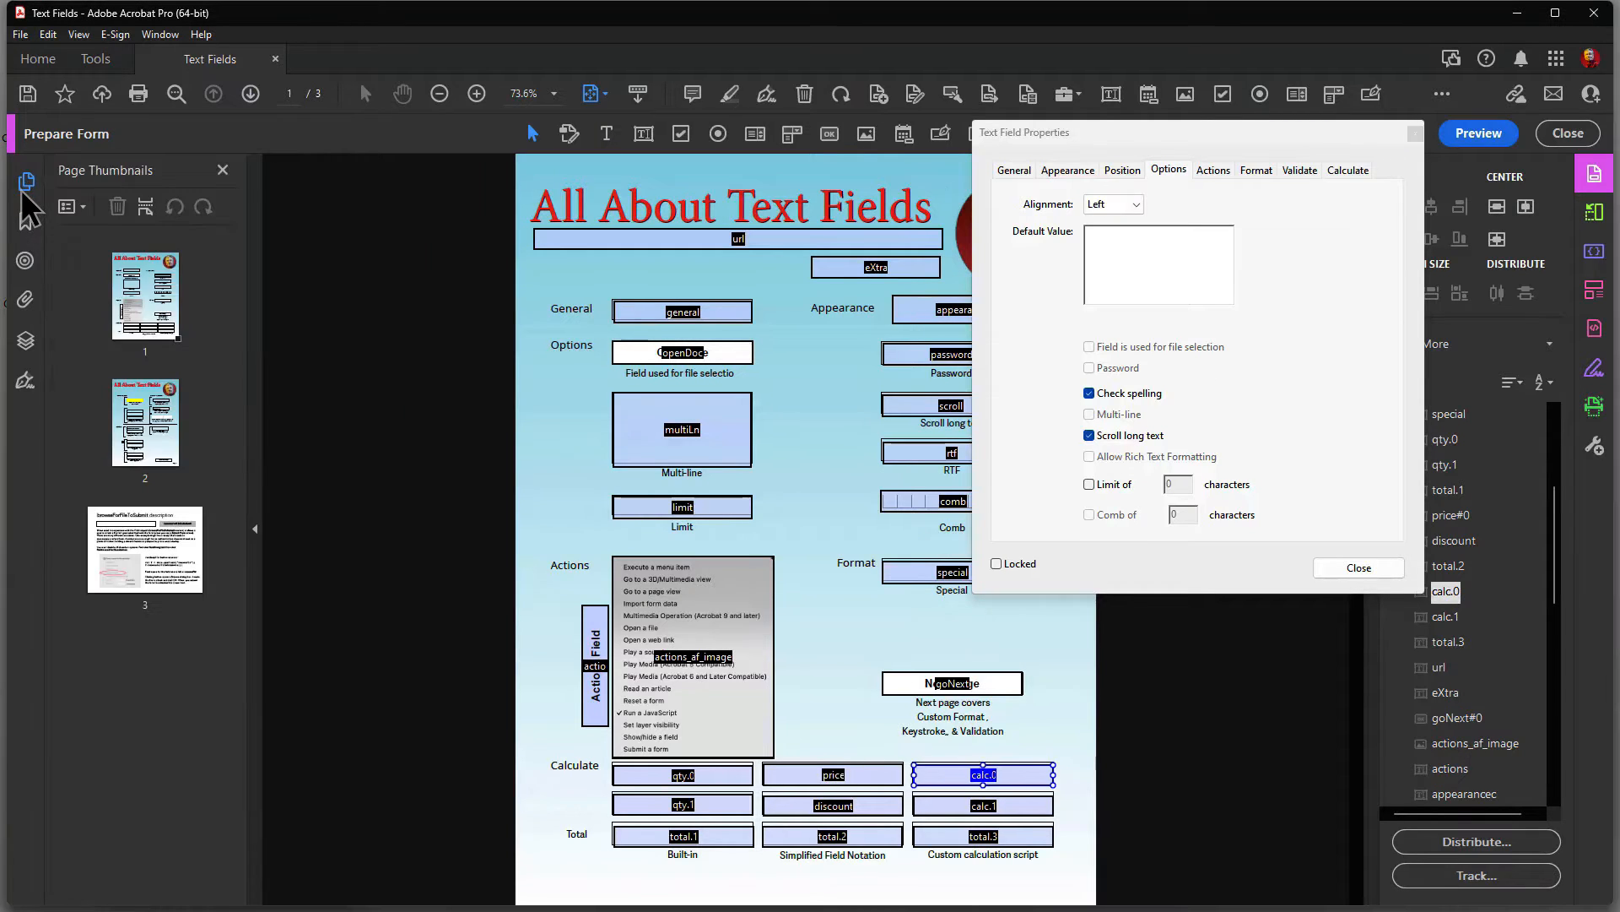
{"action": "left_click", "coordinate": [167, 561]}
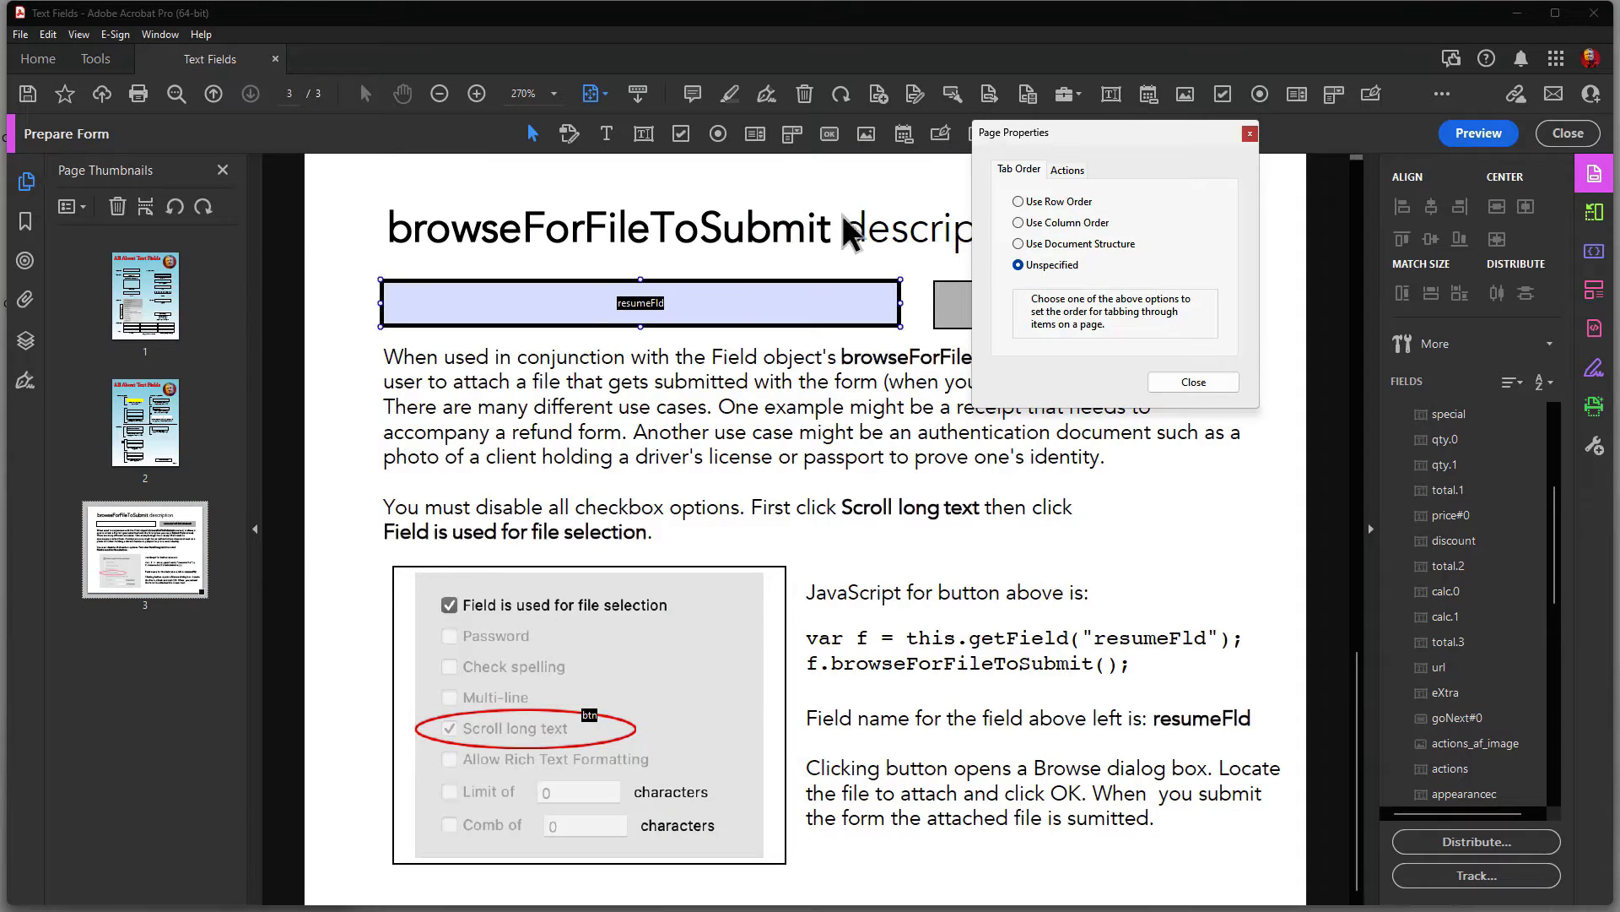
{"action": "left_click", "coordinate": [1249, 133]}
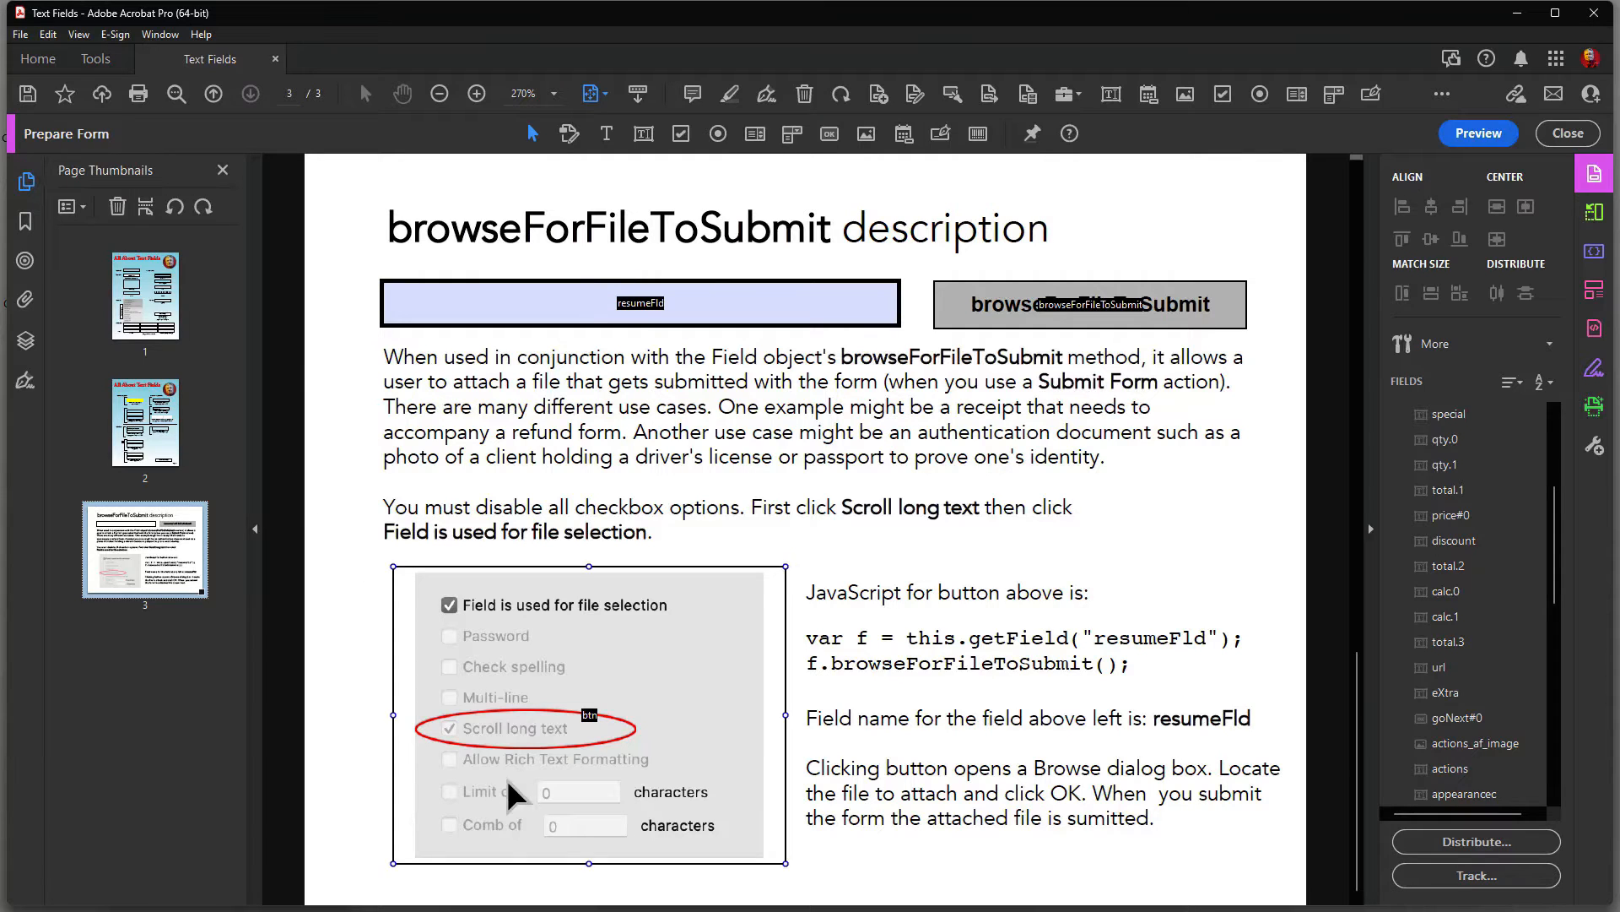
{"action": "left_click", "coordinate": [493, 757]}
{"action": "left_click", "coordinate": [450, 727]}
{"action": "left_click", "coordinate": [853, 661]}
{"action": "left_click", "coordinate": [1125, 314]}
{"action": "left_click", "coordinate": [823, 721]}
Step: Disable Check spelling and enable Field is used for file selection on page 1's appearancec field
{"action": "left_click", "coordinate": [145, 422]}
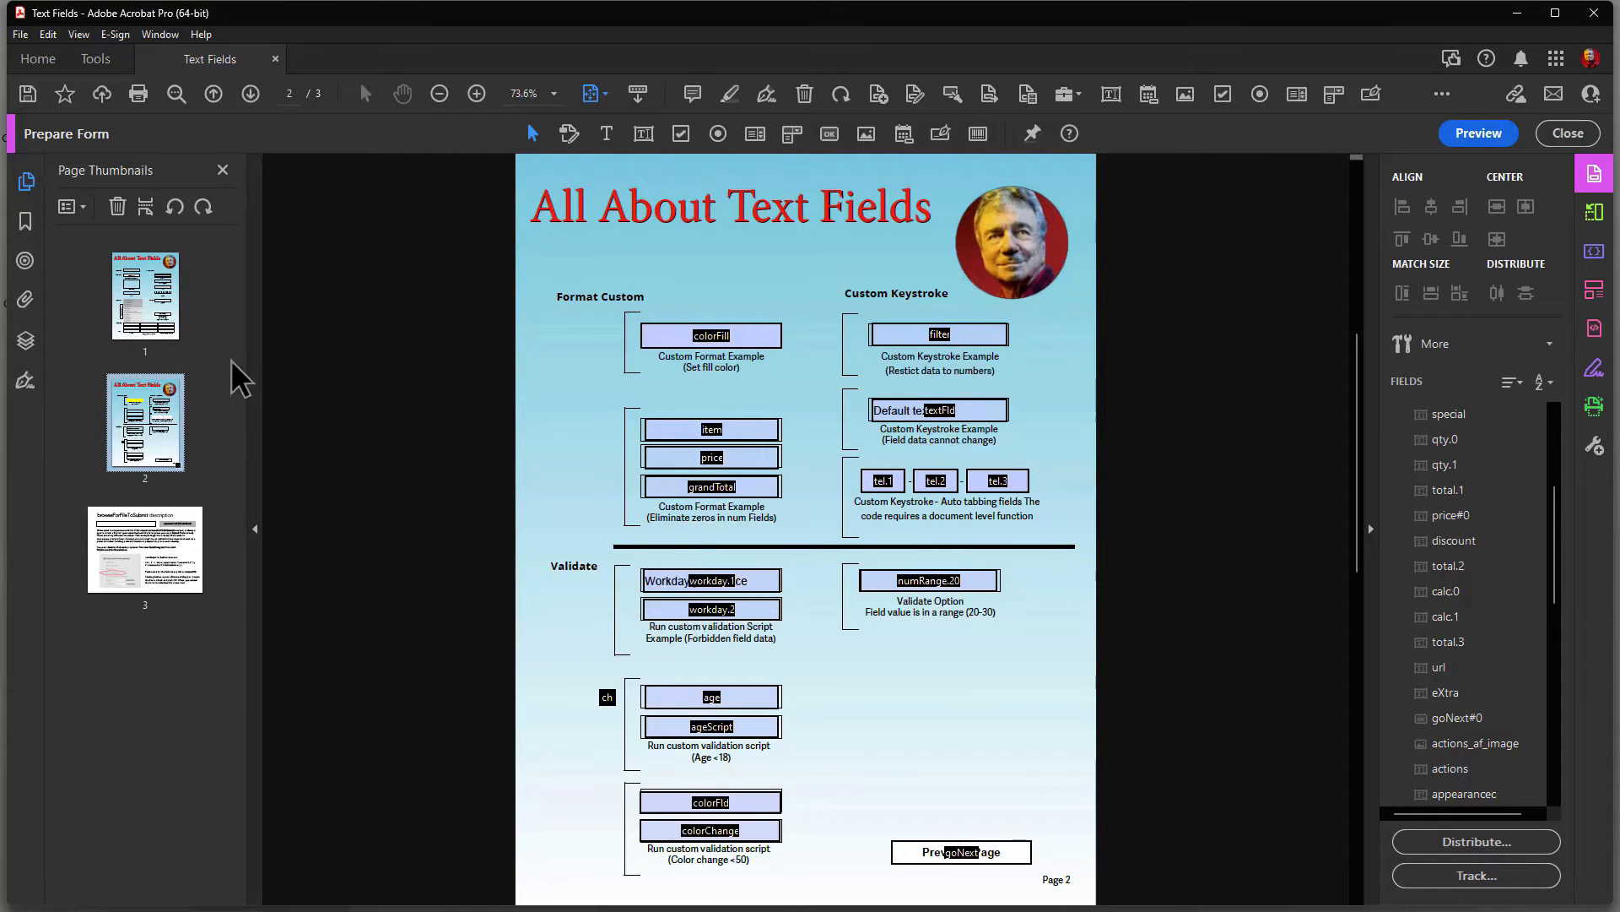
{"action": "left_click", "coordinate": [145, 296]}
{"action": "left_click", "coordinate": [985, 311]}
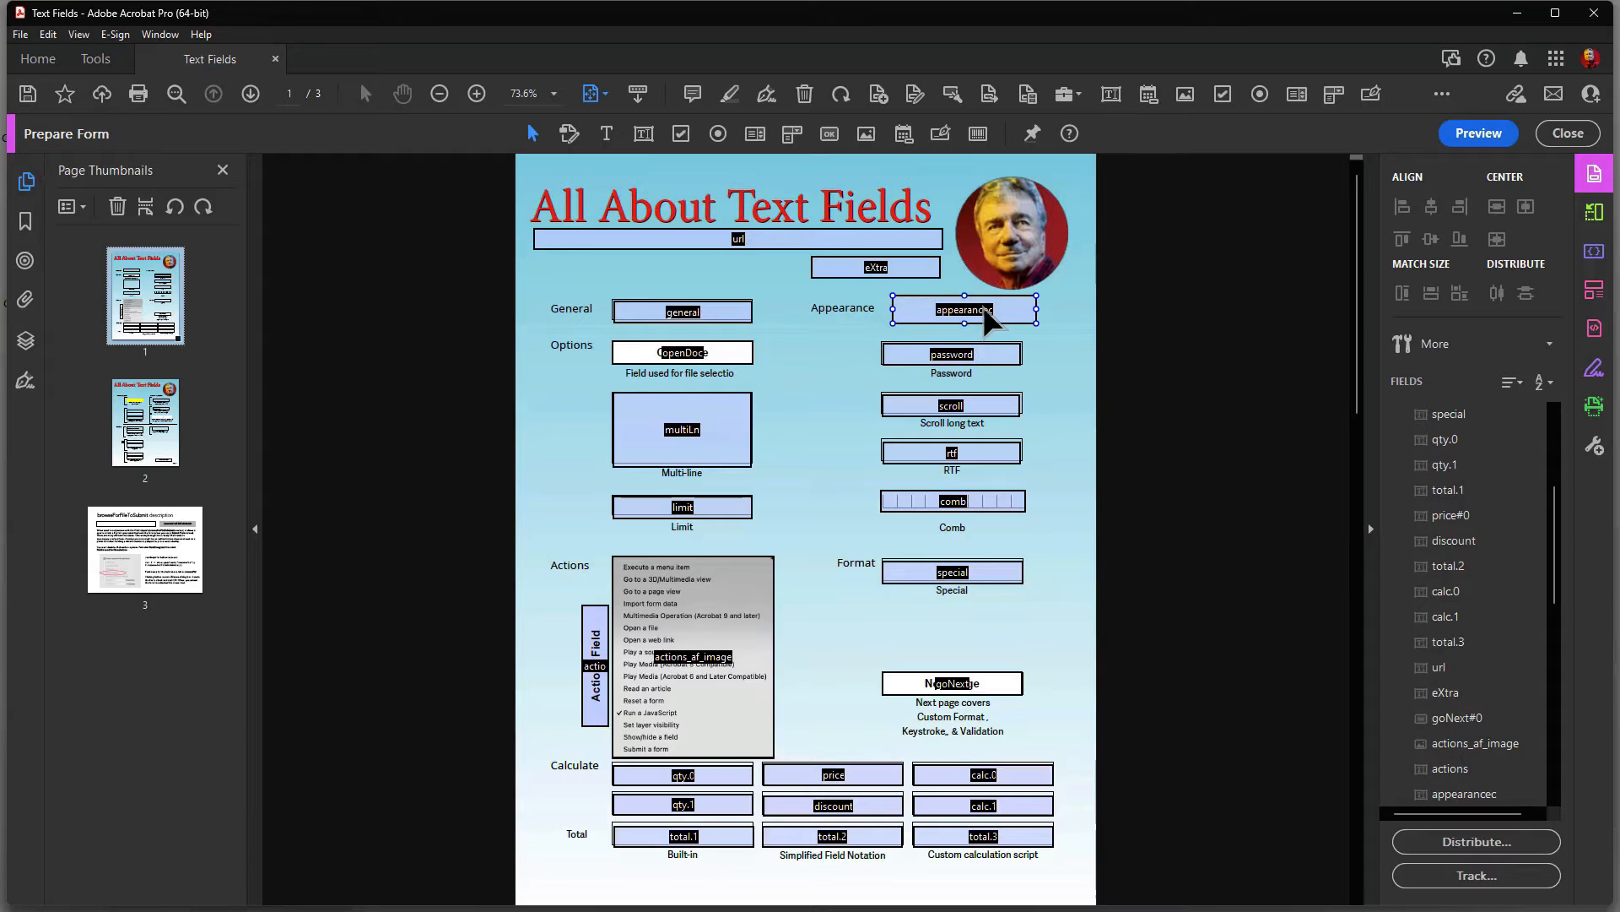
{"action": "double_click", "coordinate": [985, 312]}
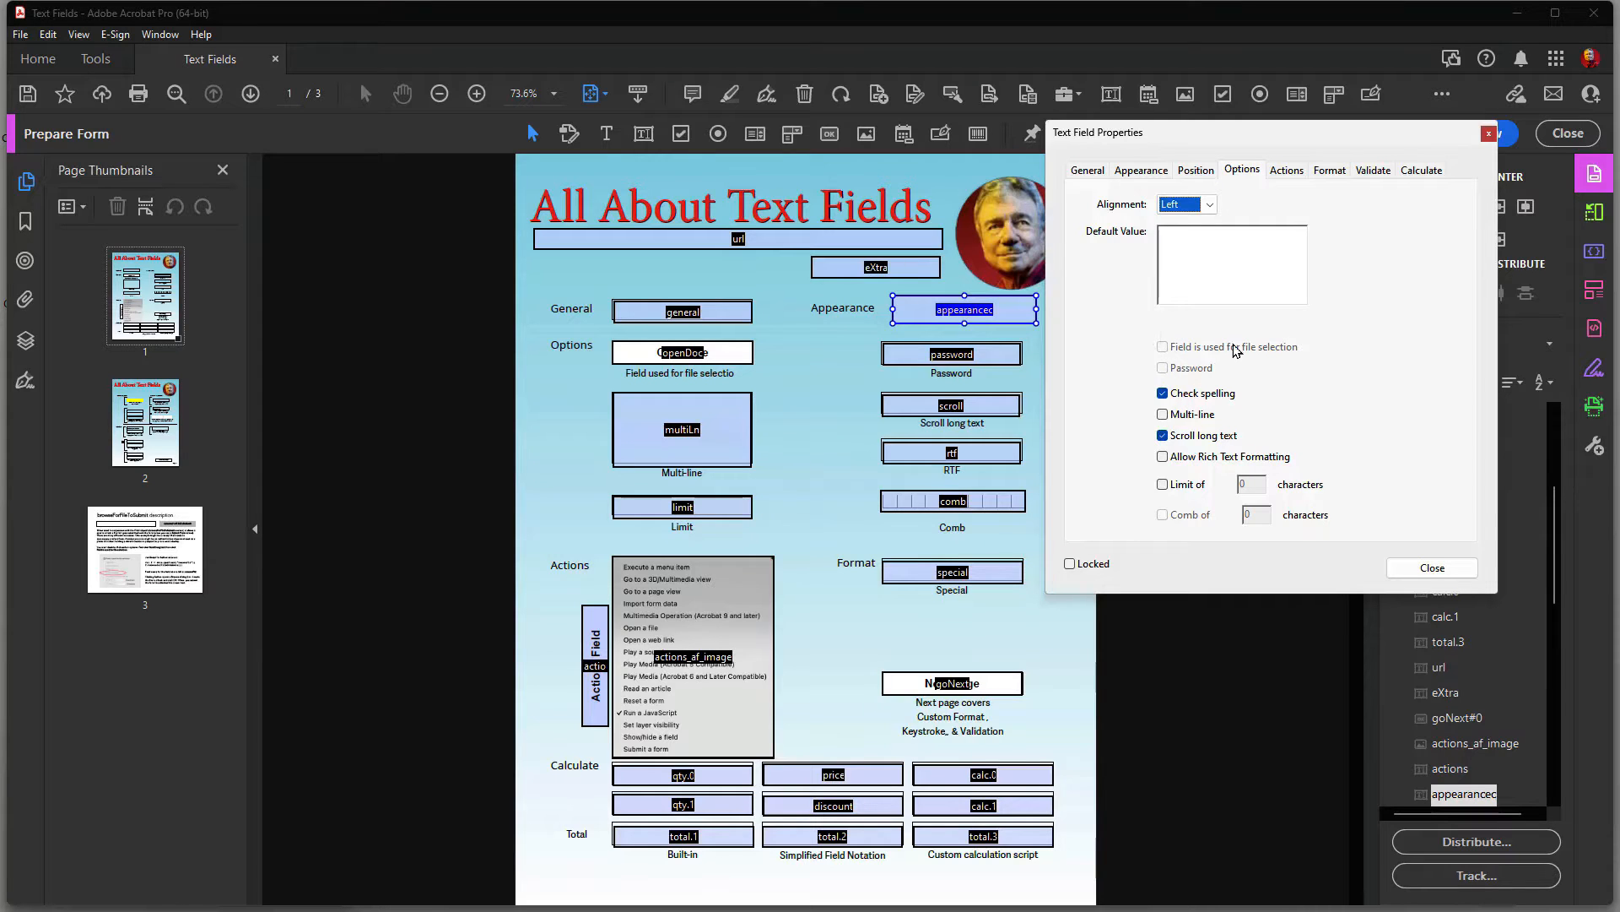
{"action": "left_click", "coordinate": [1163, 394]}
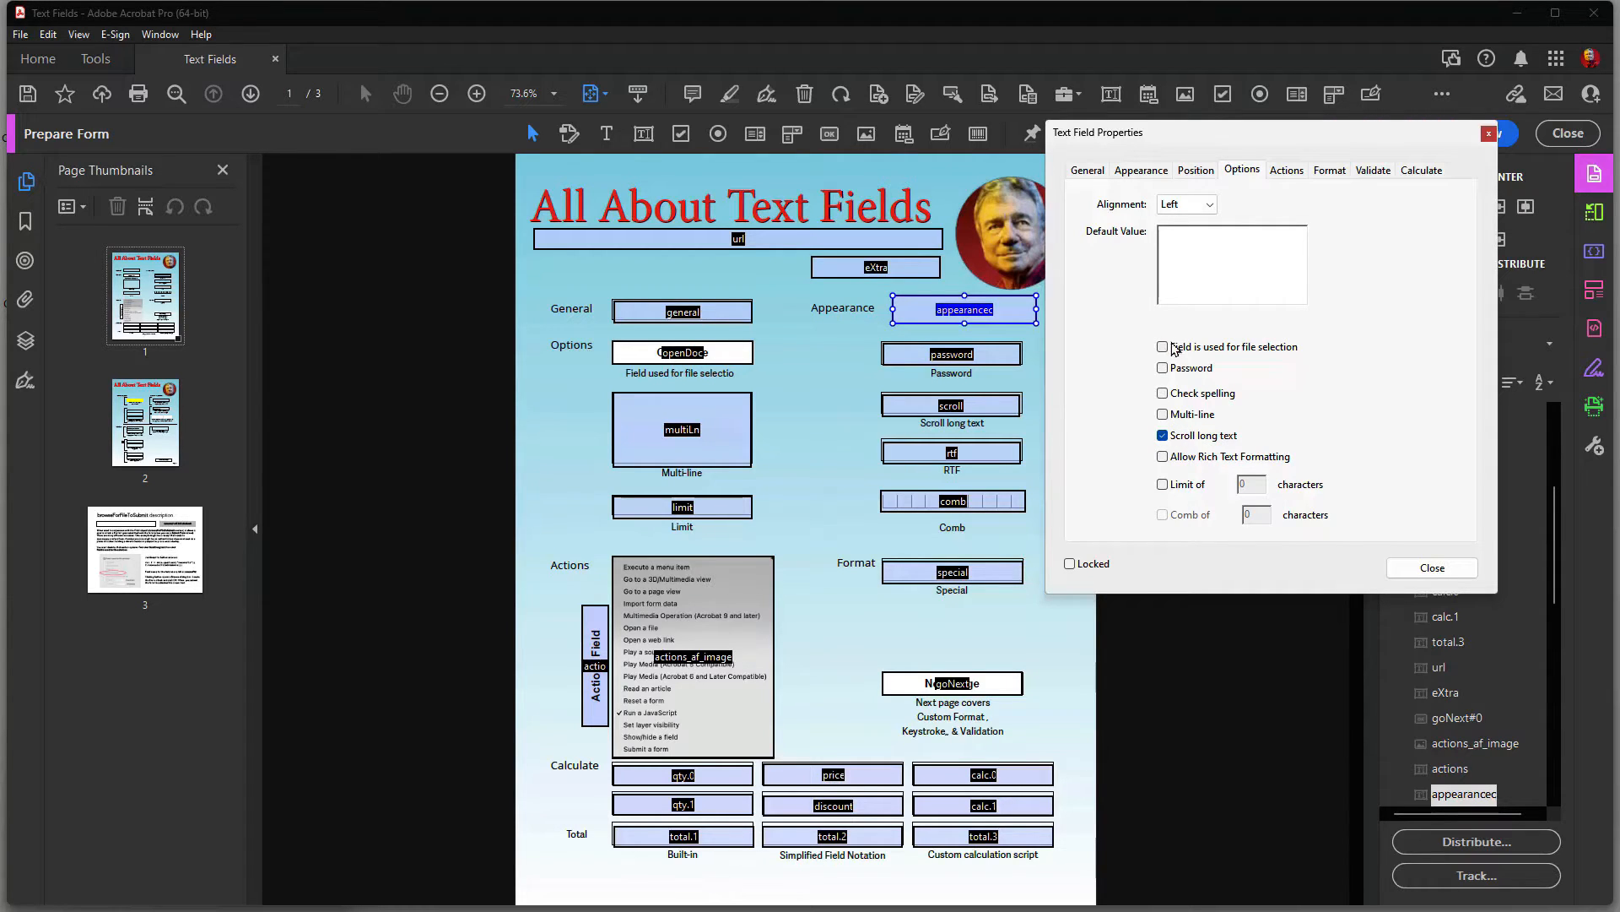
{"action": "left_click", "coordinate": [1163, 347]}
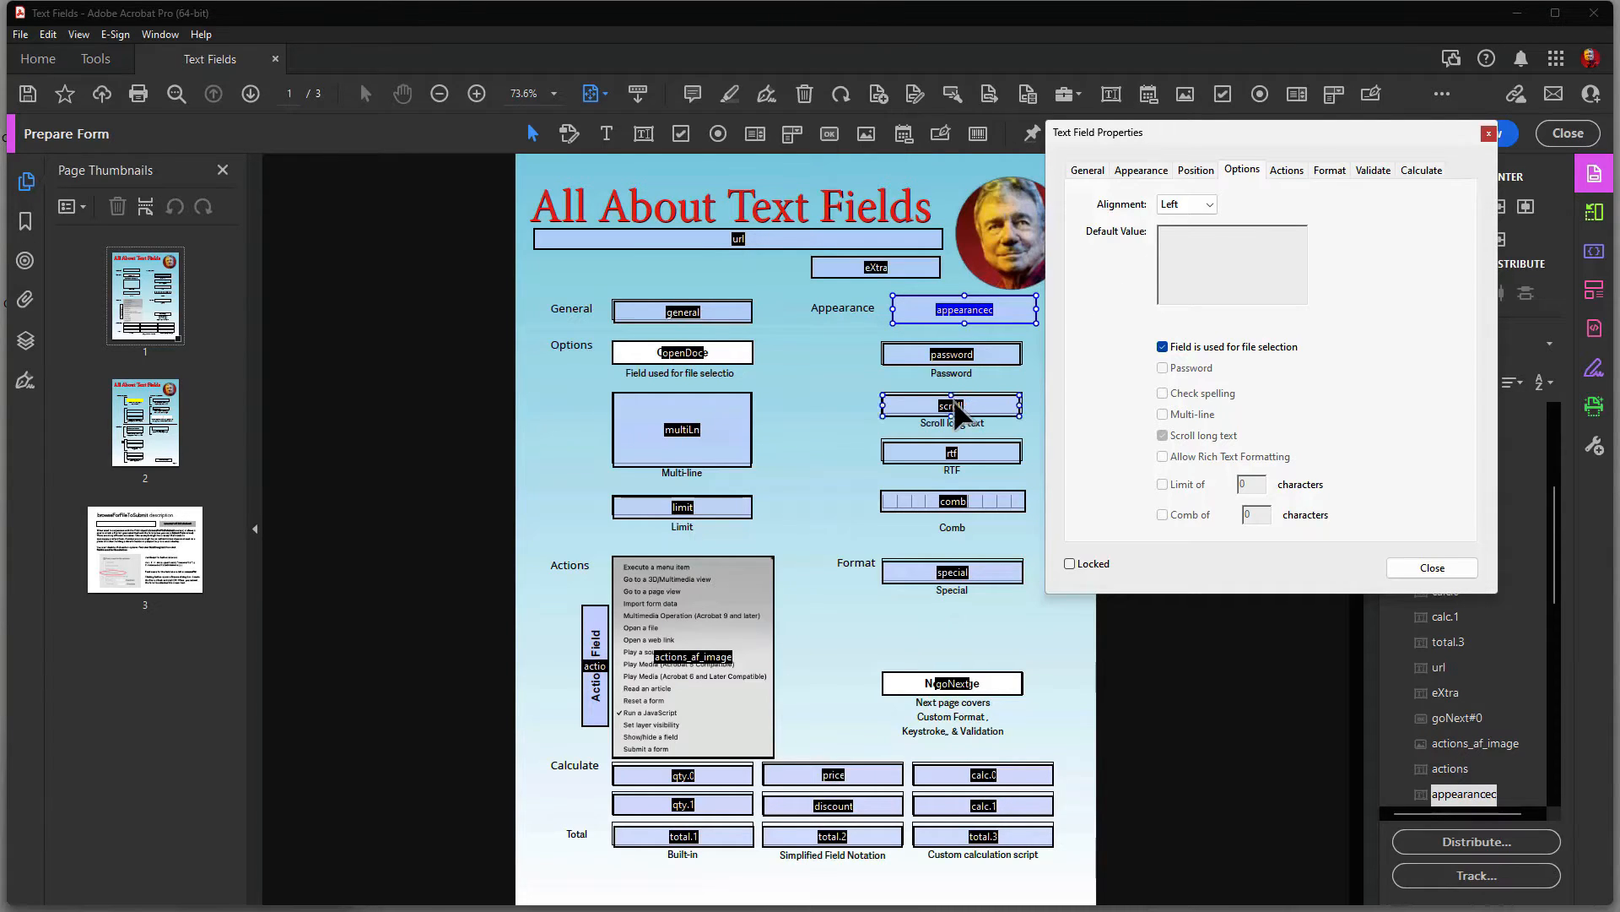
Step: Review the password field's options, close its properties, and switch the form to preview
{"action": "left_click", "coordinate": [952, 355], "text": "shift"}
{"action": "left_click", "coordinate": [952, 354]}
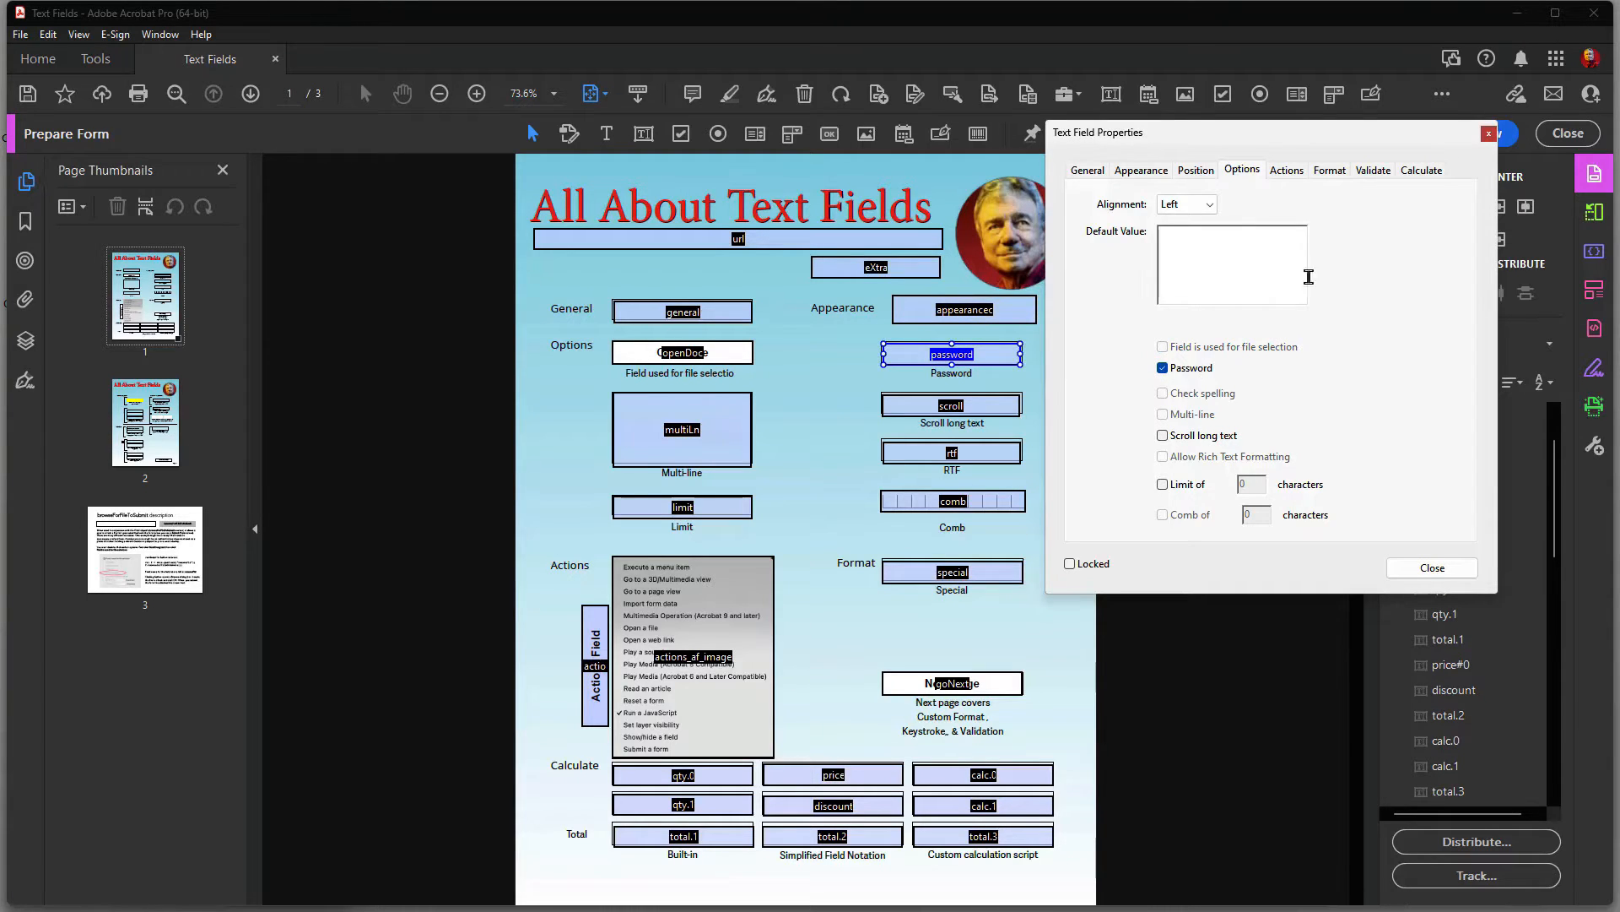
{"action": "left_click", "coordinate": [1489, 133]}
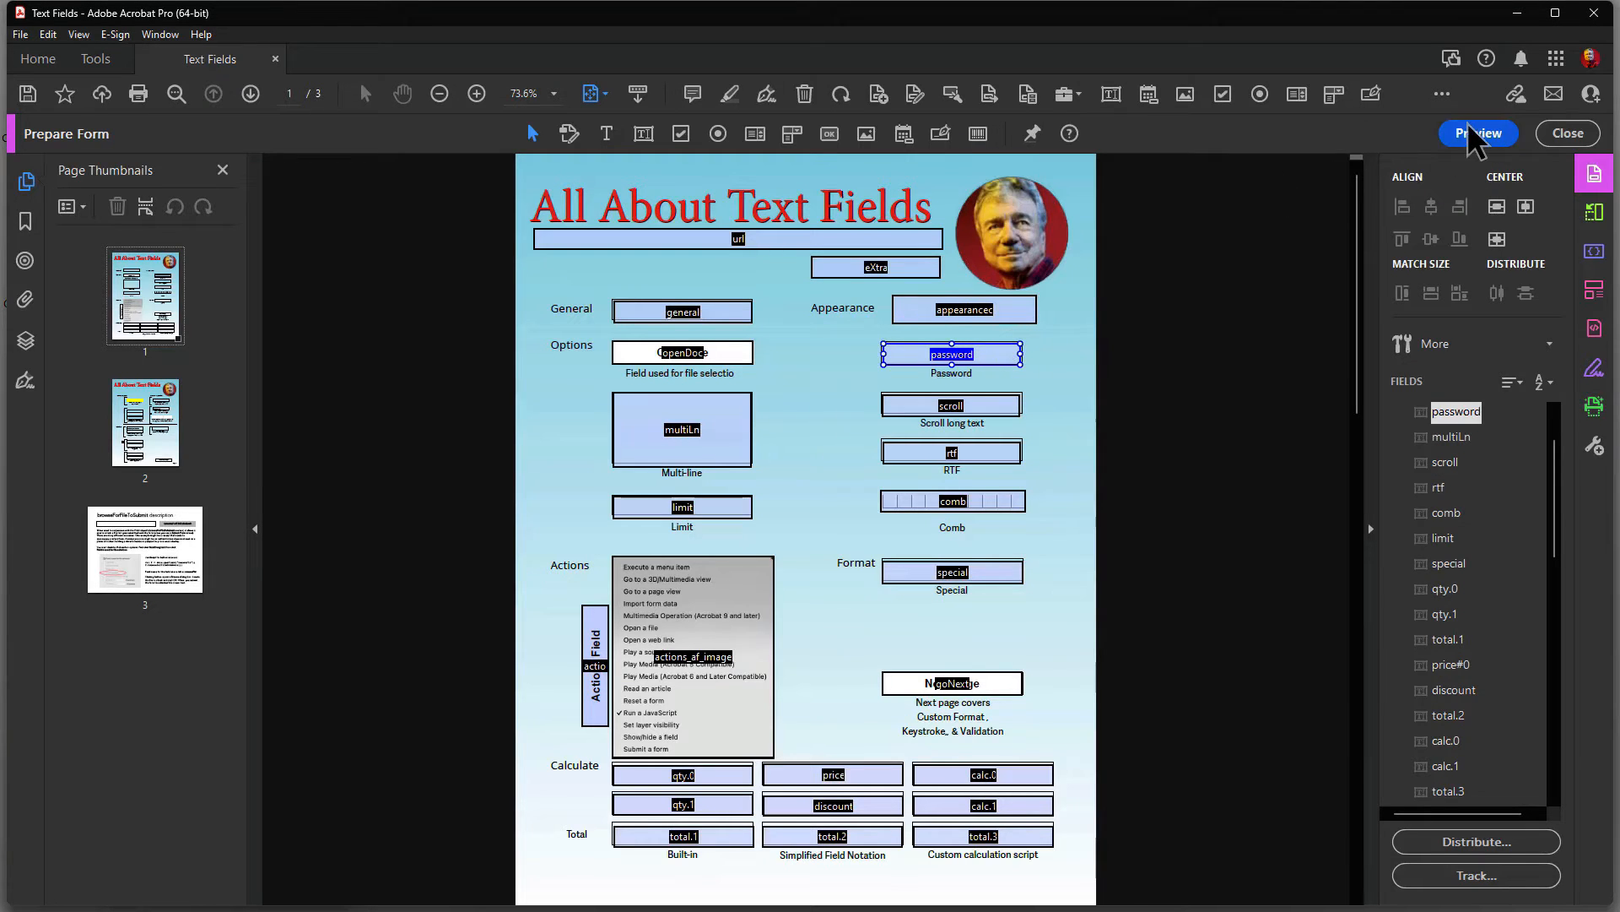
{"action": "left_click", "coordinate": [1470, 131]}
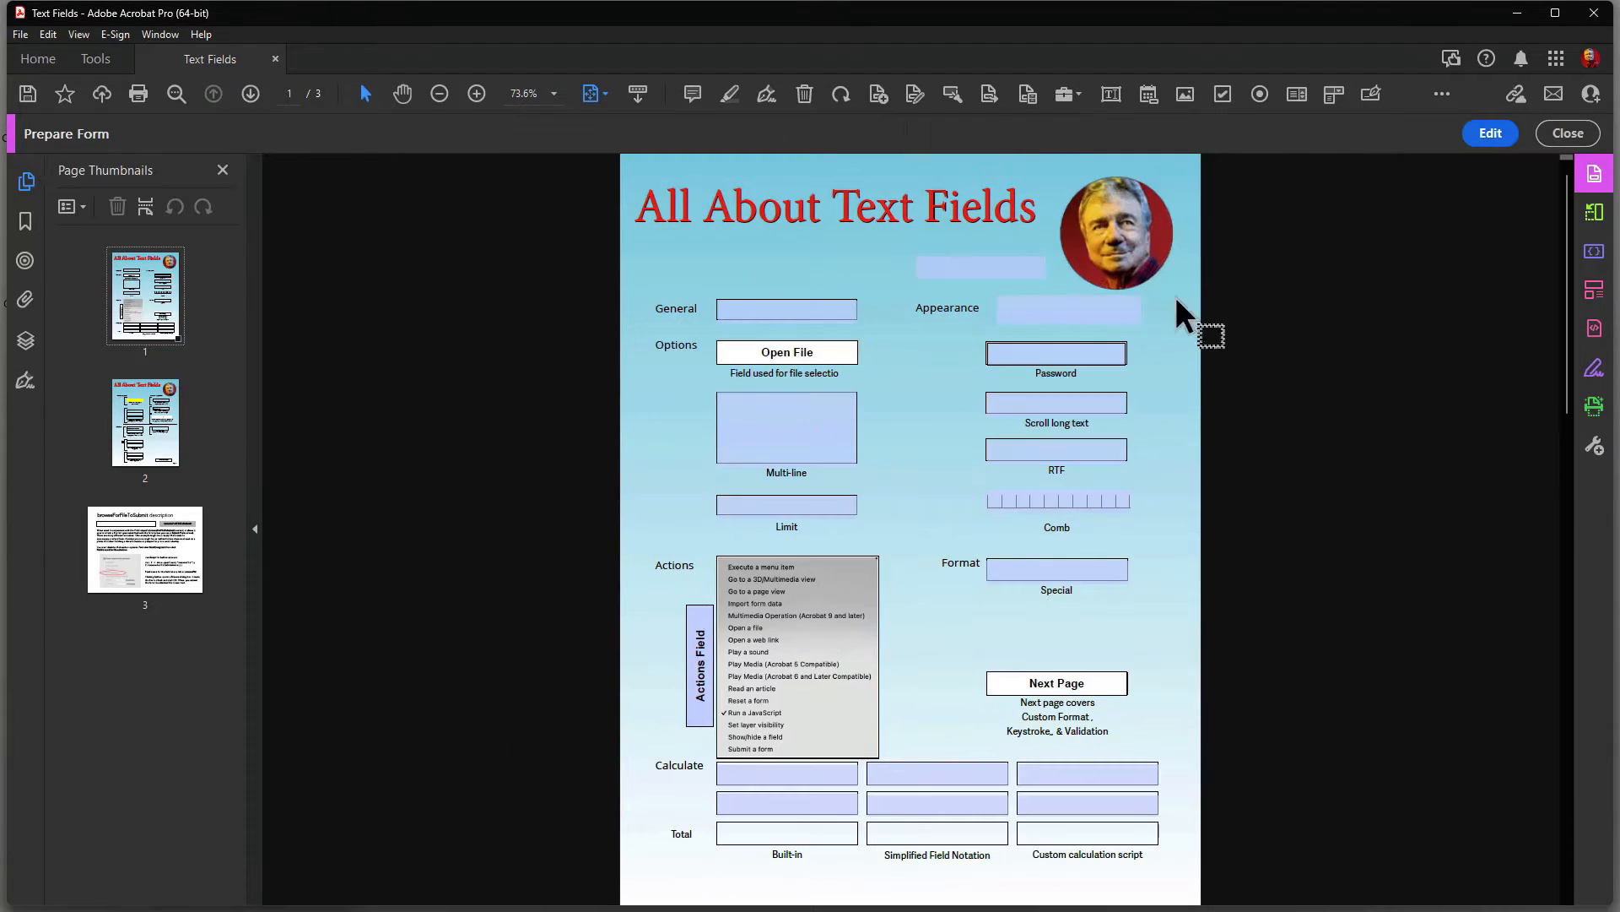
Step: Try entering "action" in the Scroll long text field and clear it again
{"action": "left_click", "coordinate": [1040, 405]}
{"action": "type", "text": "action"}
{"action": "left_click_drag", "start_coordinate": [1027, 409], "coordinate": [893, 383]}
{"action": "key", "text": "BackSpace"}
Step: Enter a sample password in the Password field and return to form editing
{"action": "left_click", "coordinate": [1092, 353]}
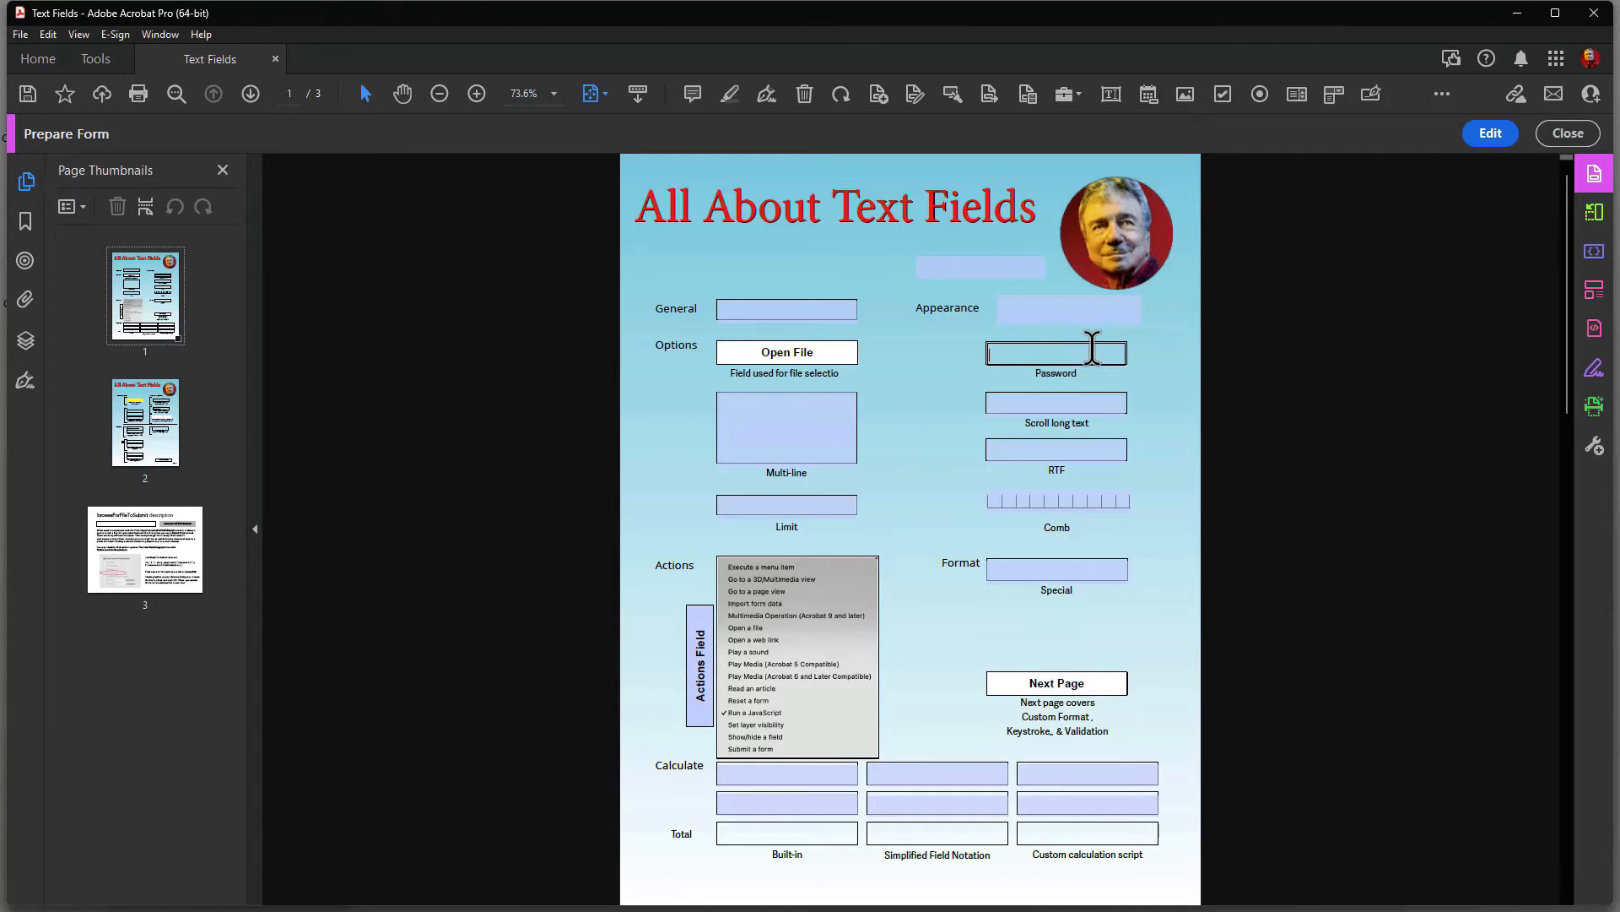
{"action": "type", "text": "******"}
{"action": "left_click", "coordinate": [1489, 132]}
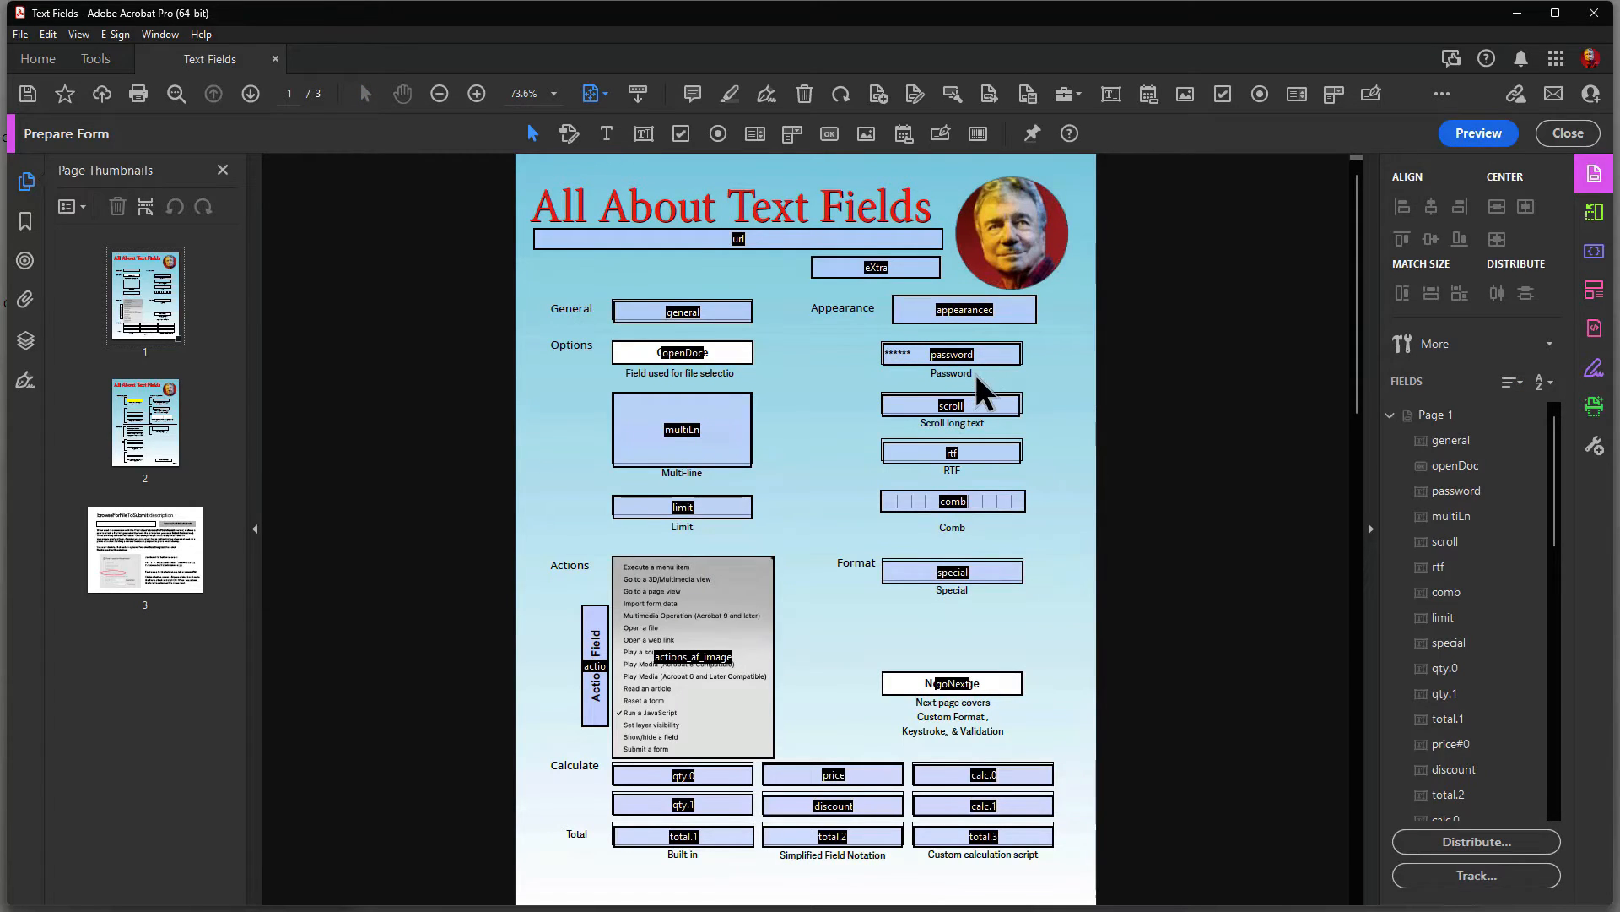
Step: Review the options of the scroll and multiLn fields and close the field properties
{"action": "left_click", "coordinate": [975, 396]}
{"action": "double_click", "coordinate": [976, 396]}
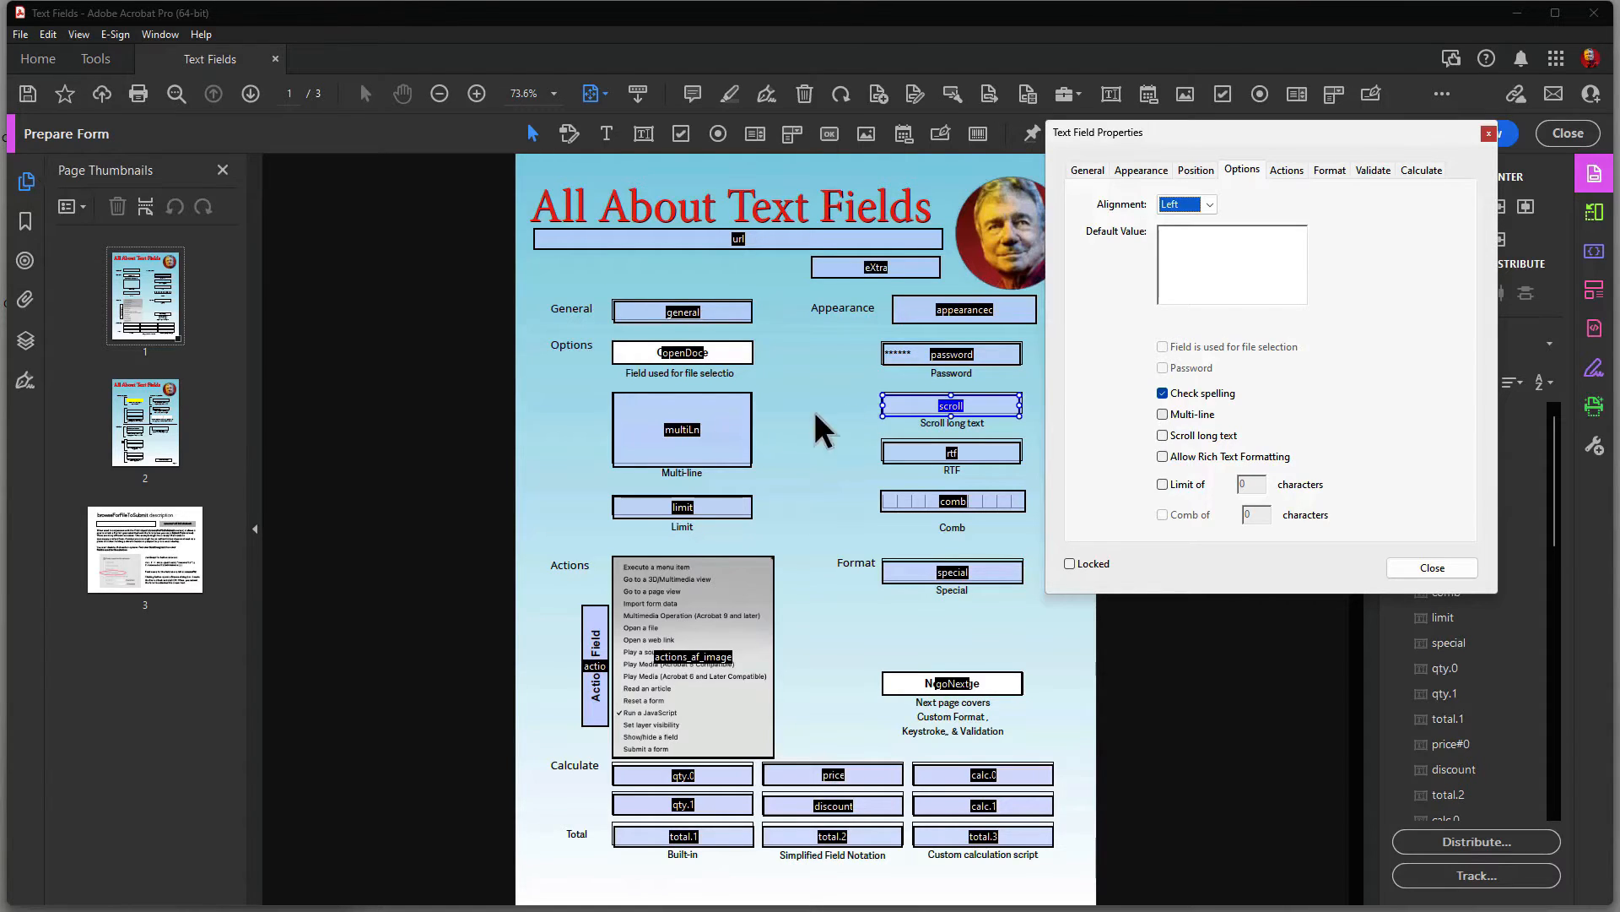
{"action": "left_click", "coordinate": [712, 433]}
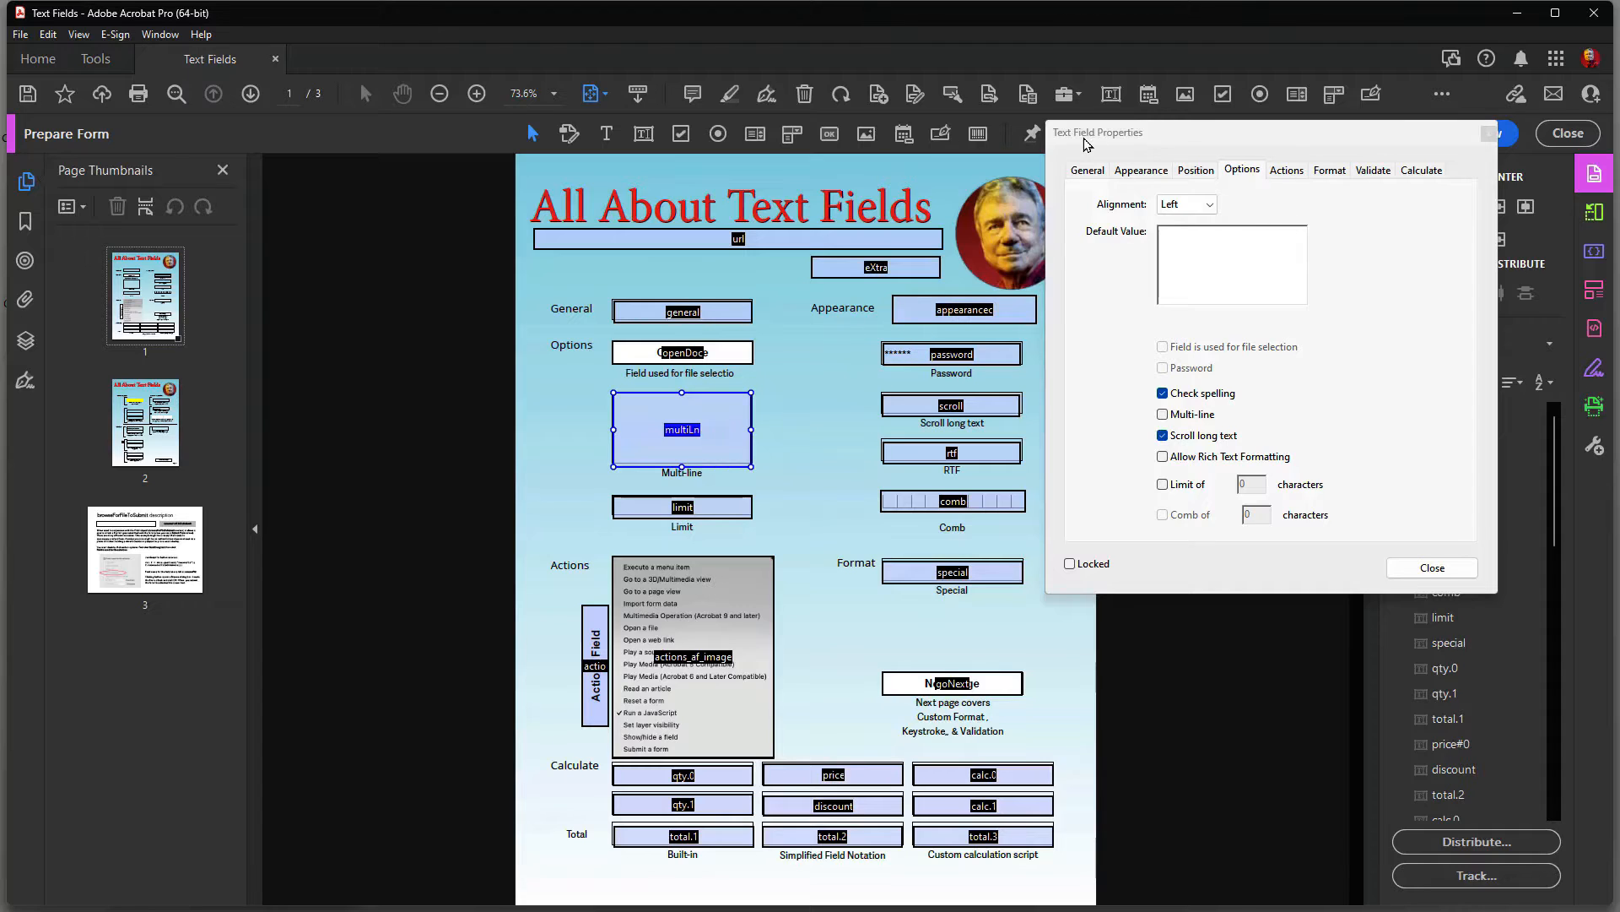
{"action": "left_click", "coordinate": [1492, 128]}
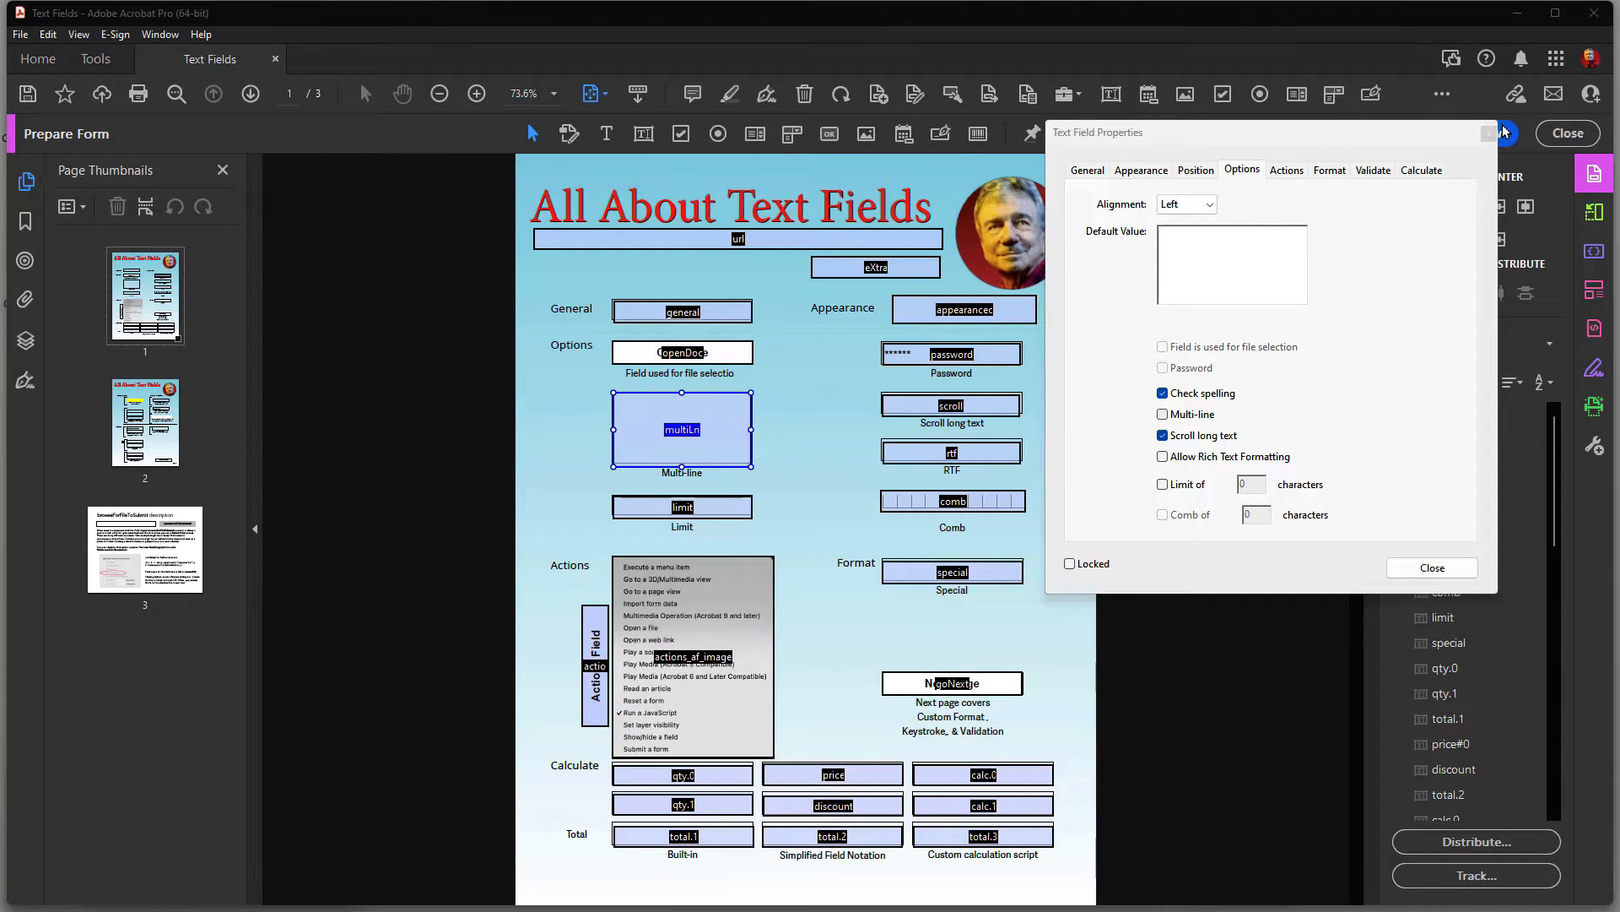
{"action": "left_click_drag", "start_coordinate": [1385, 126], "coordinate": [1233, 165]}
Step: Preview the form, fill the Multi-line field with a long run of random test text, and return to form editing
{"action": "left_click", "coordinate": [1482, 134]}
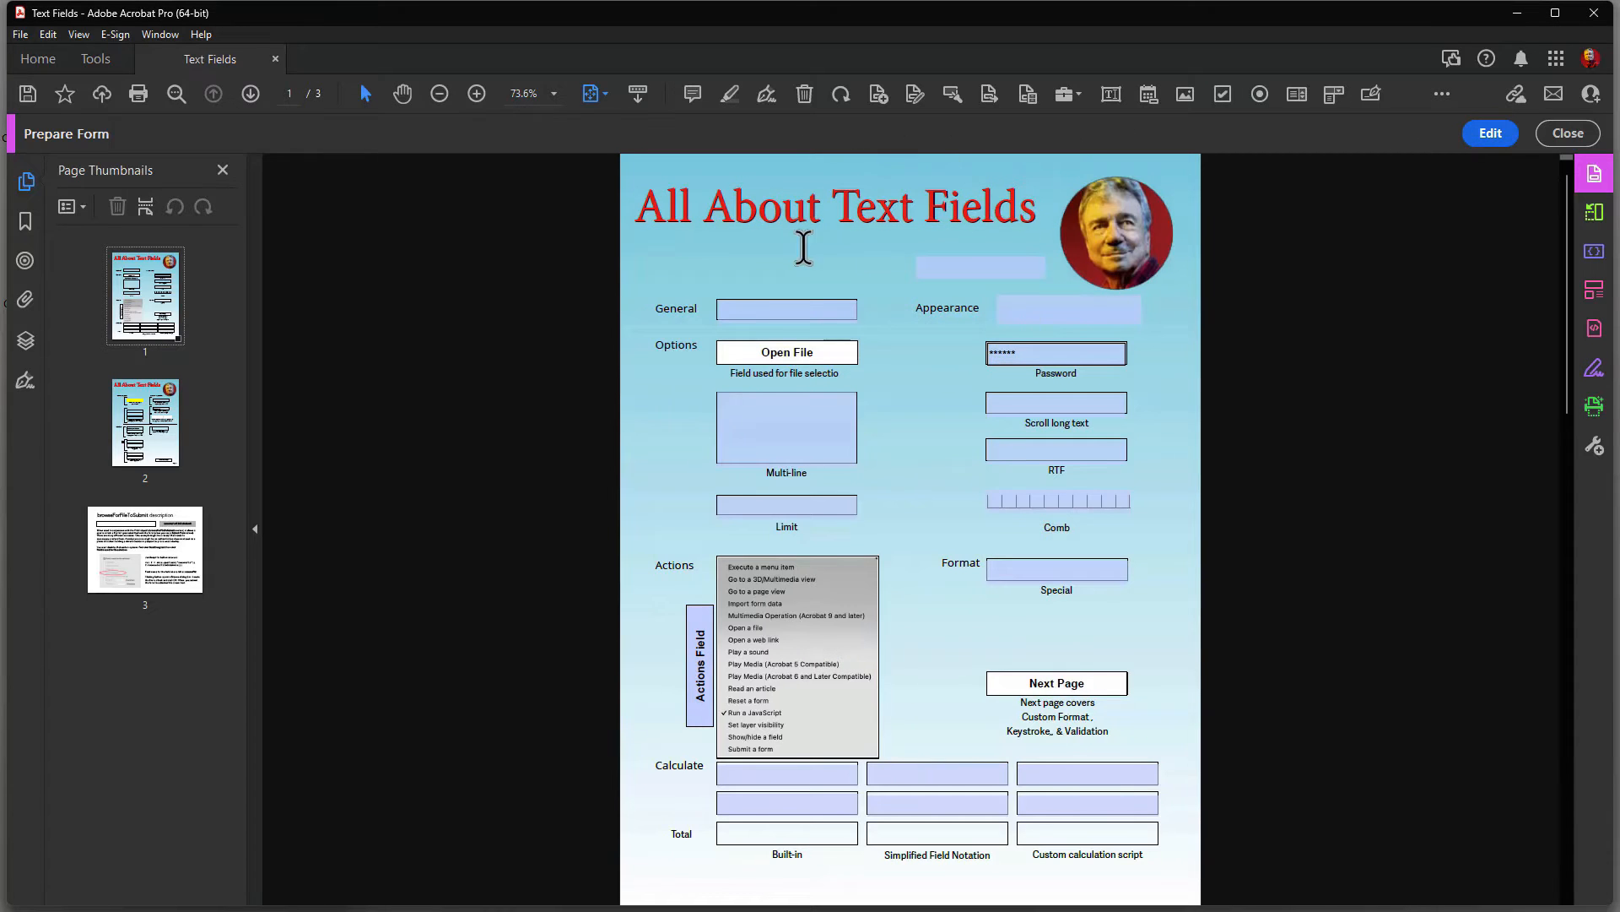
{"action": "left_click", "coordinate": [751, 424]}
{"action": "type", "text": "geihfoWHEH  EQ[IHTHTET"}
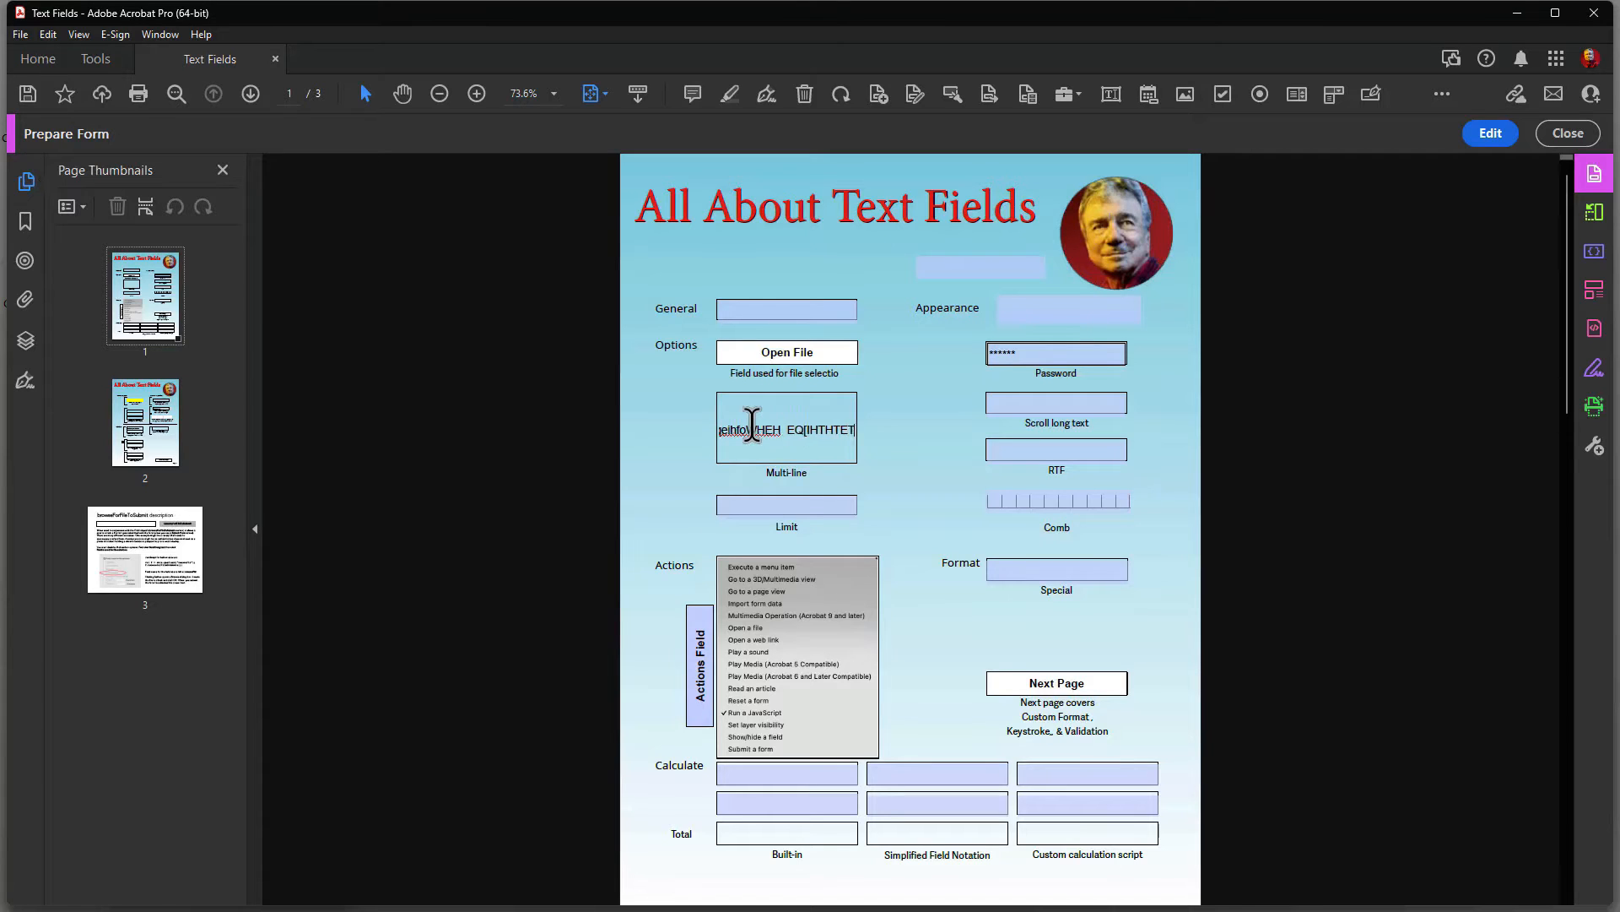
{"action": "type", "text": " EWHEW EEQRHW"}
{"action": "left_click", "coordinate": [1502, 137]}
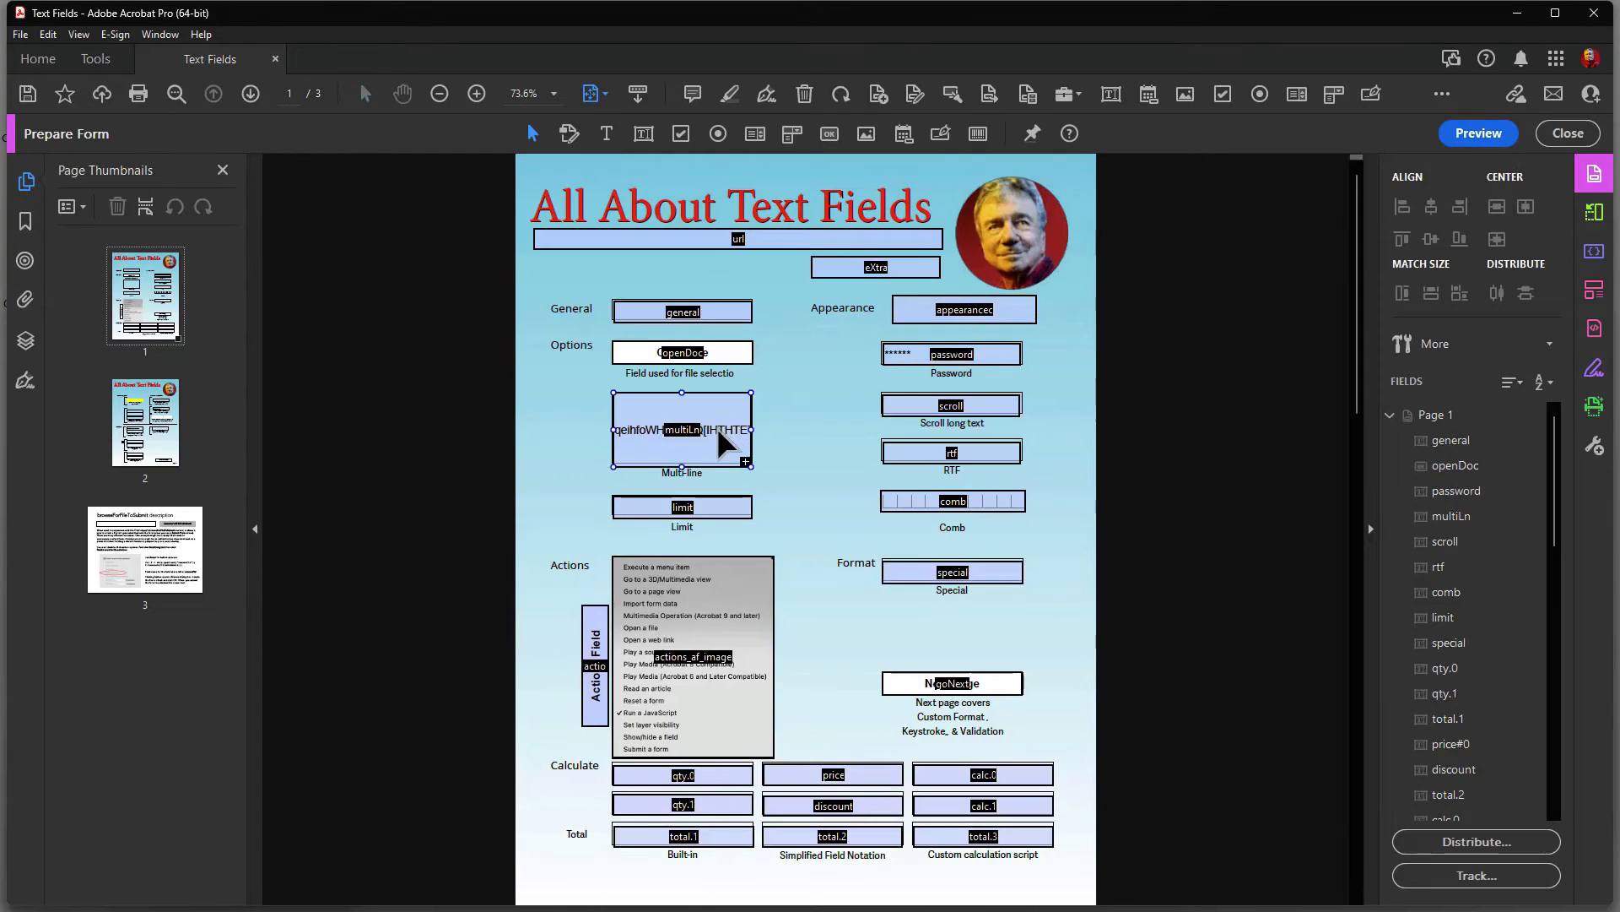
Step: Enable the Multi-line option for the multiLn field and move its properties dialog clear of the form fields
{"action": "double_click", "coordinate": [724, 434]}
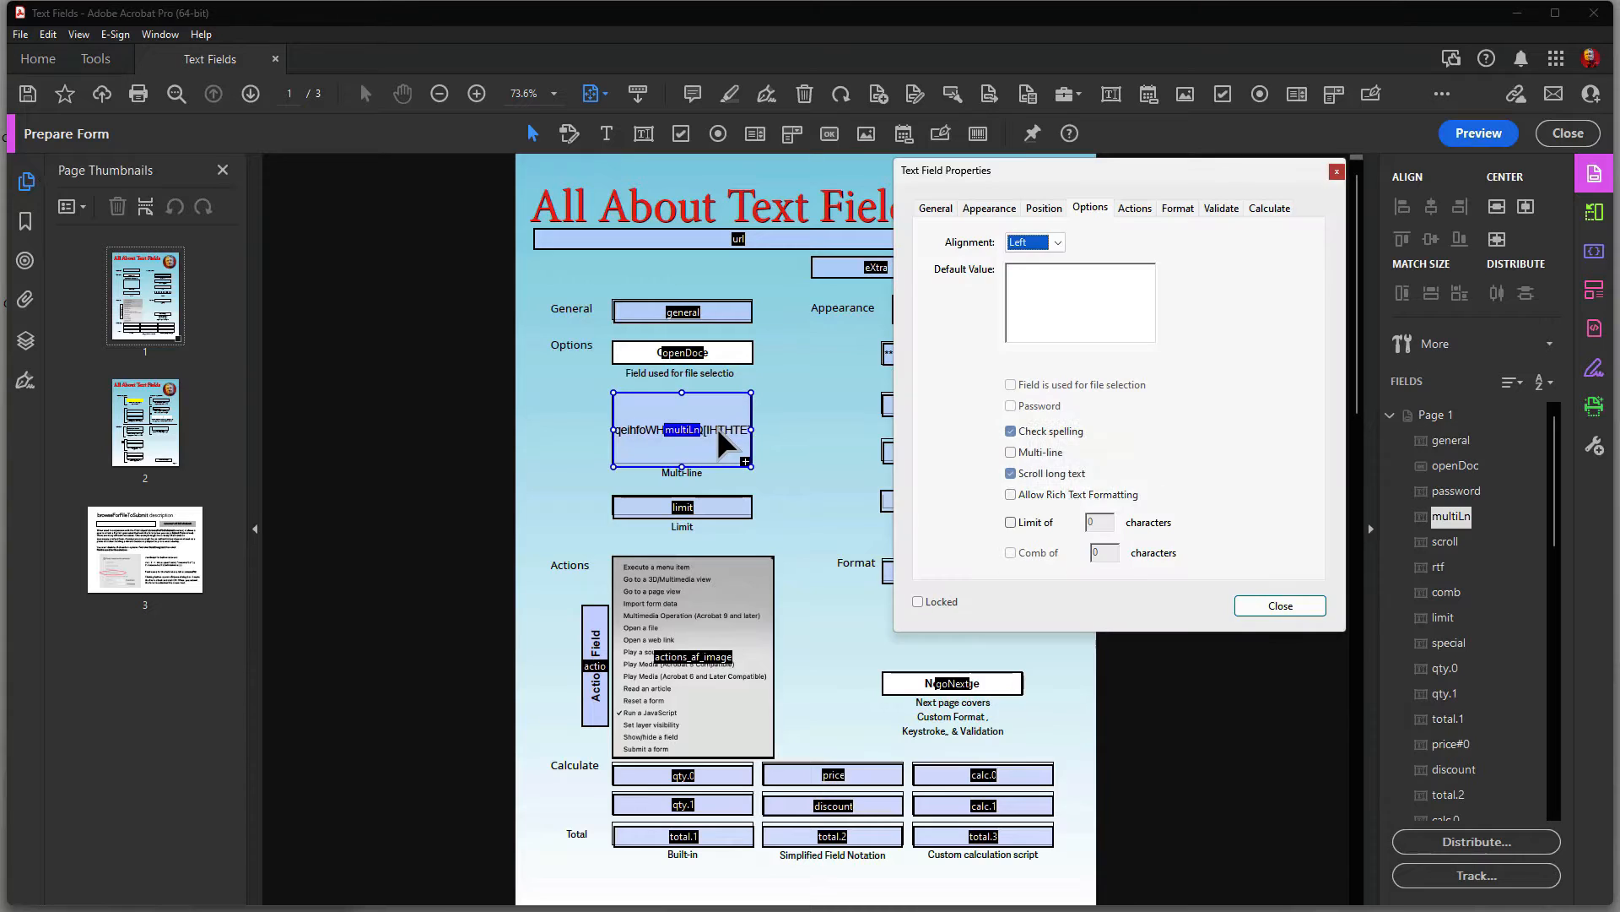
{"action": "left_click", "coordinate": [1010, 452]}
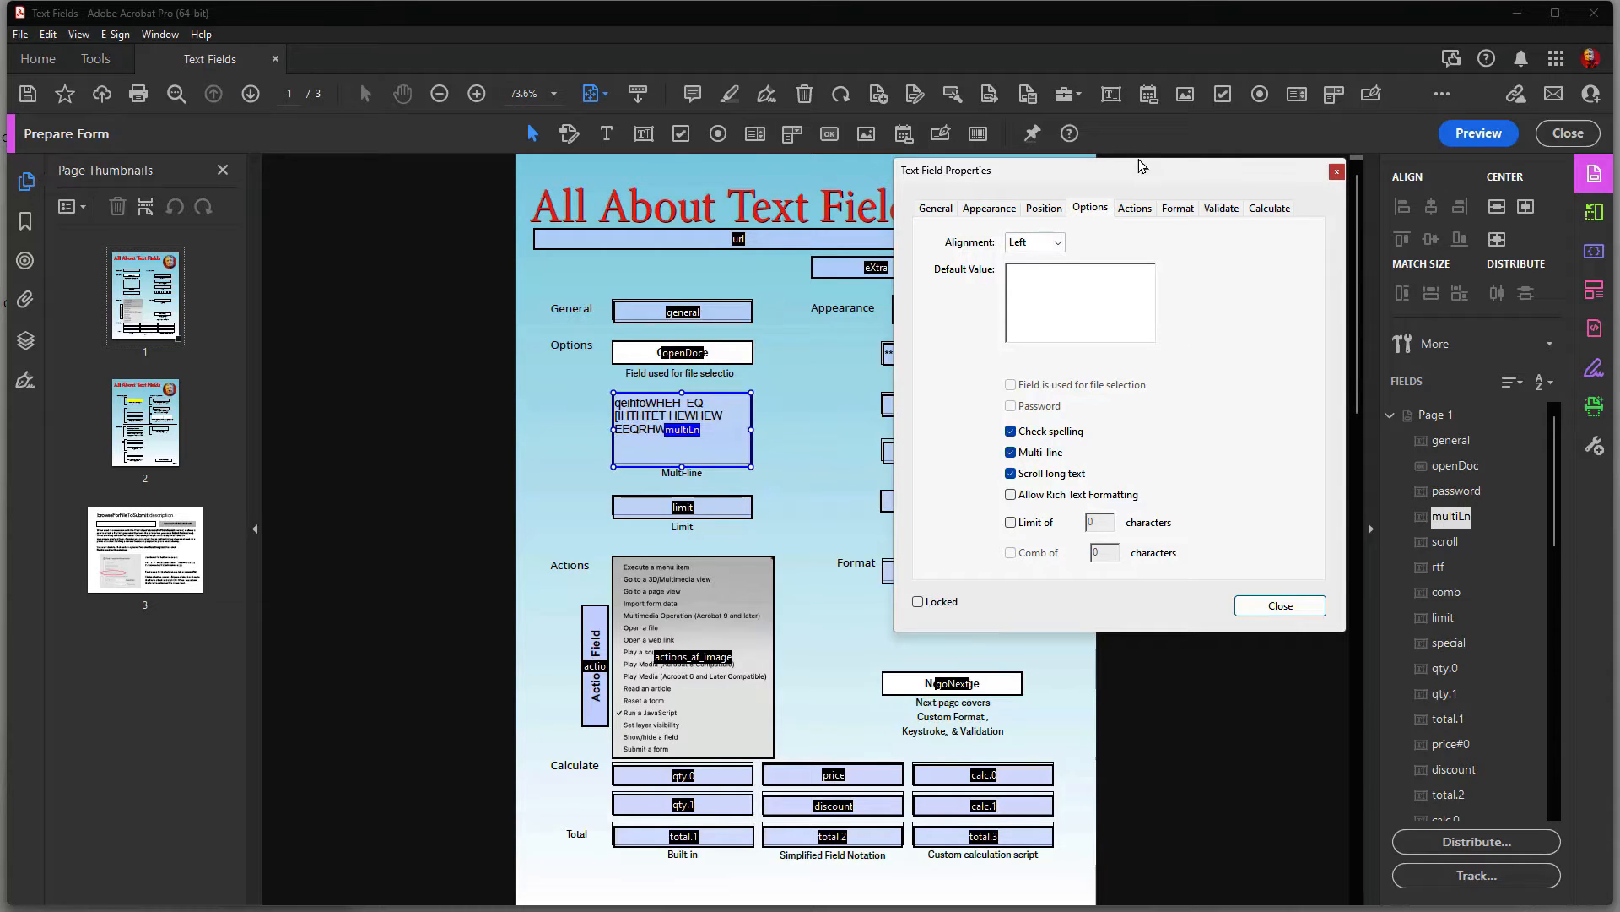
{"action": "left_click_drag", "start_coordinate": [1145, 177], "coordinate": [1260, 174]}
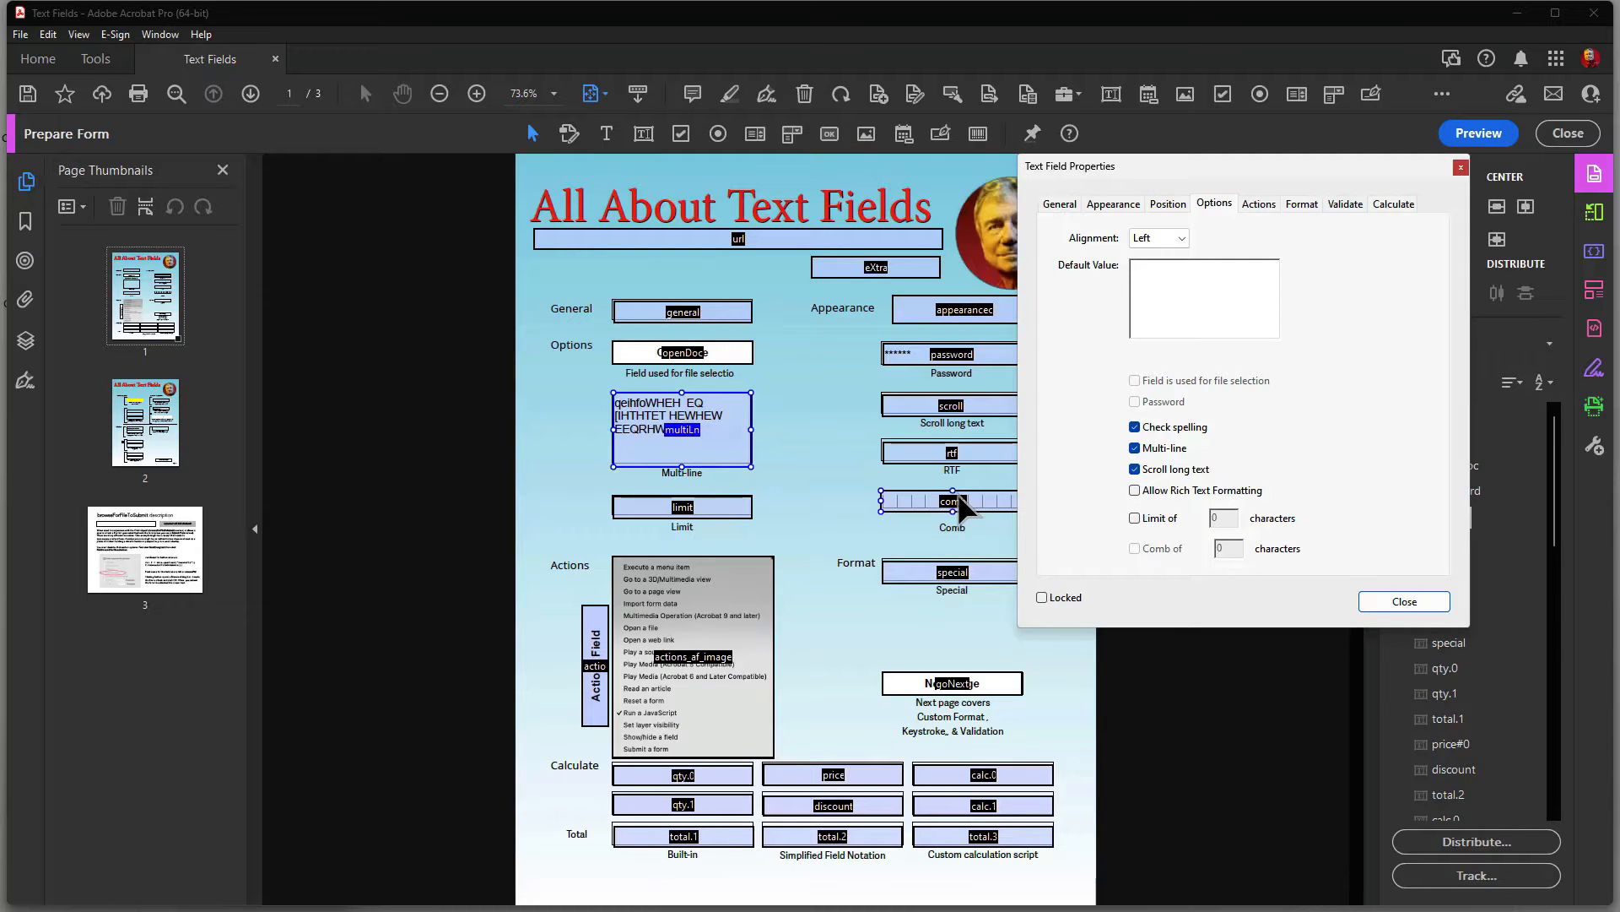
Step: Limit the limit field to 5 characters, test it in preview with "THIS", and return to form editing
{"action": "key", "text": "Tab"}
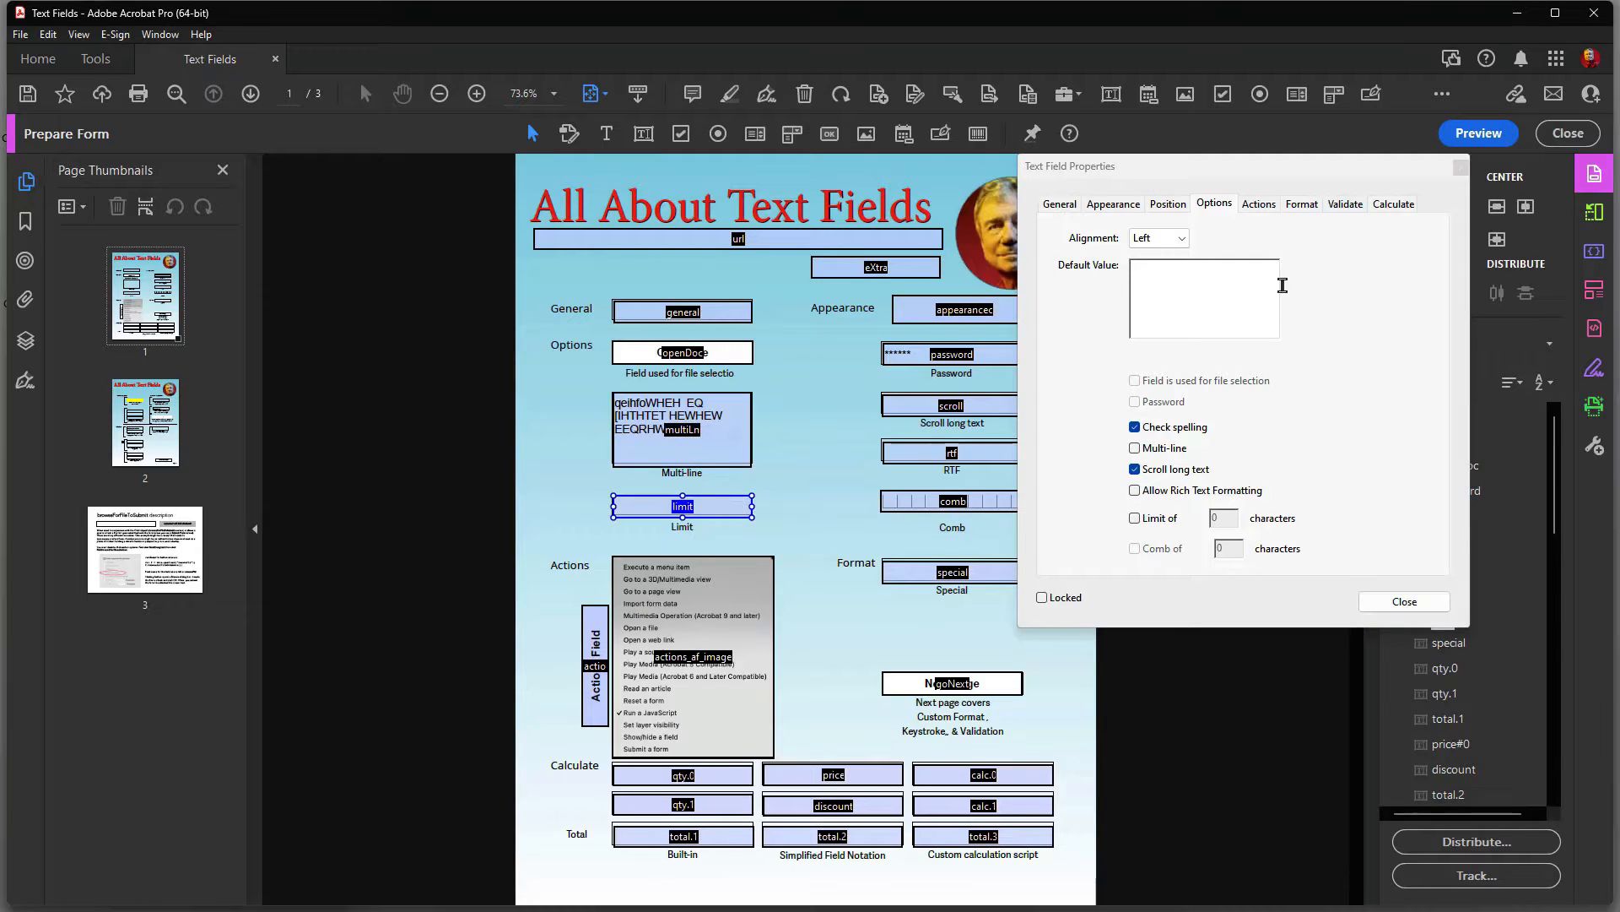
{"action": "left_click", "coordinate": [1150, 523]}
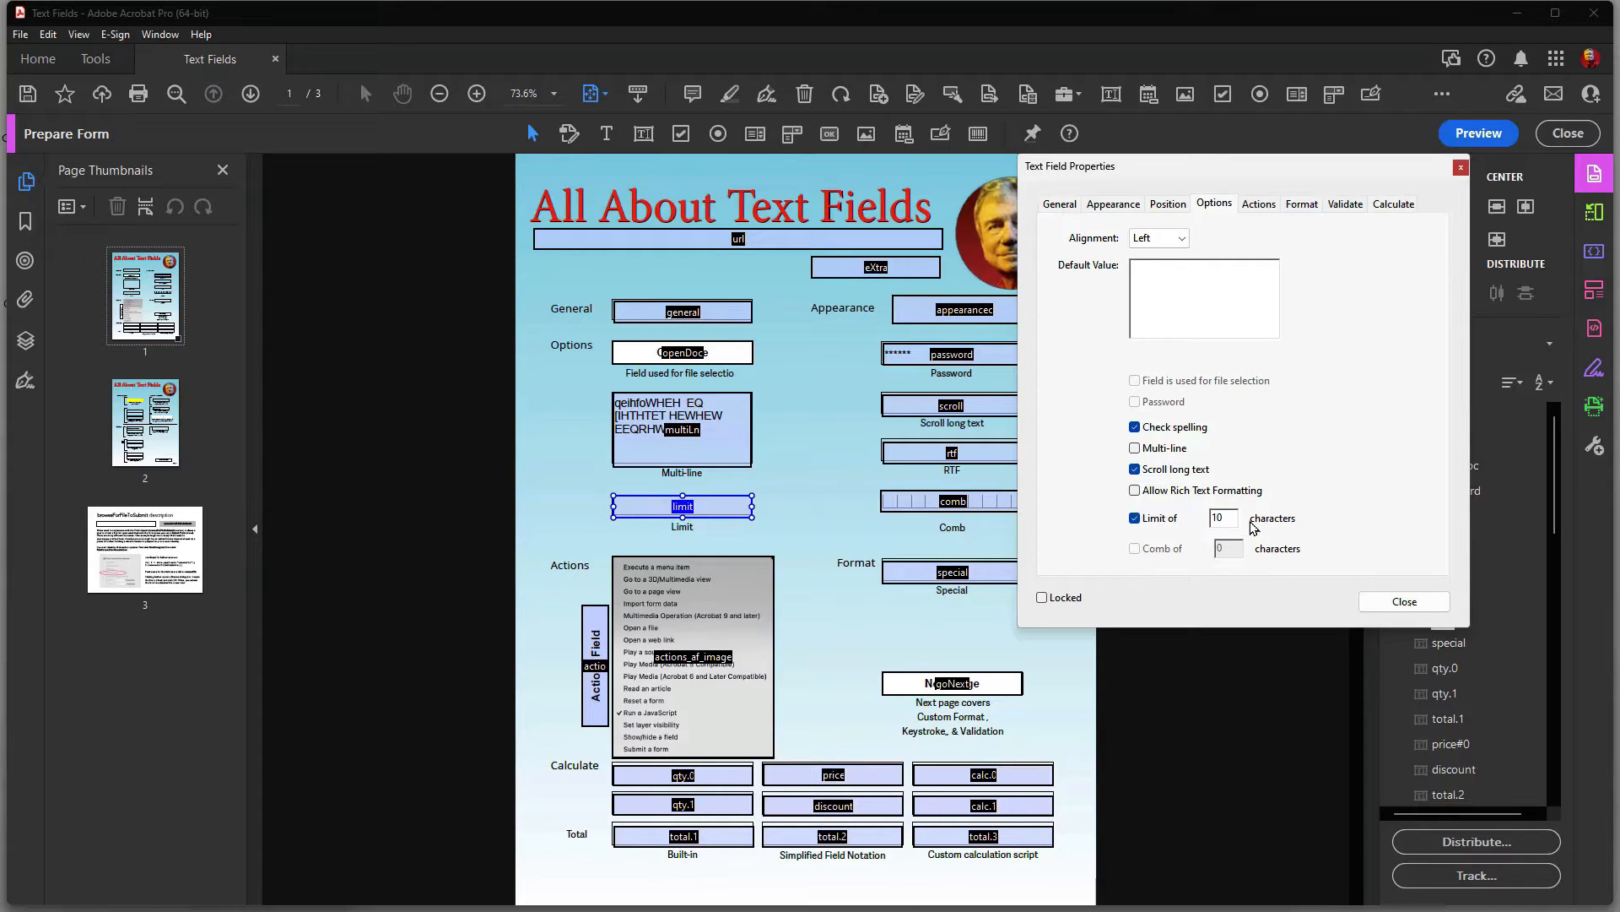
{"action": "double_click", "coordinate": [1228, 513]}
{"action": "type", "text": "5"}
{"action": "key", "text": "Tab"}
{"action": "left_click", "coordinate": [1463, 132]}
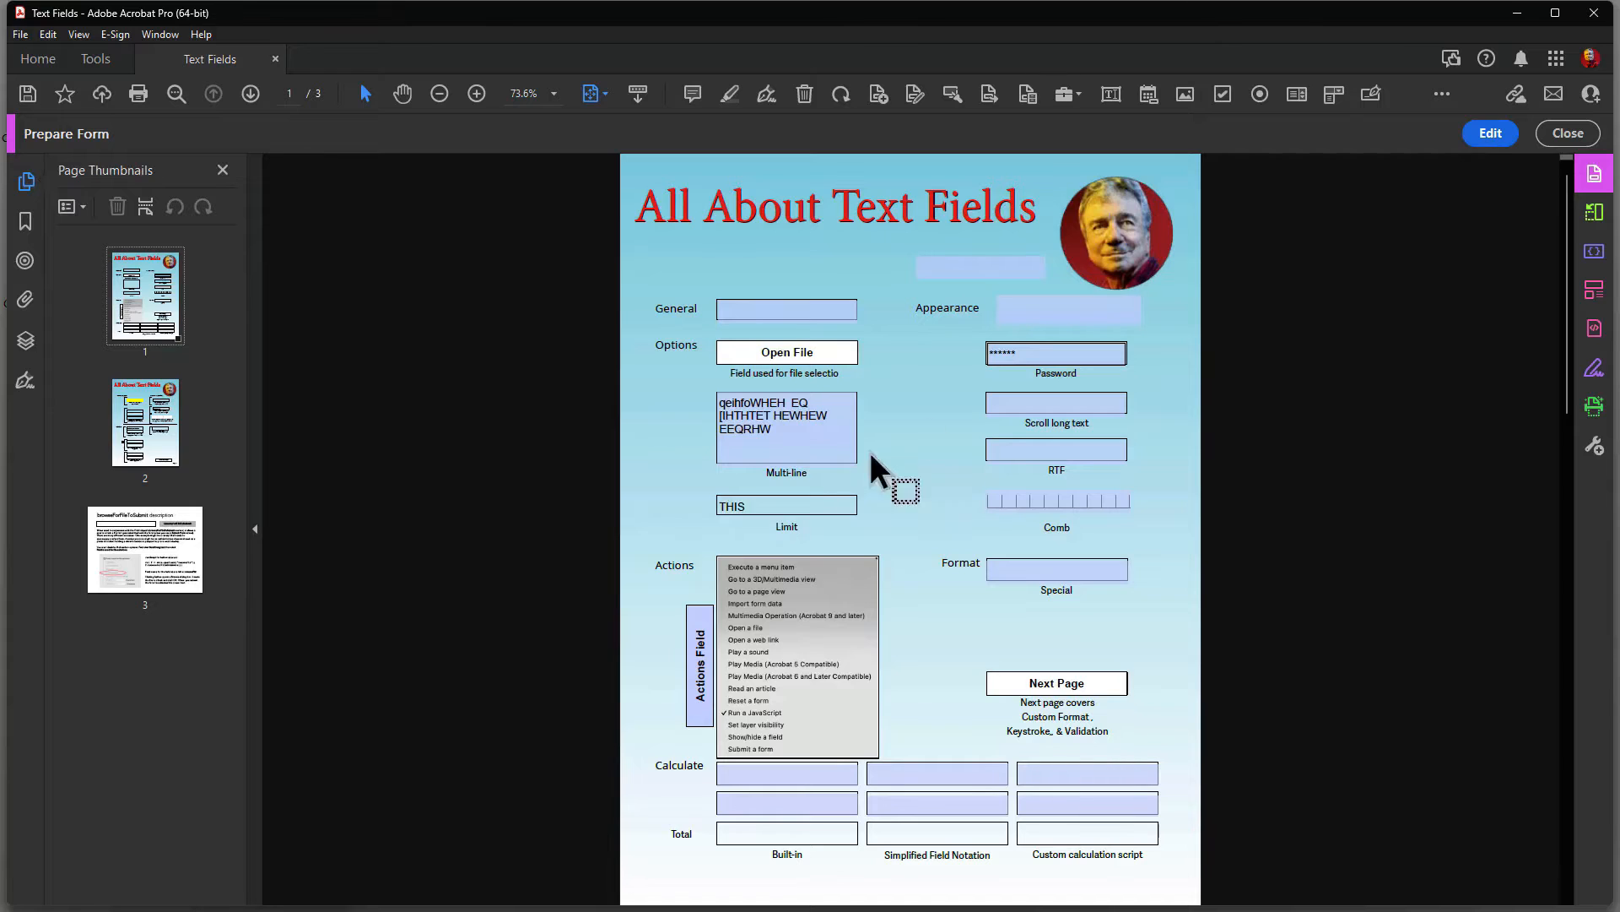
{"action": "left_click", "coordinate": [1483, 135]}
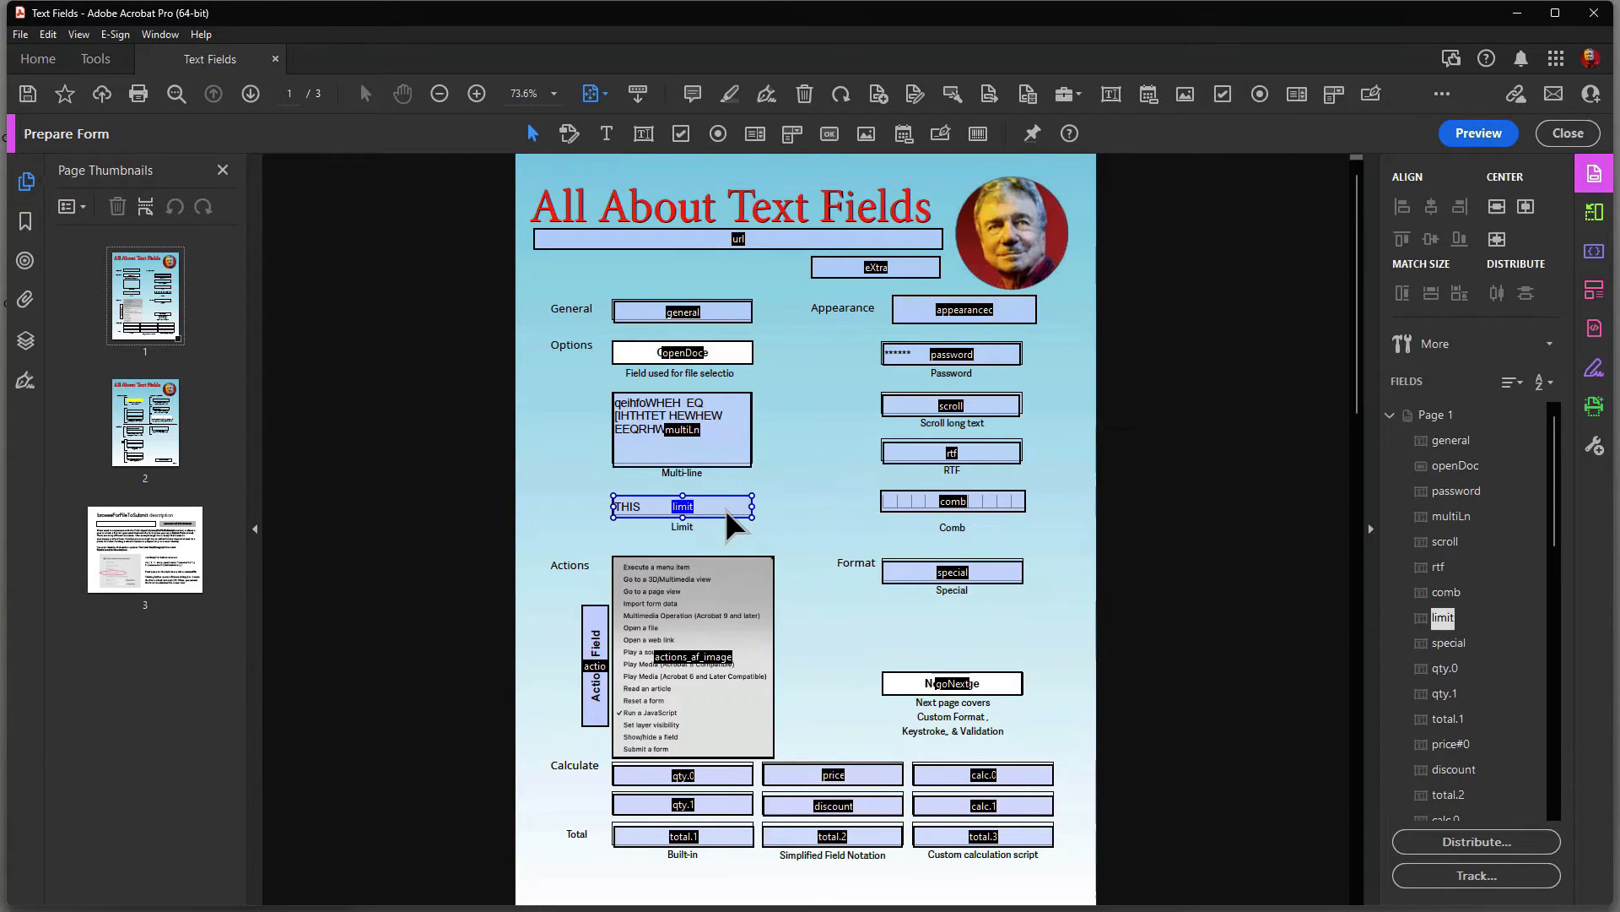
Step: Review the limit field's character limit option, close its properties, and briefly preview the form
{"action": "double_click", "coordinate": [726, 510]}
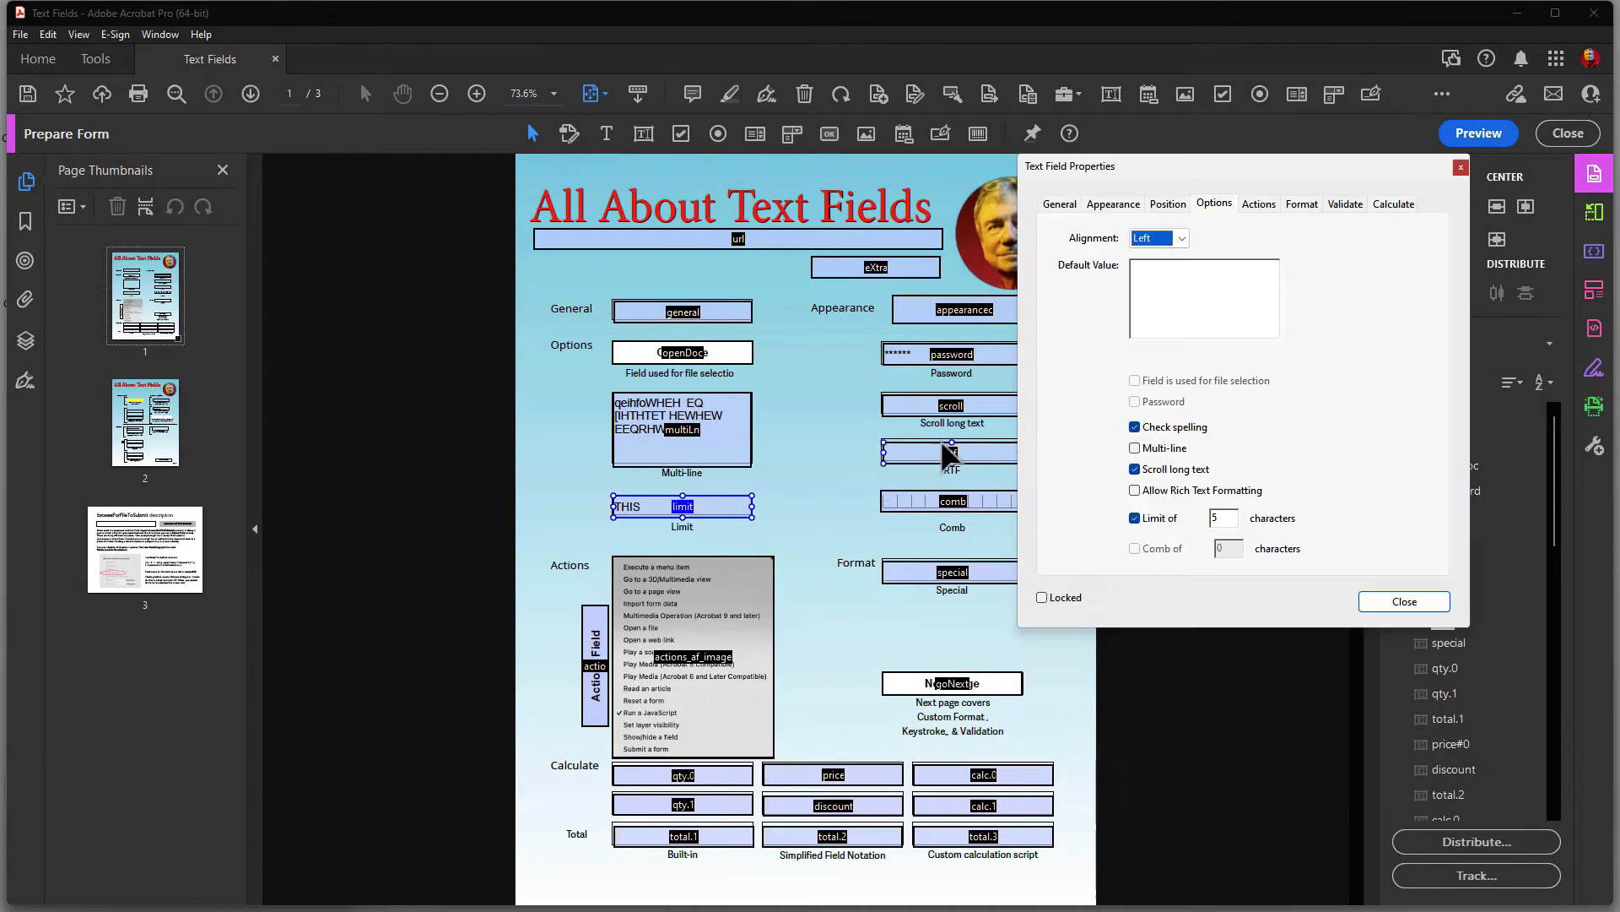
{"action": "double_click", "coordinate": [1135, 518]}
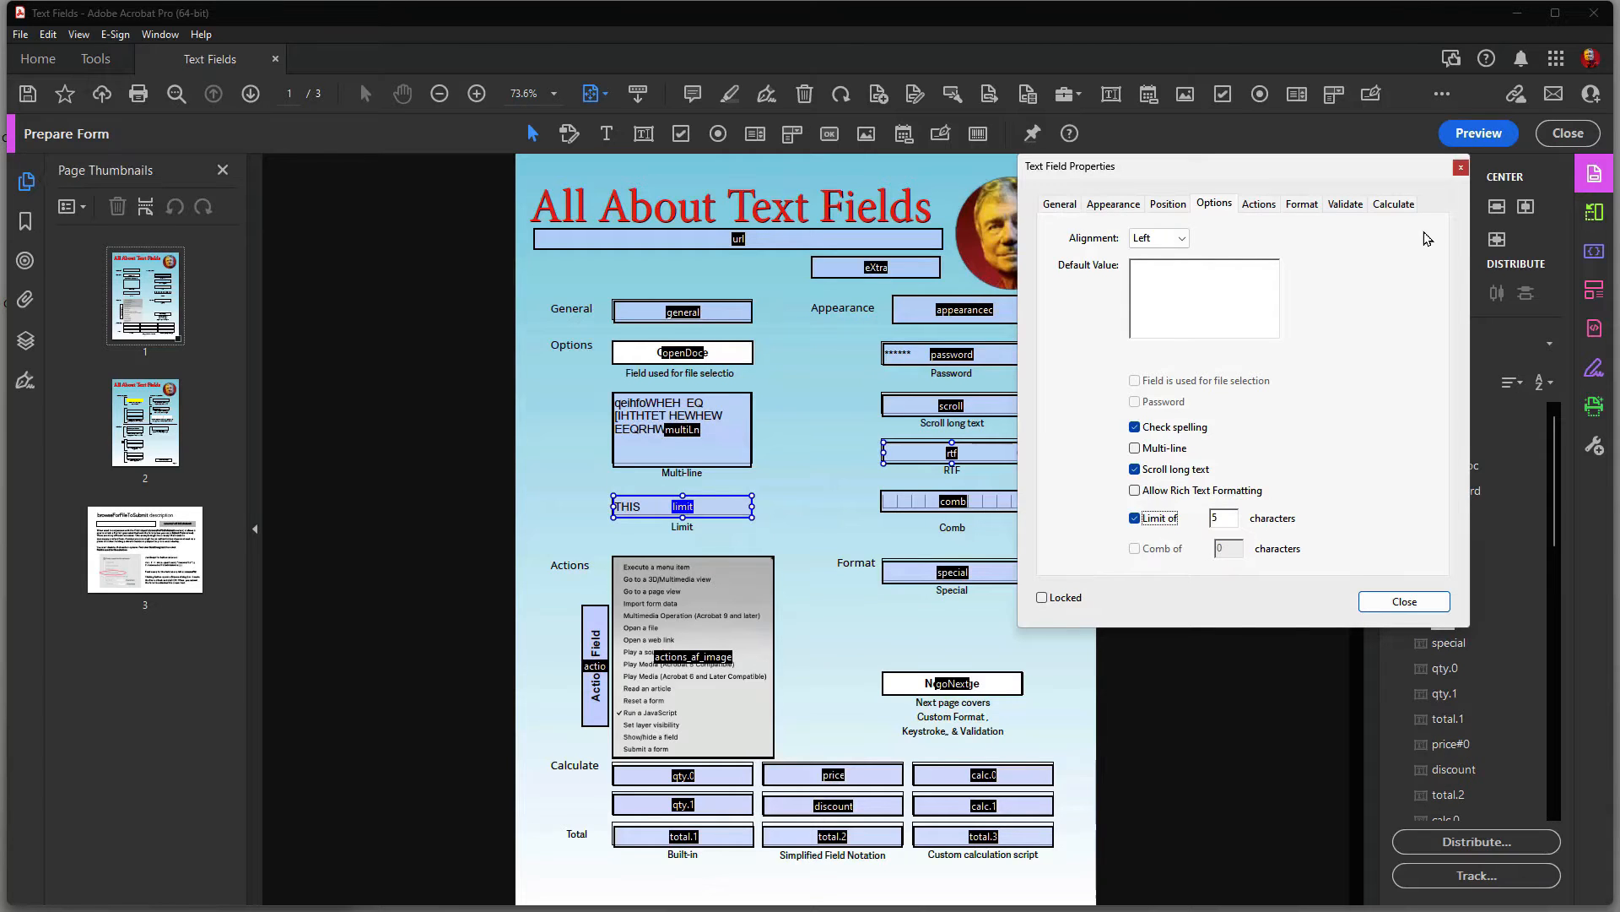
{"action": "left_click", "coordinate": [1460, 168]}
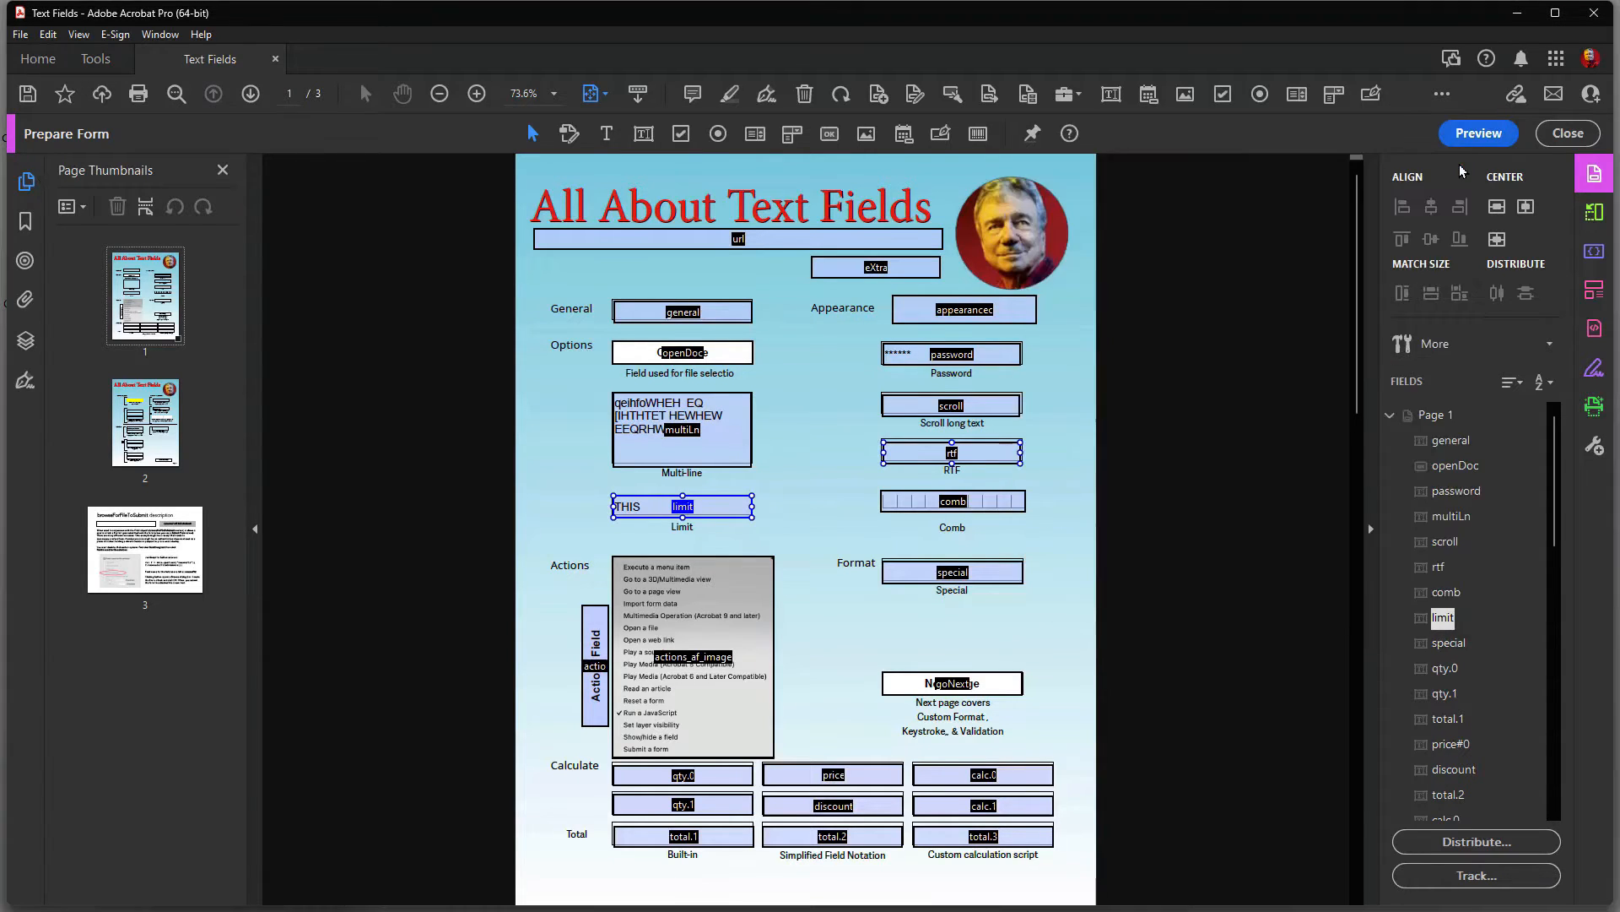
{"action": "left_click", "coordinate": [1473, 133]}
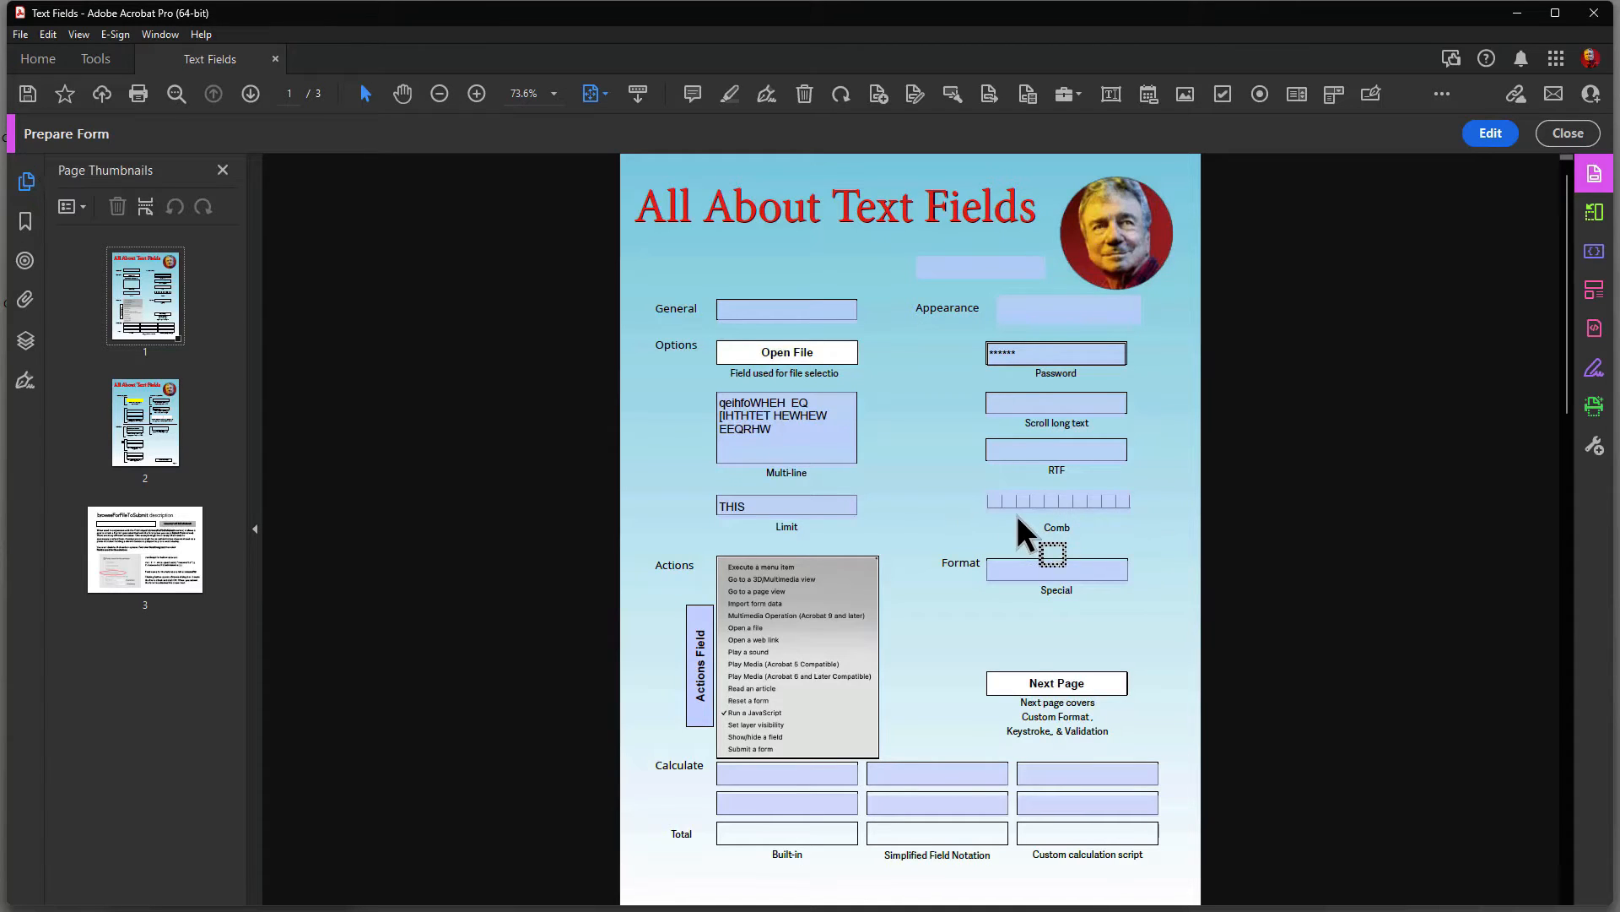
{"action": "left_click", "coordinate": [1489, 133]}
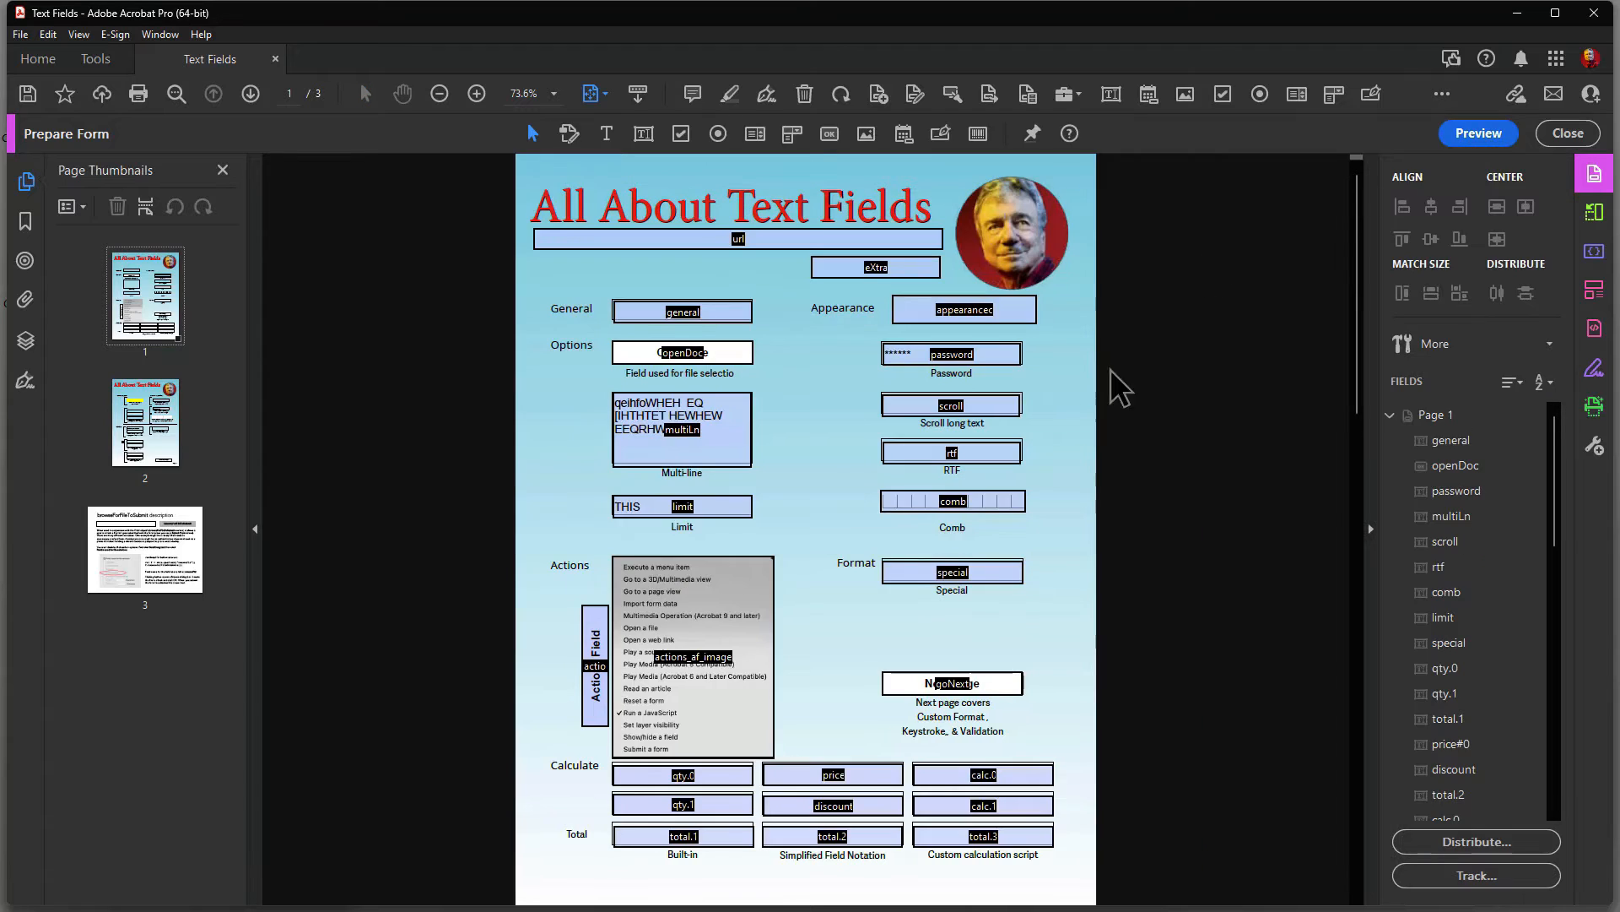
Step: Turn off Scroll long text and Check spelling for the comb field and enable a comb of 10 characters
{"action": "double_click", "coordinate": [977, 501]}
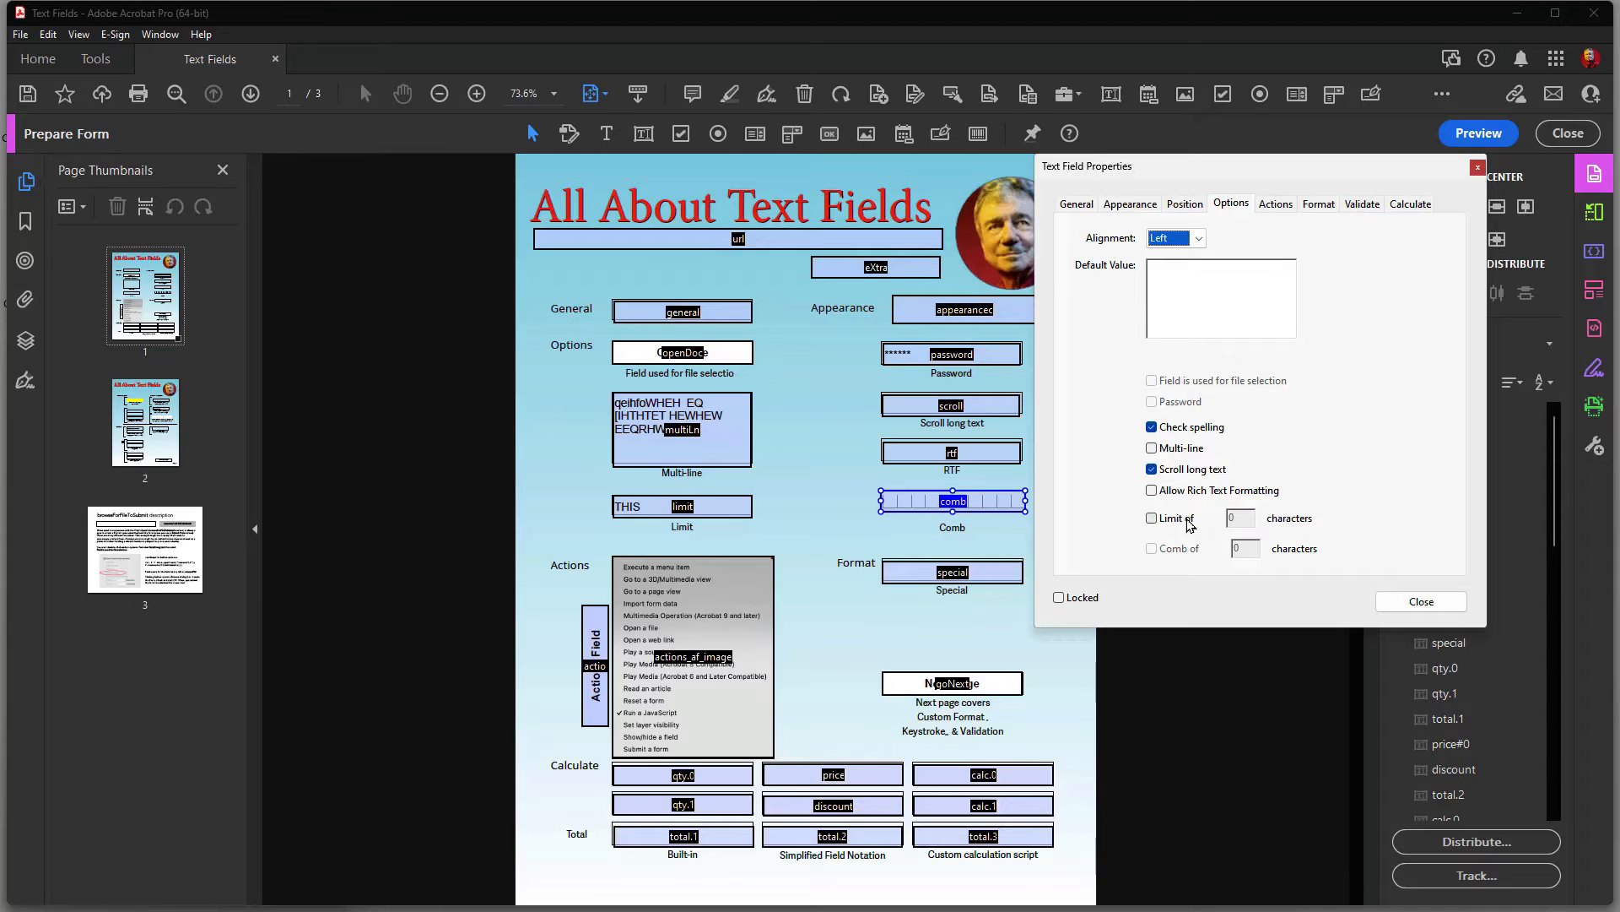
{"action": "left_click", "coordinate": [1152, 469]}
{"action": "left_click", "coordinate": [1152, 427]}
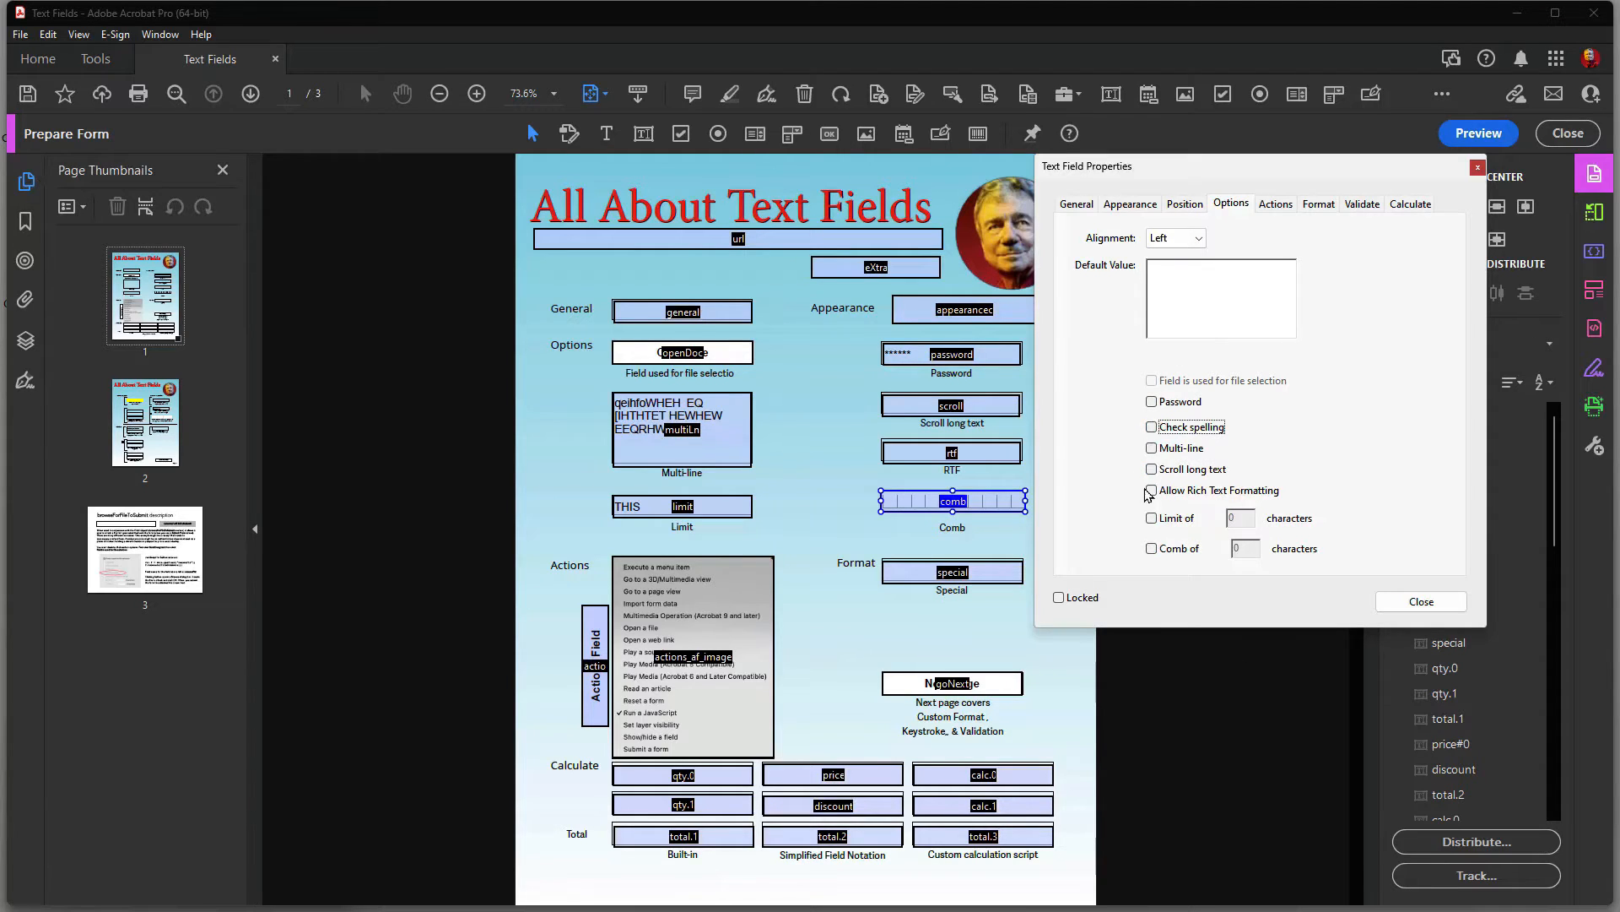
{"action": "left_click", "coordinate": [1153, 548]}
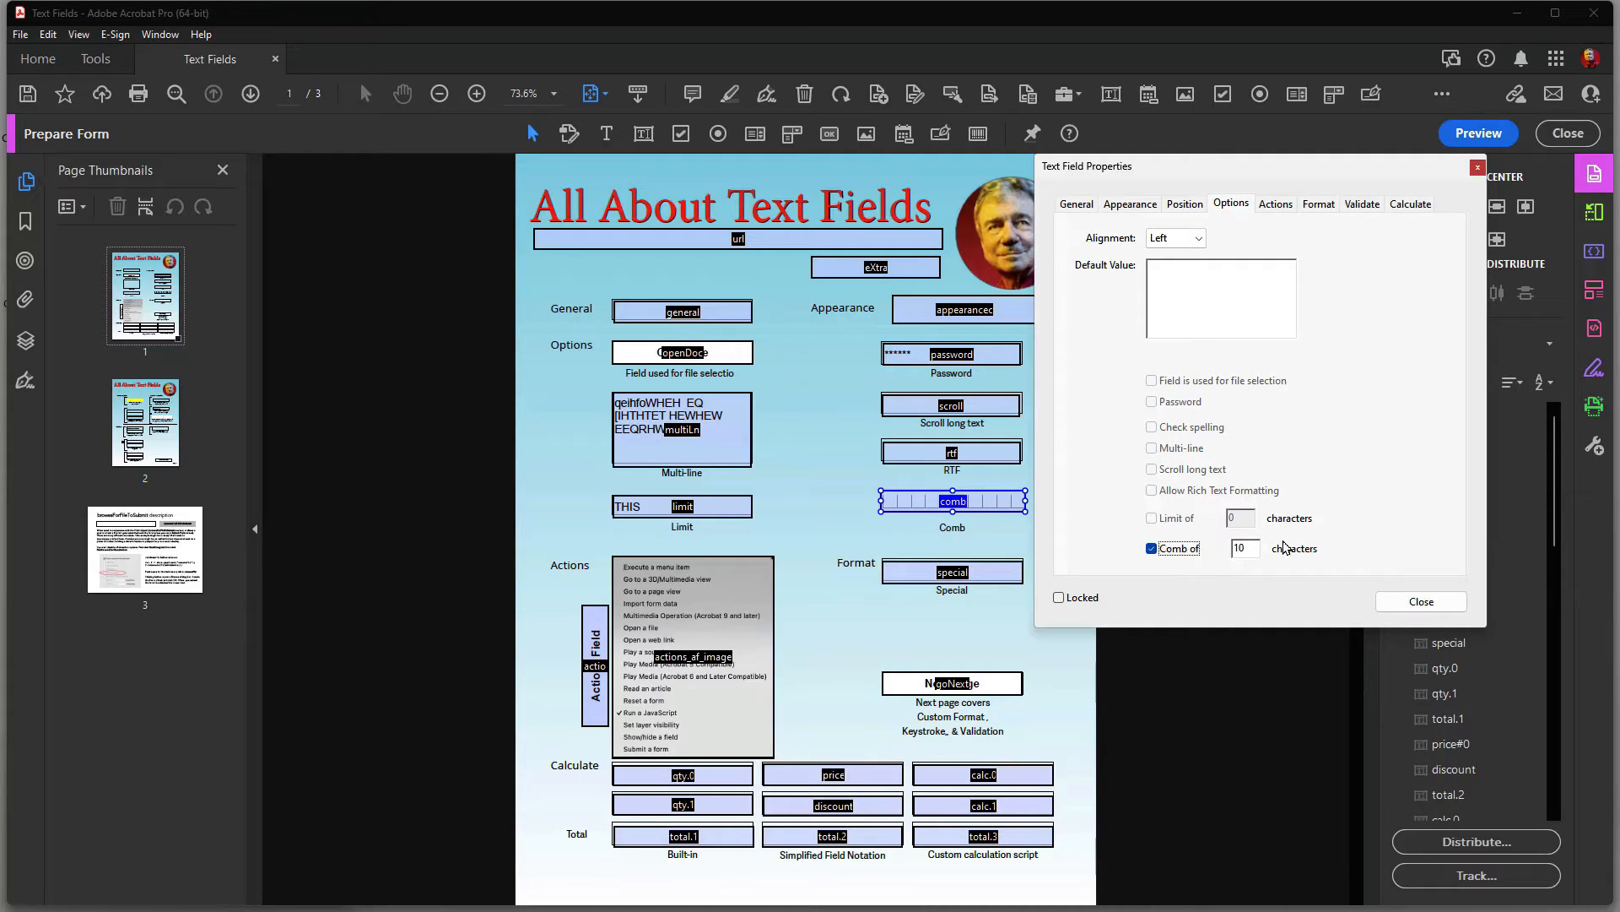
{"action": "left_click", "coordinate": [1421, 600]}
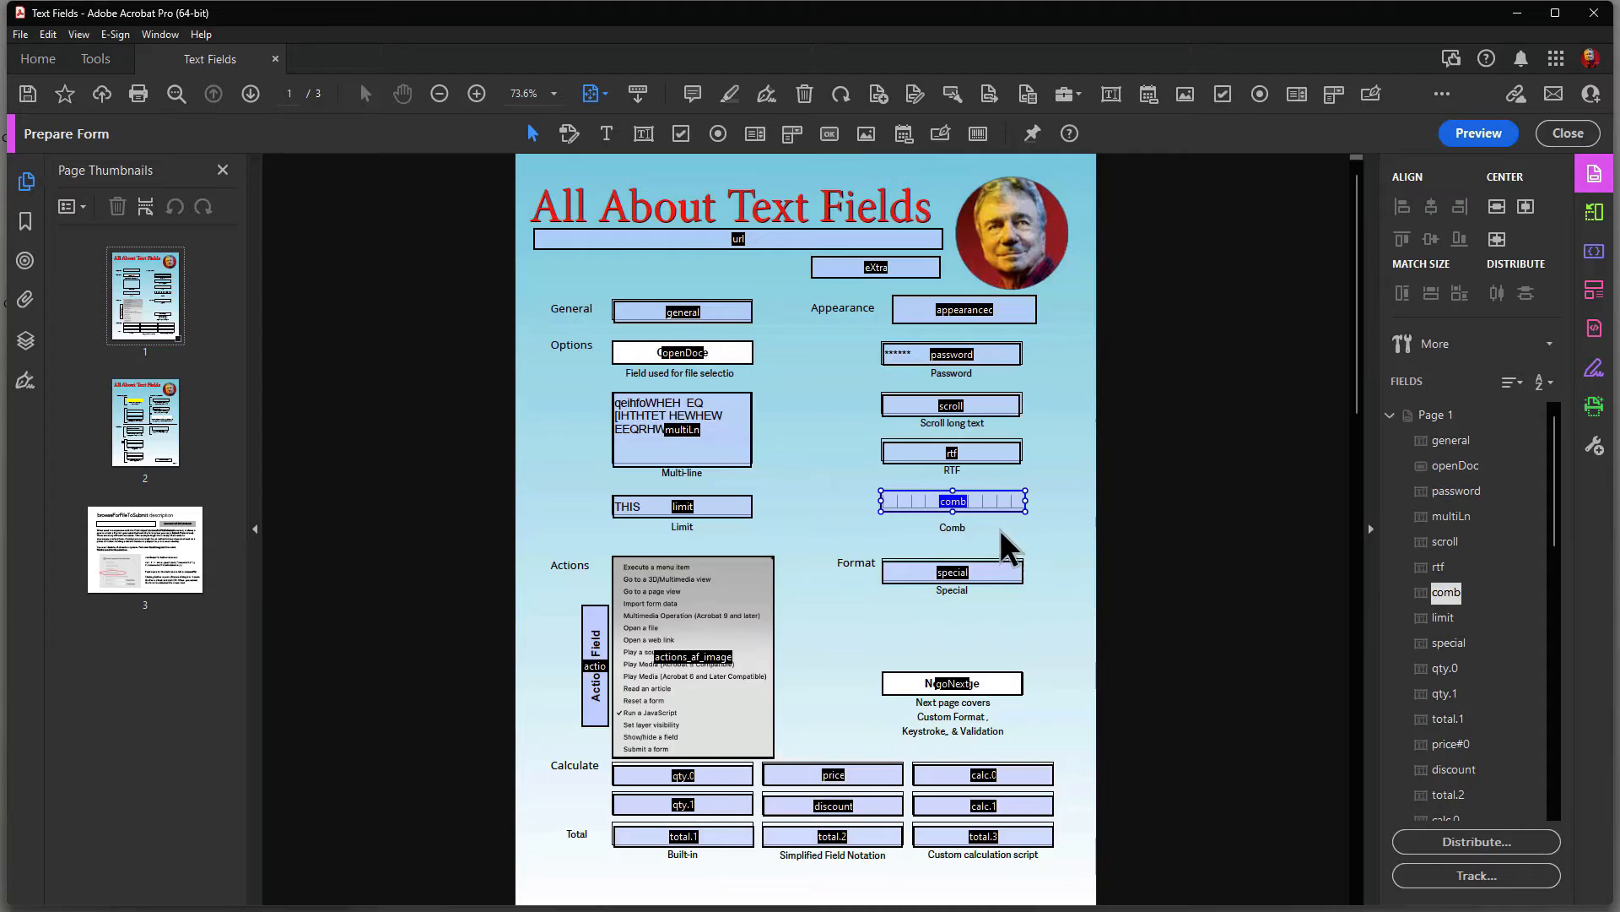
Step: Preview the form, enter a person's full name in the Comb field, and return to form editing
{"action": "left_click", "coordinate": [1452, 134]}
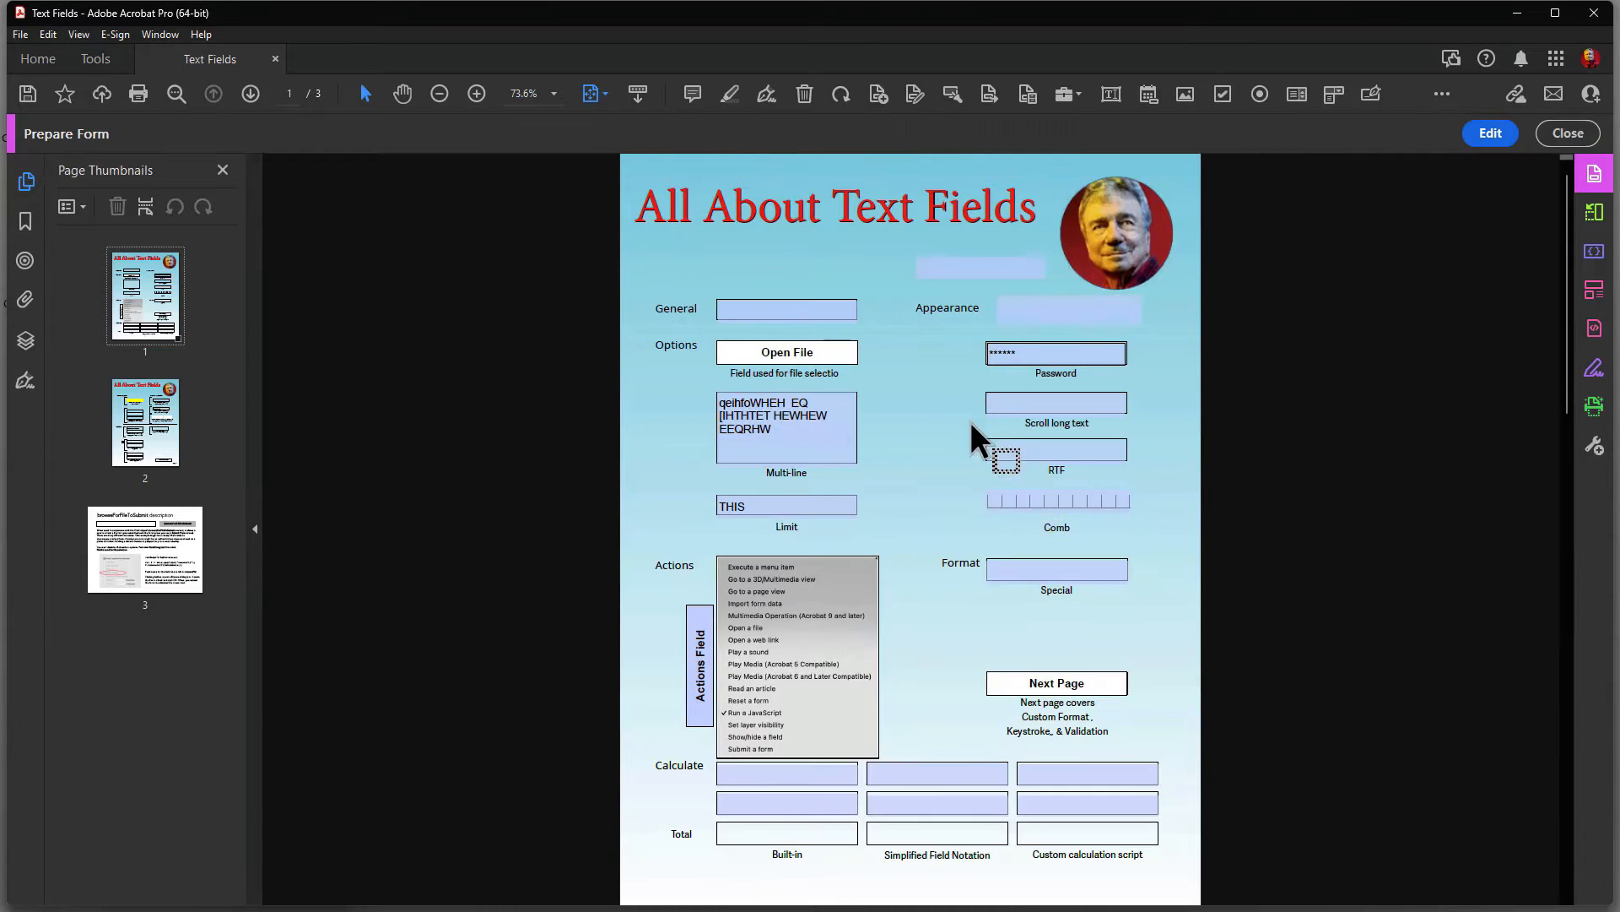
{"action": "left_click", "coordinate": [995, 500]}
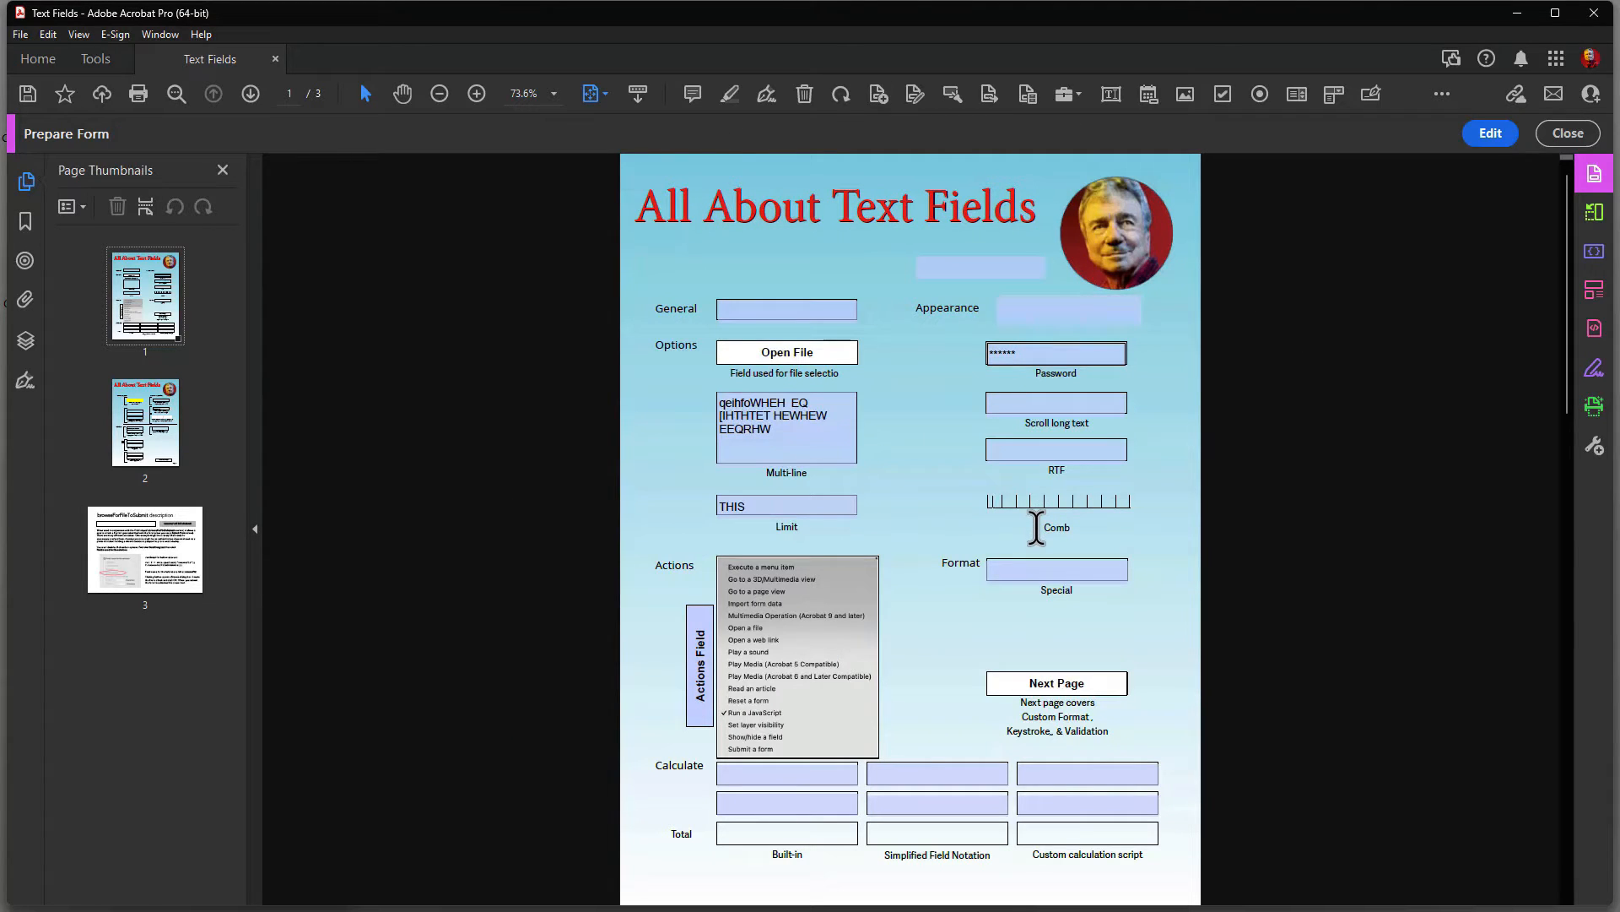
{"action": "type", "text": "tED PADOVA"}
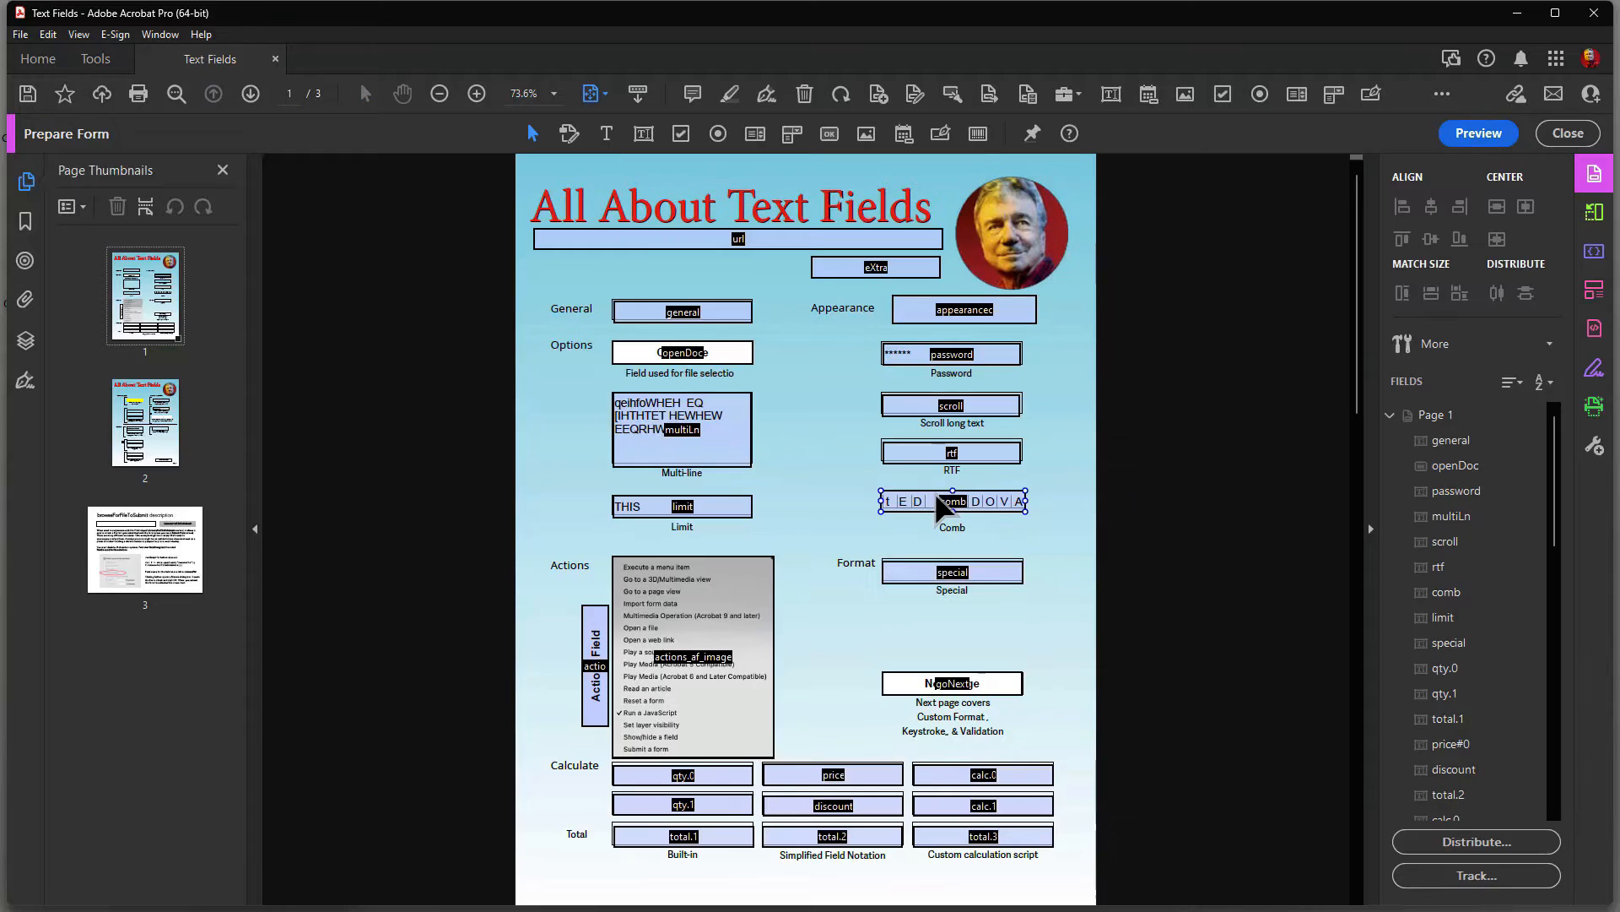
Step: Open the action settings of the qty.0 field and review the available triggers, keeping Mouse Up
{"action": "double_click", "coordinate": [721, 770]}
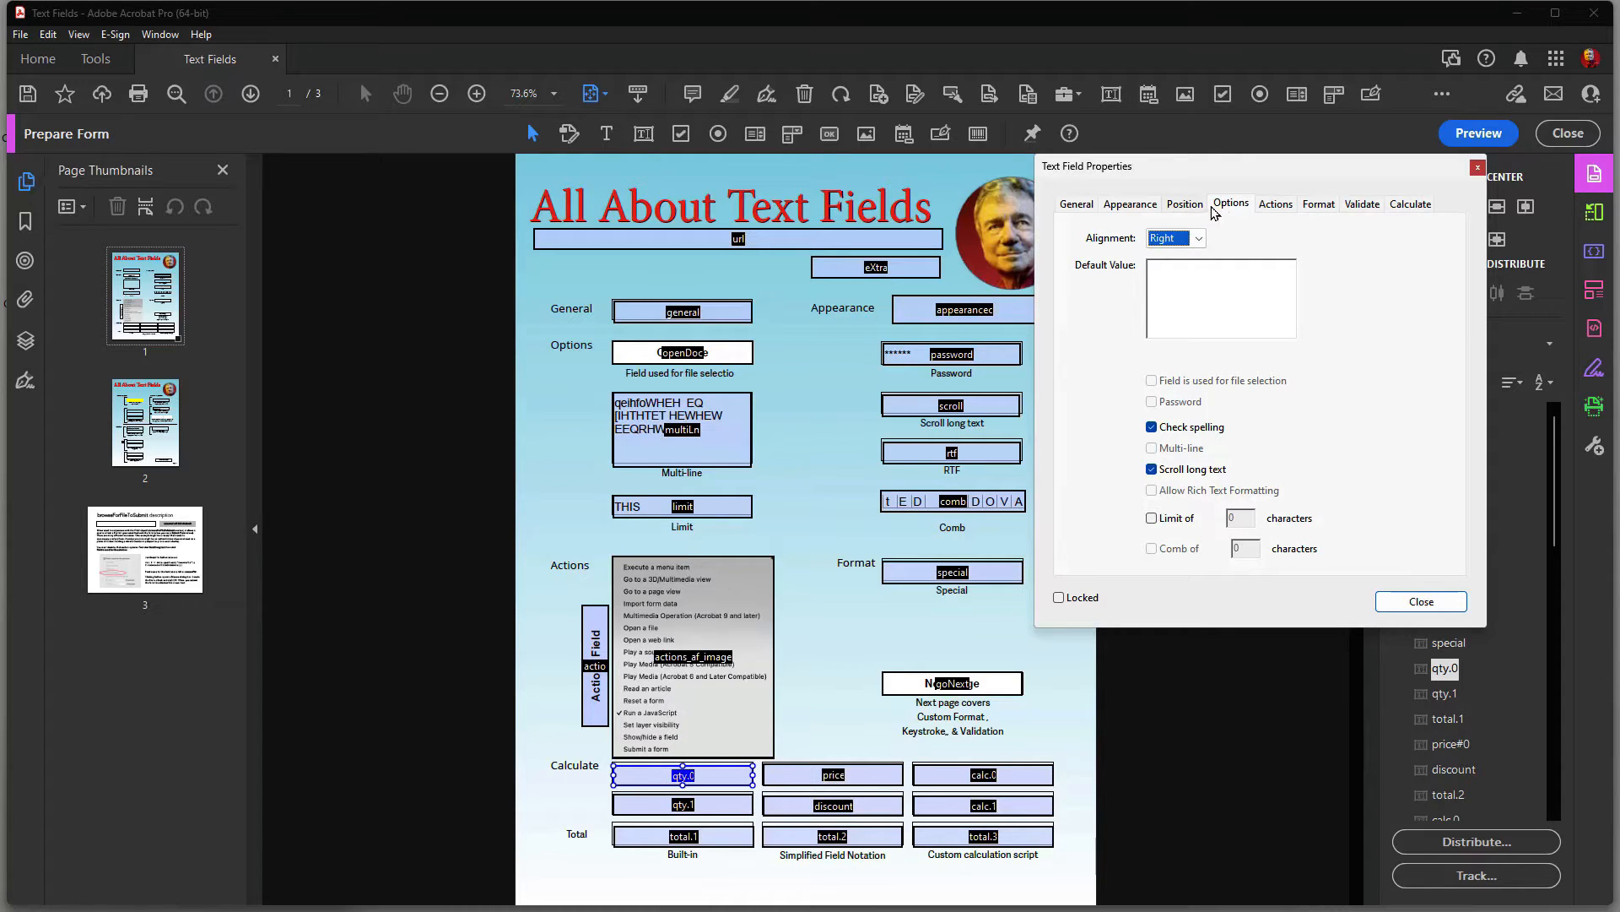
{"action": "left_click", "coordinate": [1274, 205]}
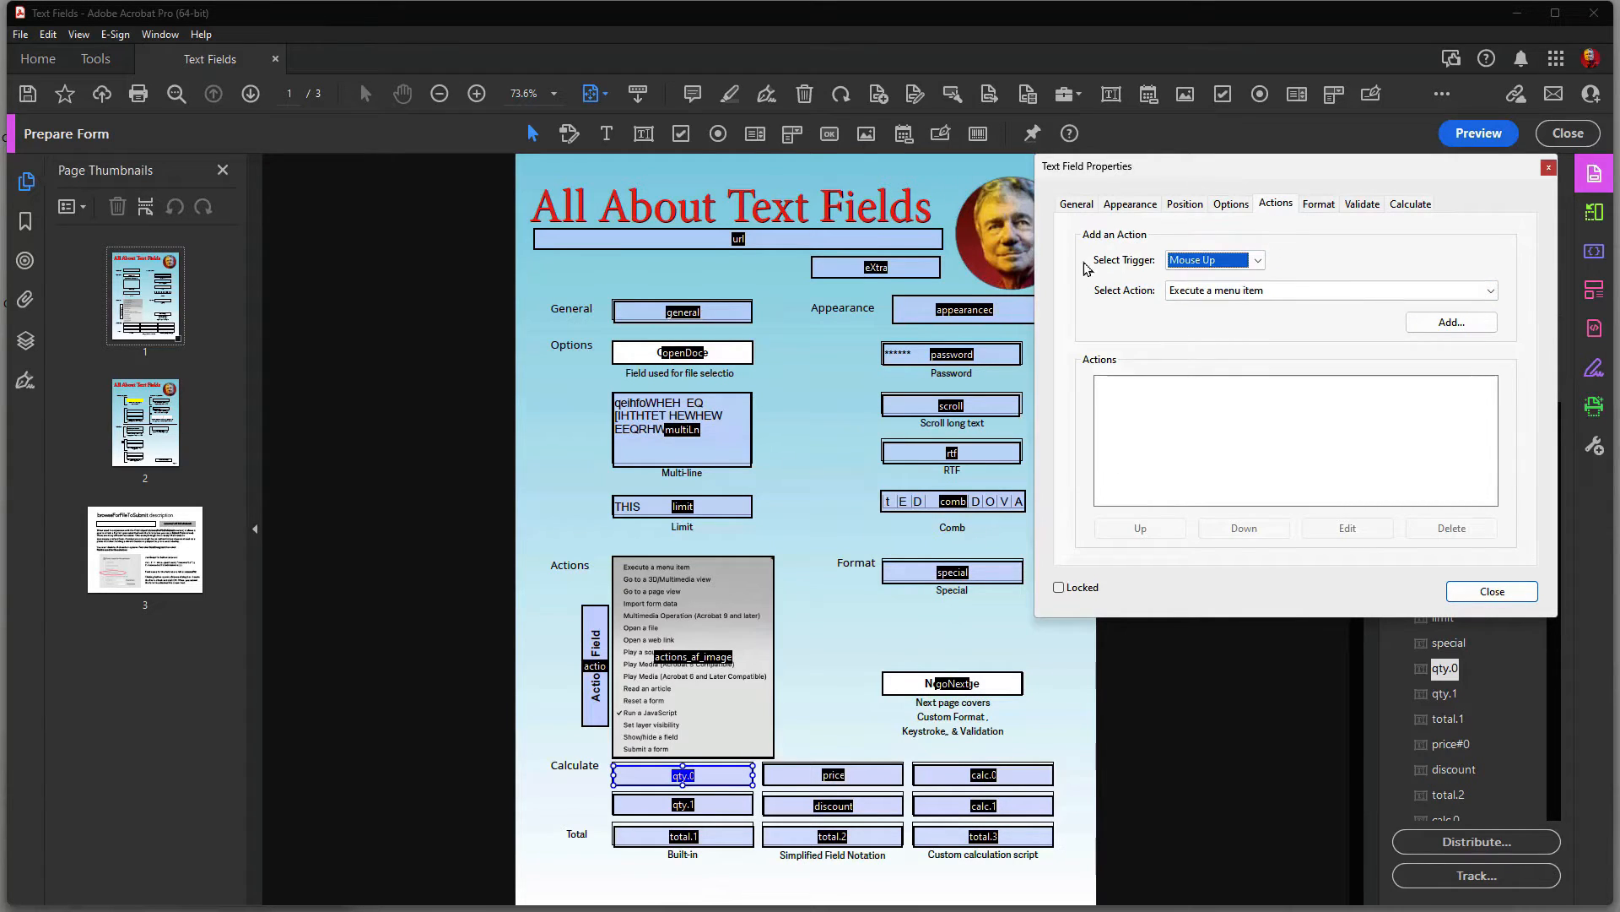
{"action": "left_click", "coordinate": [1259, 261]}
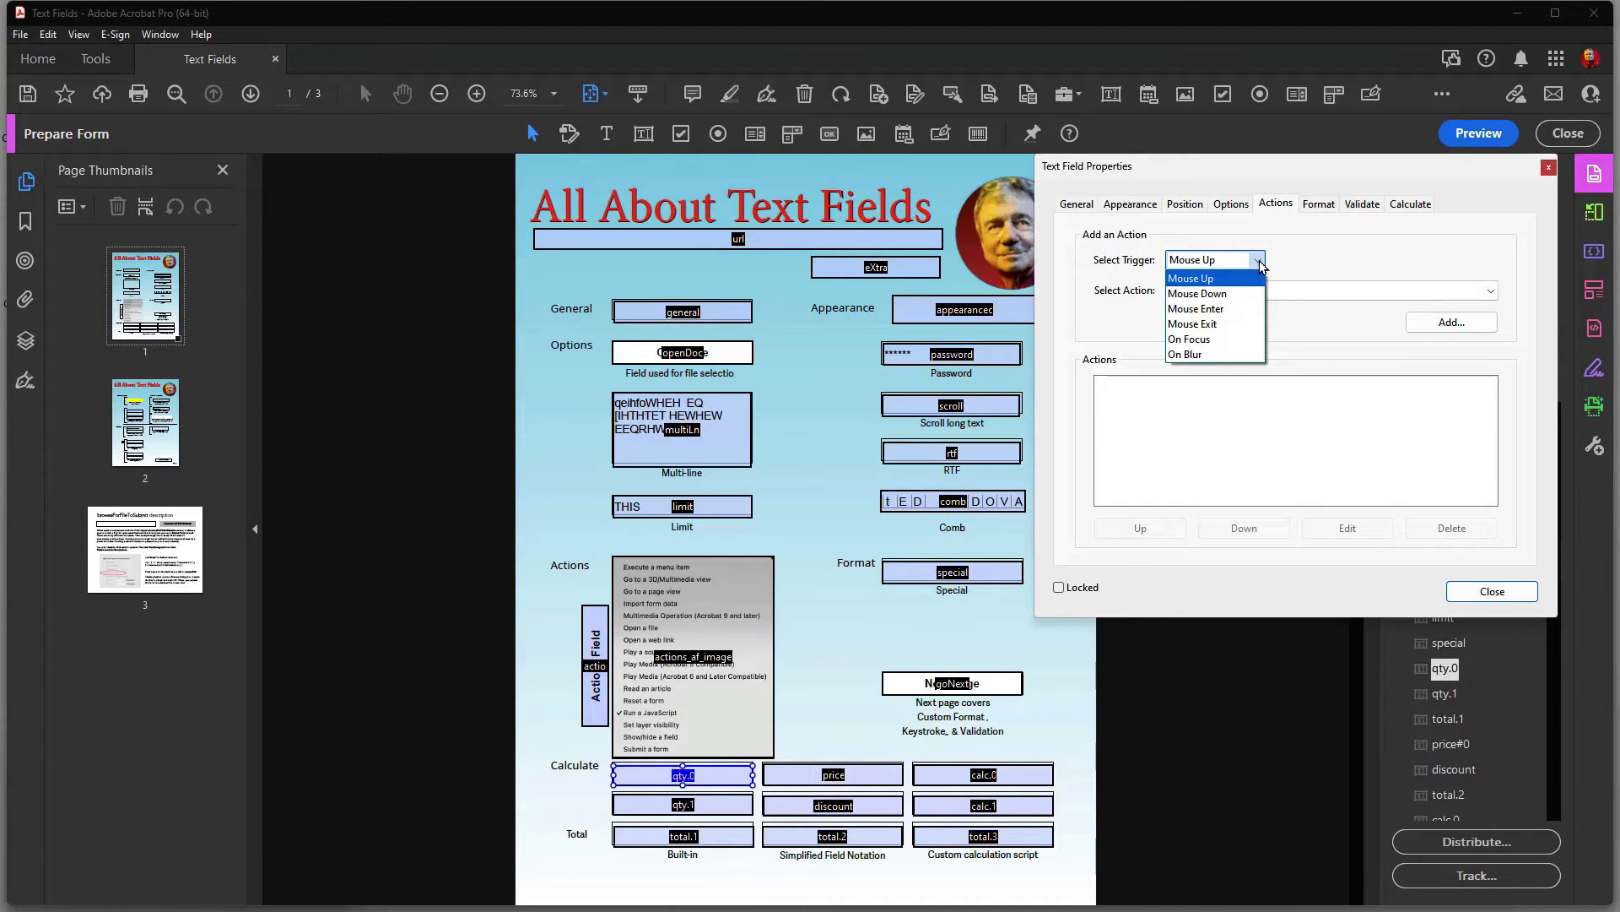
{"action": "left_click", "coordinate": [1207, 260]}
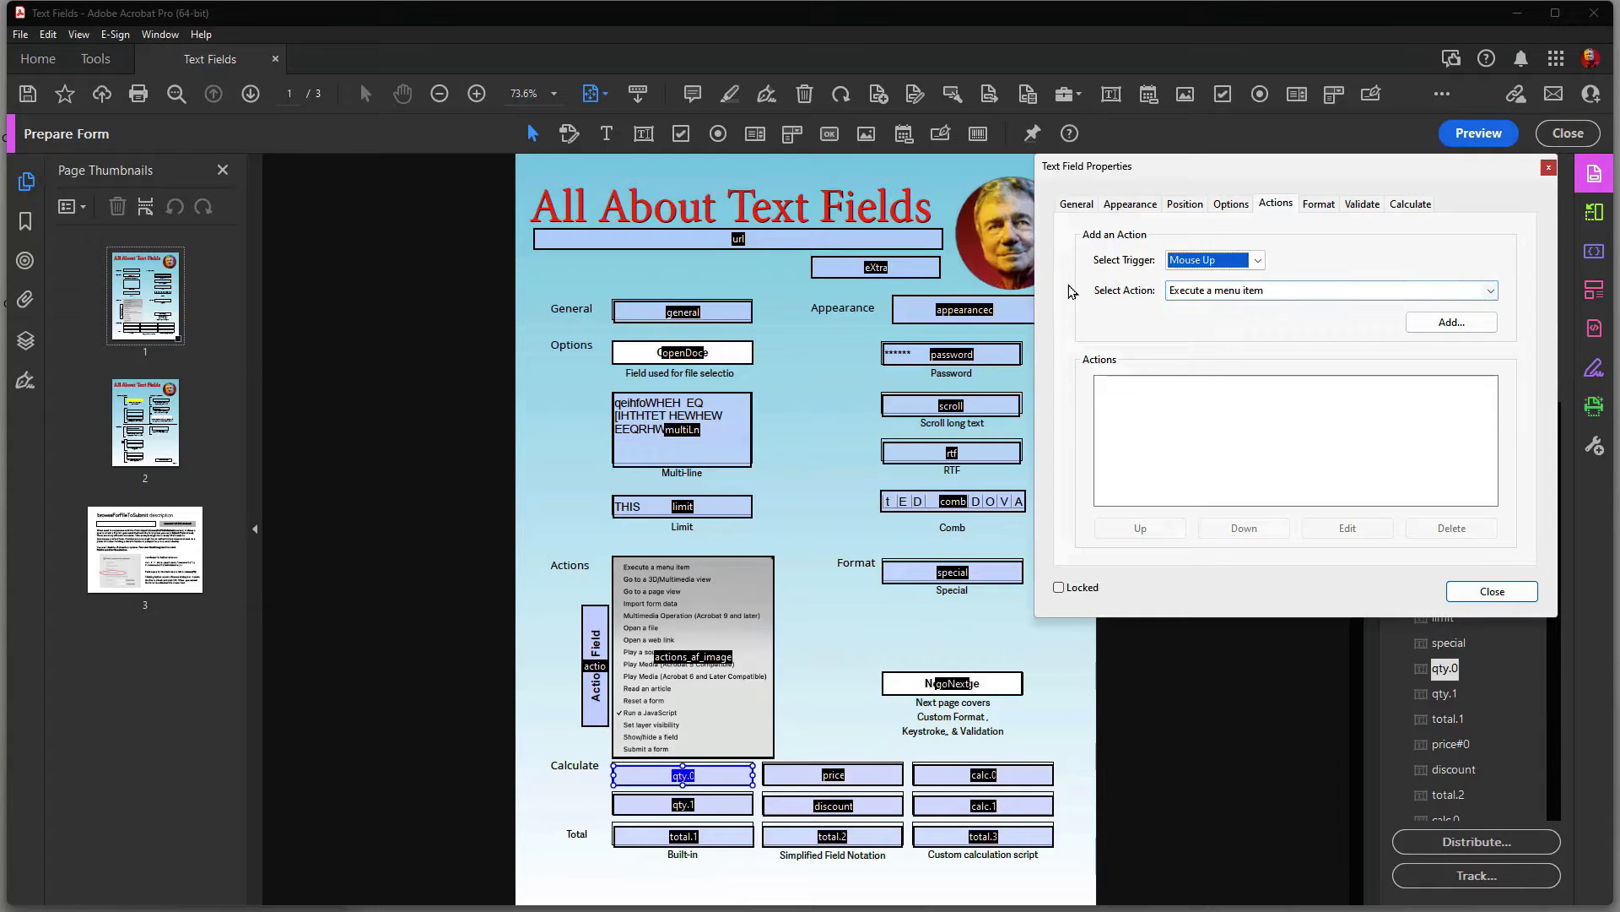
Step: Review the qty.0 field's action types and the commands offered by Execute a menu item, without adding an action
{"action": "left_click", "coordinate": [1489, 291]}
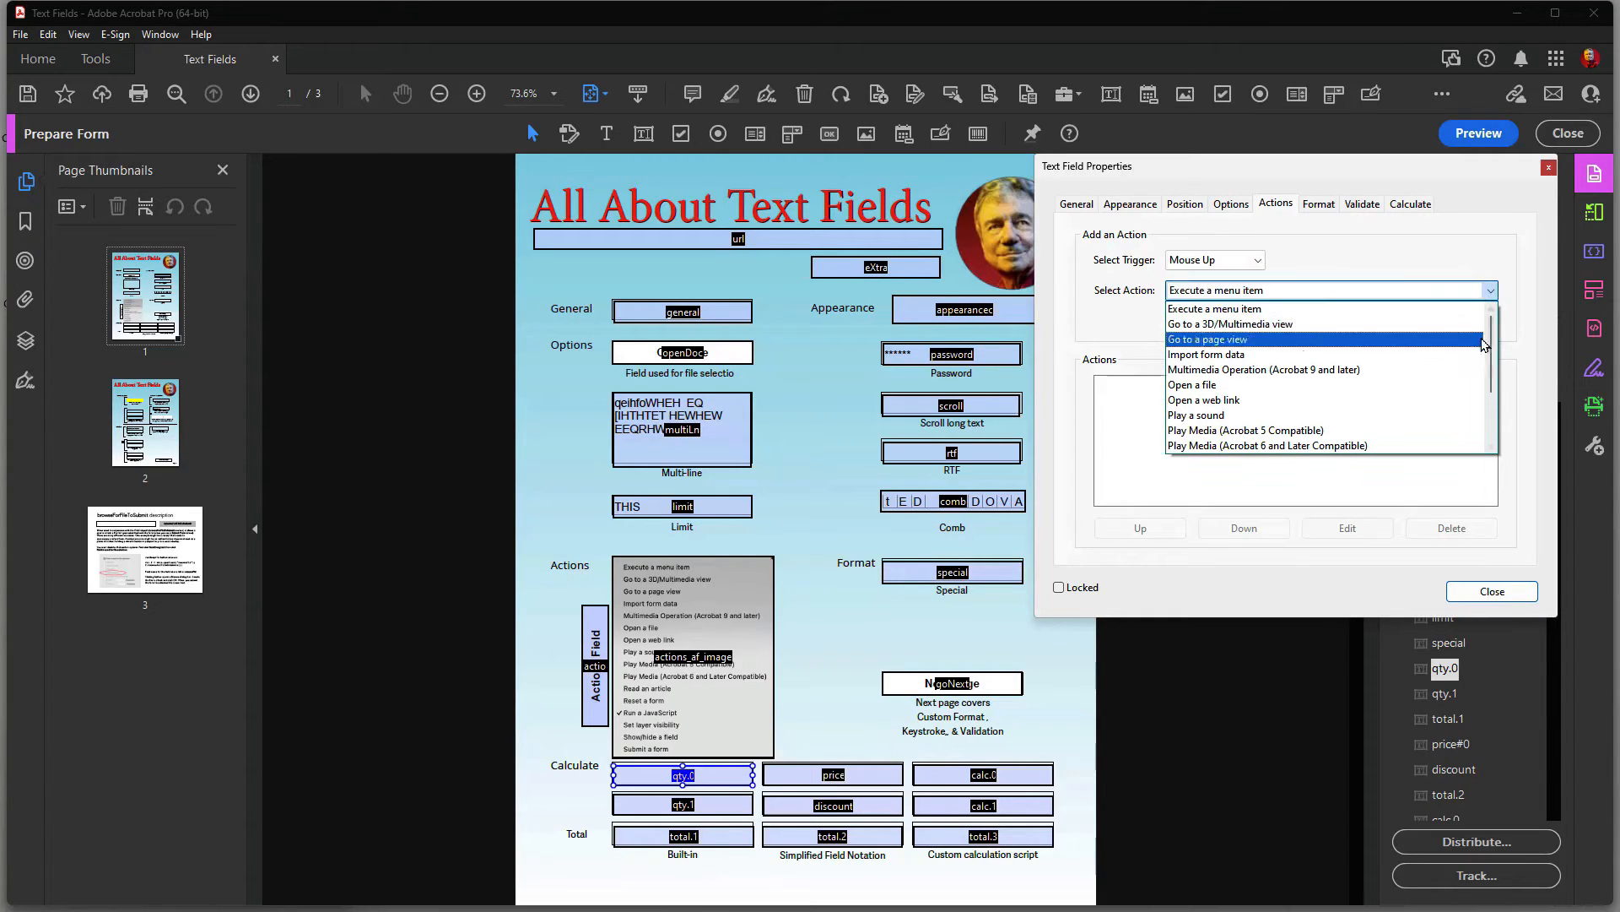
{"action": "left_click_drag", "start_coordinate": [1492, 379], "coordinate": [1493, 321]}
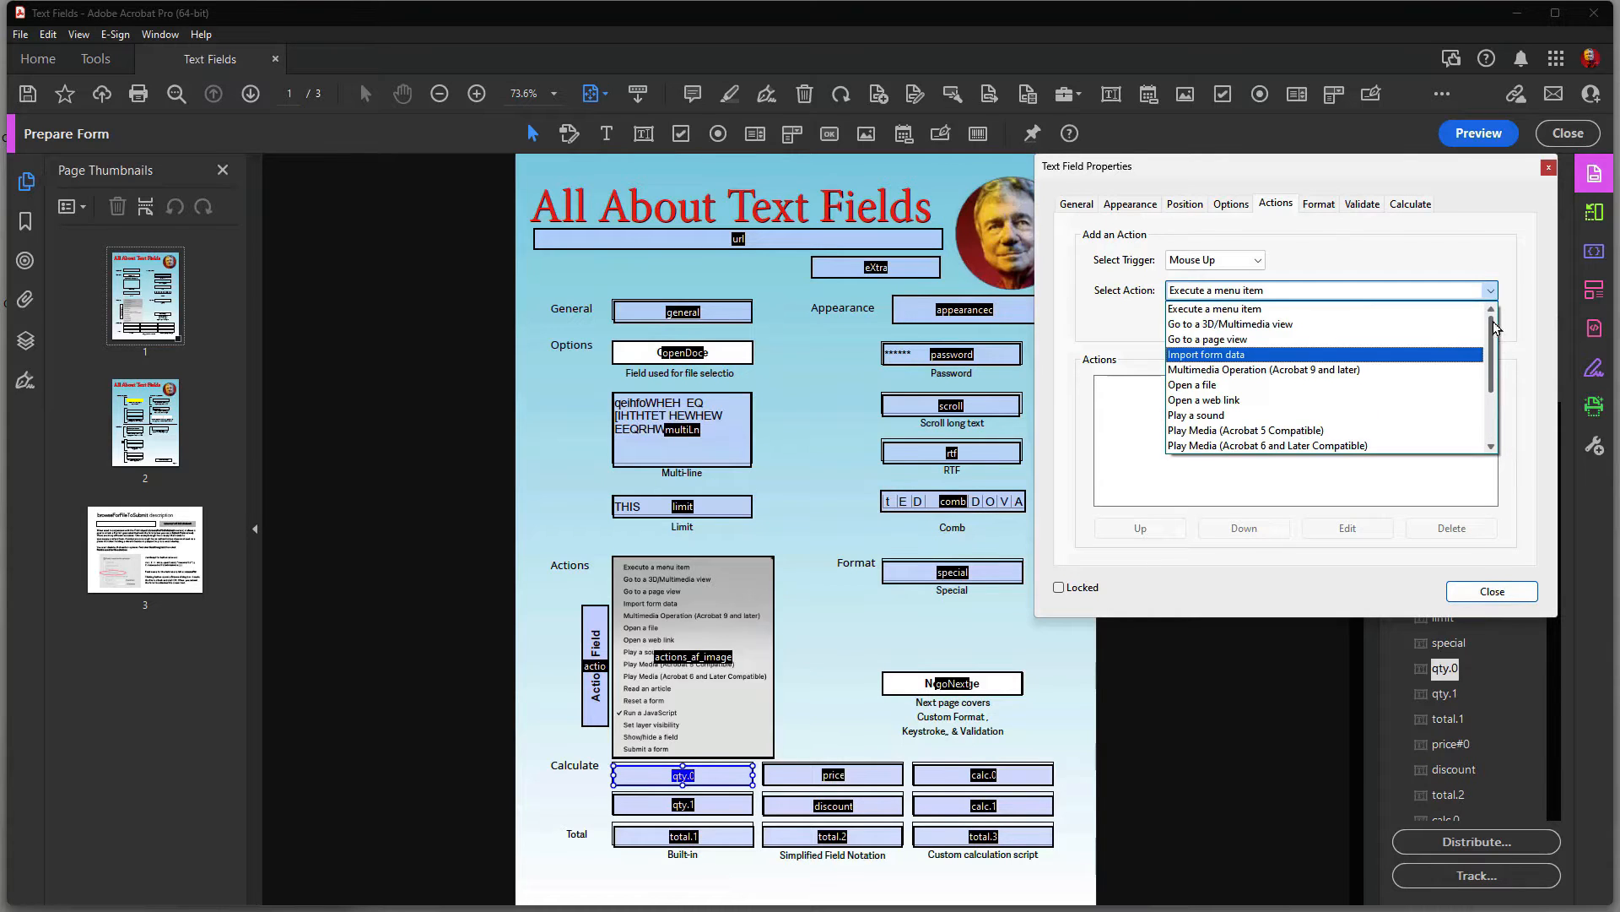
{"action": "left_click", "coordinate": [1243, 315]}
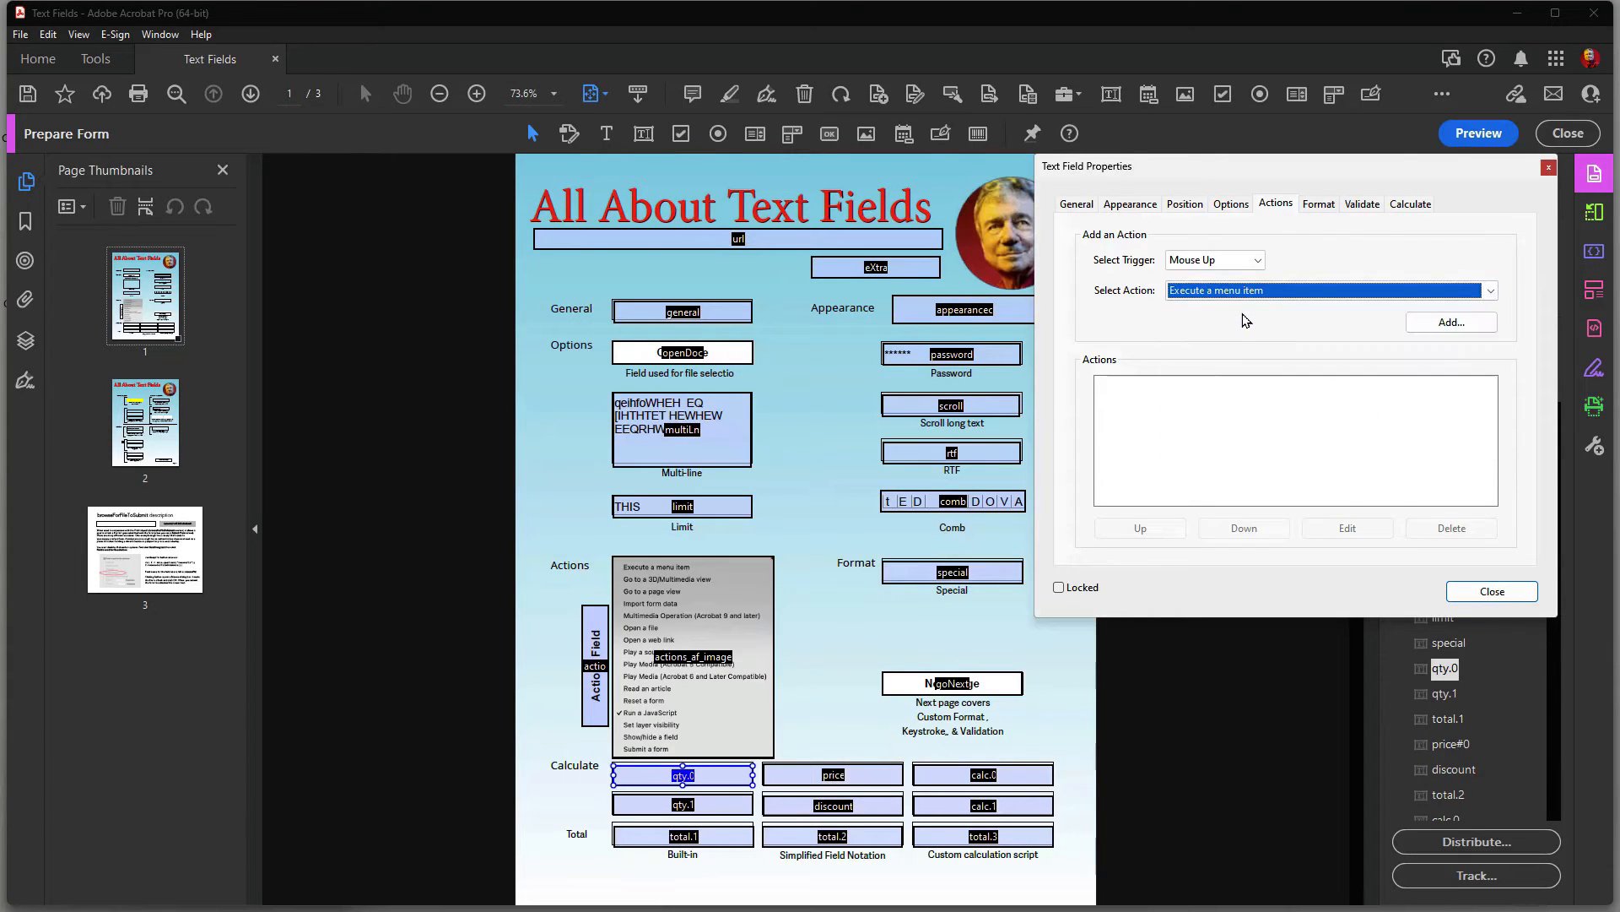
{"action": "left_click", "coordinate": [1450, 323]}
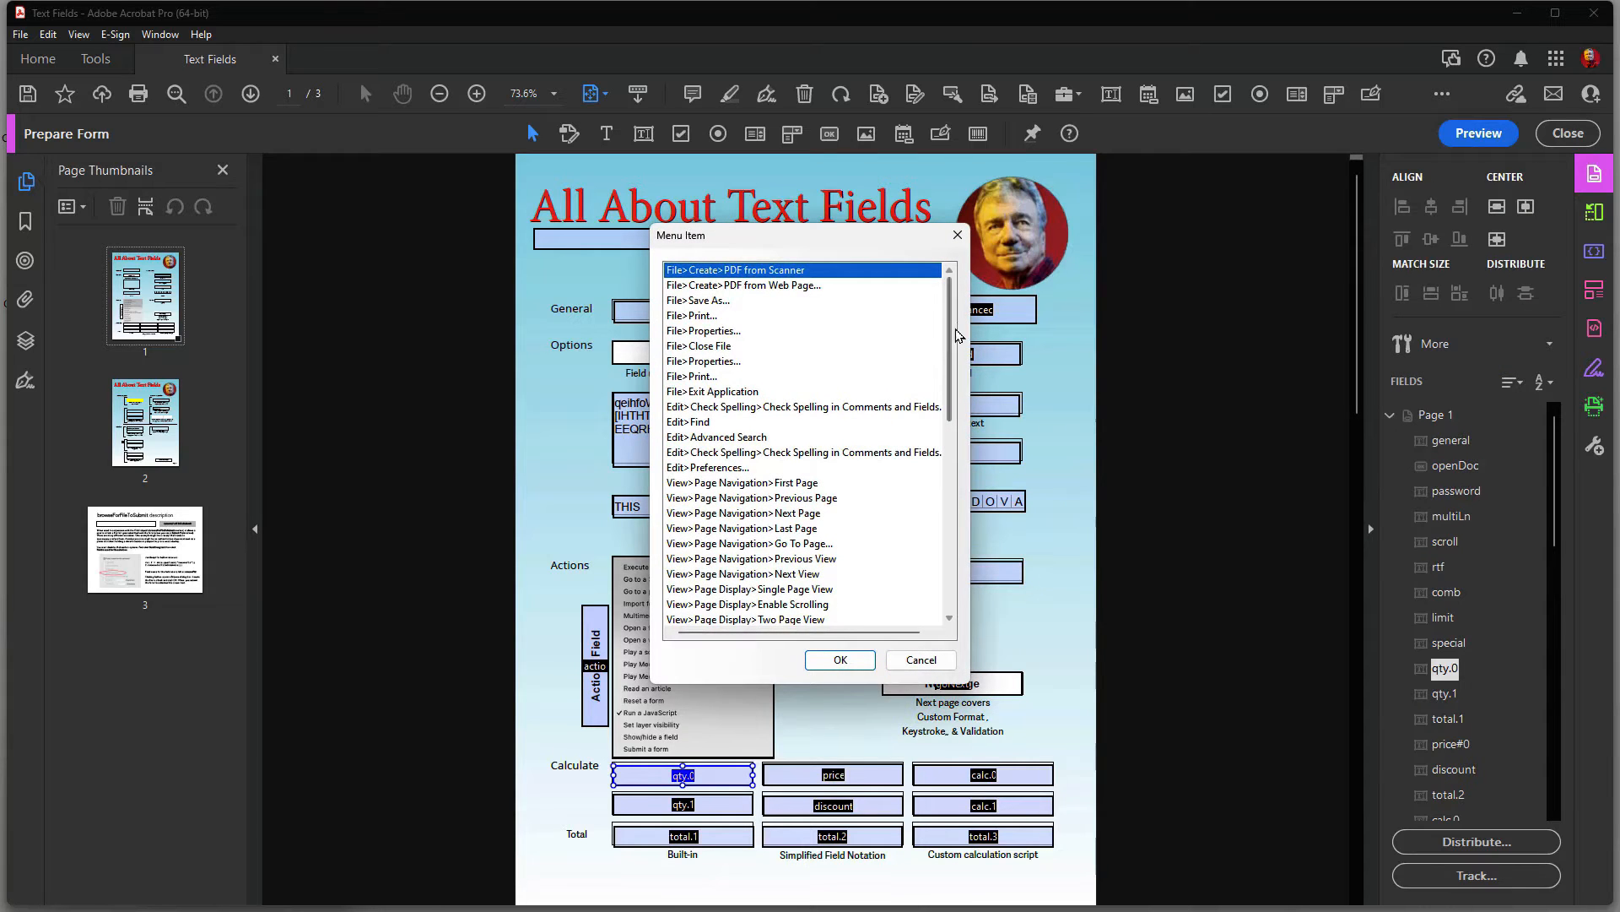
{"action": "left_click_drag", "start_coordinate": [950, 337], "coordinate": [934, 302]}
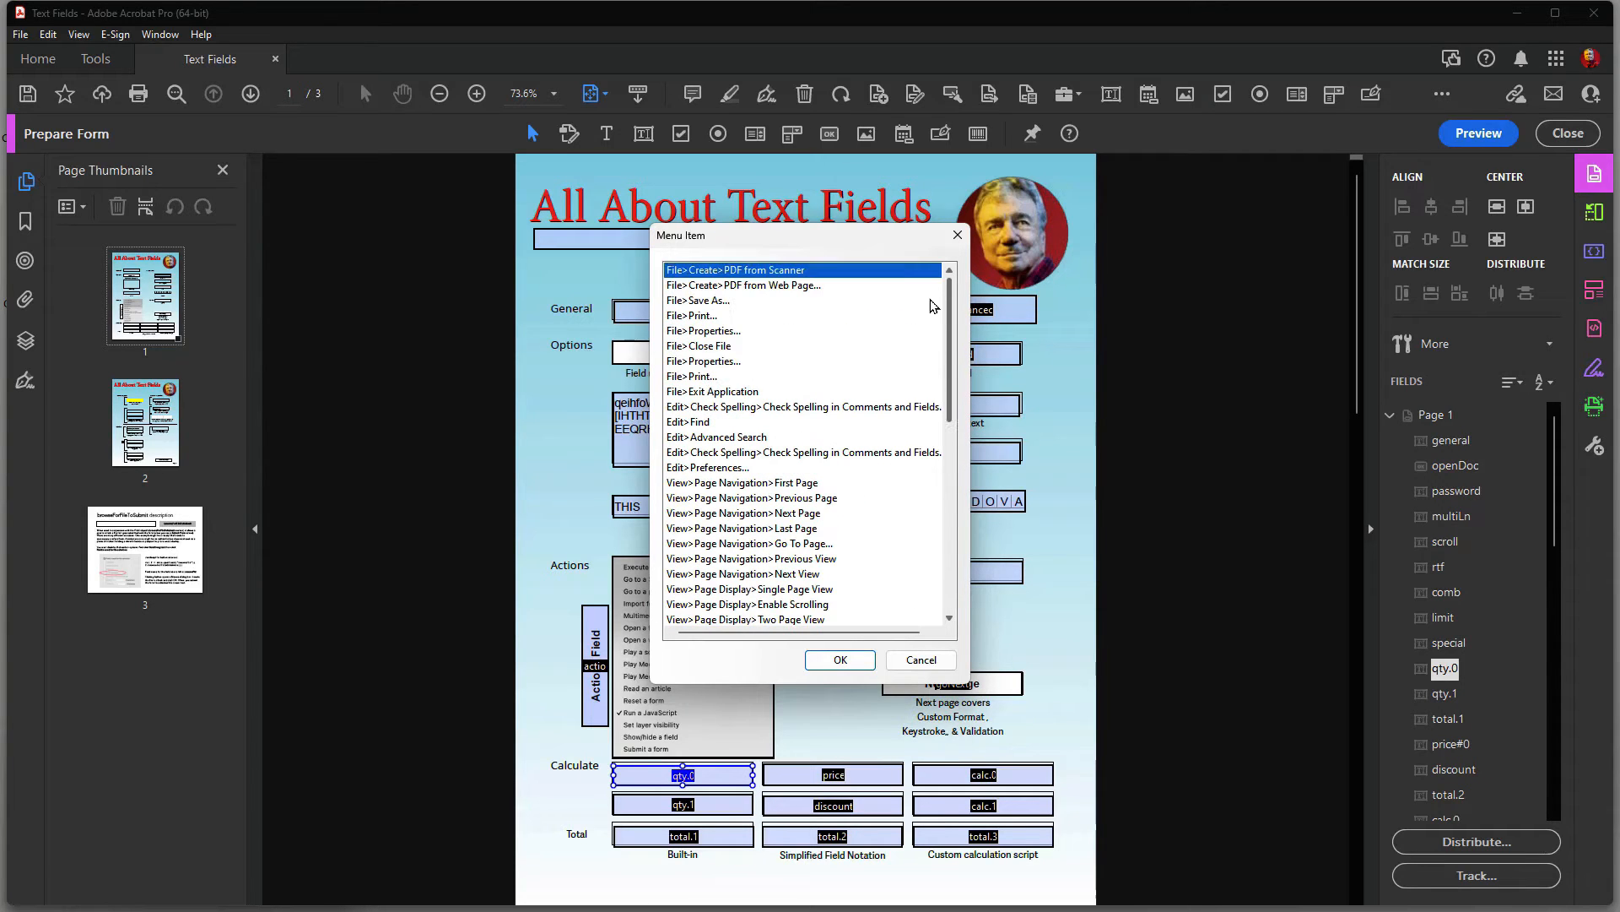
{"action": "left_click", "coordinate": [959, 237]}
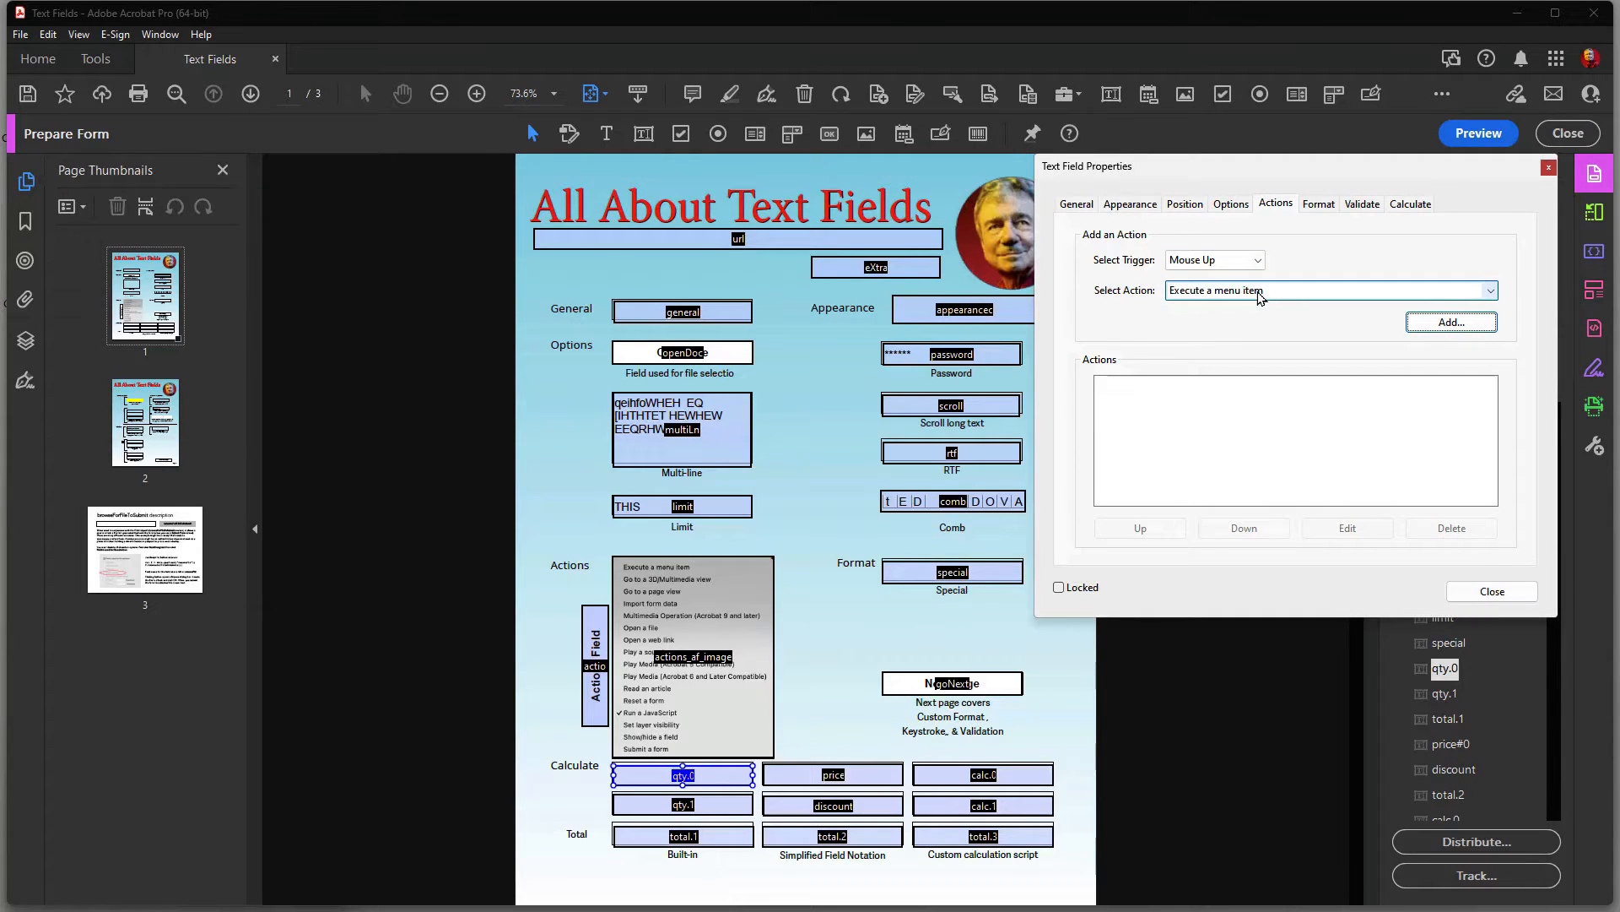
Step: Choose Run a JavaScript for the qty.0 field, view the empty JavaScript Editor, cancel it, and list the action types again
{"action": "left_click", "coordinate": [1260, 291]}
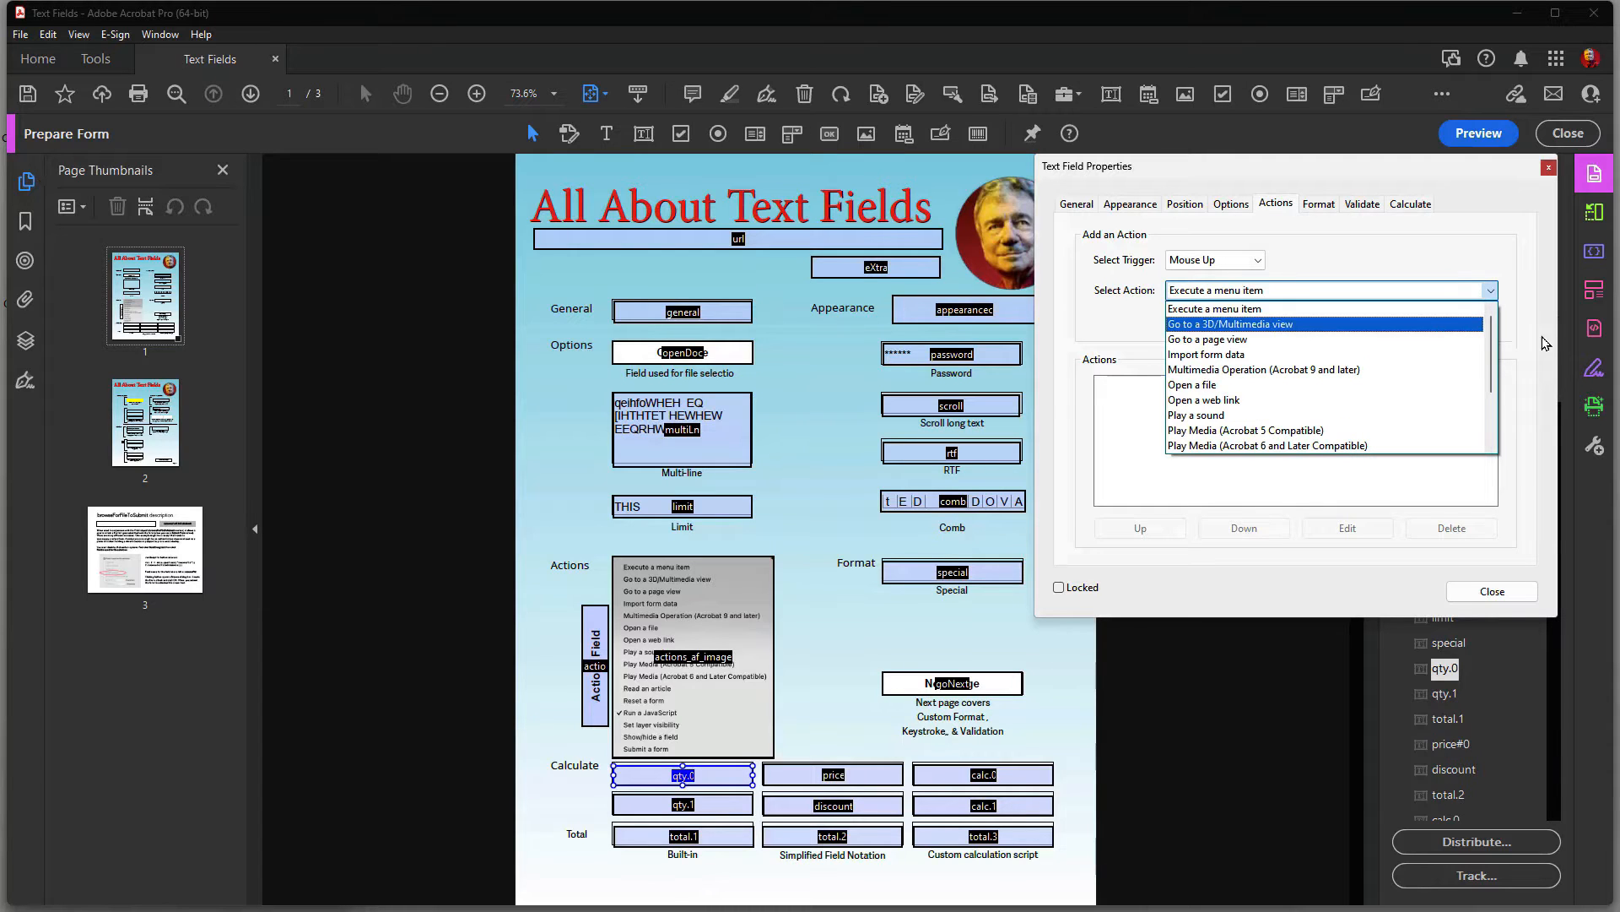
{"action": "scroll", "coordinate": [1482, 368], "scroll_direction": "down", "scroll_amount": 2}
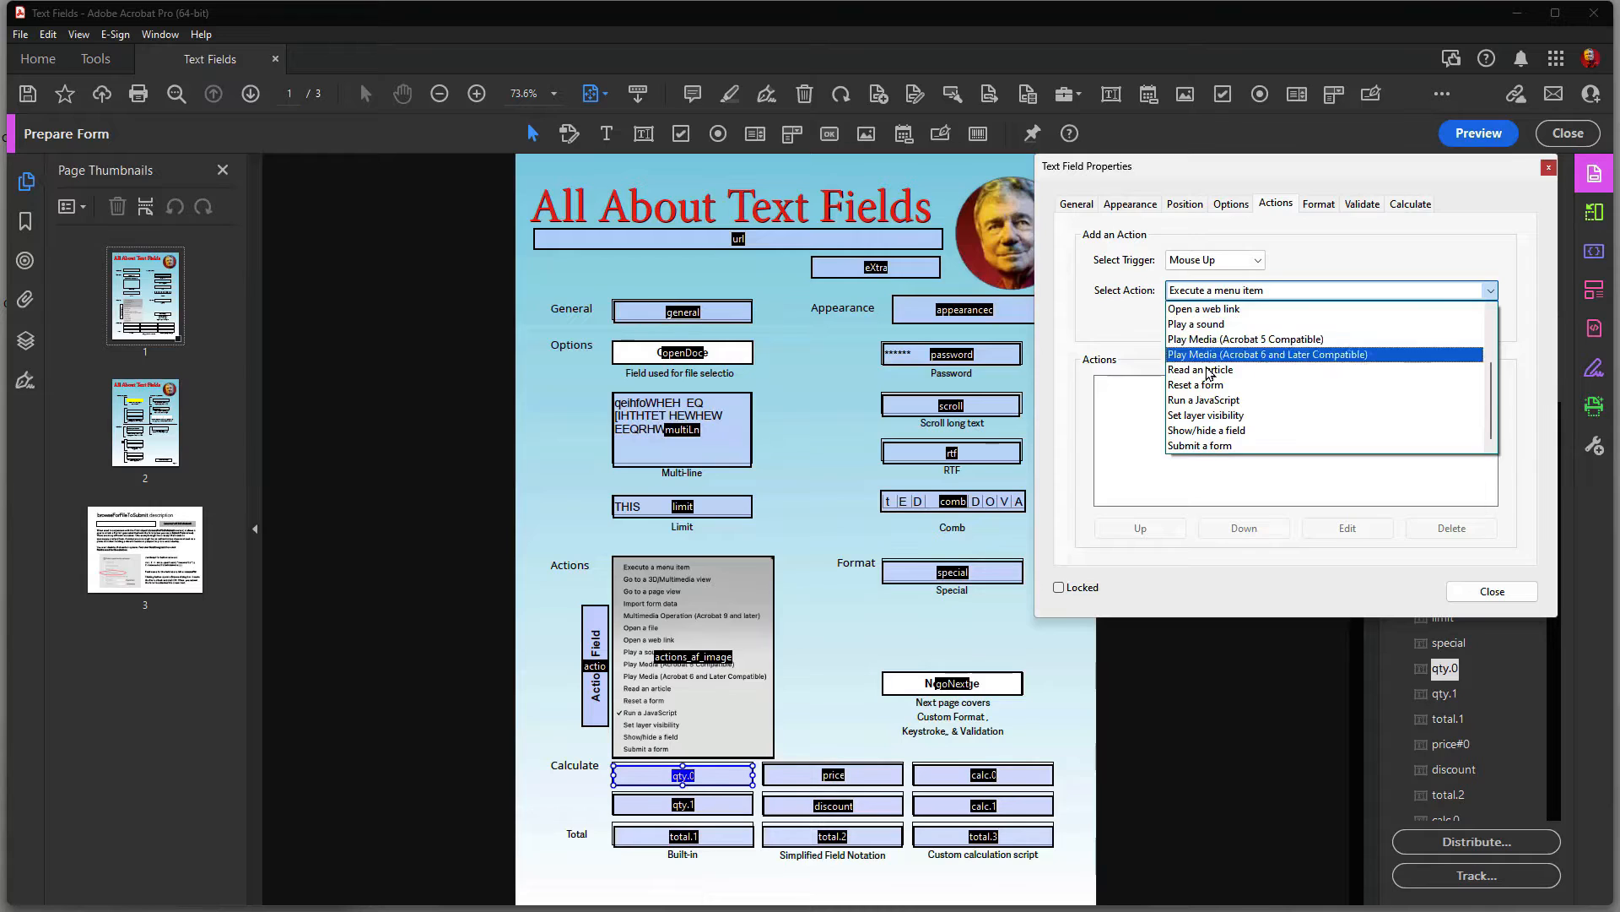
{"action": "left_click", "coordinate": [1237, 407]}
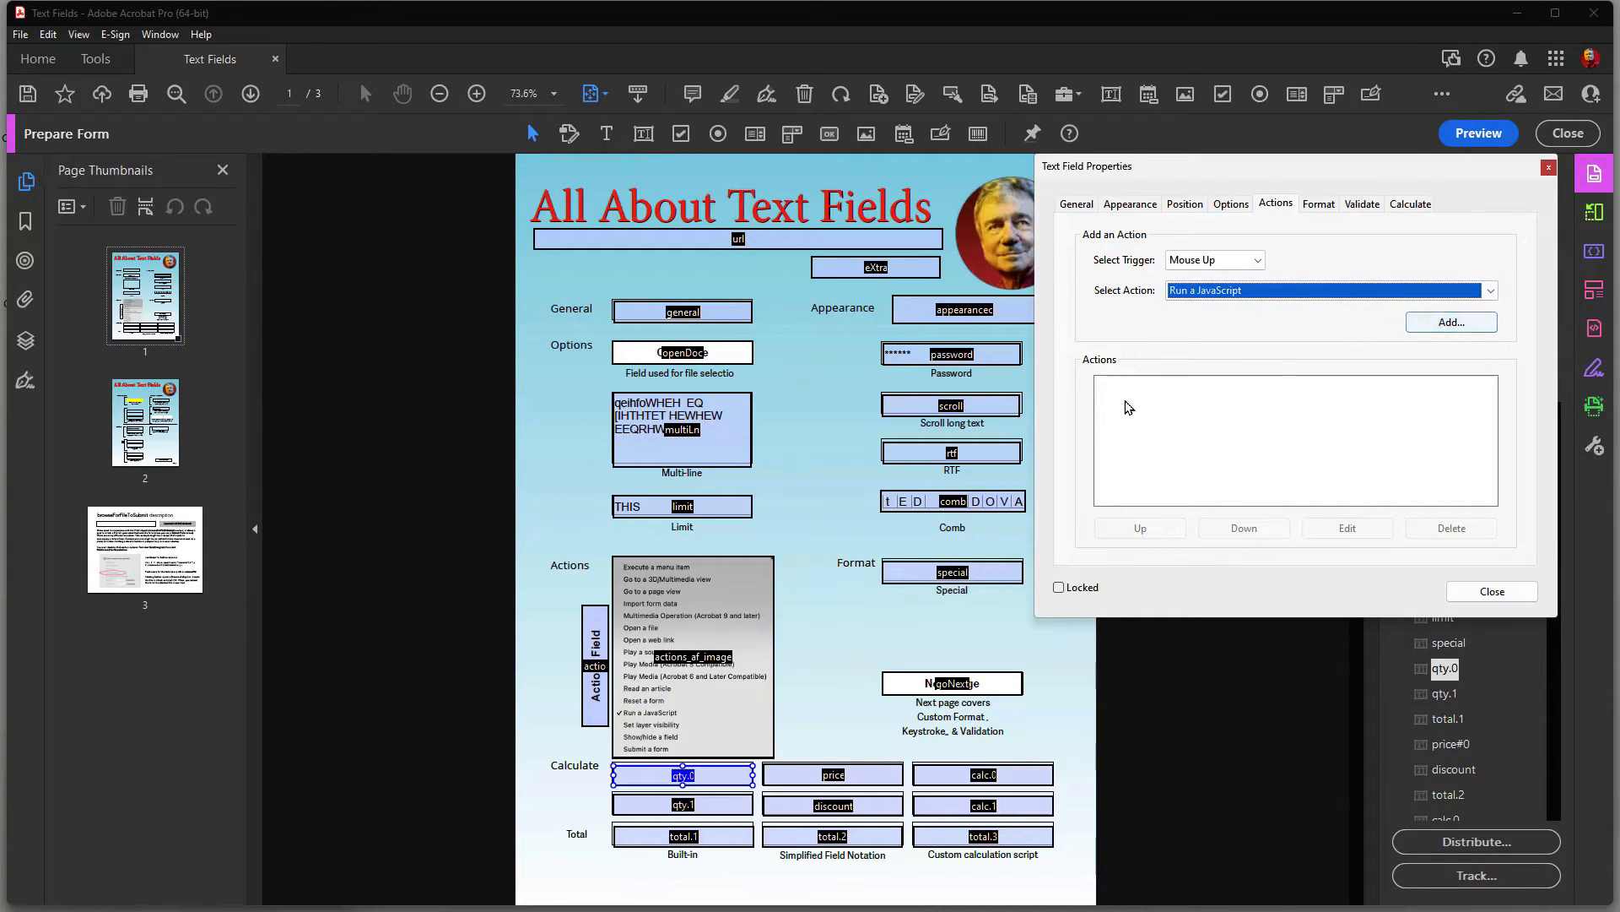
{"action": "left_click", "coordinate": [1466, 328]}
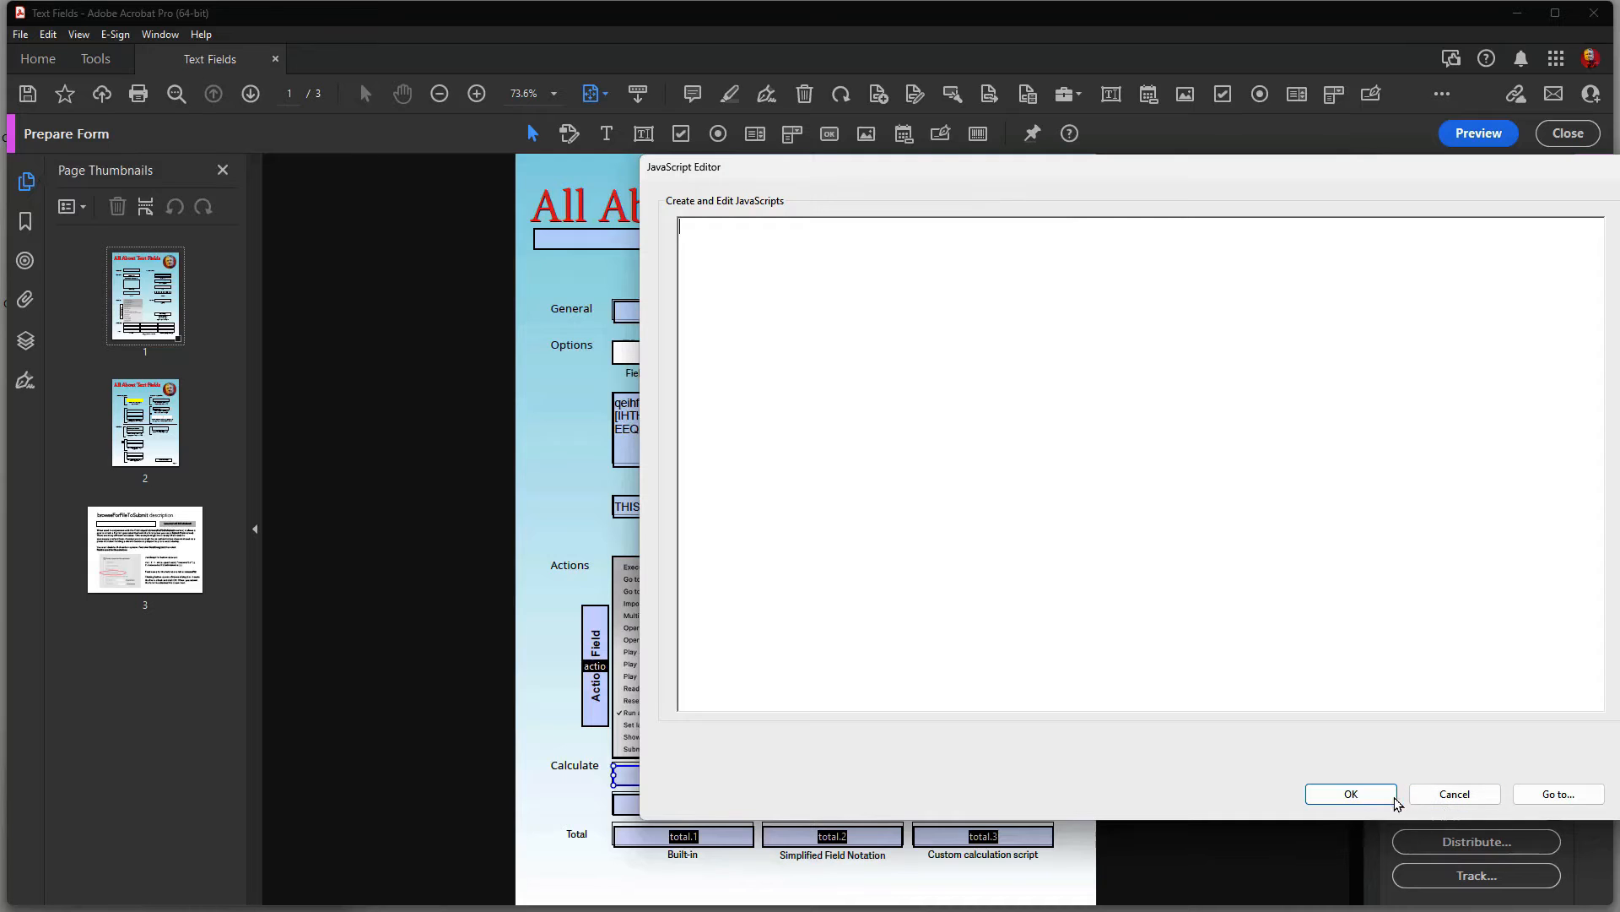
{"action": "left_click", "coordinate": [1448, 799]}
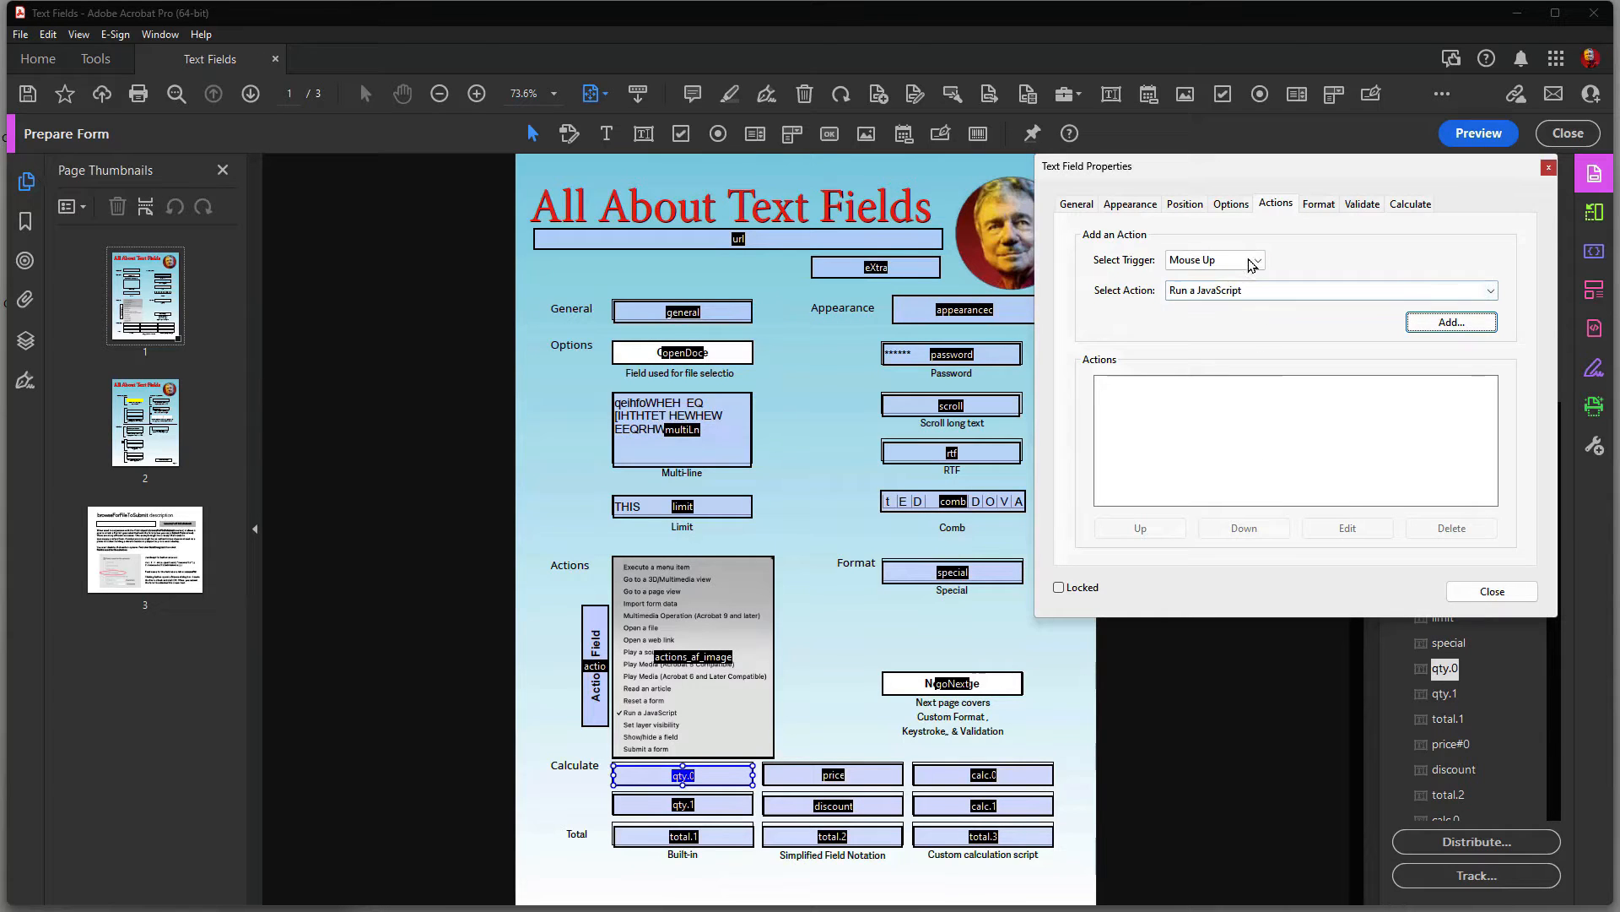
{"action": "left_click", "coordinate": [1250, 290]}
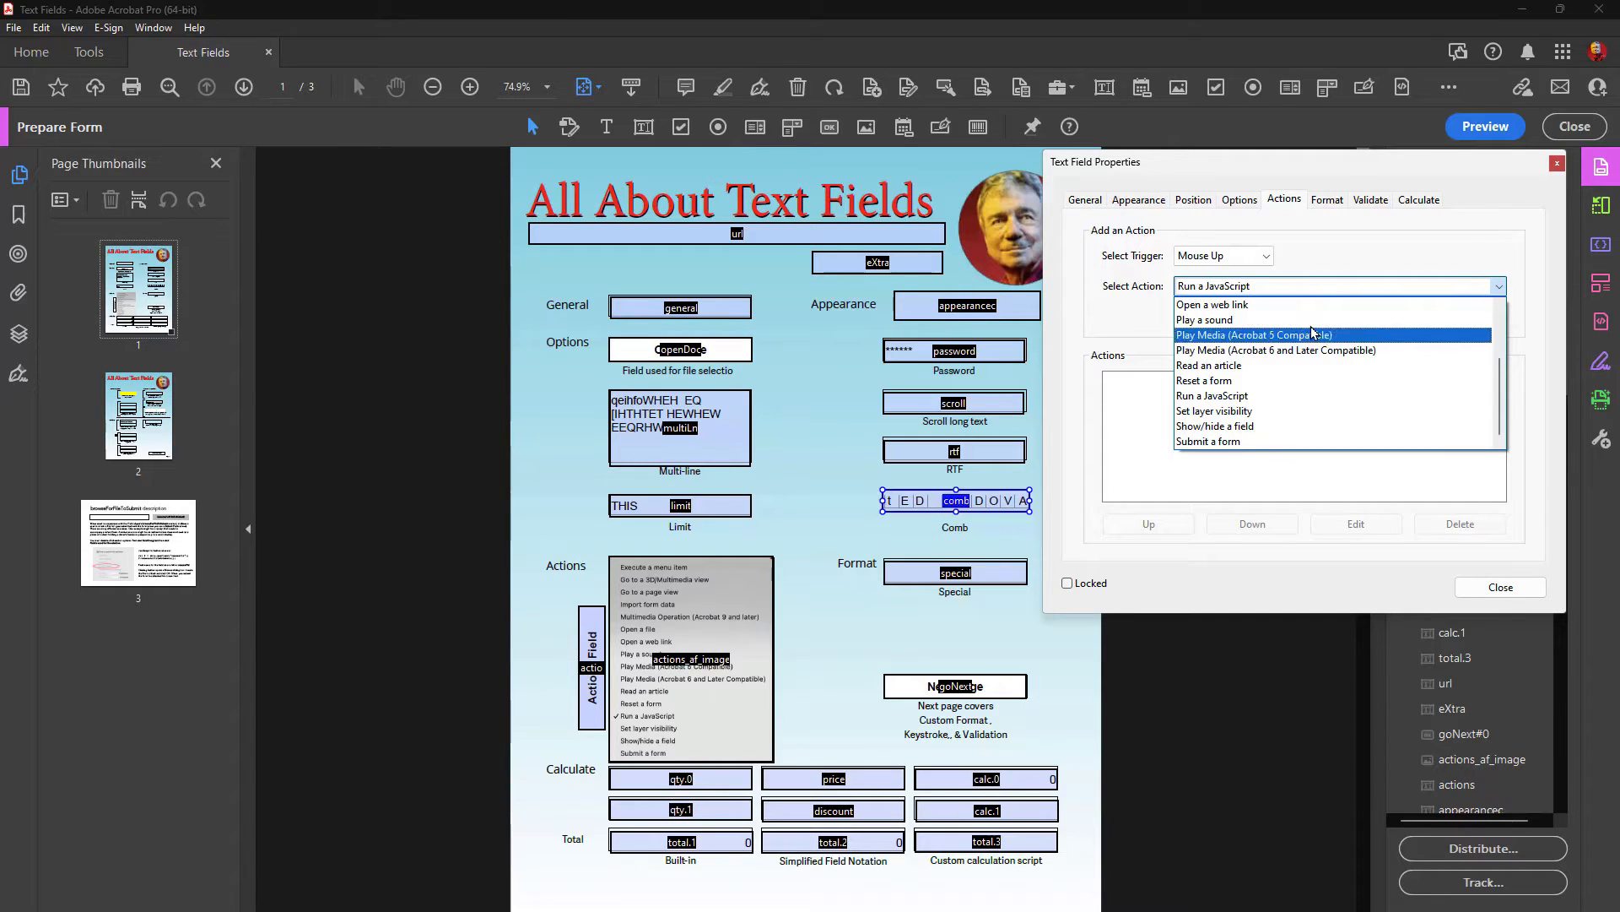
Step: Open the format settings of the special field and set its format category to Special
{"action": "left_click", "coordinate": [1342, 176]}
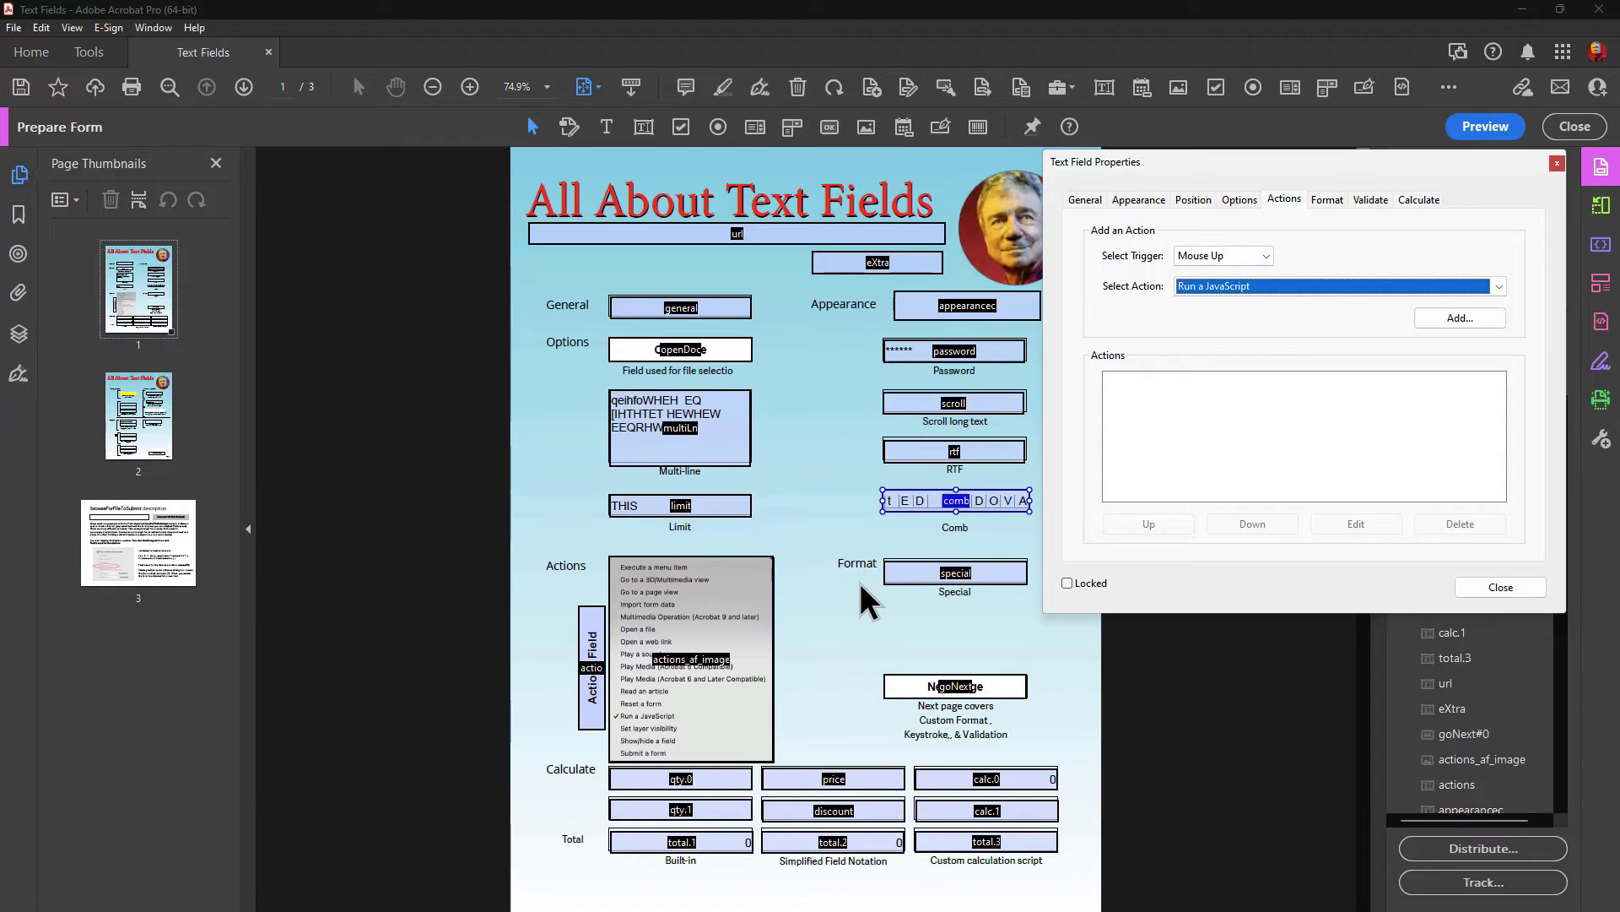
{"action": "left_click", "coordinate": [928, 574]}
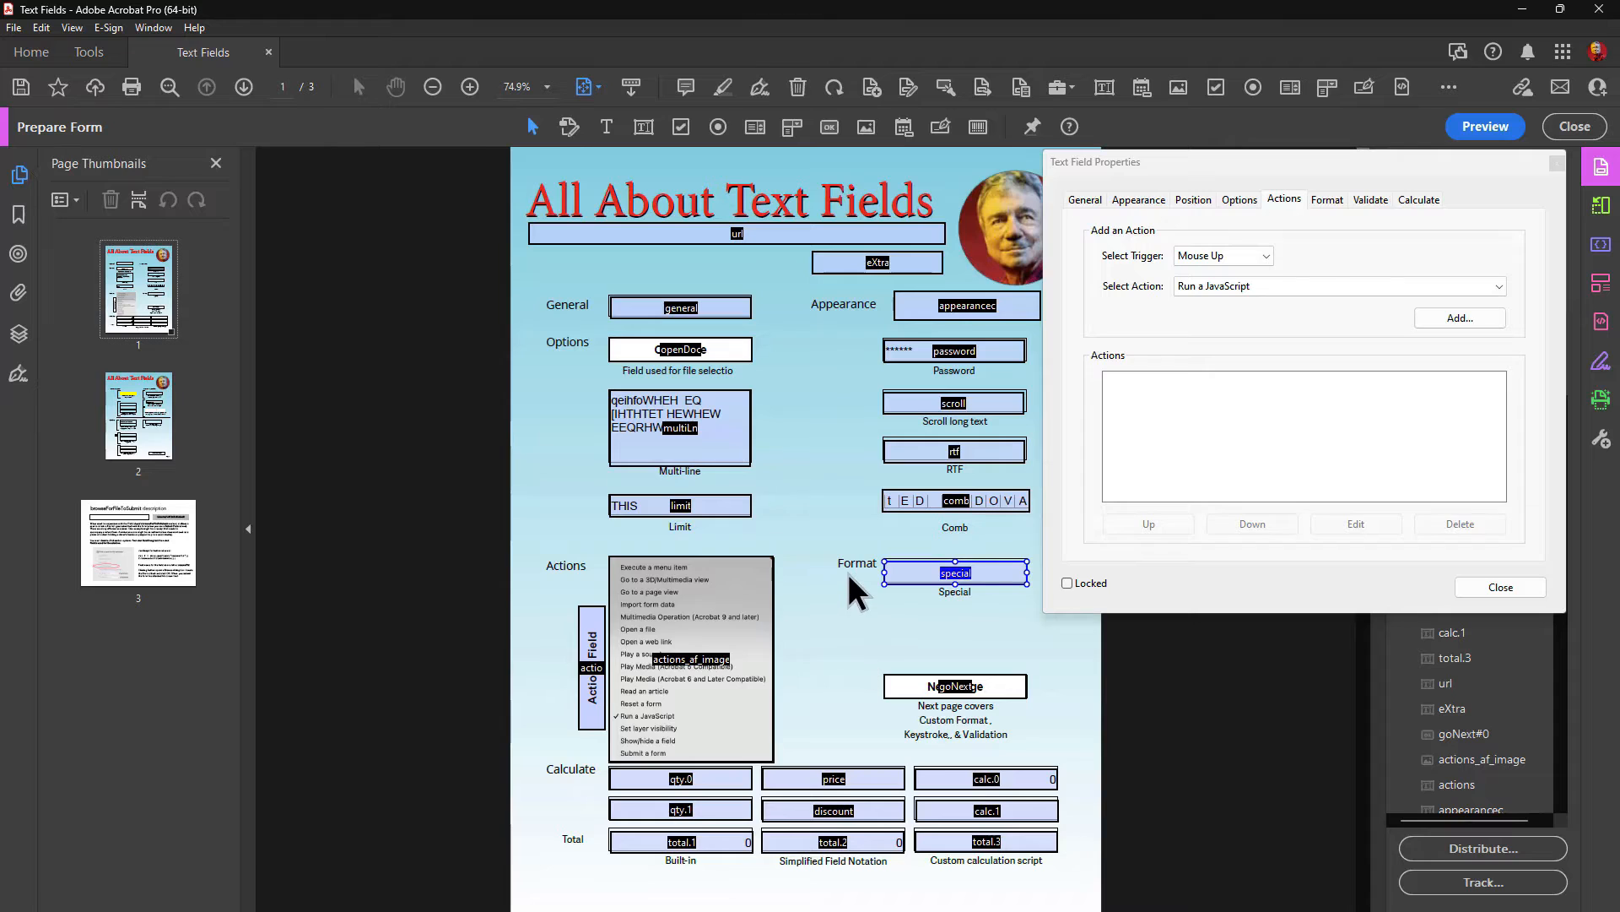
{"action": "left_click", "coordinate": [1327, 200]}
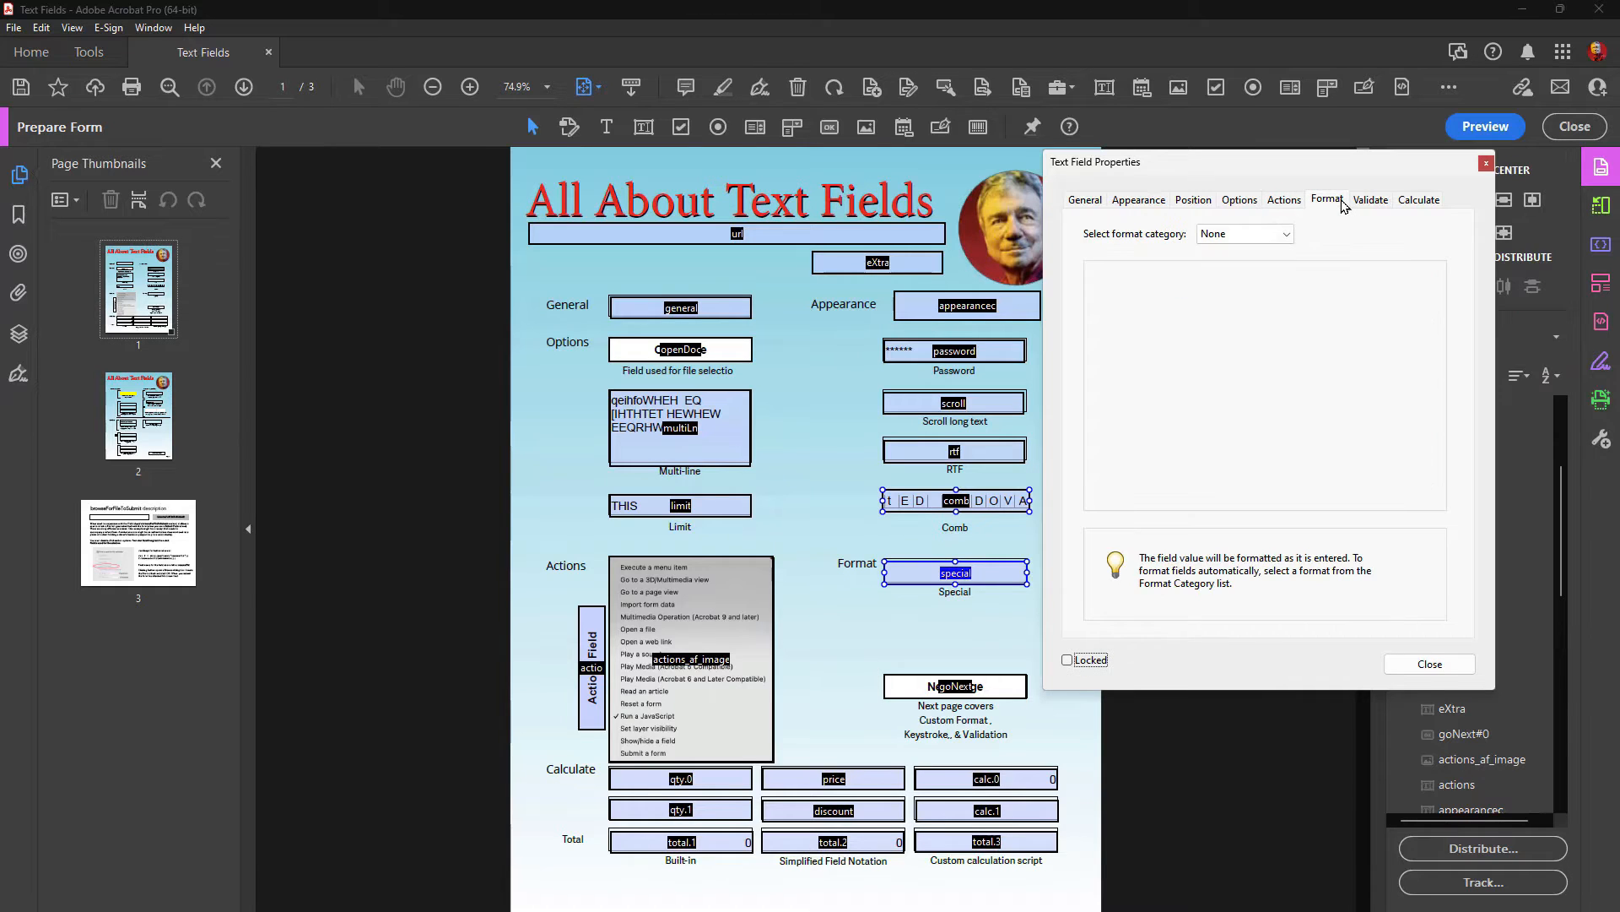
{"action": "left_click", "coordinate": [1242, 235]}
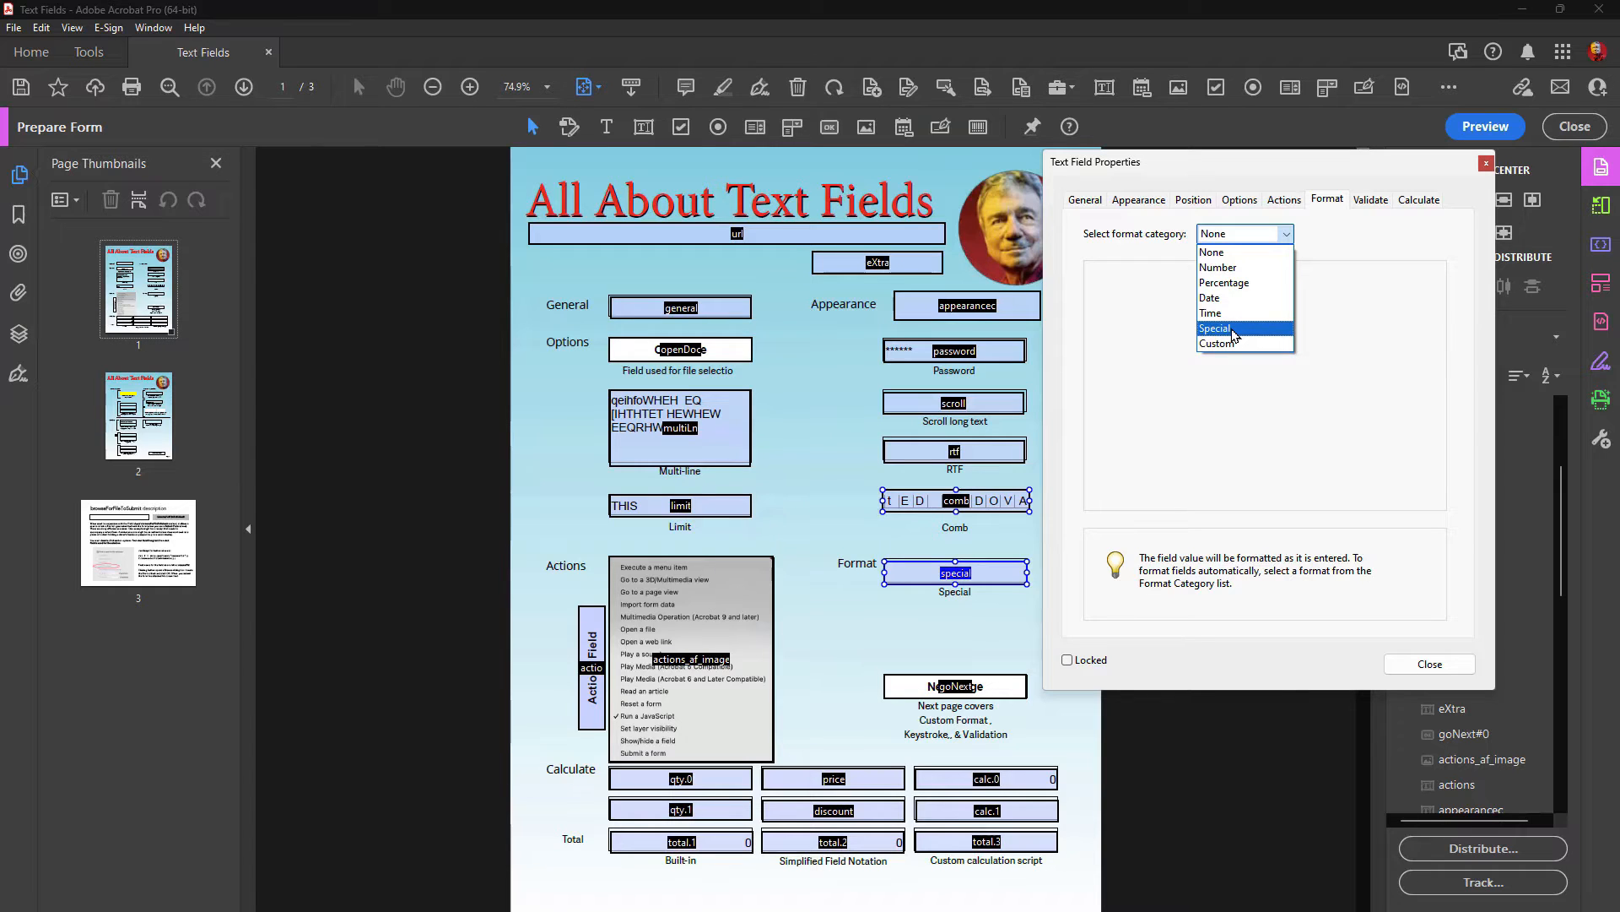
{"action": "left_click", "coordinate": [1234, 334]}
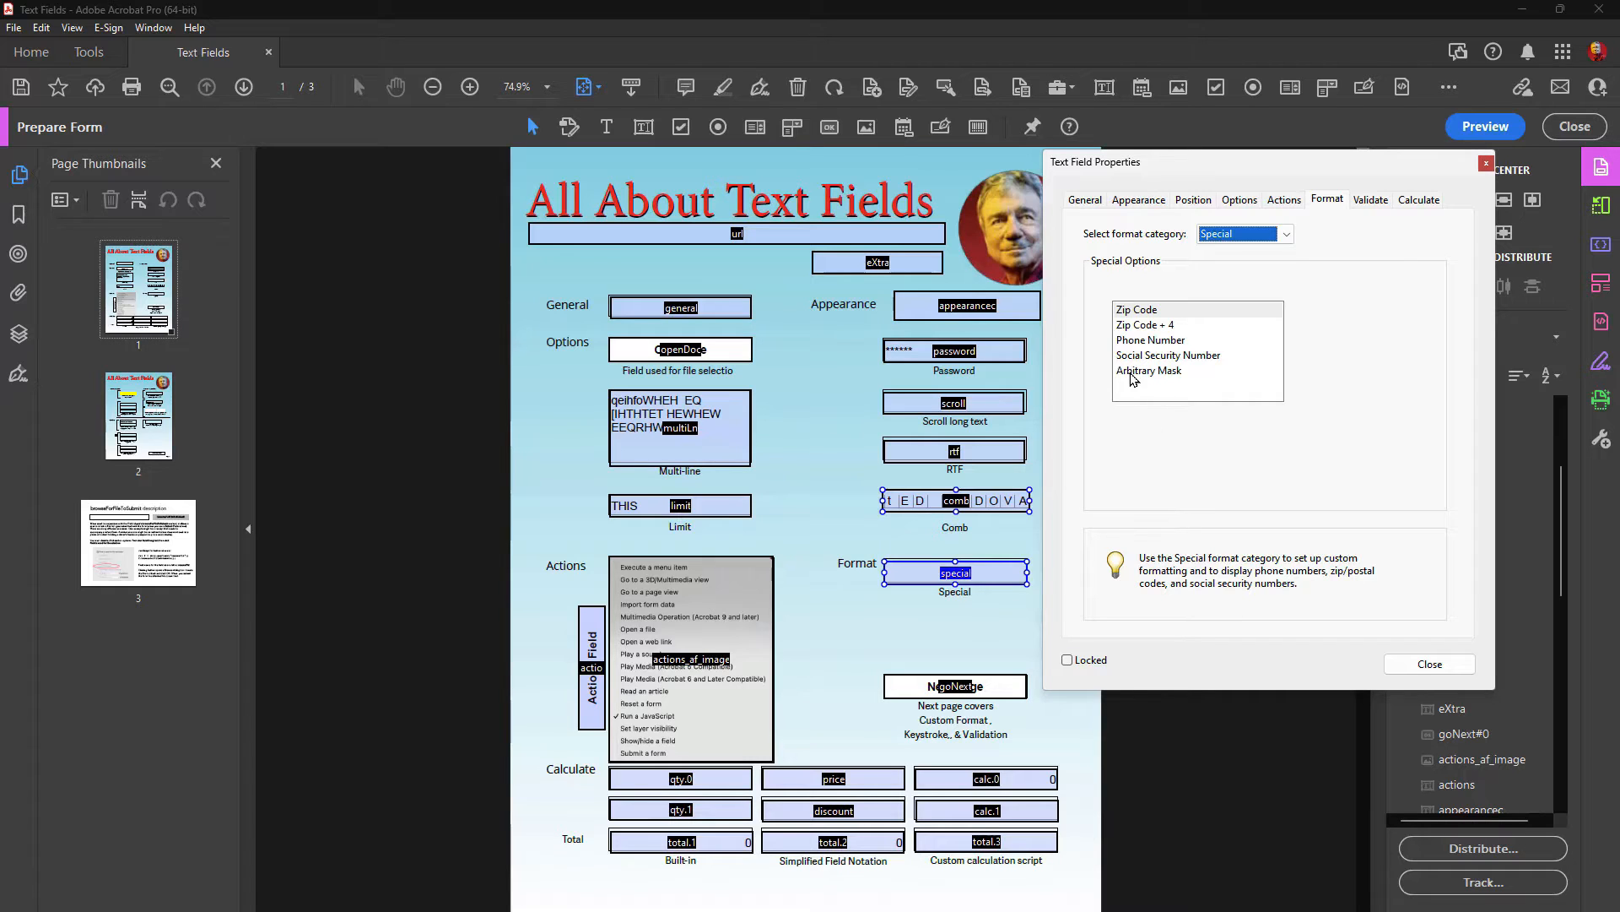
Step: Give the special field the Arbitrary Mask SA-9999 and close its properties
{"action": "left_click", "coordinate": [1173, 373]}
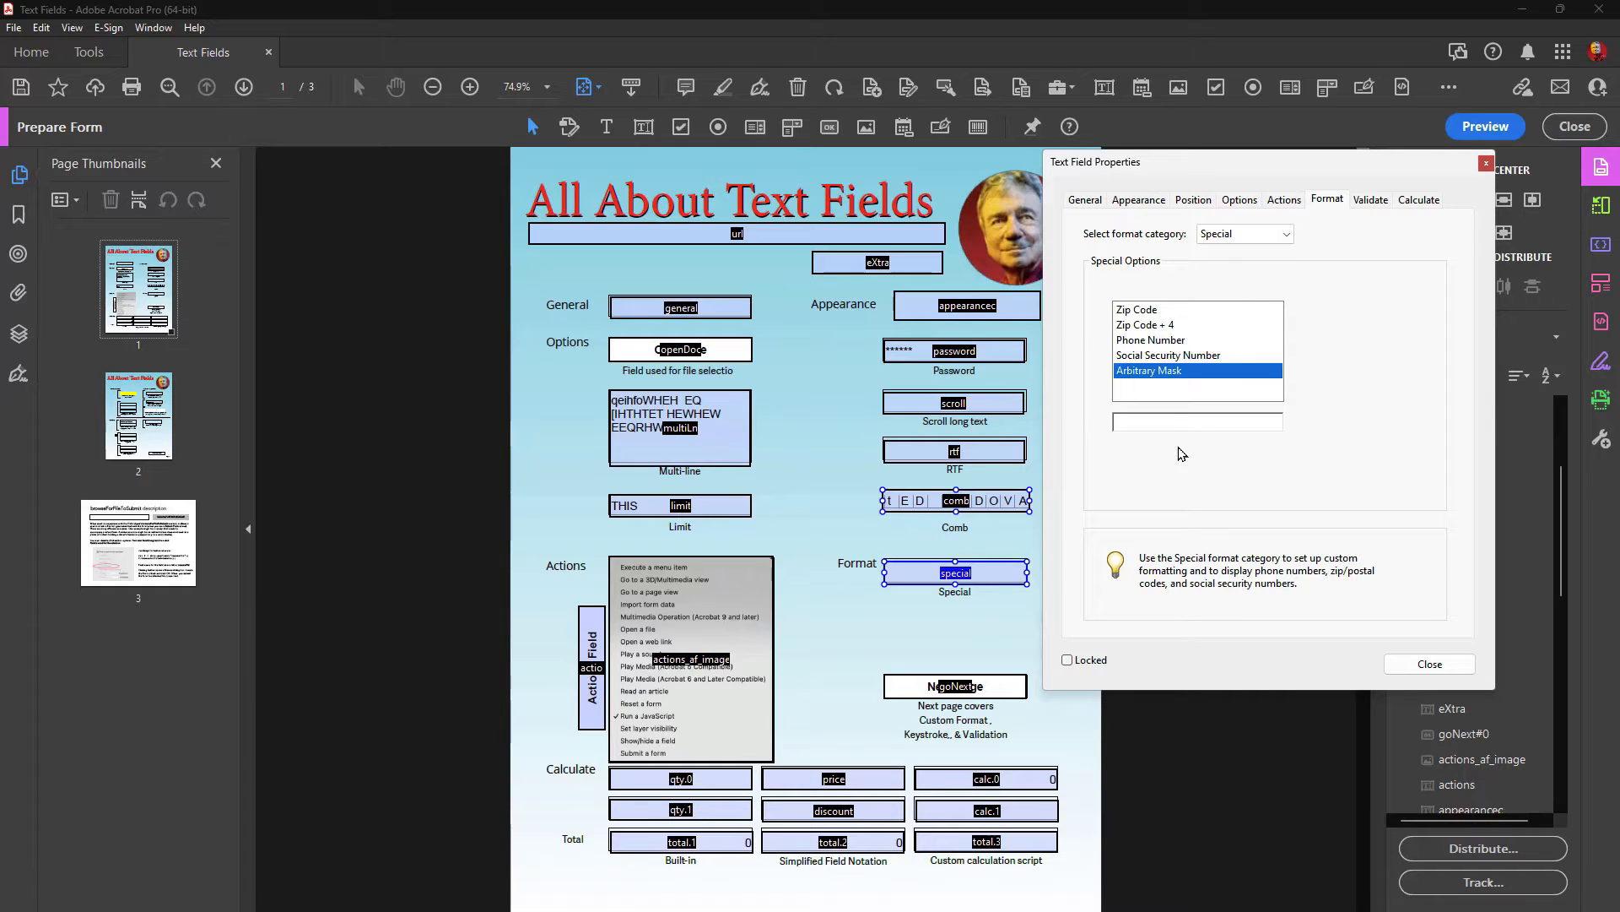
{"action": "left_click", "coordinate": [1170, 419]}
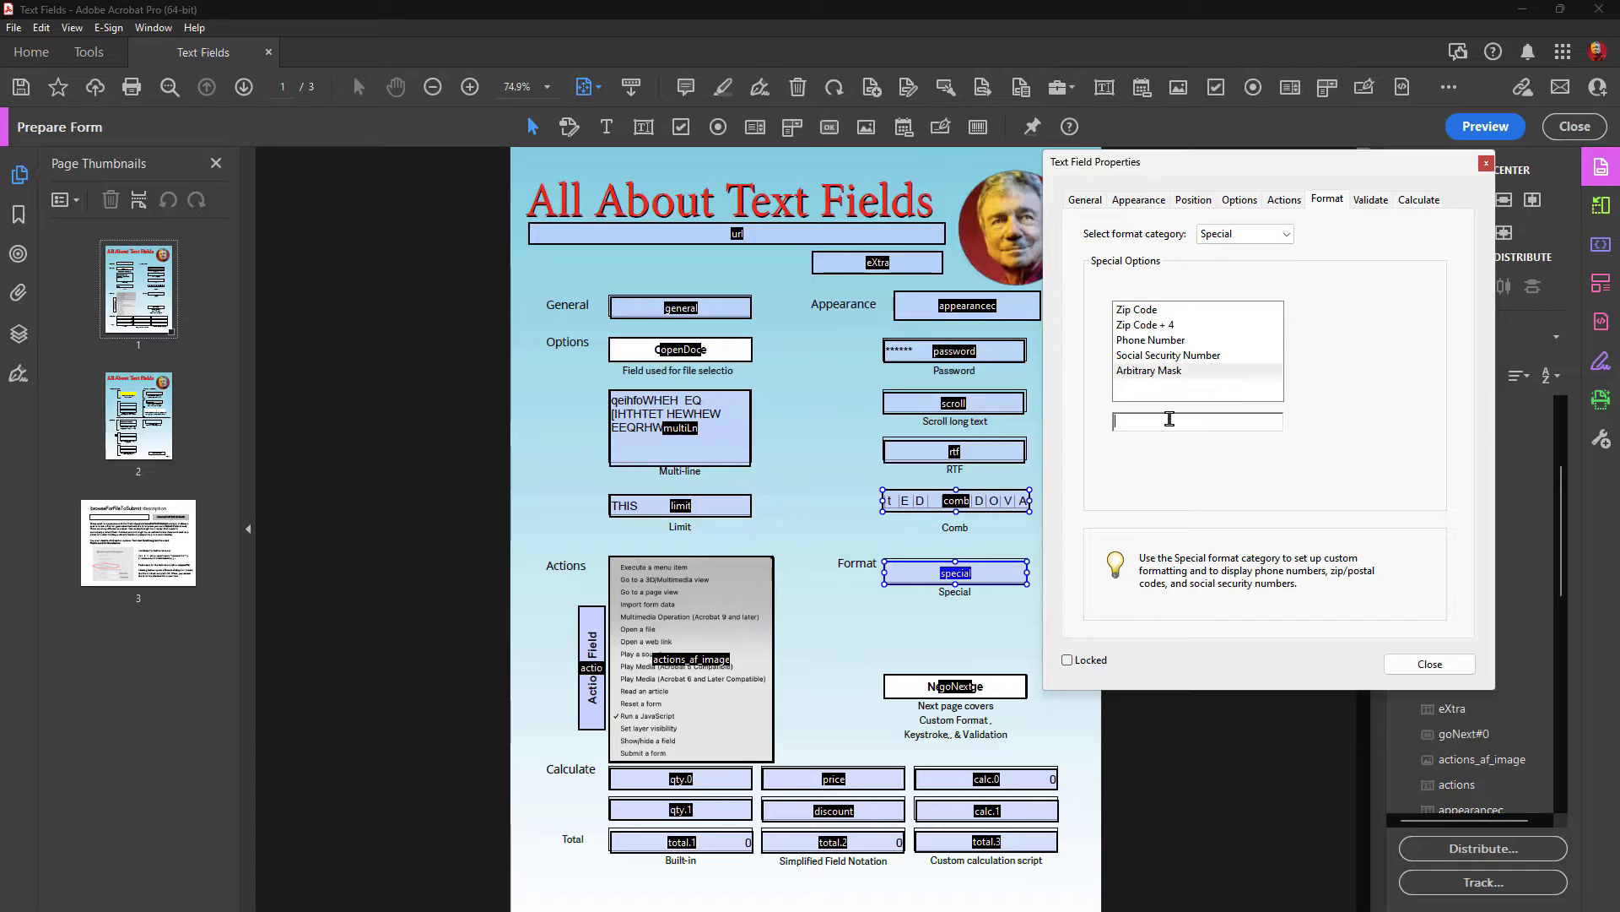
{"action": "type", "text": "a"}
{"action": "key", "text": "BackSpace"}
{"action": "type", "text": "SA"}
{"action": "type", "text": "-9999"}
{"action": "left_click", "coordinate": [1445, 663]}
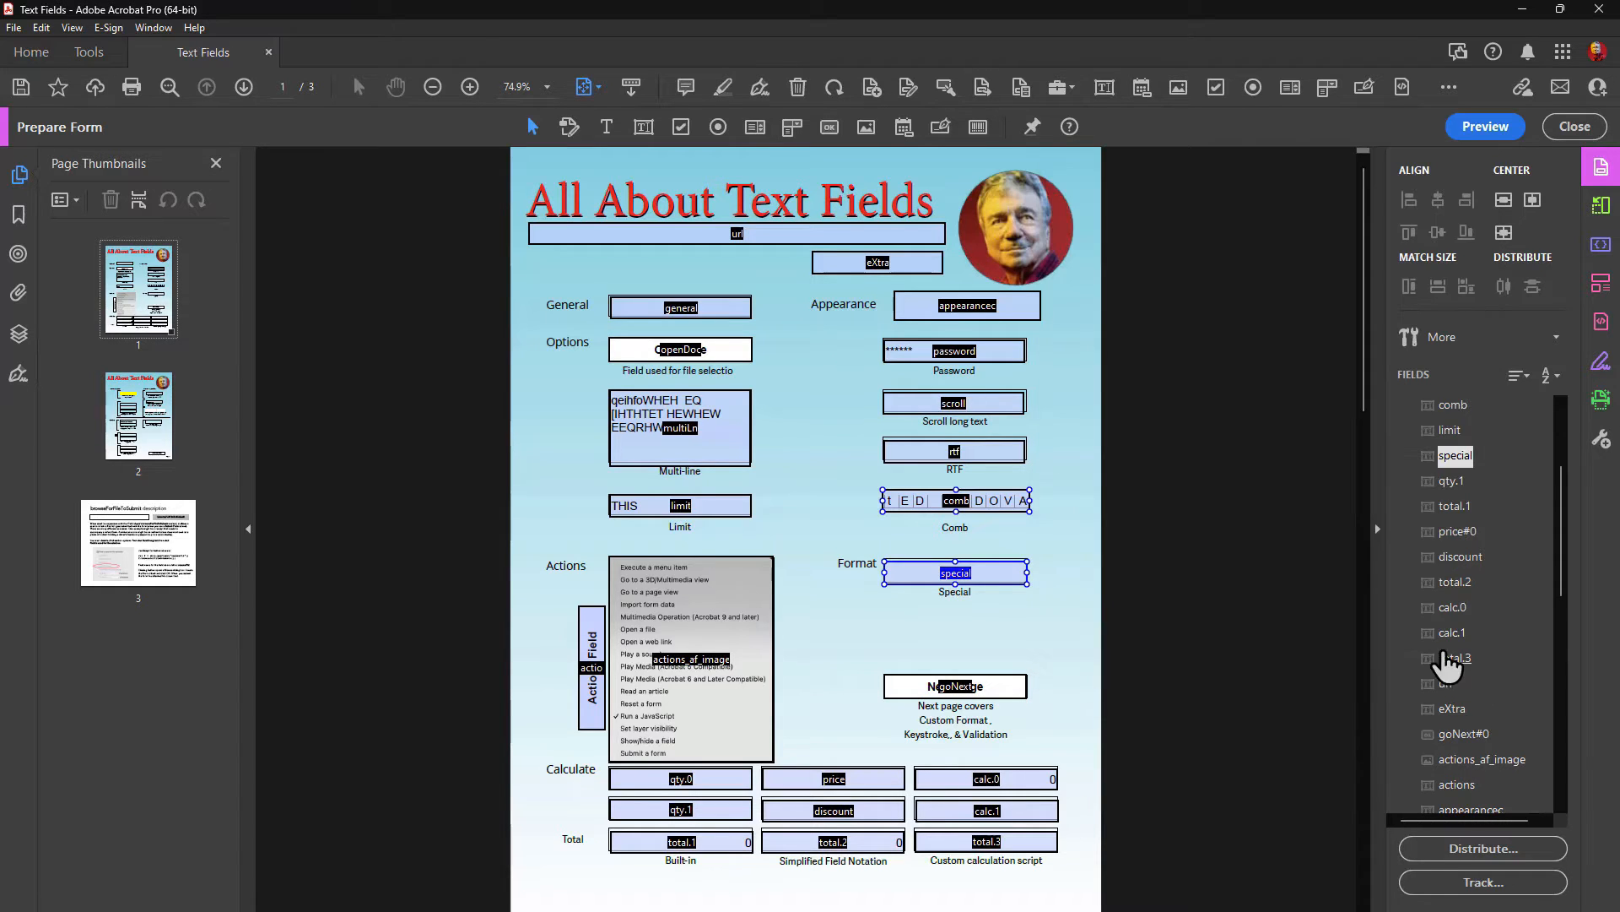
Step: Preview the form, enter SG-4325 in the Special field, and return to form editing
{"action": "left_click", "coordinate": [1461, 128]}
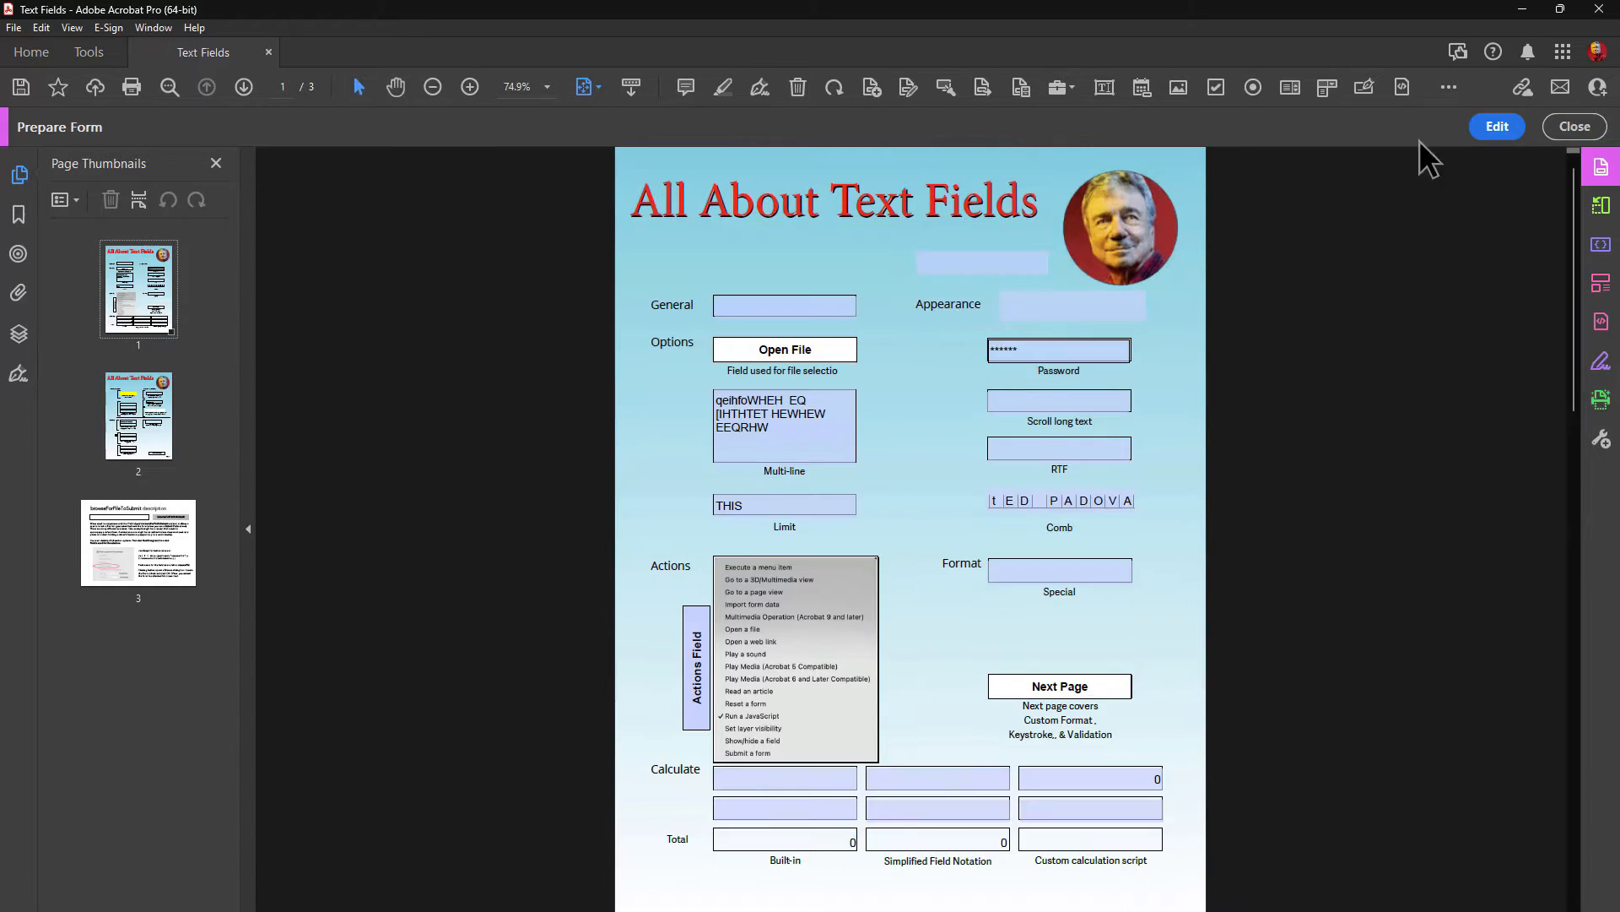
{"action": "left_click", "coordinate": [1067, 567]}
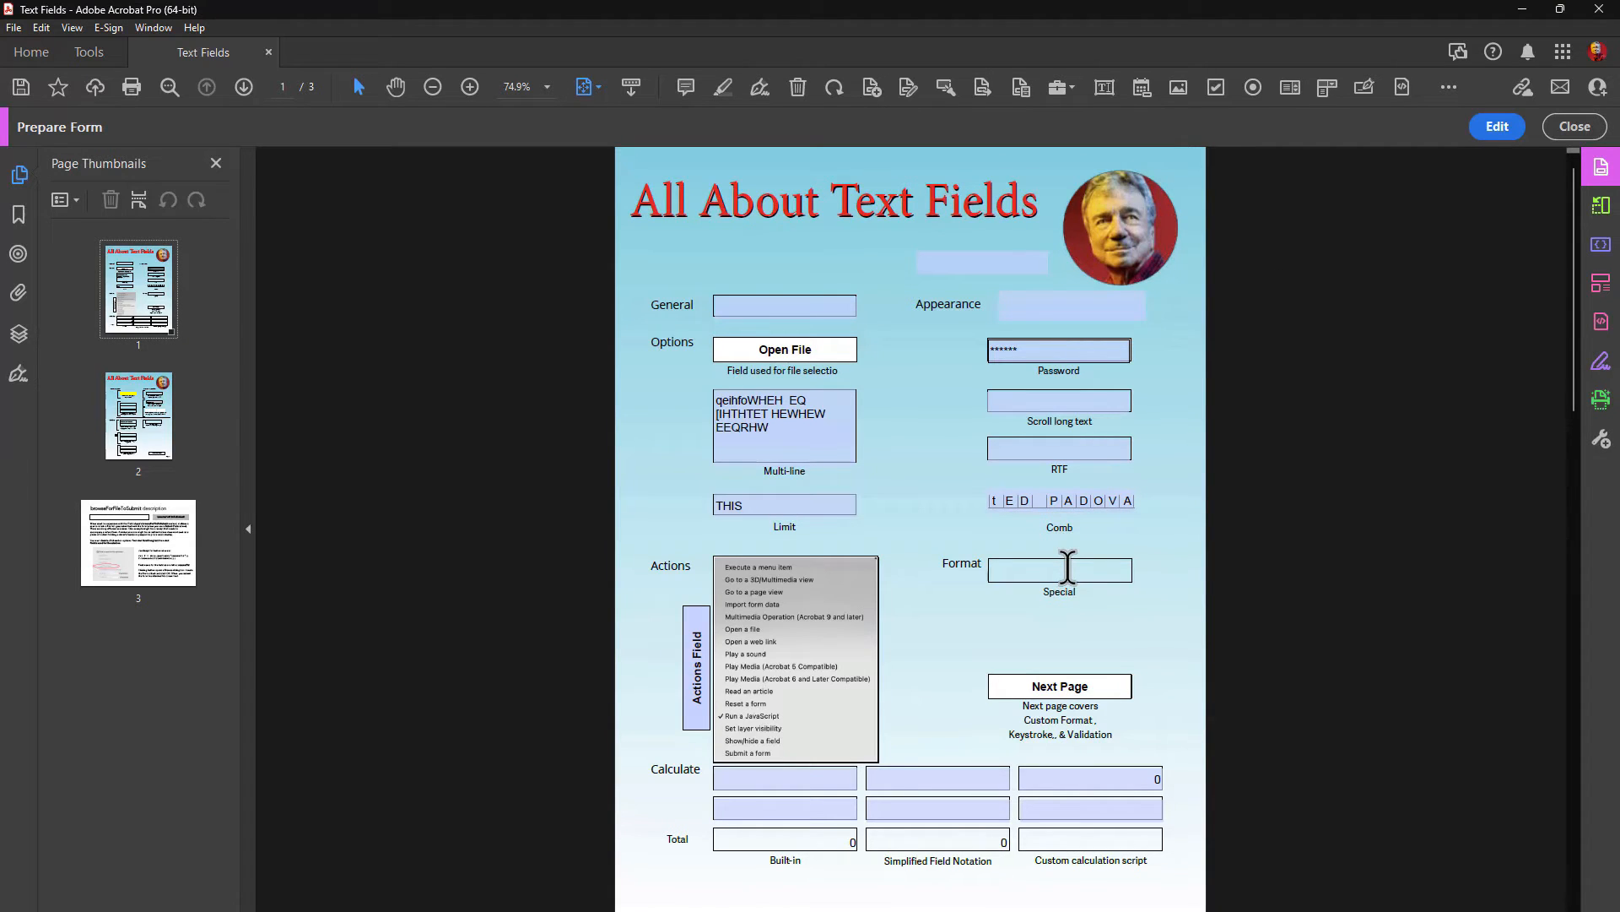
{"action": "type", "text": "SG-3"}
{"action": "key", "text": "BackSpace"}
{"action": "type", "text": "4325"}
{"action": "left_click", "coordinate": [1496, 127]}
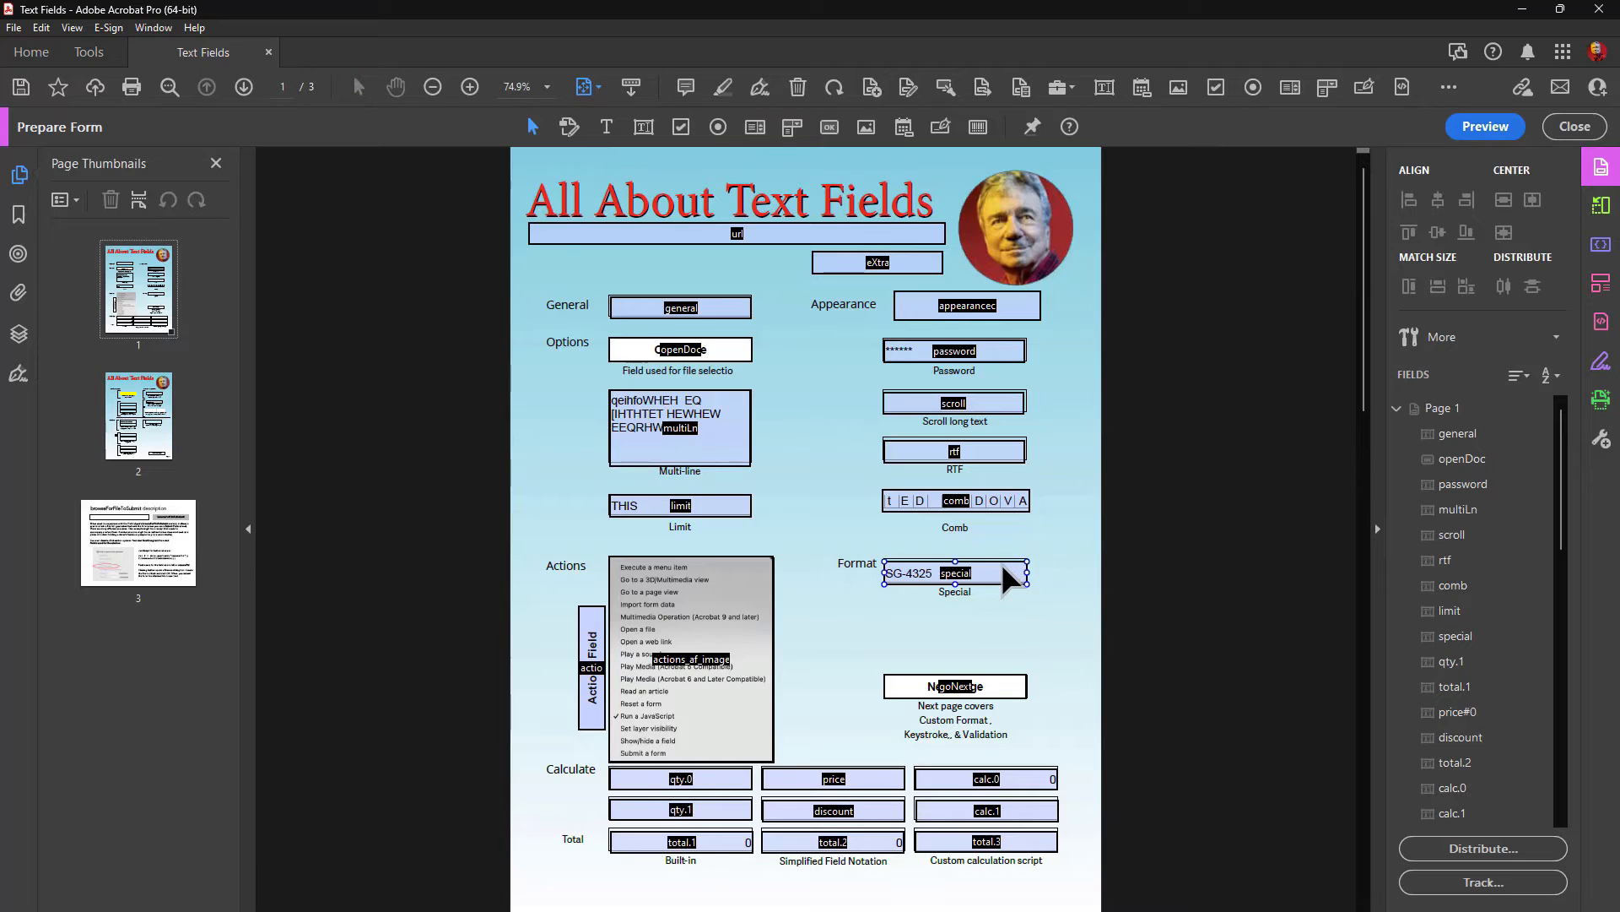
Step: Reopen the special field's properties and change its format category to Custom
{"action": "double_click", "coordinate": [1002, 566]}
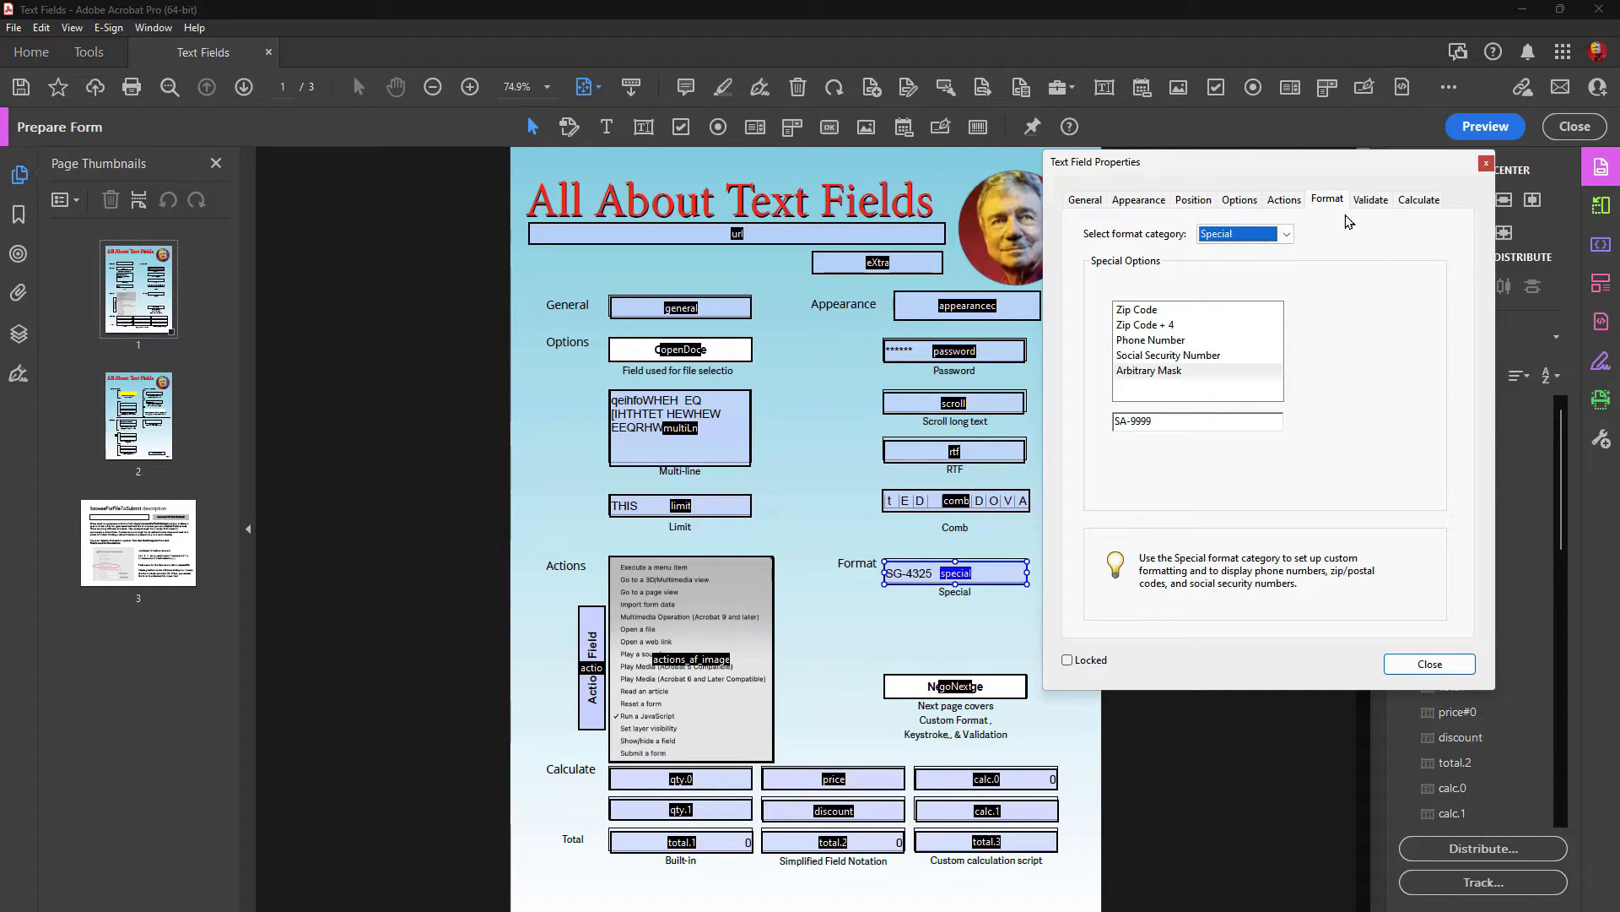
{"action": "left_click", "coordinate": [1283, 233]}
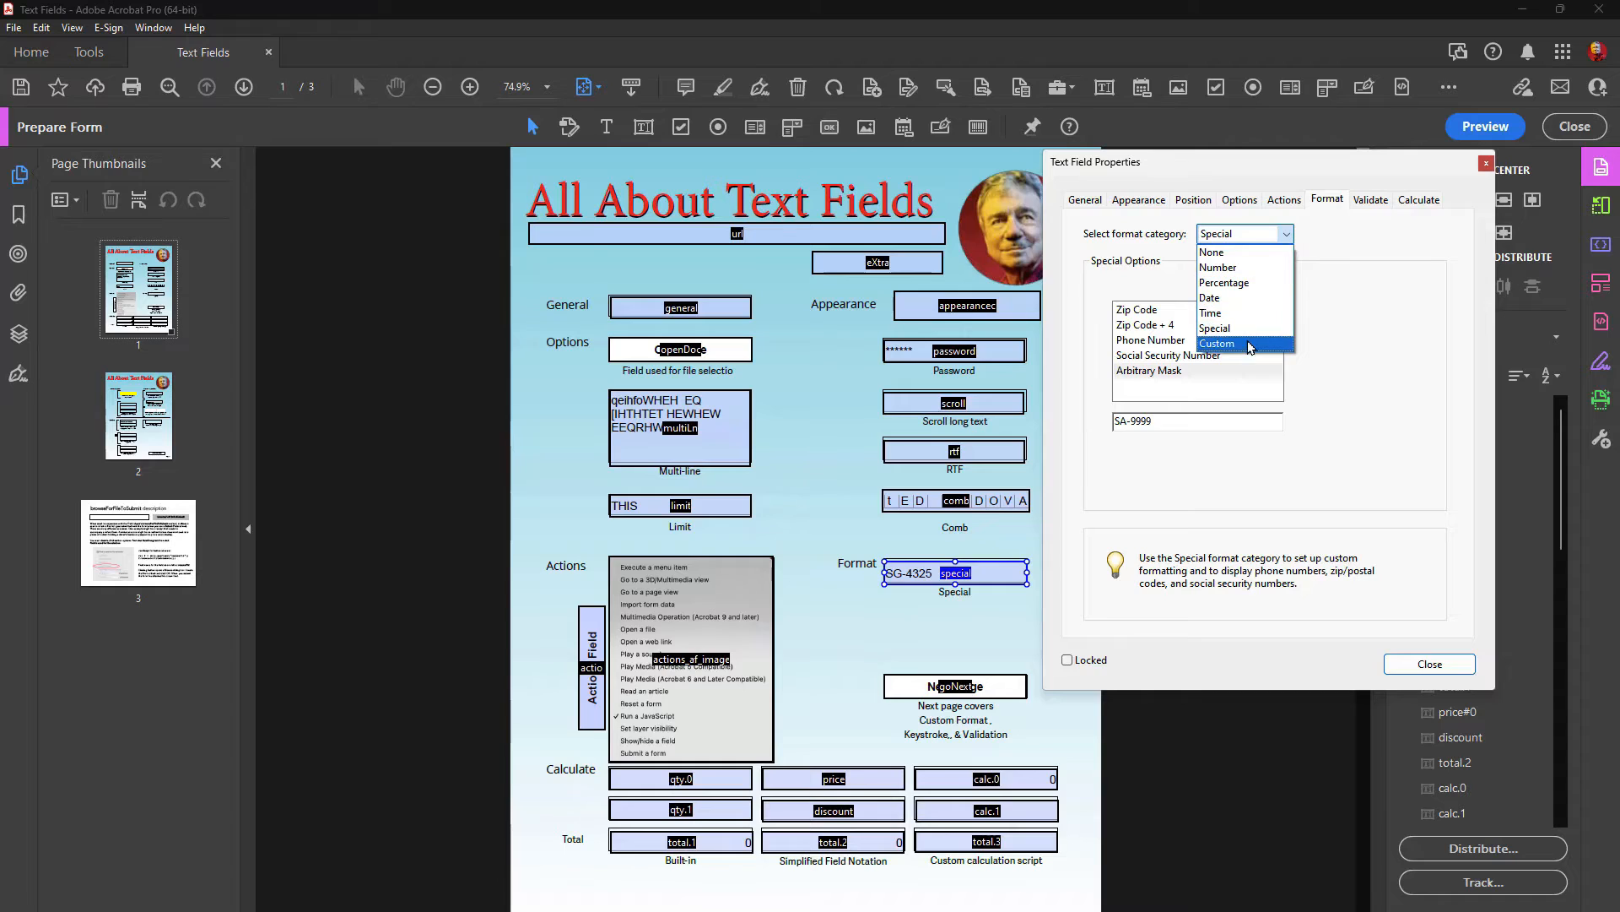
{"action": "left_click", "coordinate": [1250, 348]}
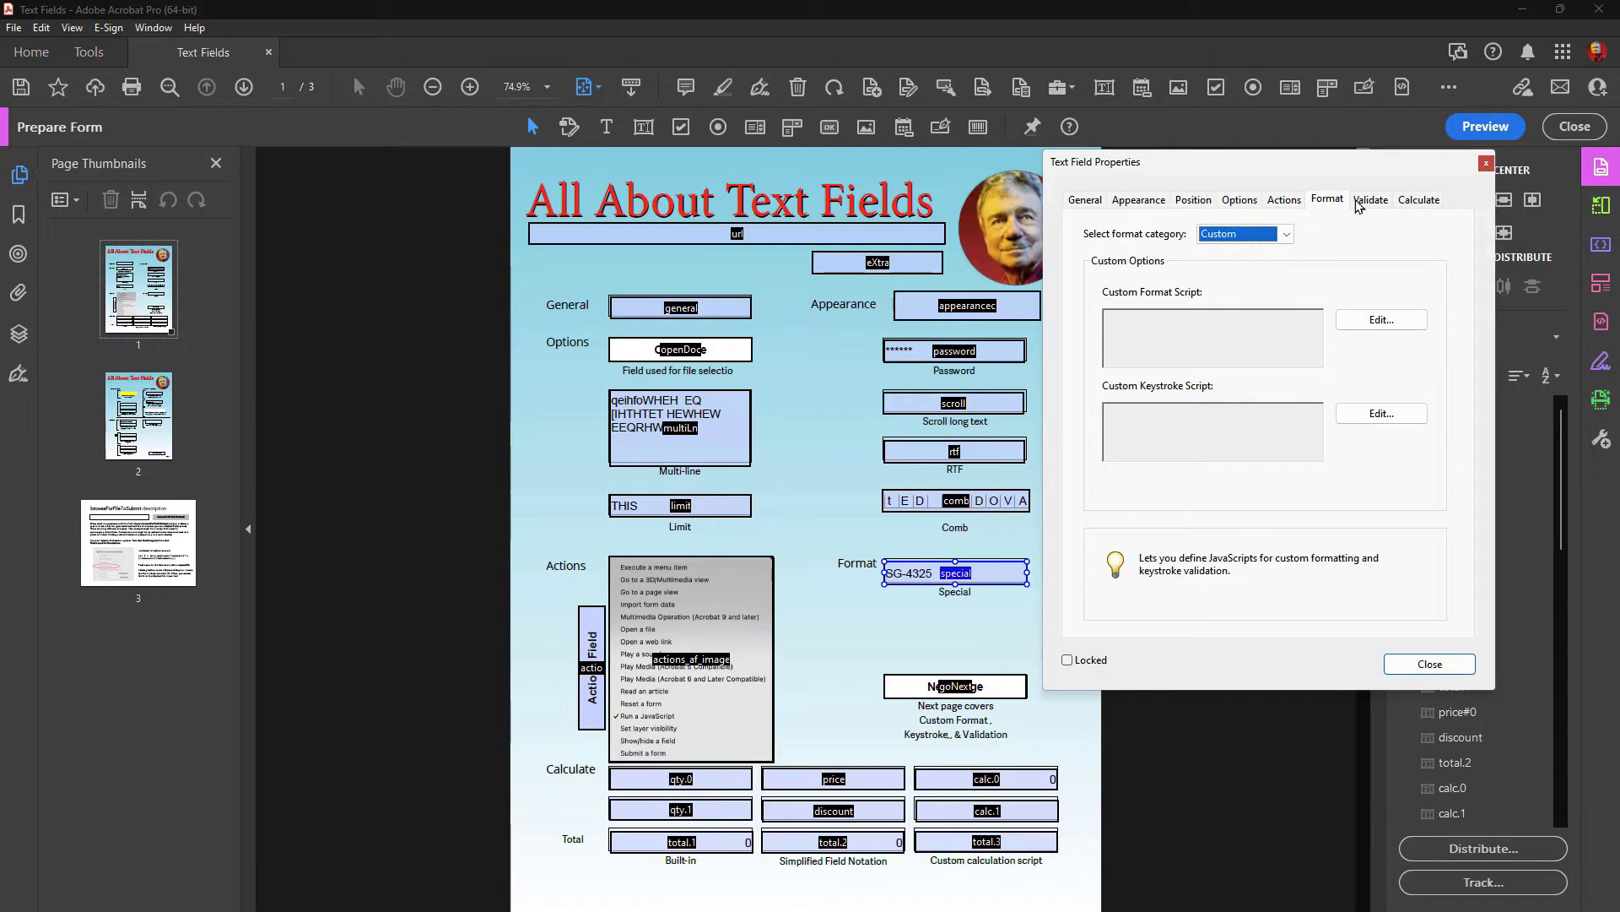
Step: Review the special field's calculation options, including the built-in functions list and the simplified field notation
{"action": "left_click", "coordinate": [1420, 200]}
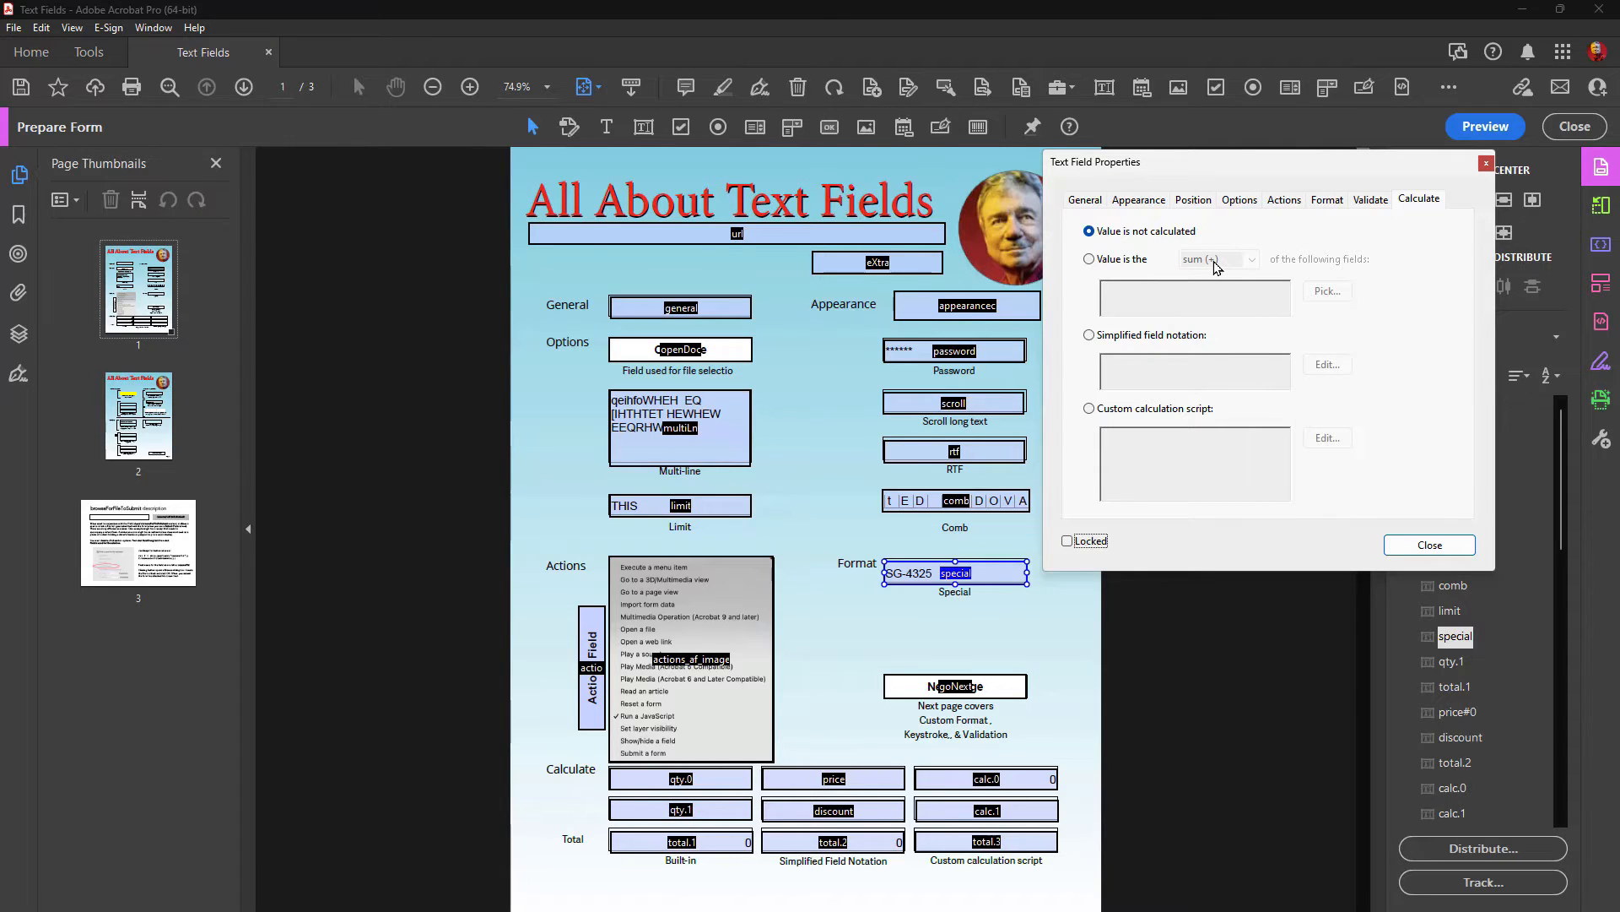
{"action": "left_click", "coordinate": [1116, 259]}
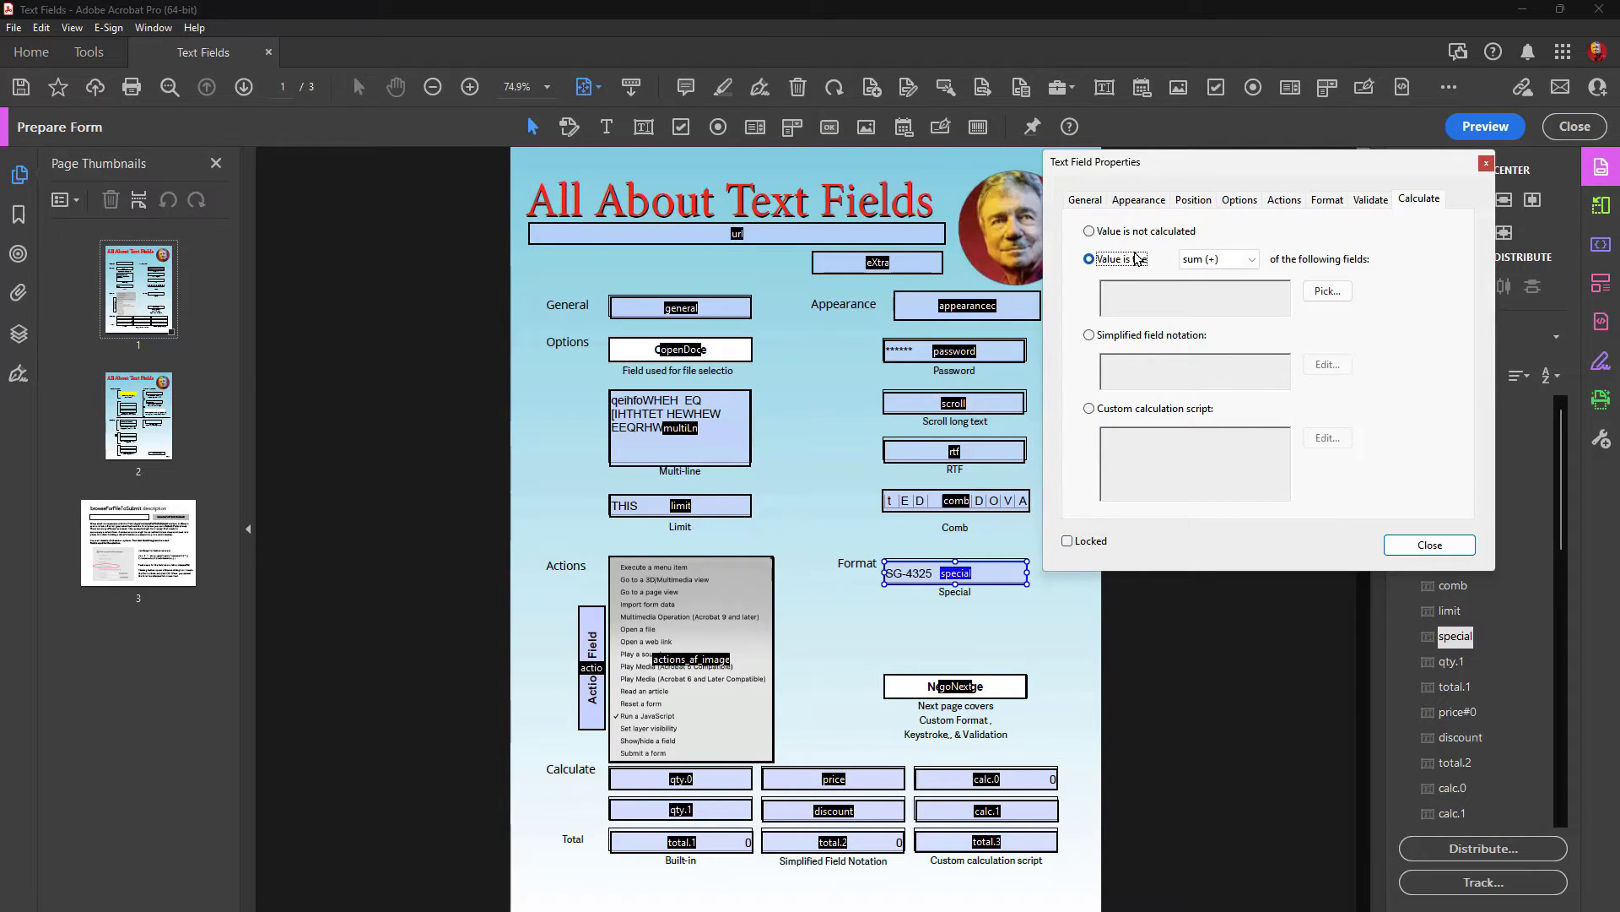
{"action": "left_click", "coordinate": [1221, 260]}
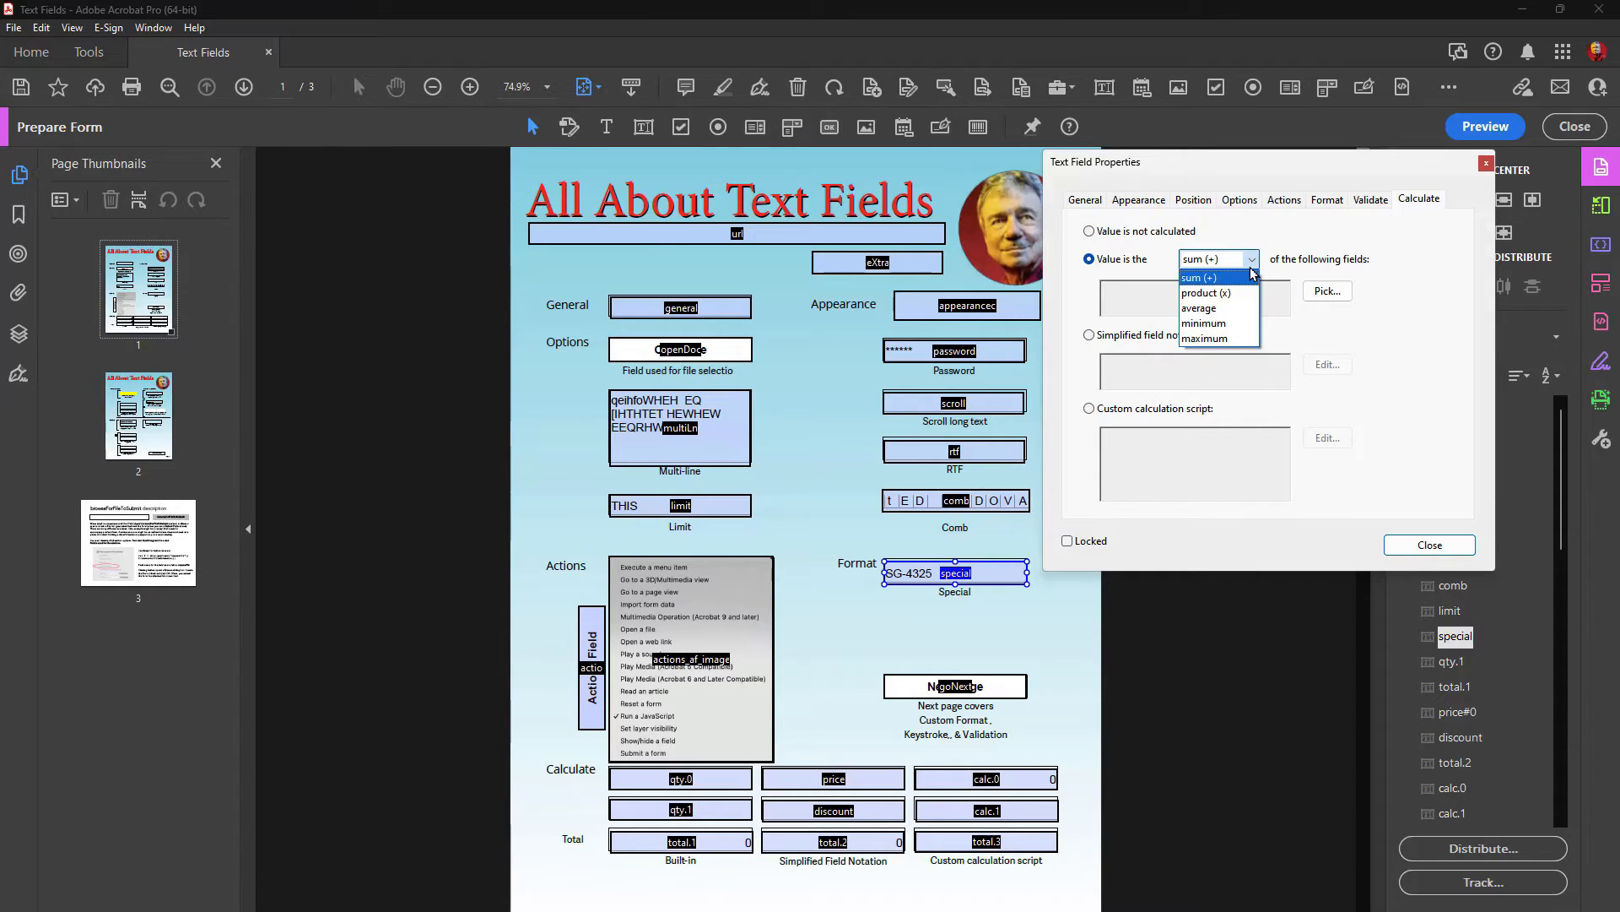
{"action": "left_click", "coordinate": [1265, 220]}
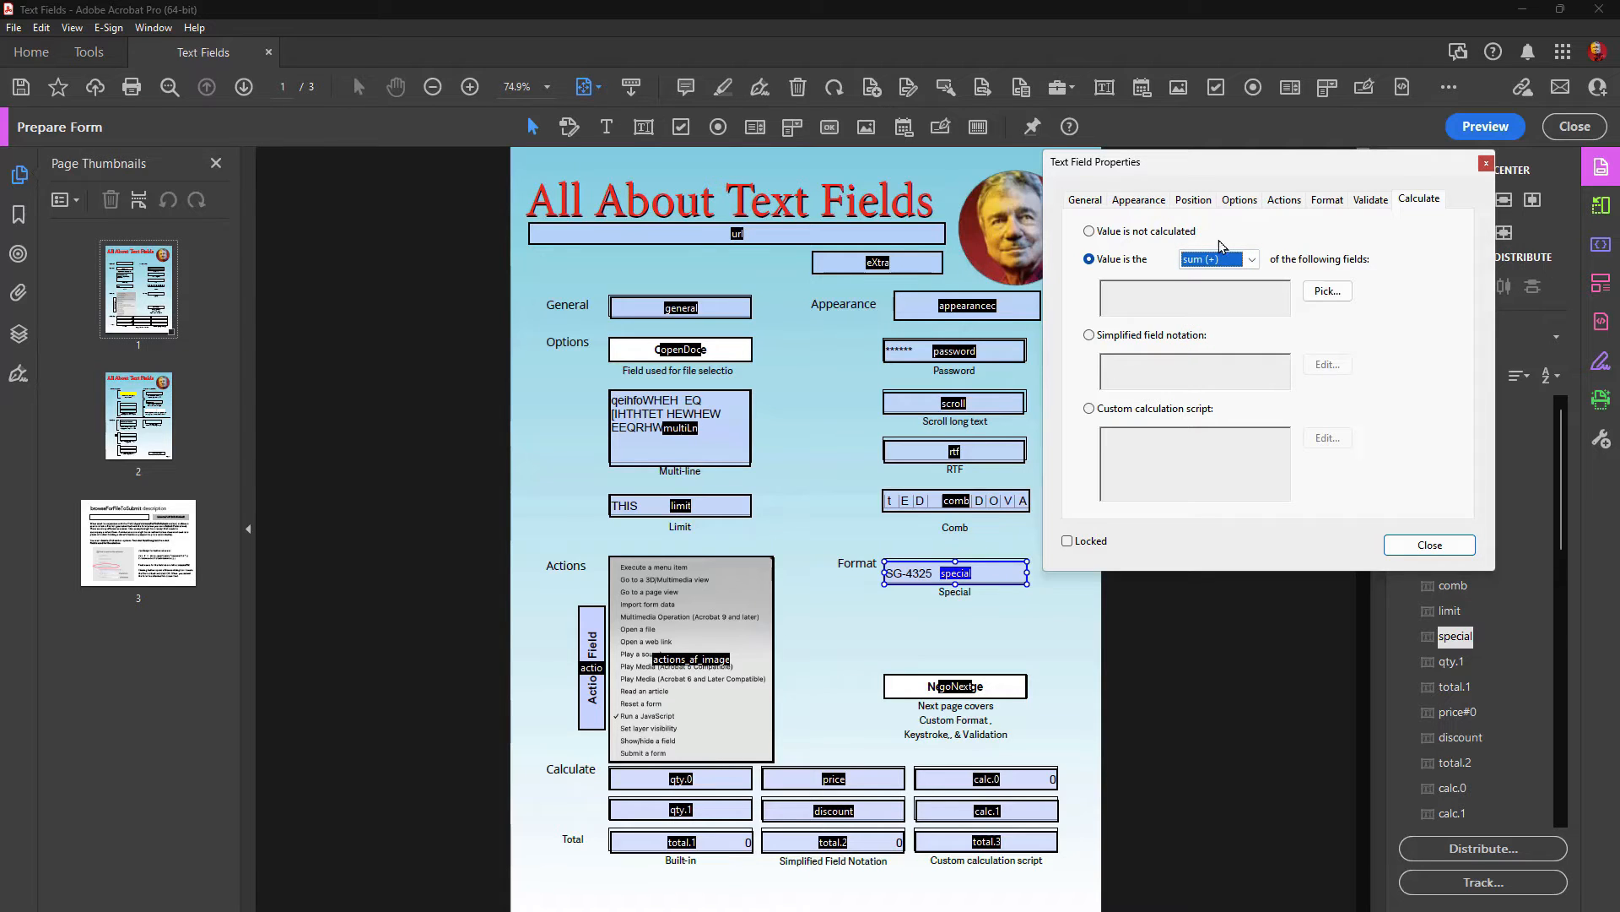
{"action": "left_click", "coordinate": [1092, 336]}
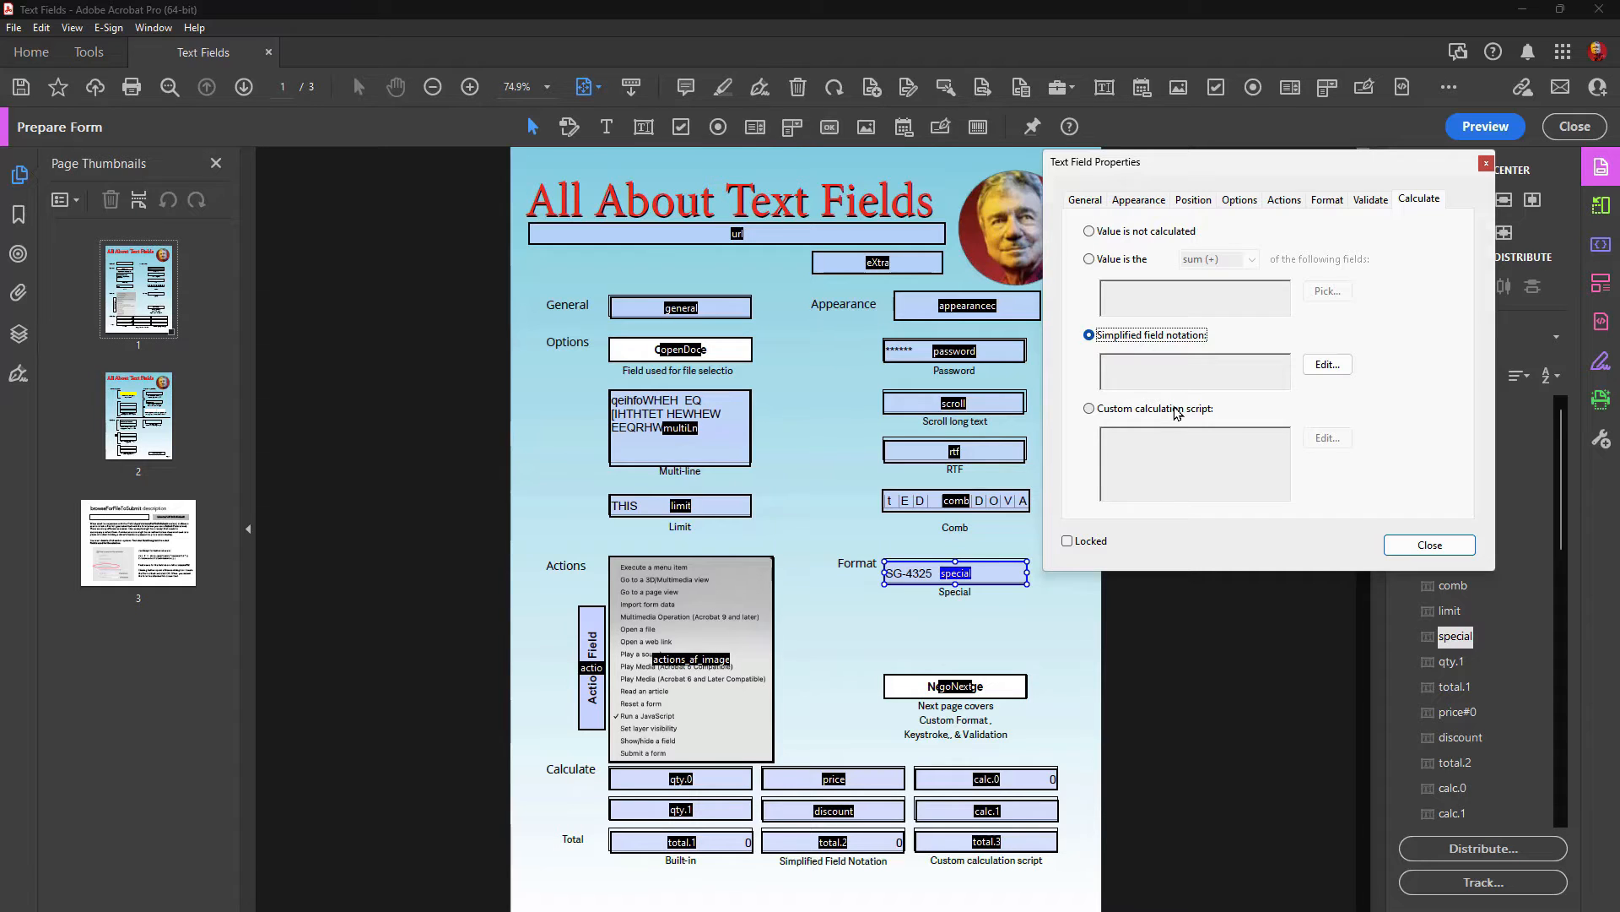
Step: Try to pick the parent field qty as the source of the total.1 field's sum calculation
{"action": "left_click", "coordinate": [697, 838]}
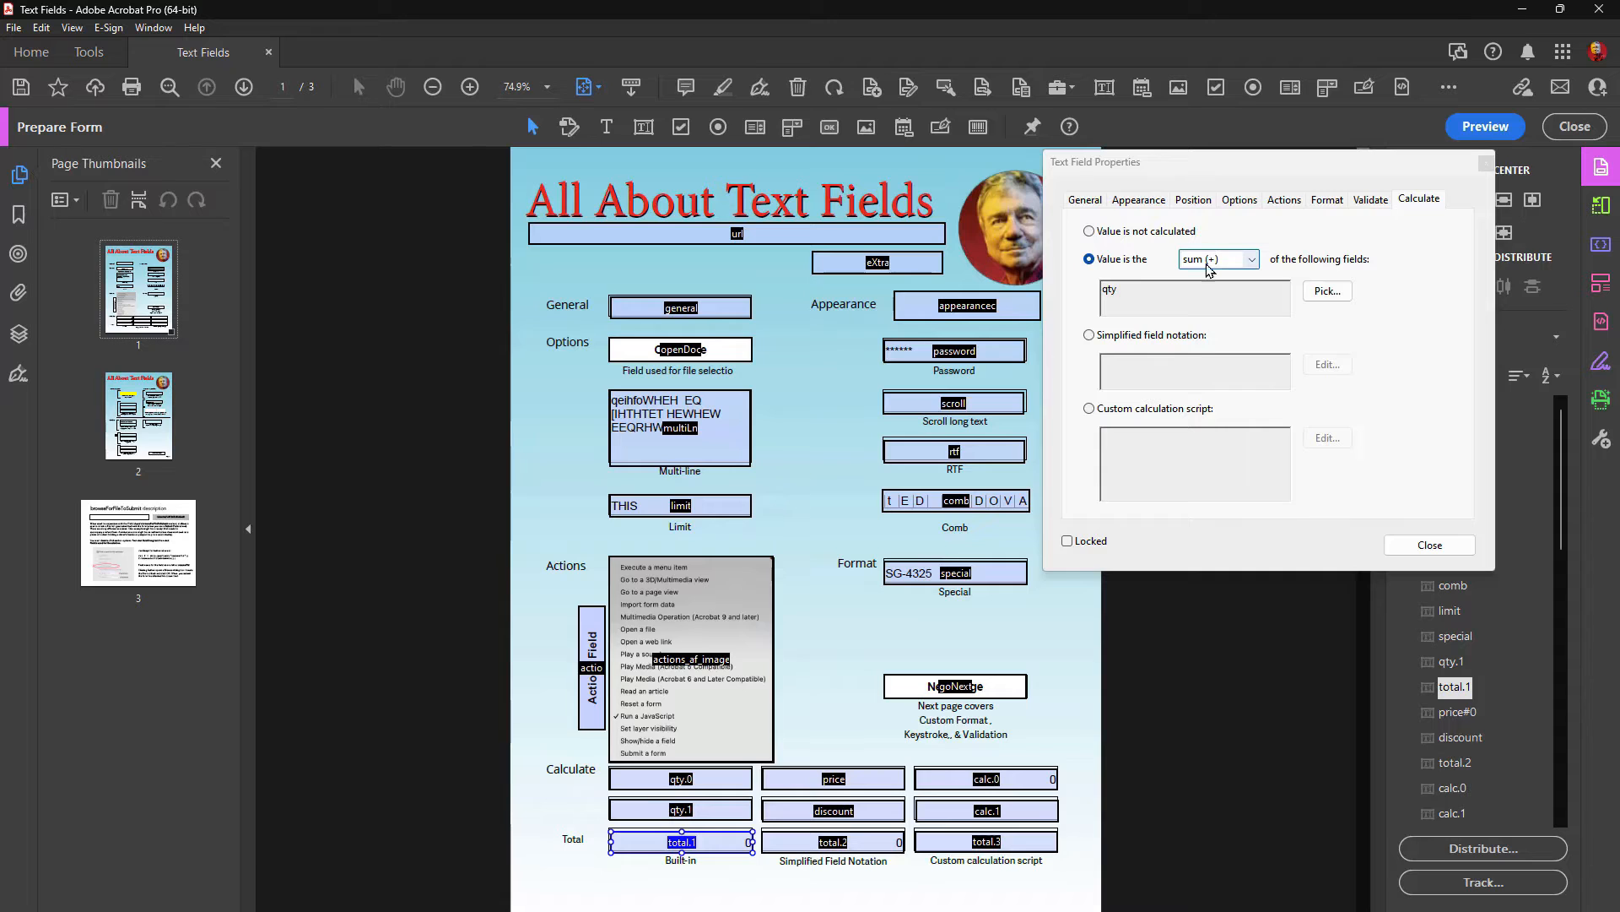
{"action": "left_click", "coordinate": [1316, 291]}
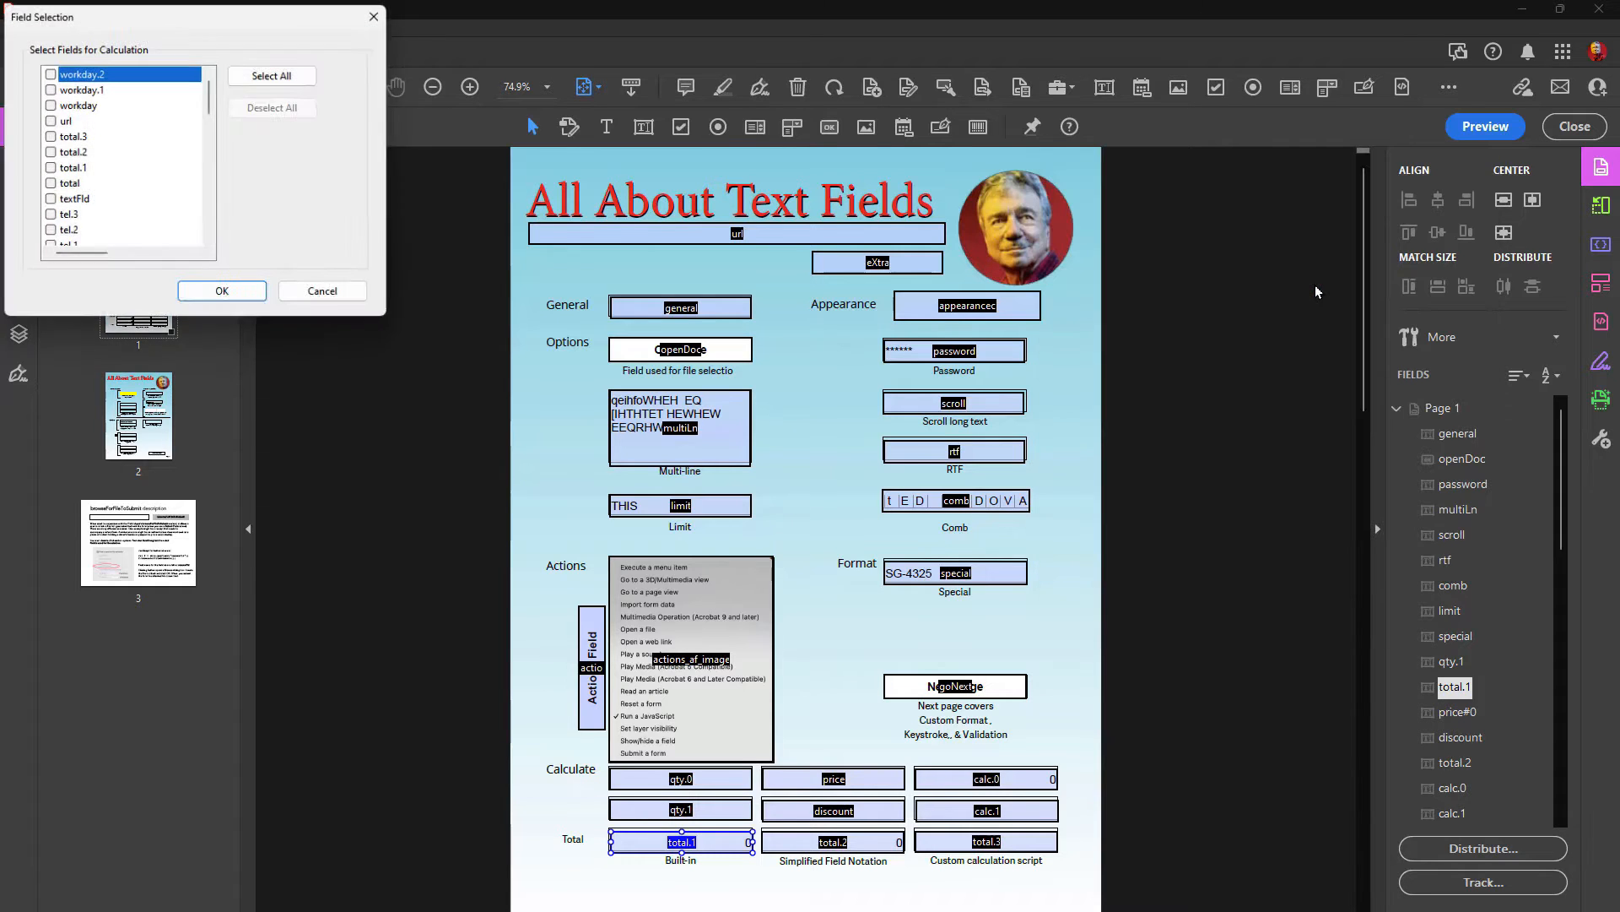
{"action": "left_click_drag", "start_coordinate": [234, 17], "coordinate": [1091, 144]}
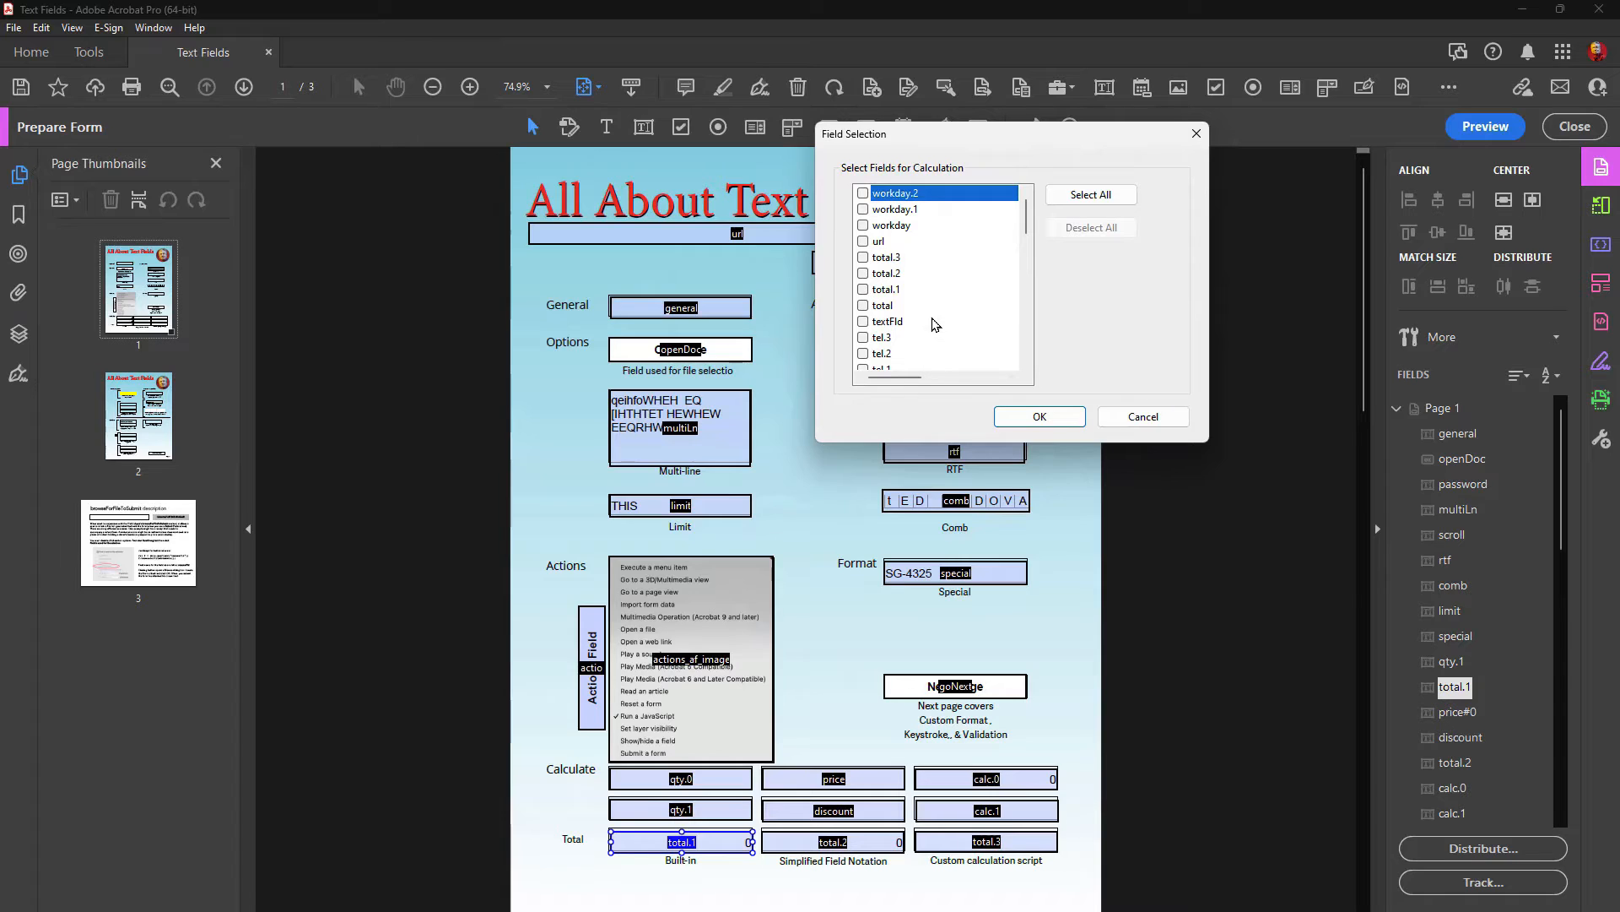
{"action": "scroll", "coordinate": [937, 320], "scroll_direction": "down", "scroll_amount": 3}
{"action": "scroll", "coordinate": [937, 319], "scroll_direction": "down", "scroll_amount": 2}
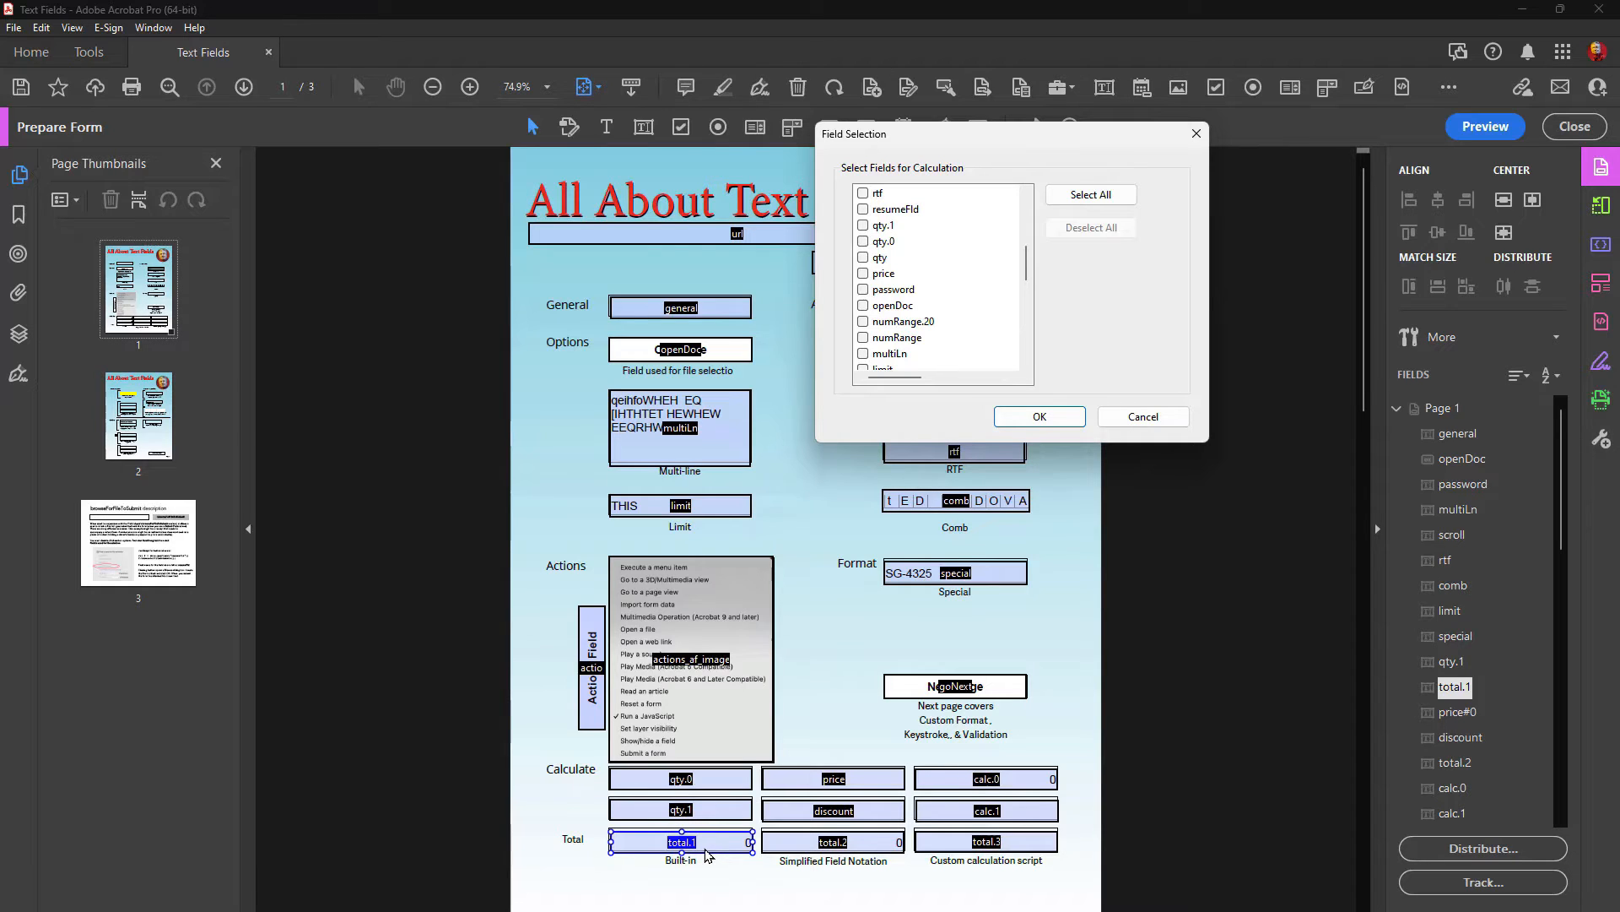
{"action": "left_click", "coordinate": [864, 257]}
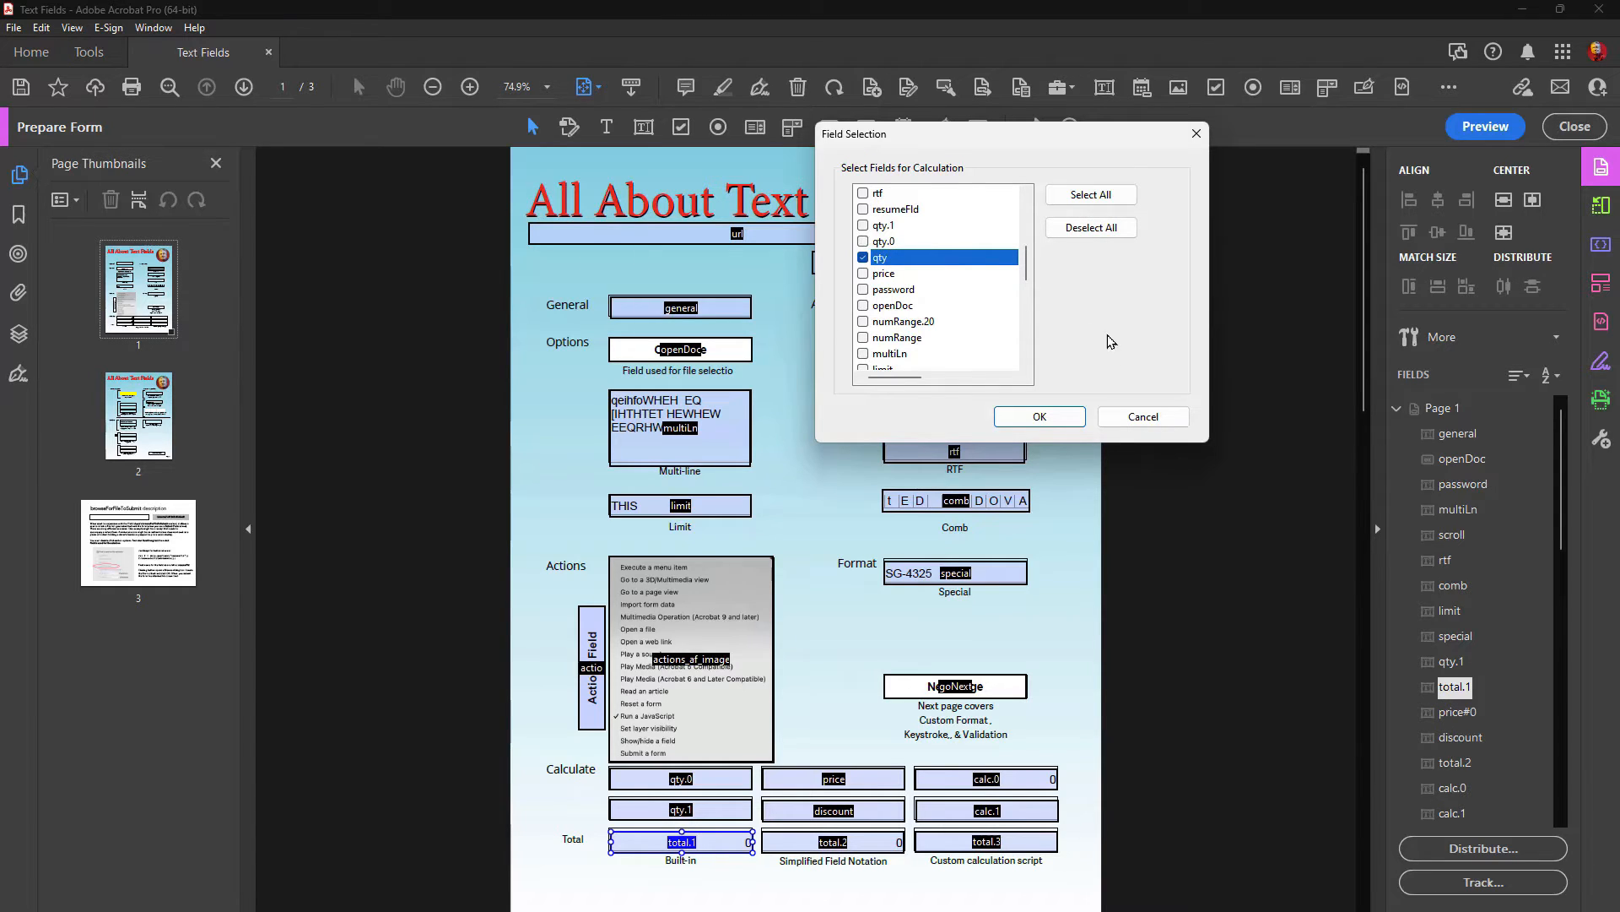
{"action": "left_click", "coordinate": [1165, 422]}
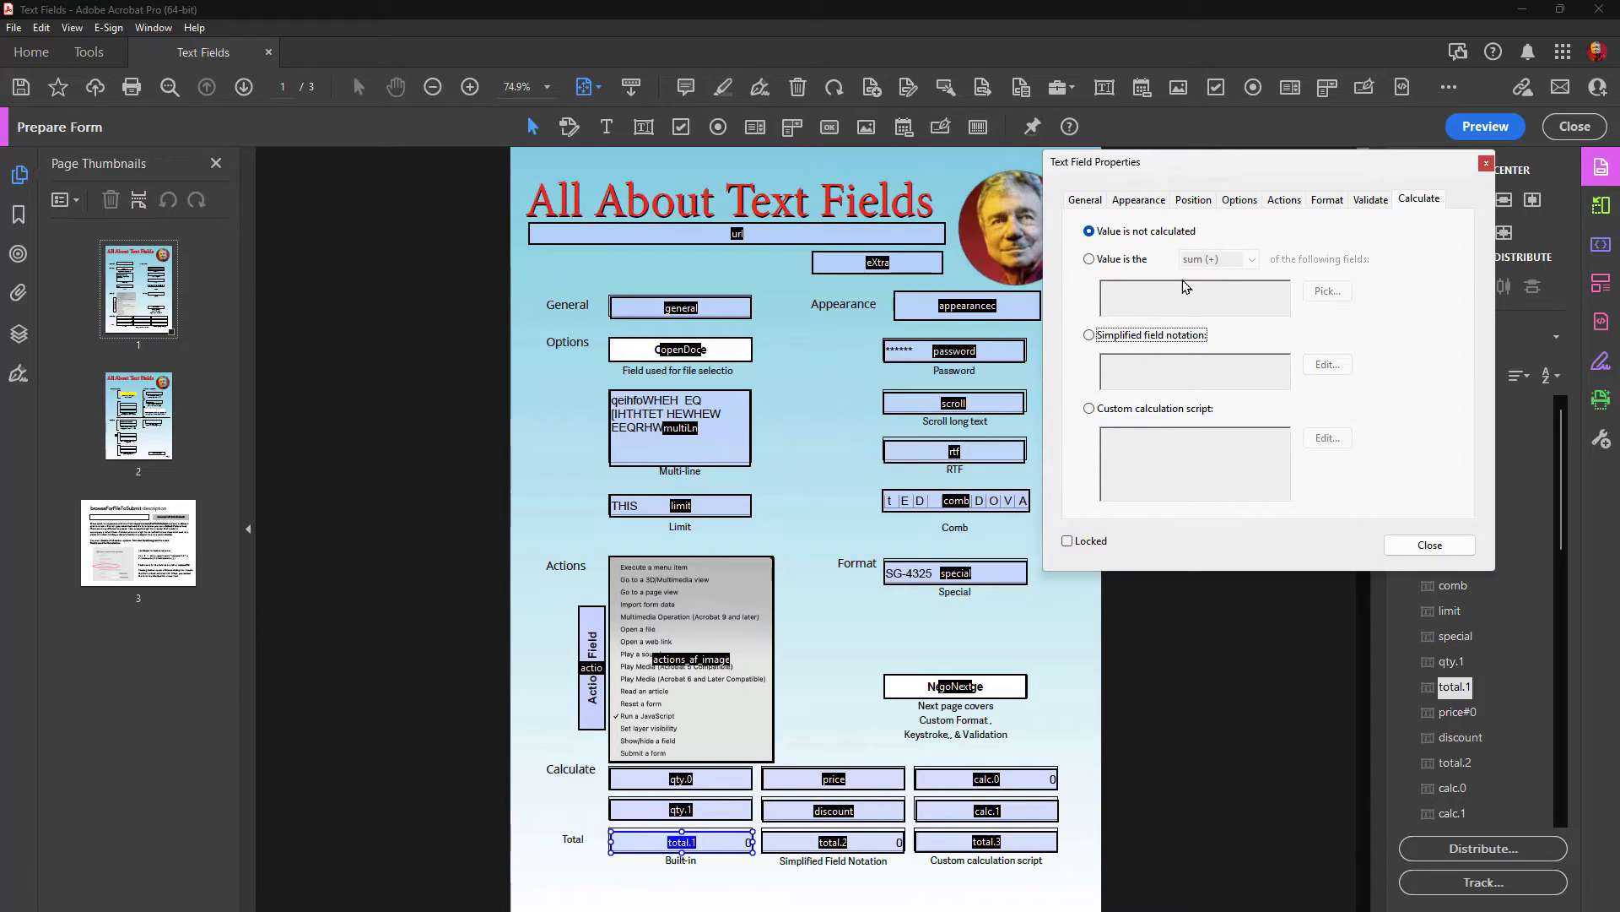
Step: Set the total.1 field's value to the sum (+) of the qty field
{"action": "left_click", "coordinate": [1099, 261]}
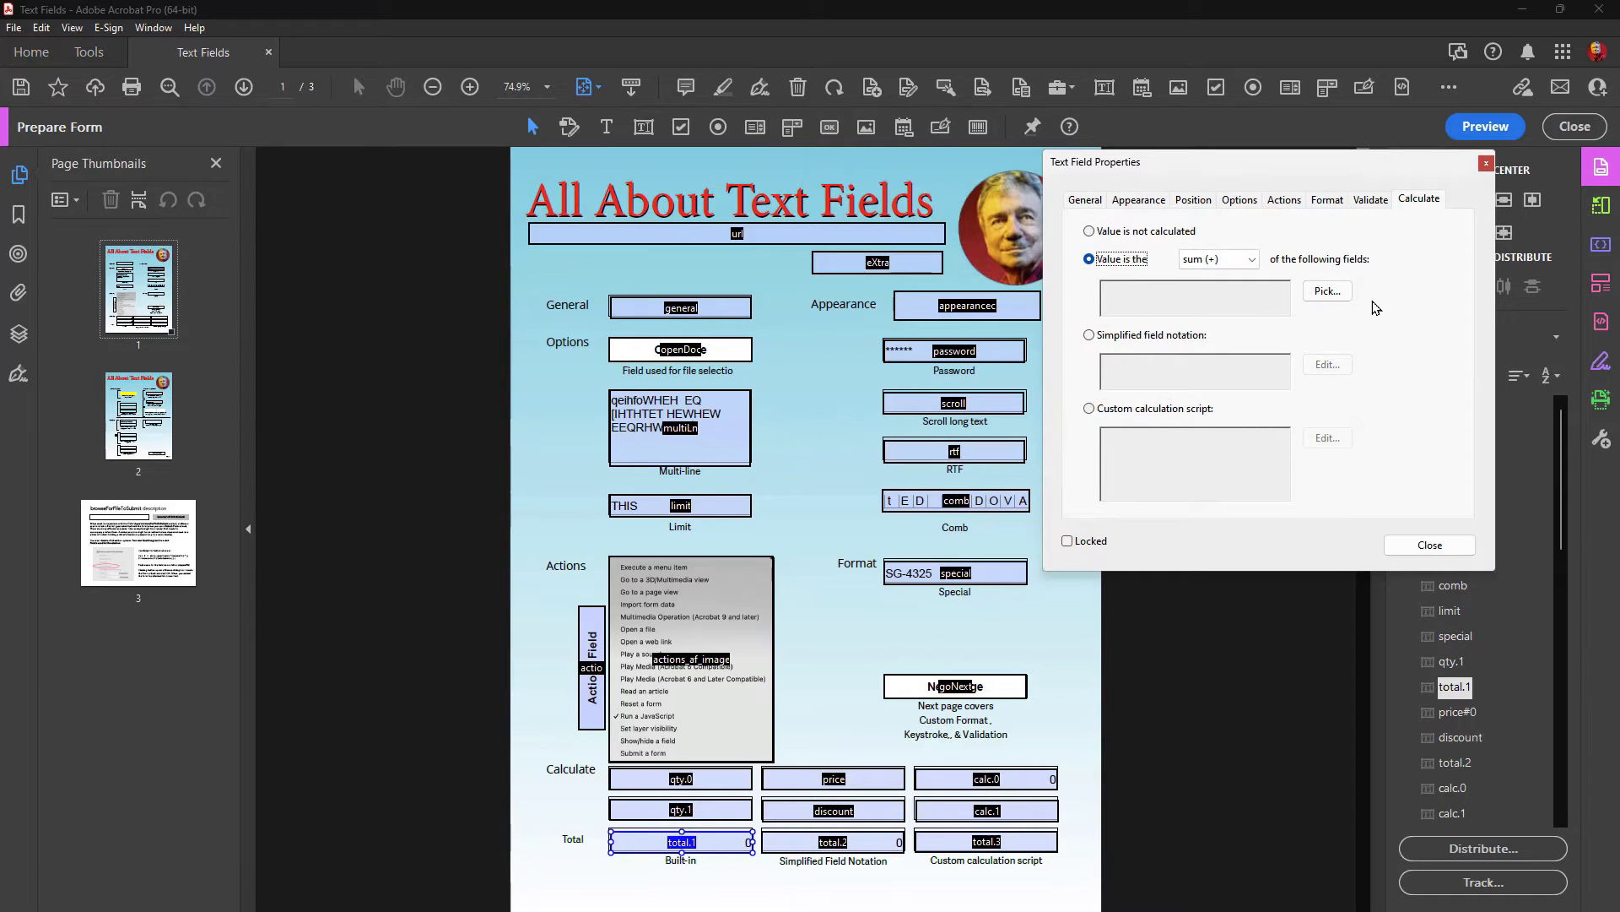
{"action": "left_click", "coordinate": [1339, 295]}
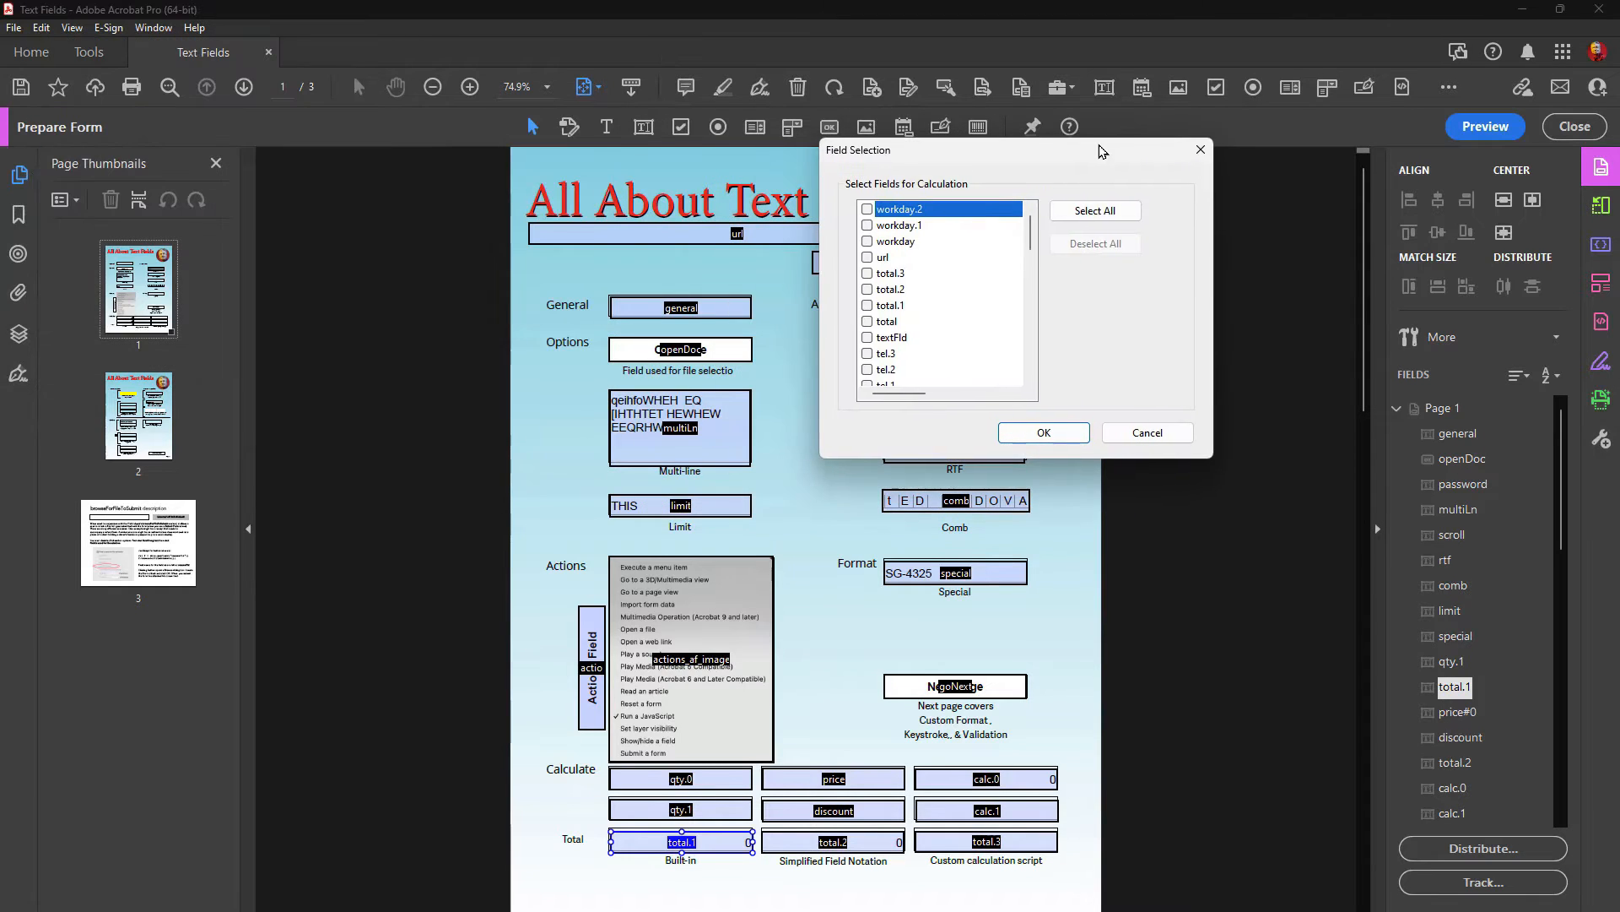
{"action": "scroll", "coordinate": [935, 314], "scroll_direction": "down", "scroll_amount": 3}
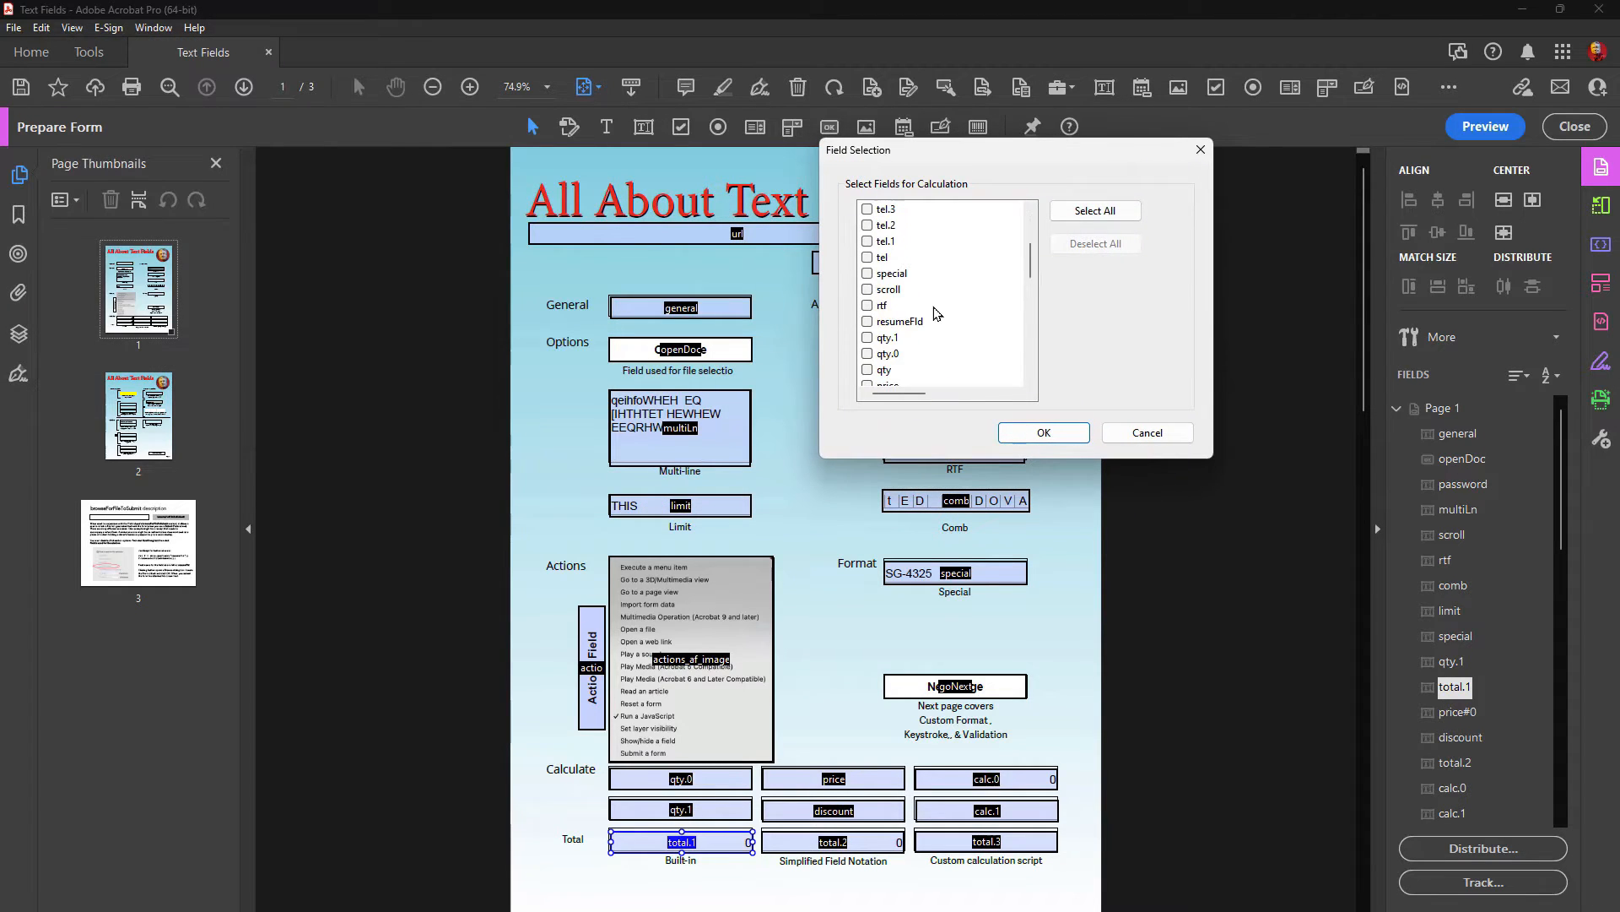
{"action": "left_click", "coordinate": [867, 372]}
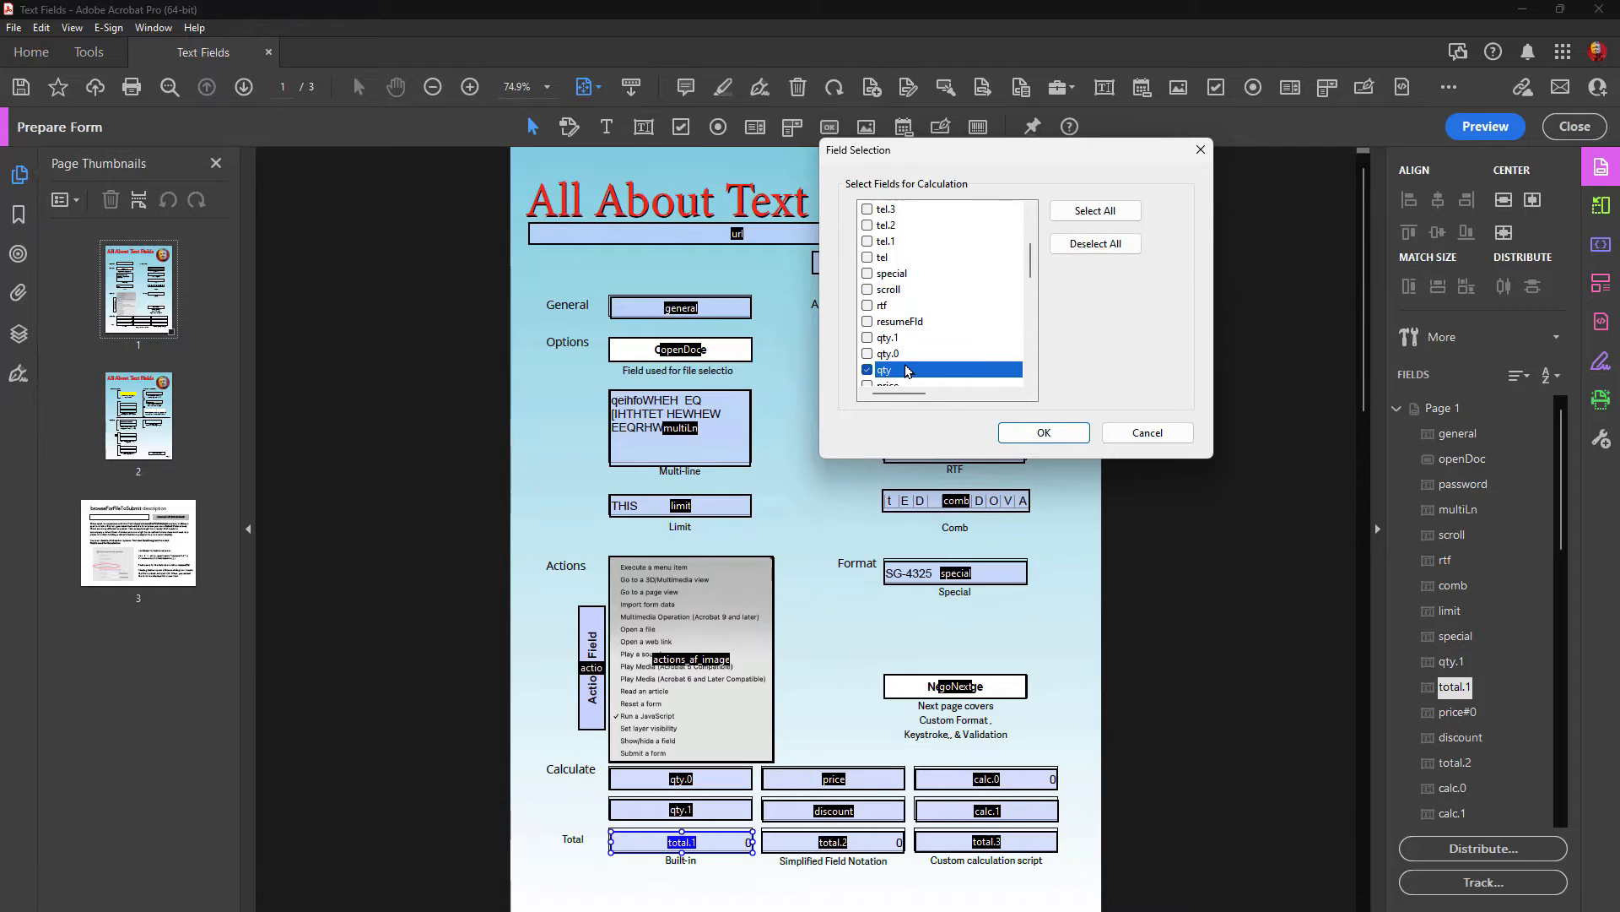
{"action": "left_click", "coordinate": [1044, 432]}
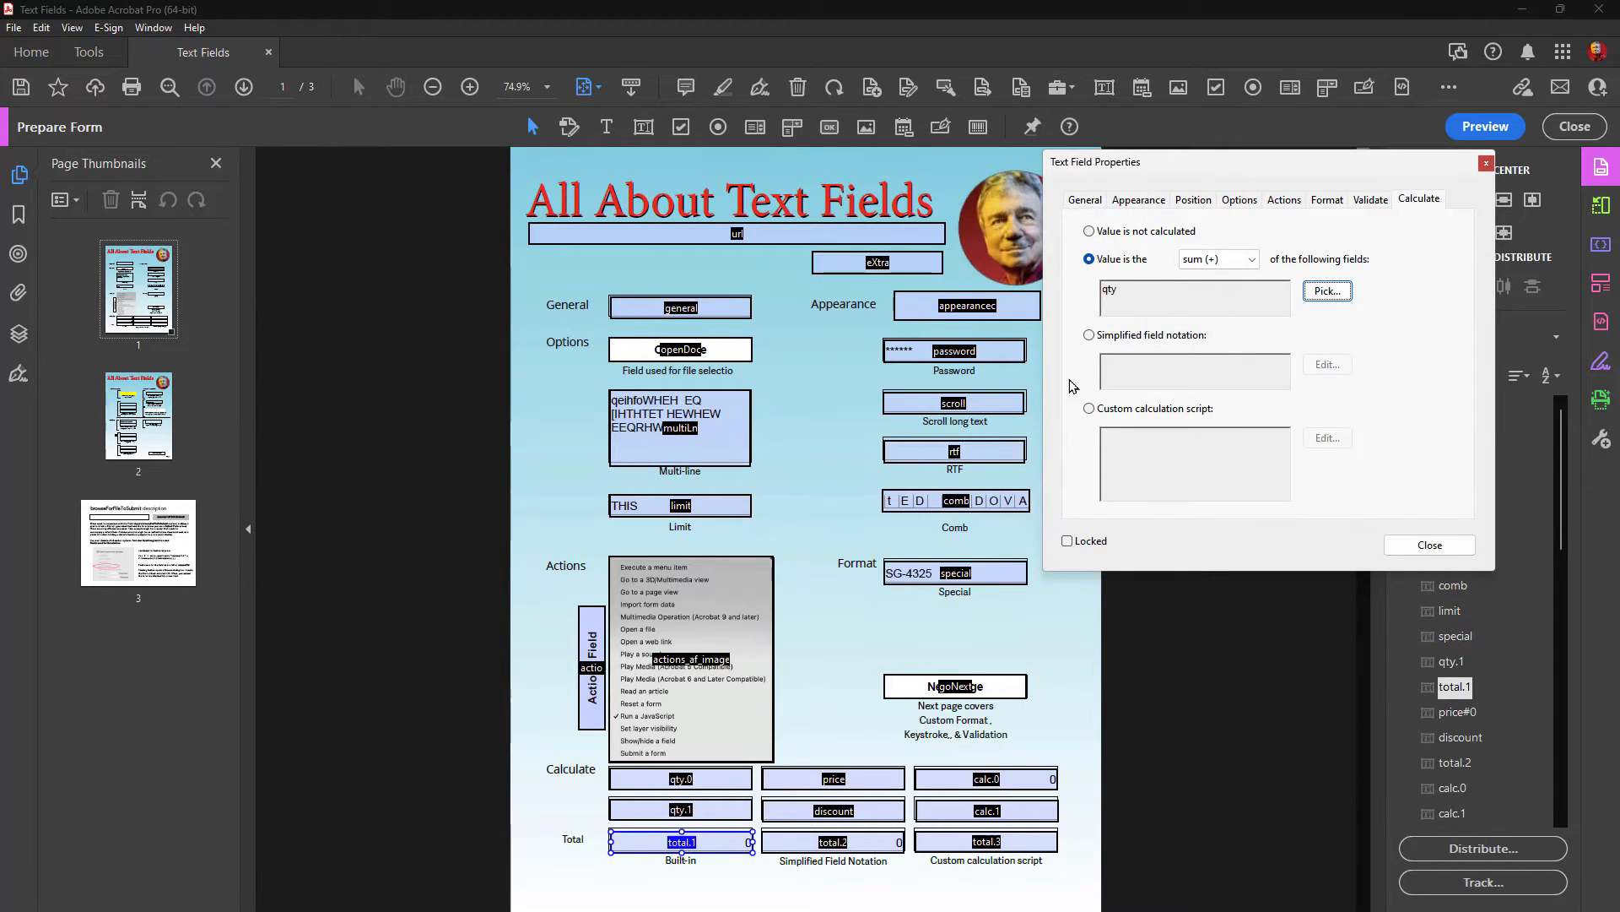
Step: Preview the form, enter 25 and 15 in the two Built-in quantity fields, and return to form editing
{"action": "left_click", "coordinate": [1486, 126]}
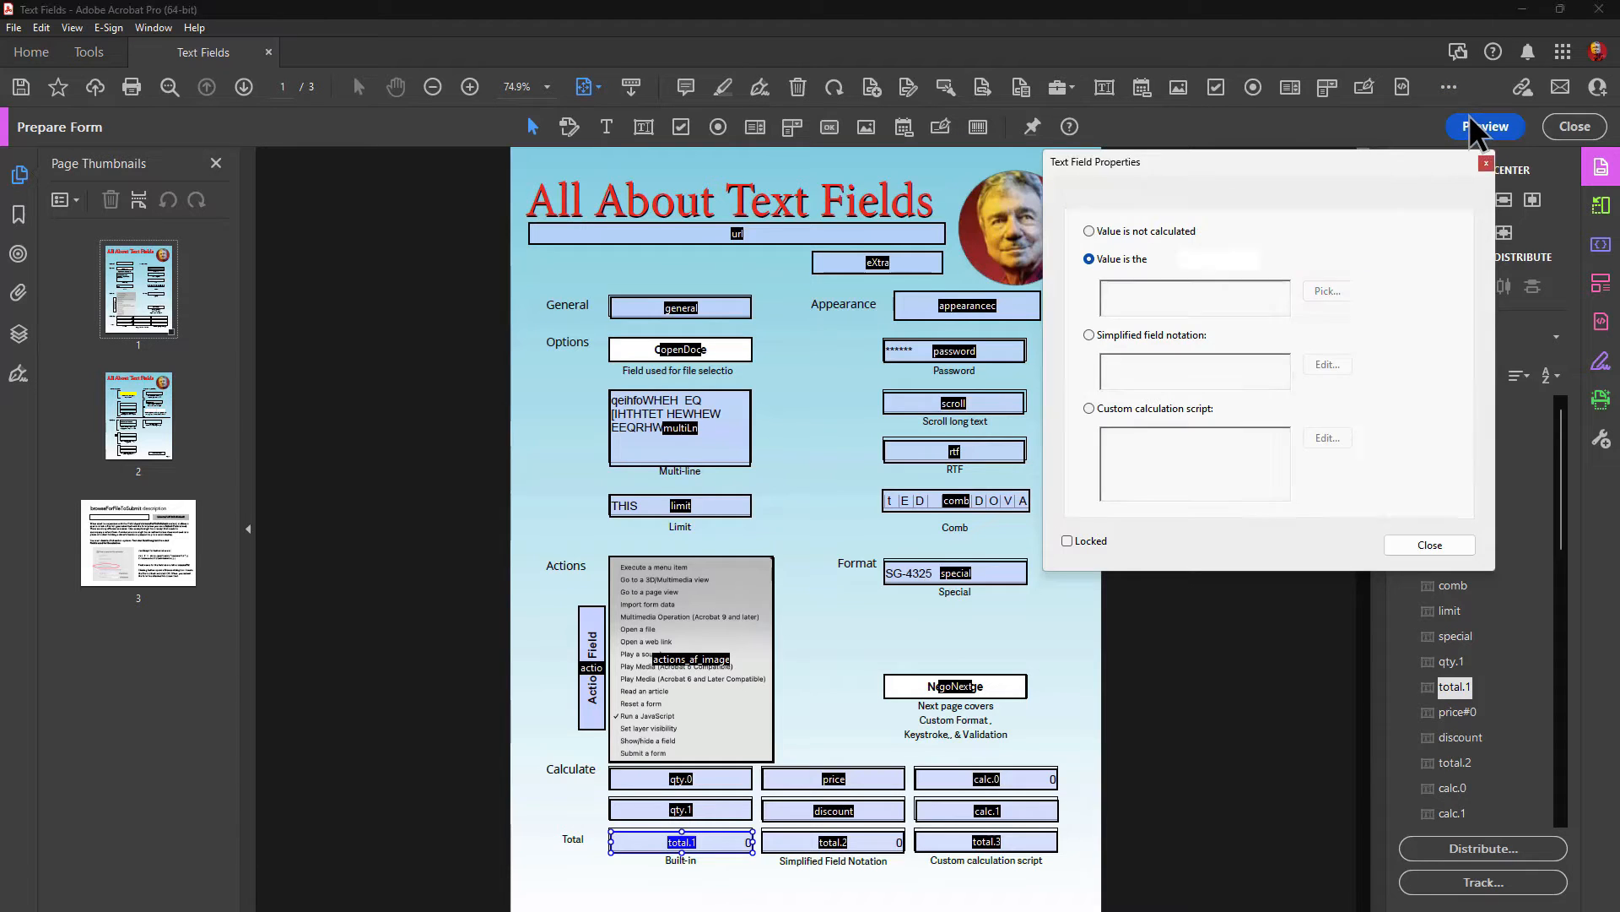
{"action": "left_click", "coordinate": [826, 784]}
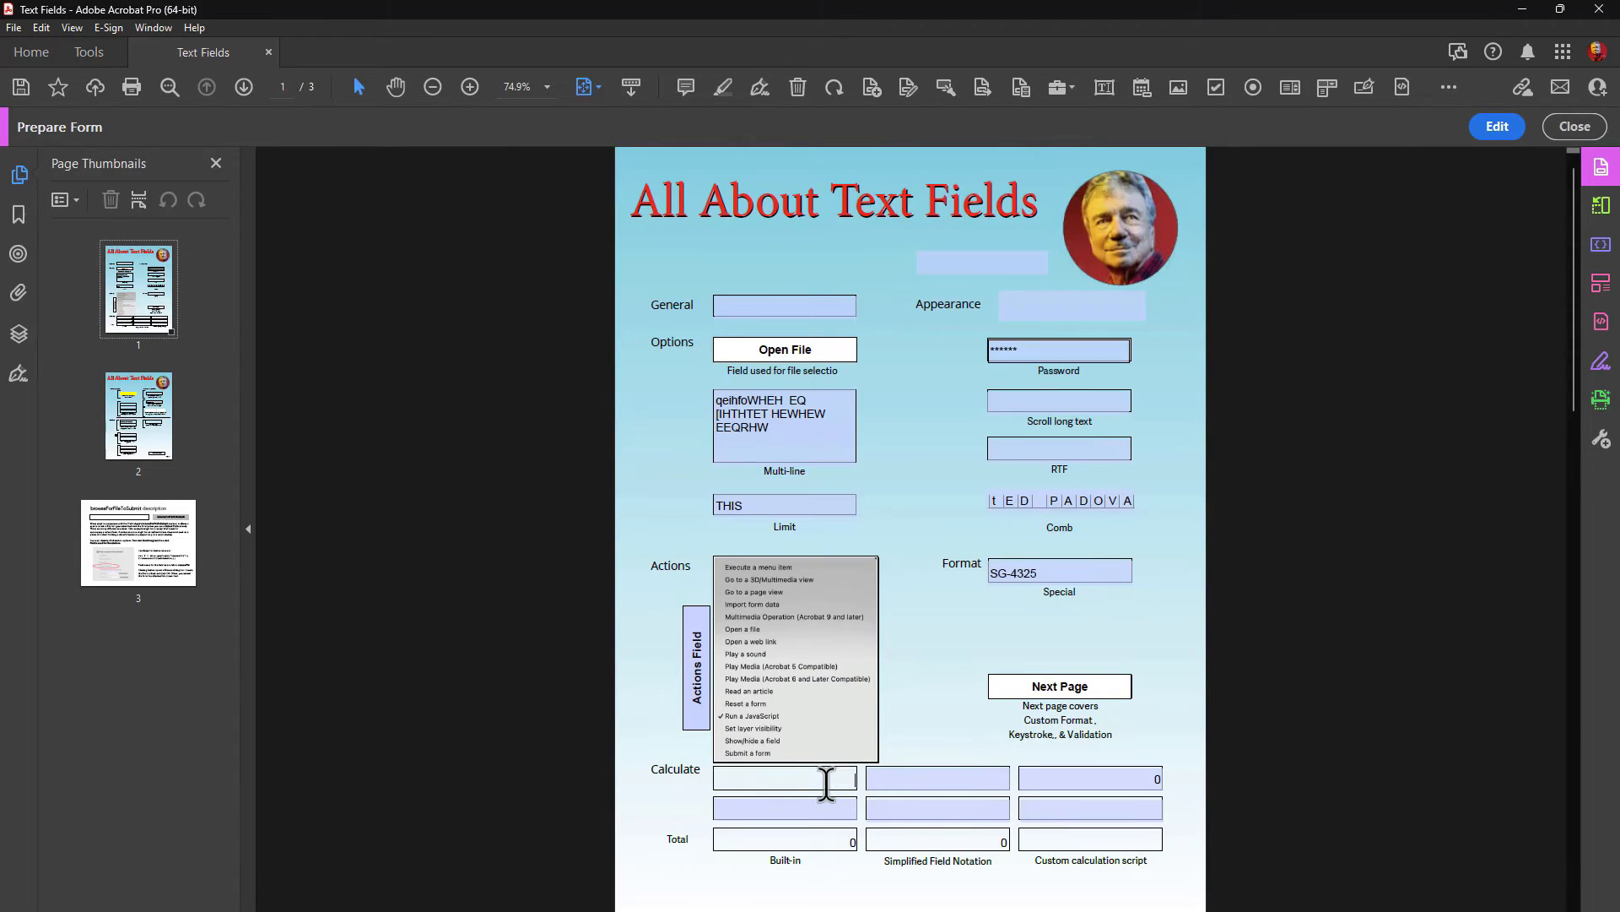
{"action": "type", "text": "25"}
{"action": "left_click", "coordinate": [827, 809]}
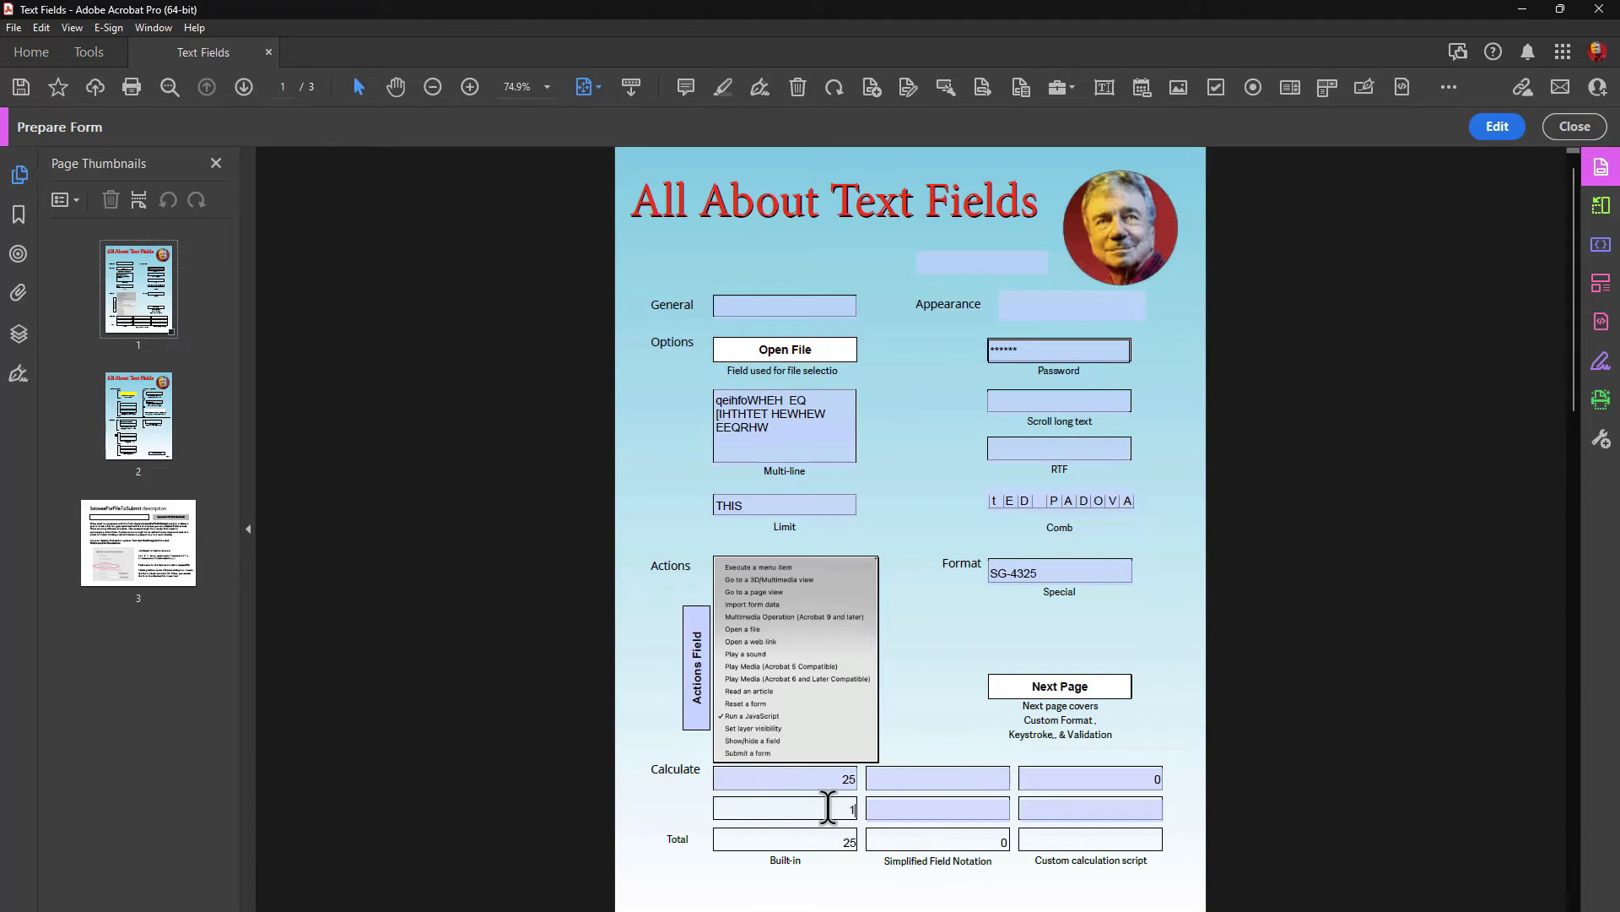
{"action": "key", "text": "Tab"}
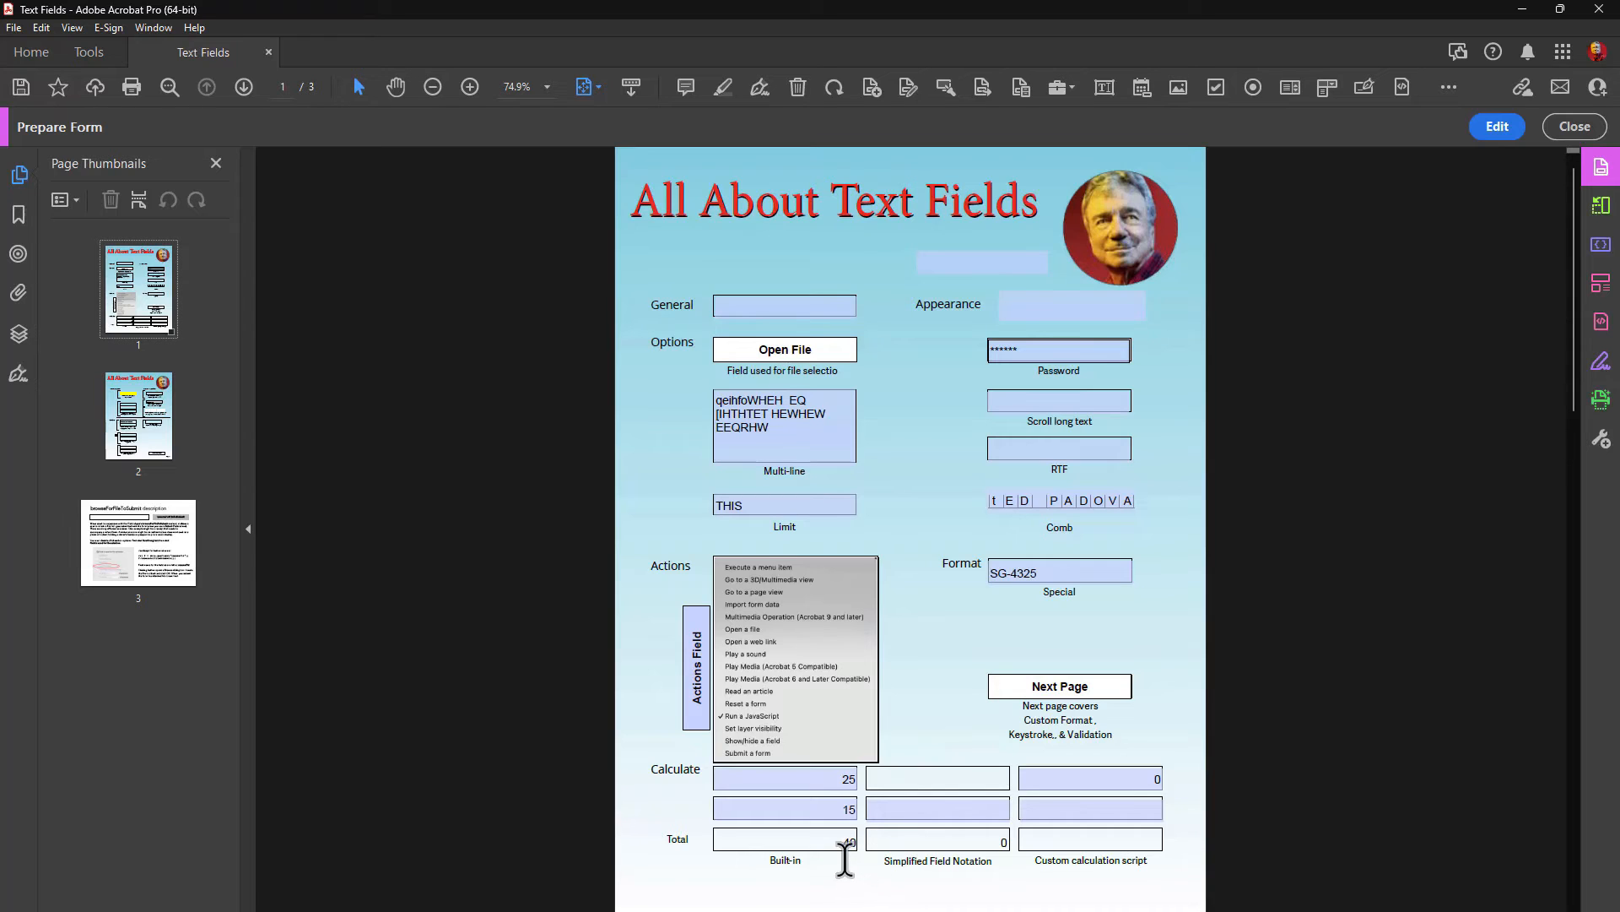
{"action": "left_click", "coordinate": [1498, 126]}
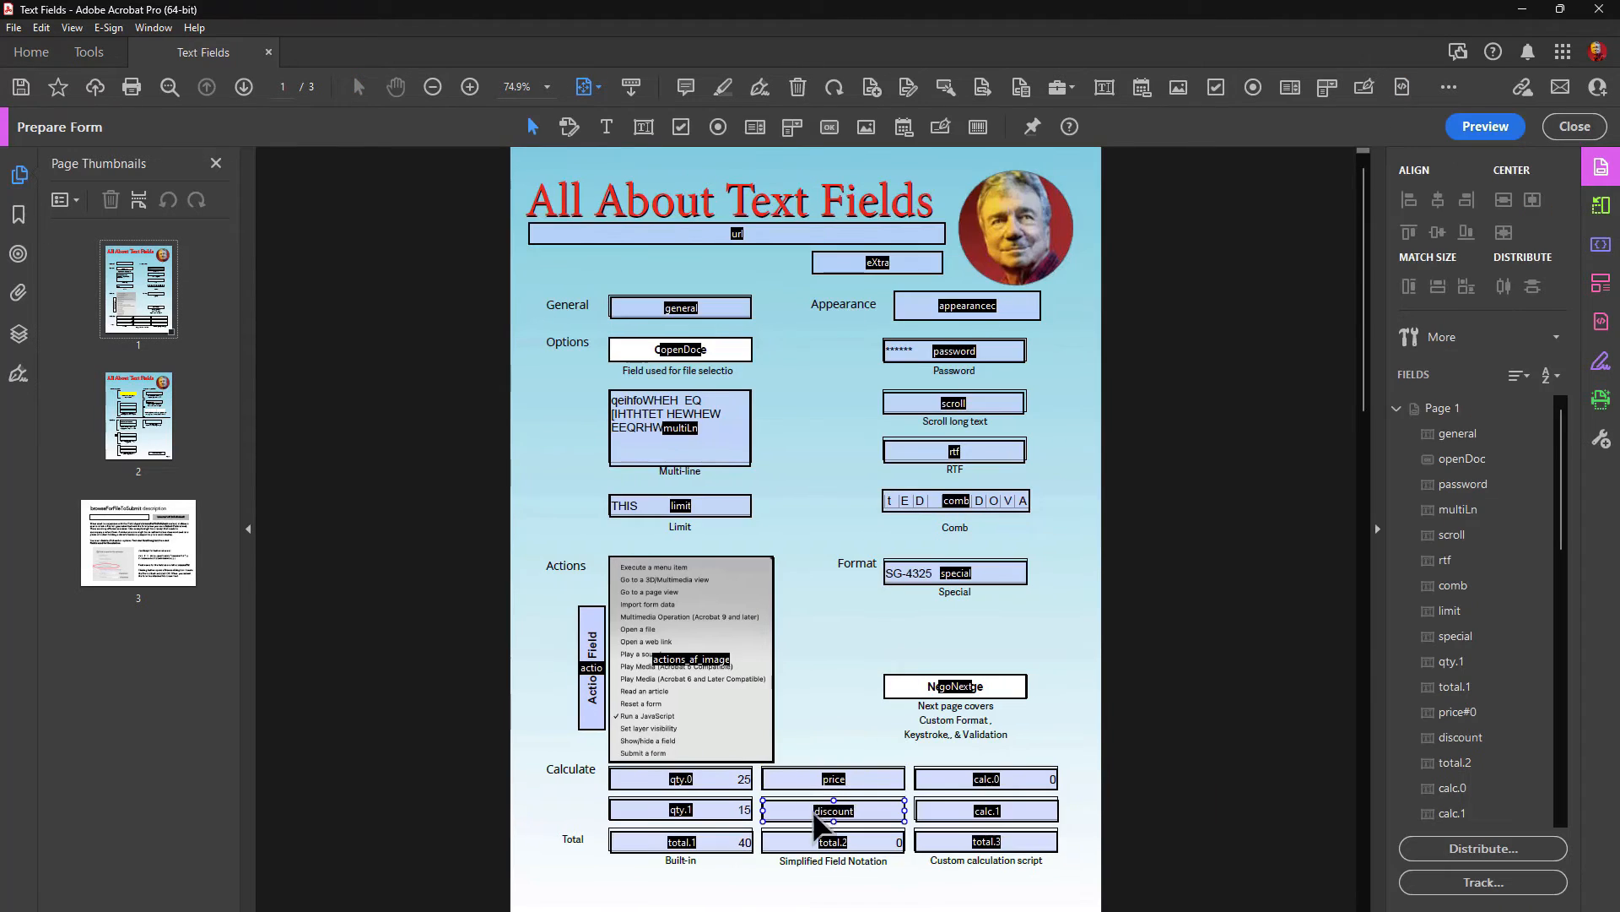
Step: Examine the simplified field notation price - discount that calculates the total.2 field, including its script editor view
{"action": "double_click", "coordinate": [844, 847]}
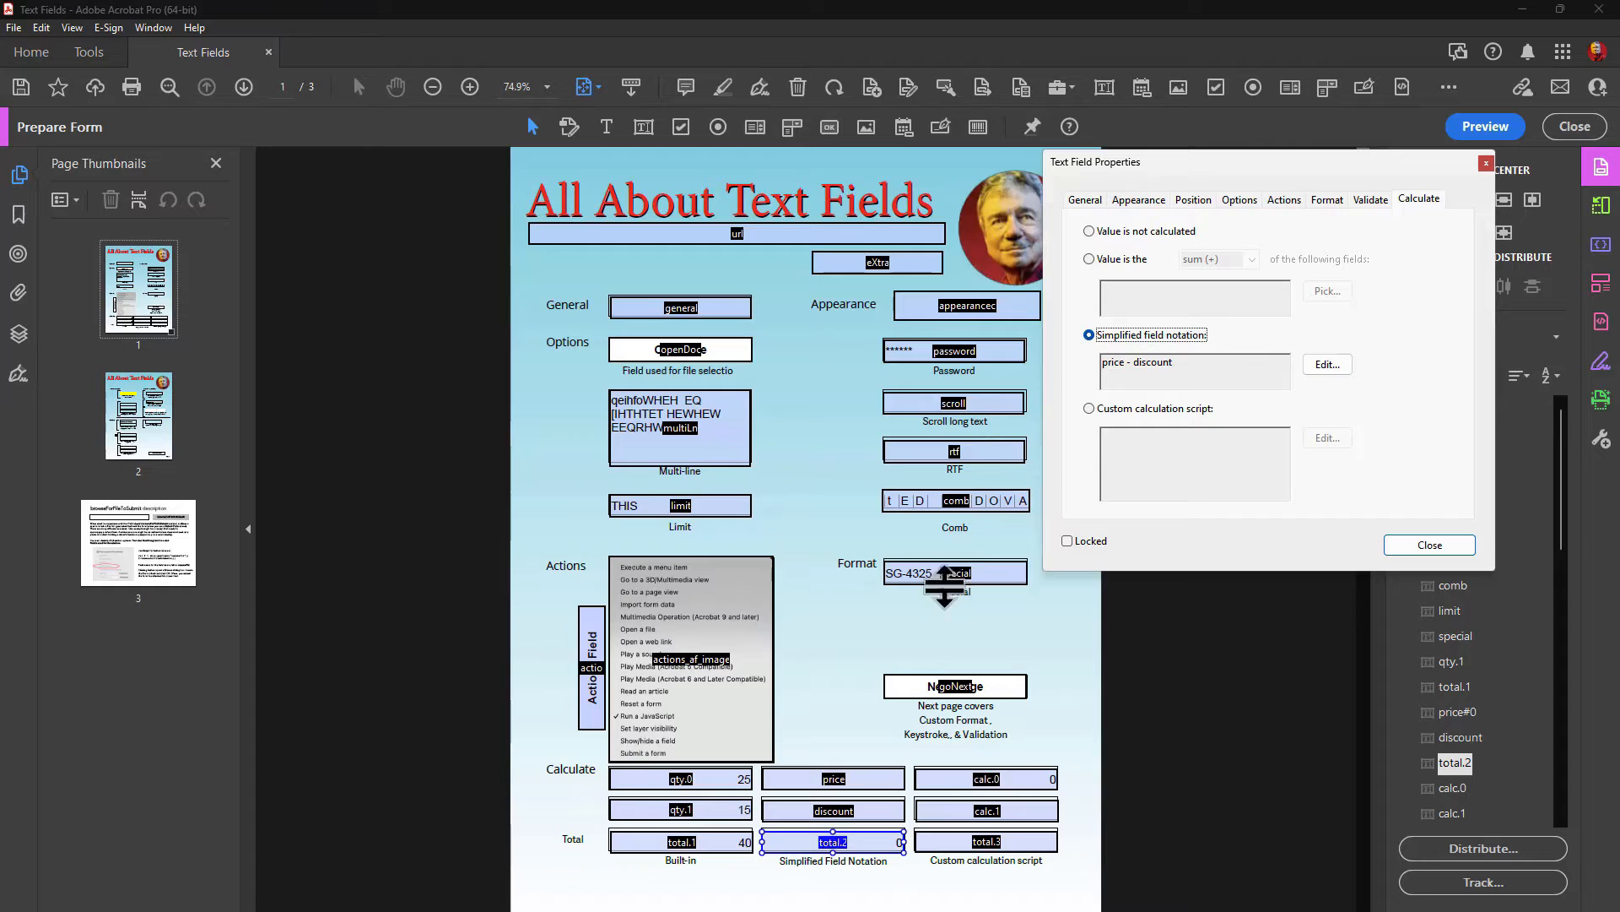
{"action": "left_click", "coordinate": [863, 708]}
{"action": "key", "text": "ctrl+1"}
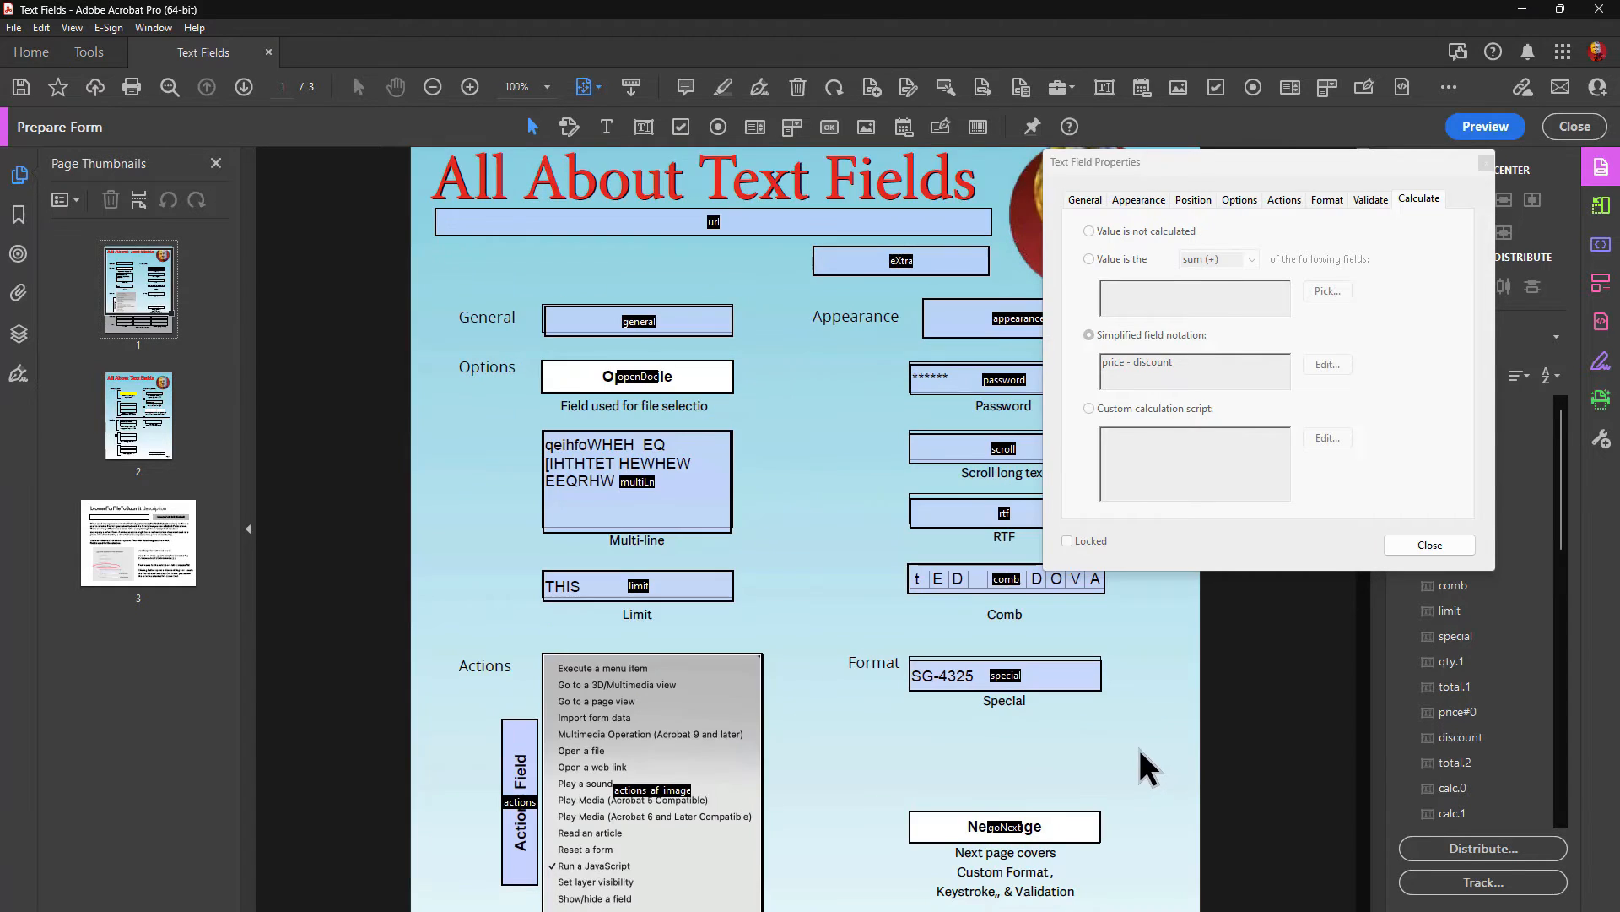
{"action": "scroll", "coordinate": [1131, 736], "scroll_direction": "down", "scroll_amount": 4}
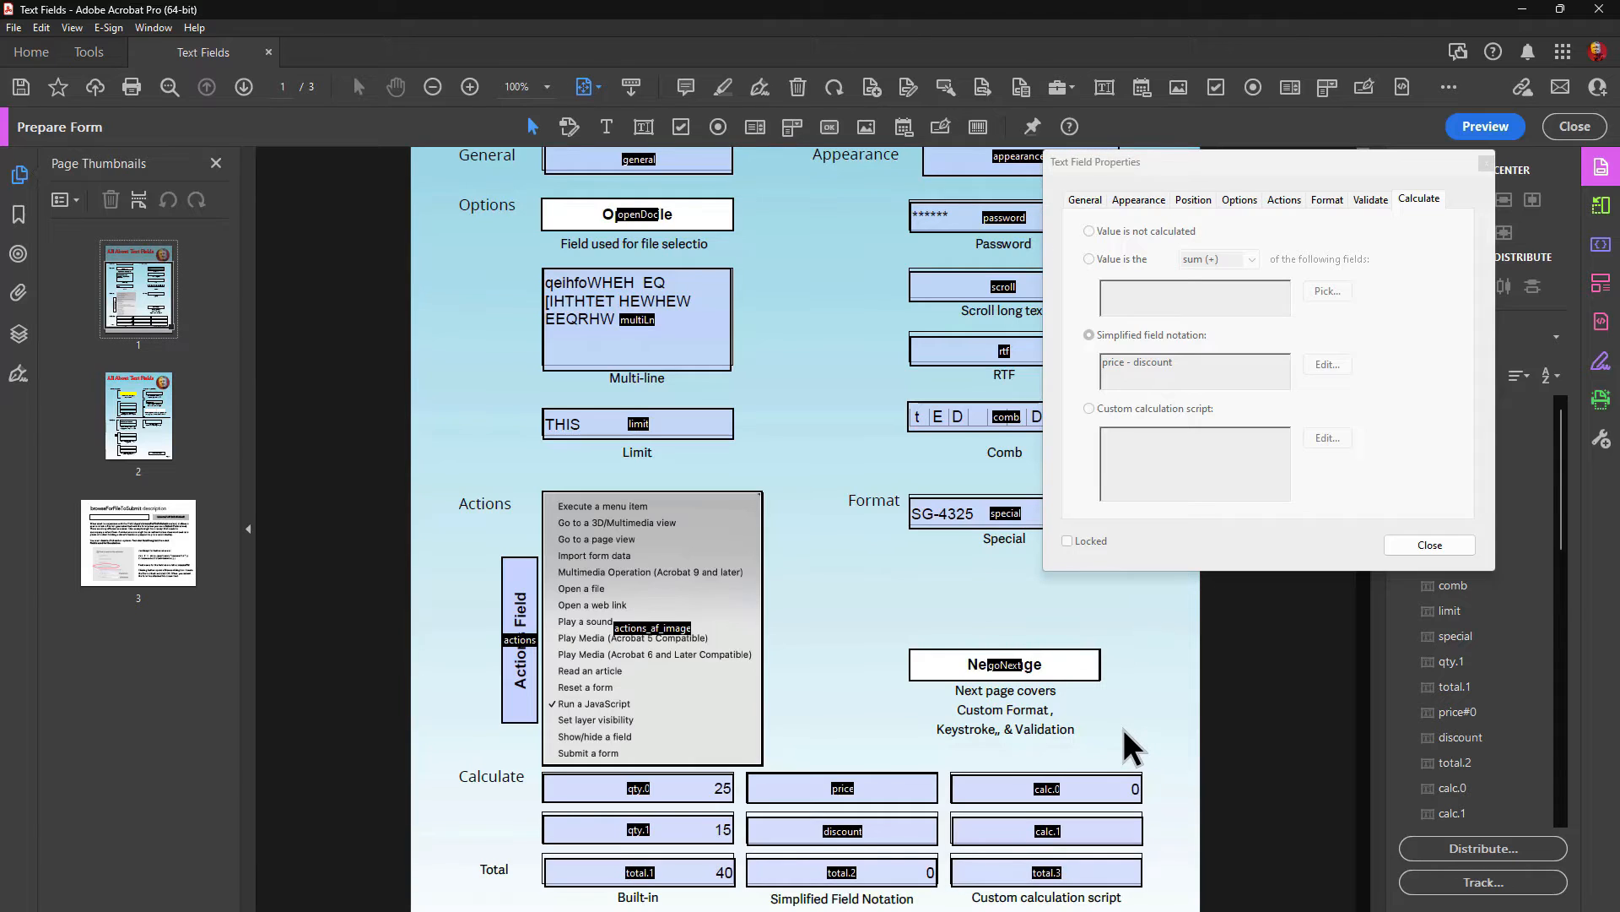
{"action": "left_click", "coordinate": [855, 790]}
{"action": "left_click", "coordinate": [893, 832]}
{"action": "key", "text": "Tab"}
{"action": "left_click", "coordinate": [1309, 363]}
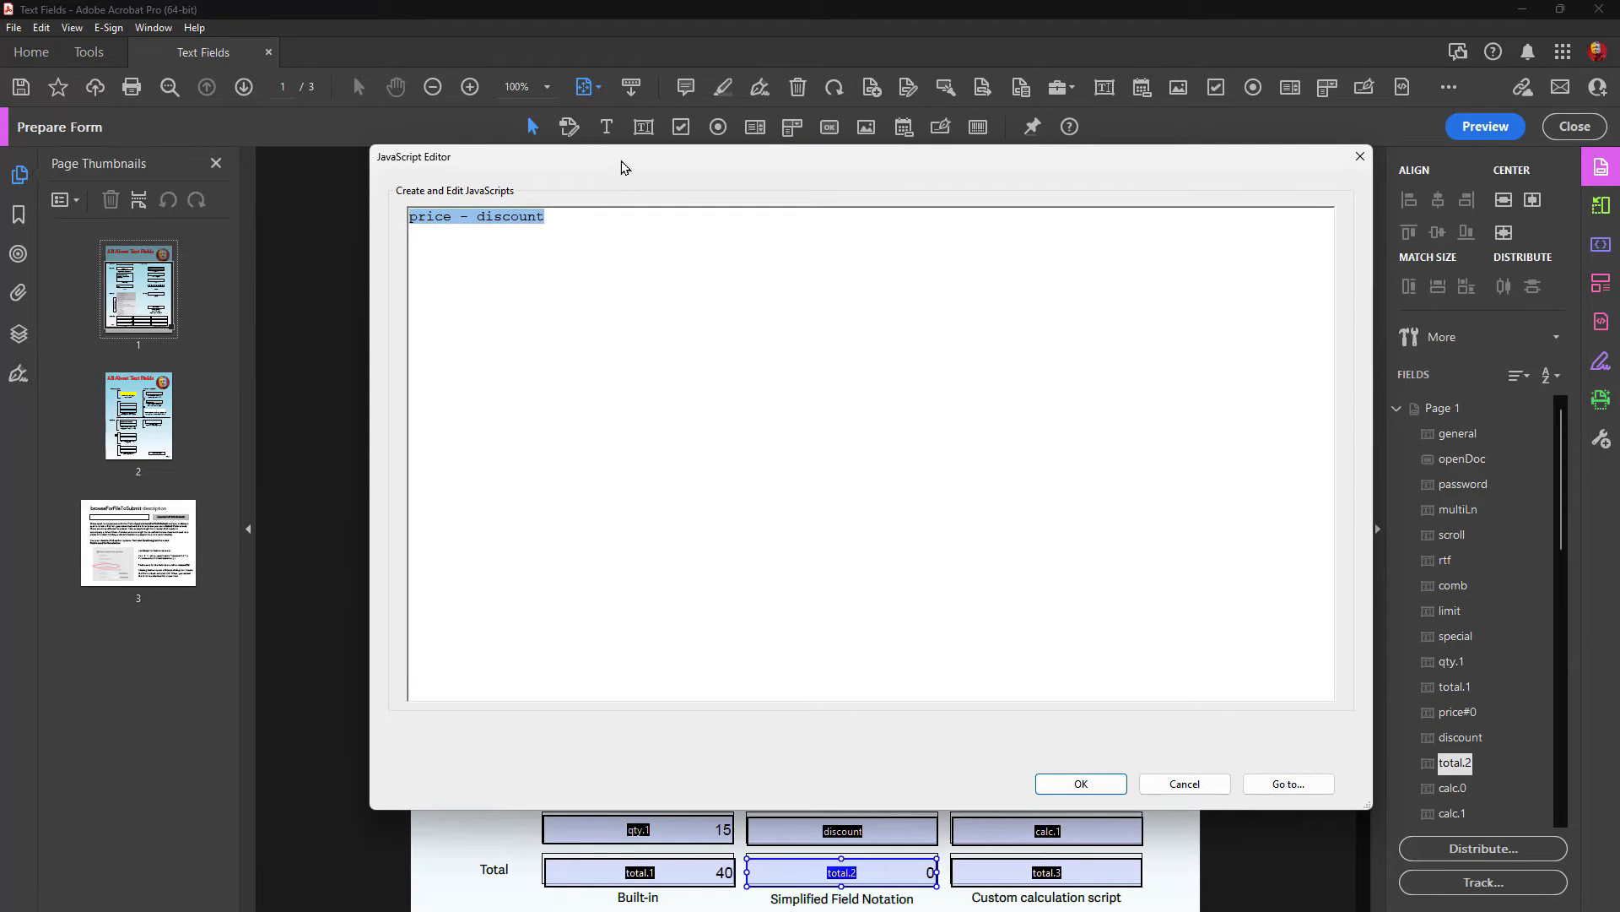
{"action": "left_click_drag", "start_coordinate": [624, 167], "coordinate": [1110, 133]}
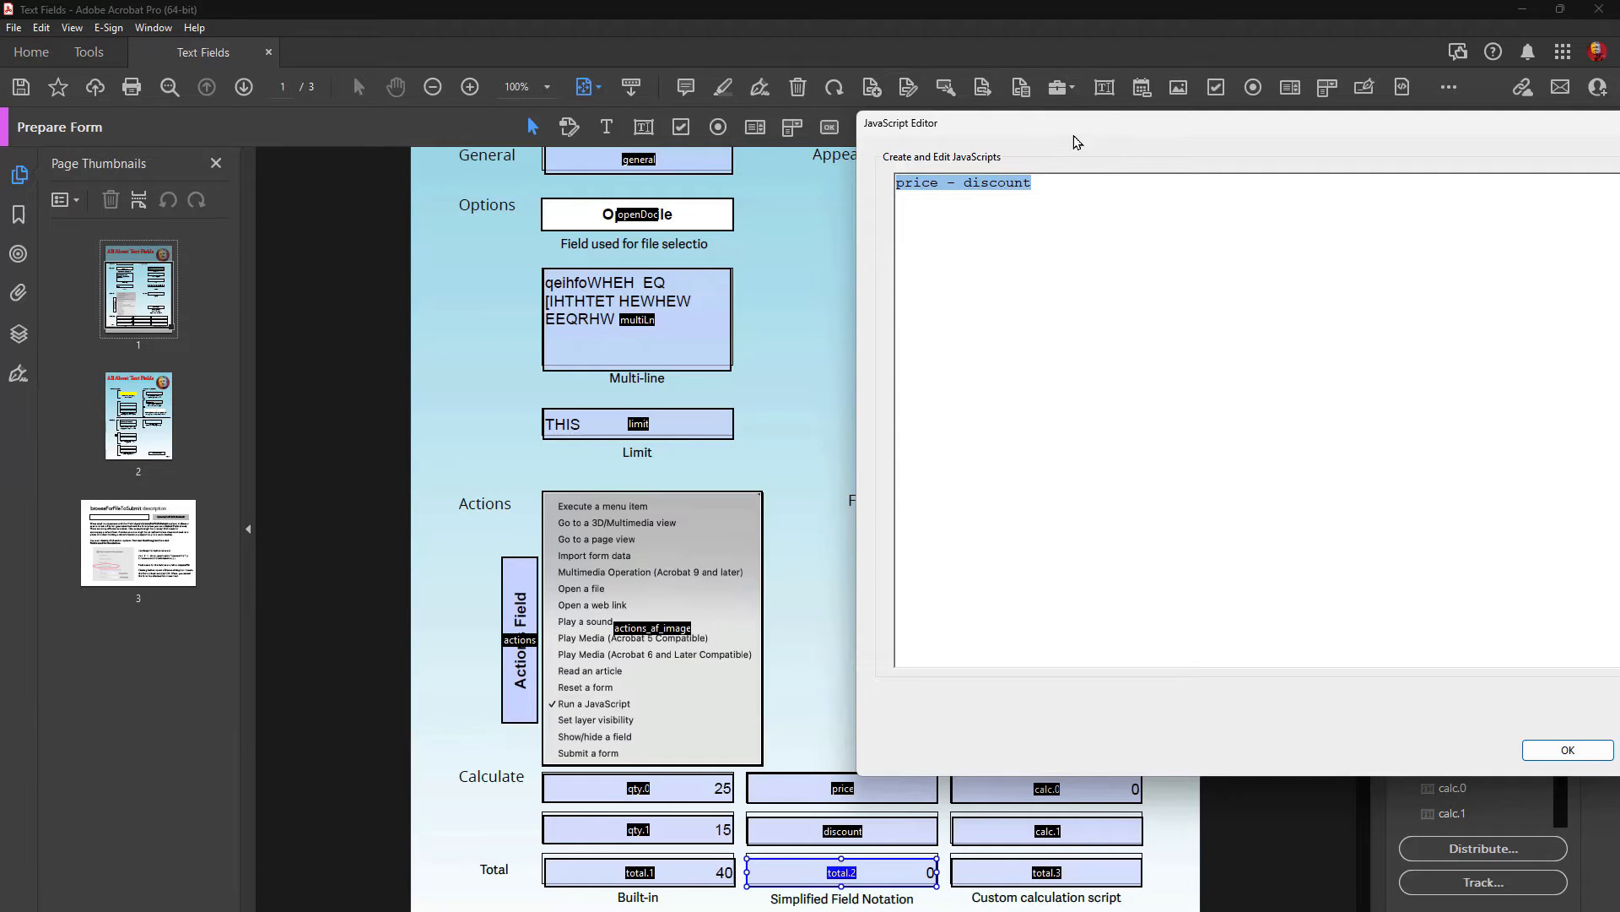
{"action": "left_click_drag", "start_coordinate": [1110, 130], "coordinate": [1043, 90]}
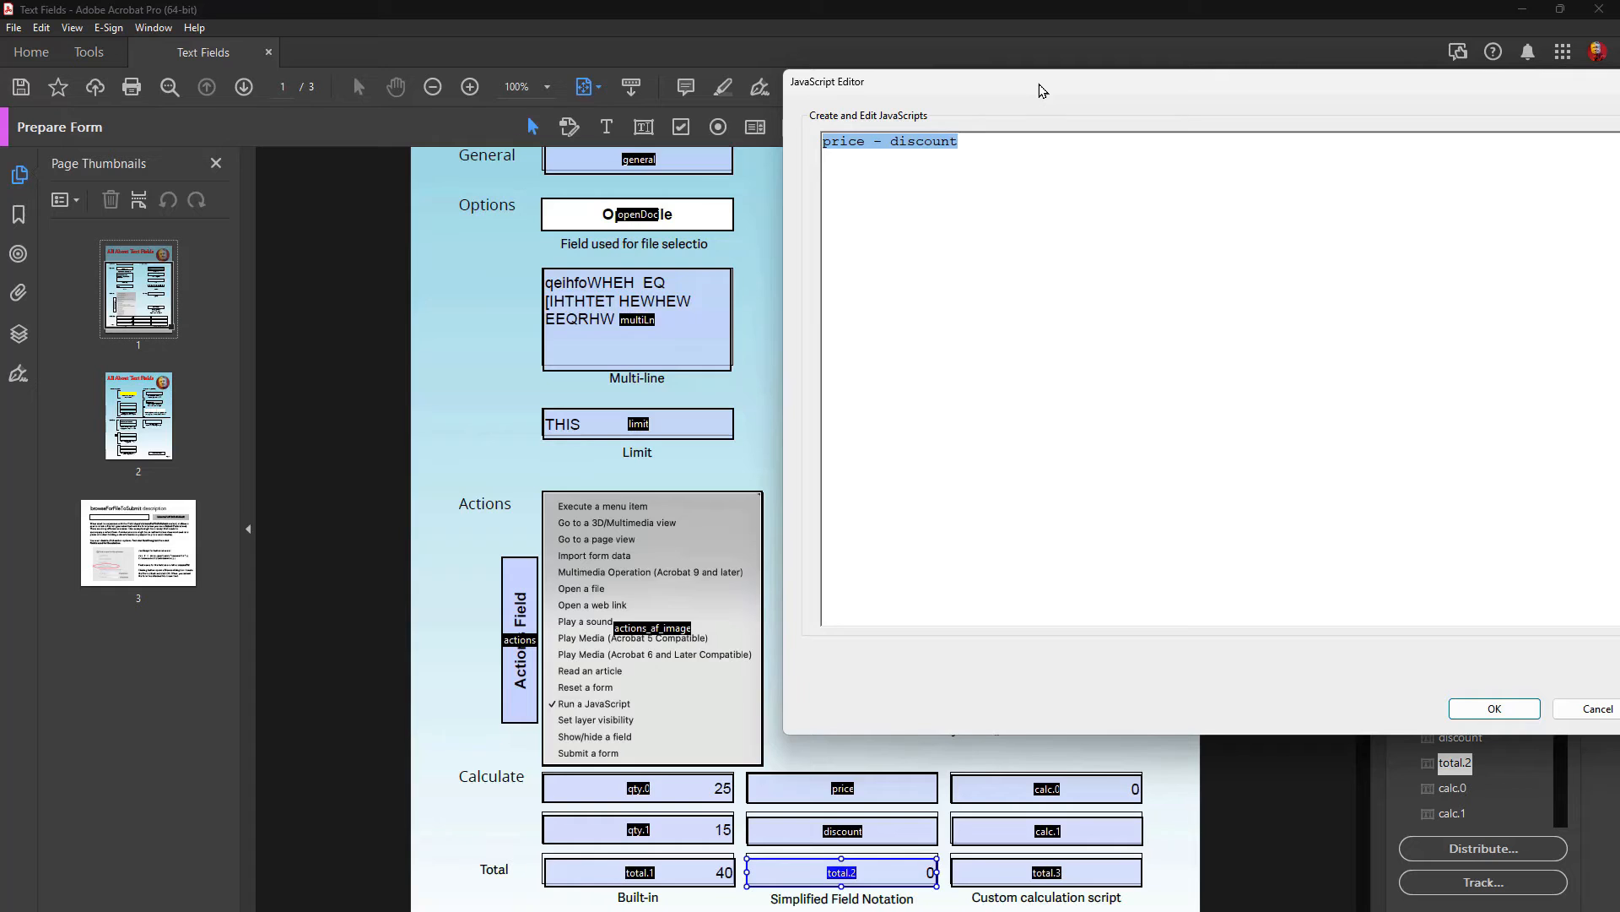
{"action": "left_click", "coordinate": [1495, 708]}
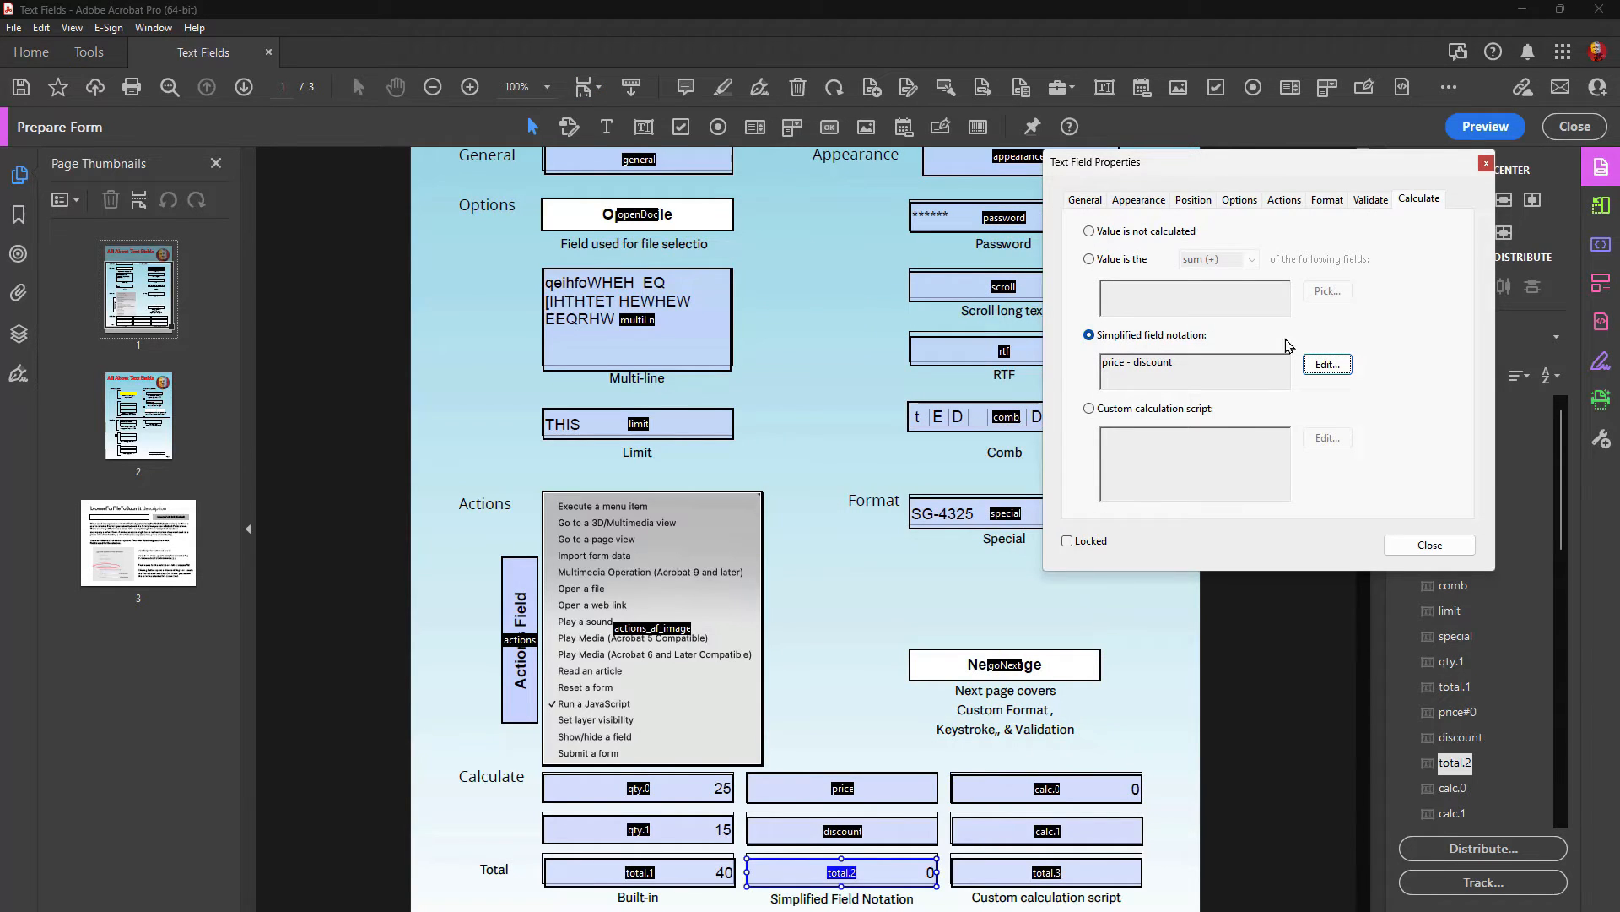
Step: Preview the form and enter 100 as the price and 25 as the discount in the Simplified Field Notation column
{"action": "left_click", "coordinate": [1485, 127]}
{"action": "left_click", "coordinate": [951, 783]}
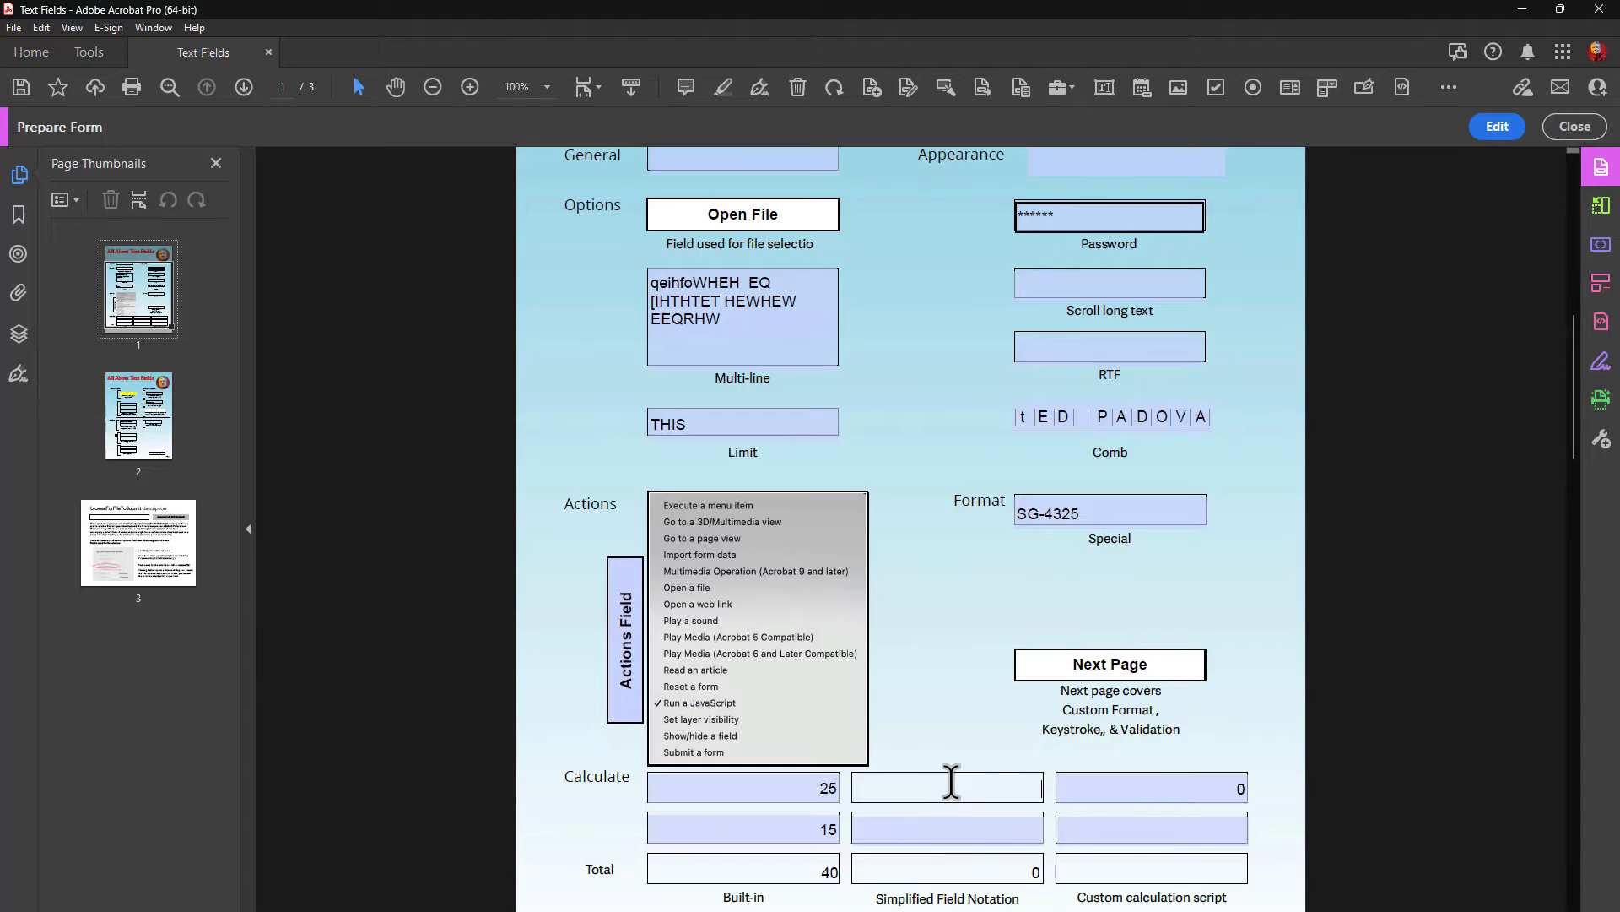
{"action": "type", "text": "100"}
{"action": "left_click", "coordinate": [952, 824]}
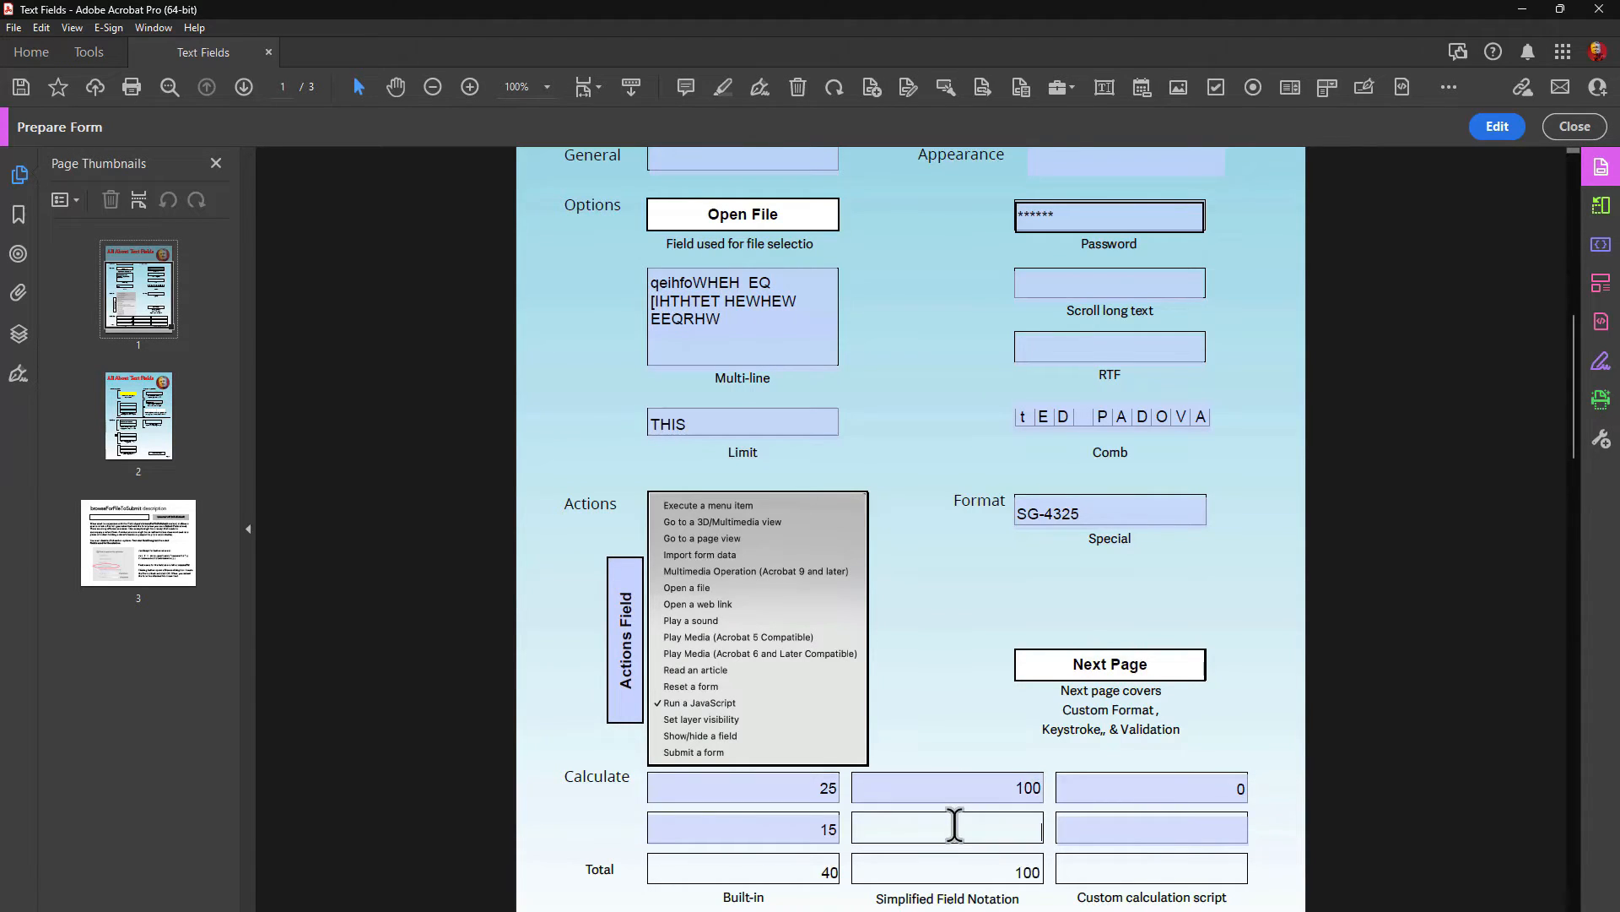
{"action": "type", "text": "25"}
{"action": "key", "text": "Tab"}
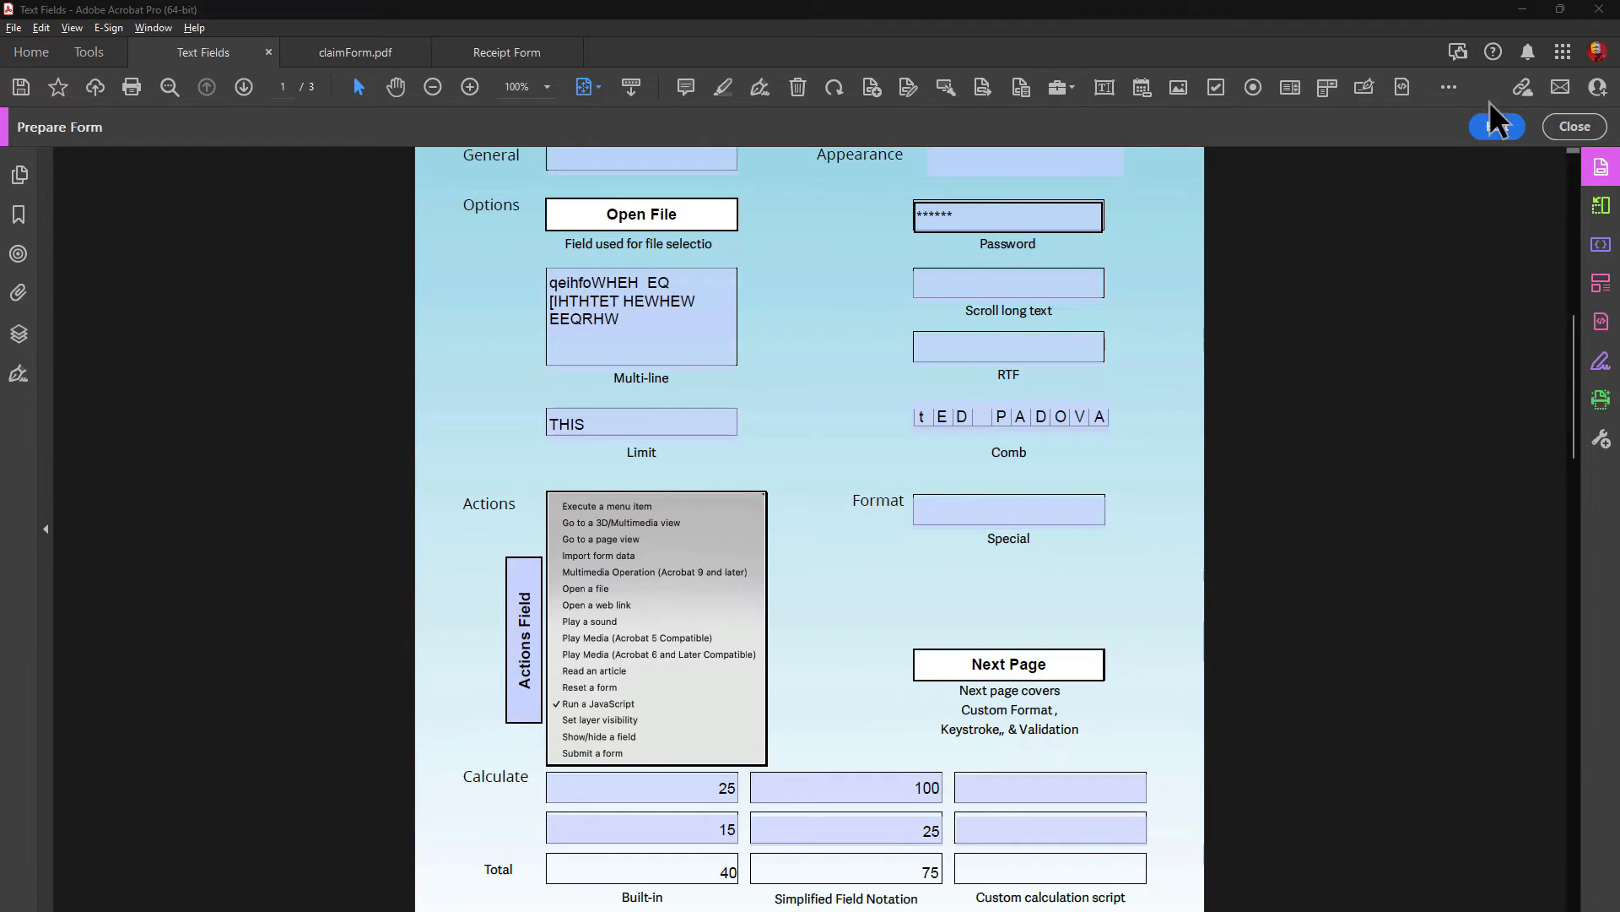
Step: Return to form editing and open the total.3 field's custom calculation script in the JavaScript editor
{"action": "left_click", "coordinate": [1493, 128]}
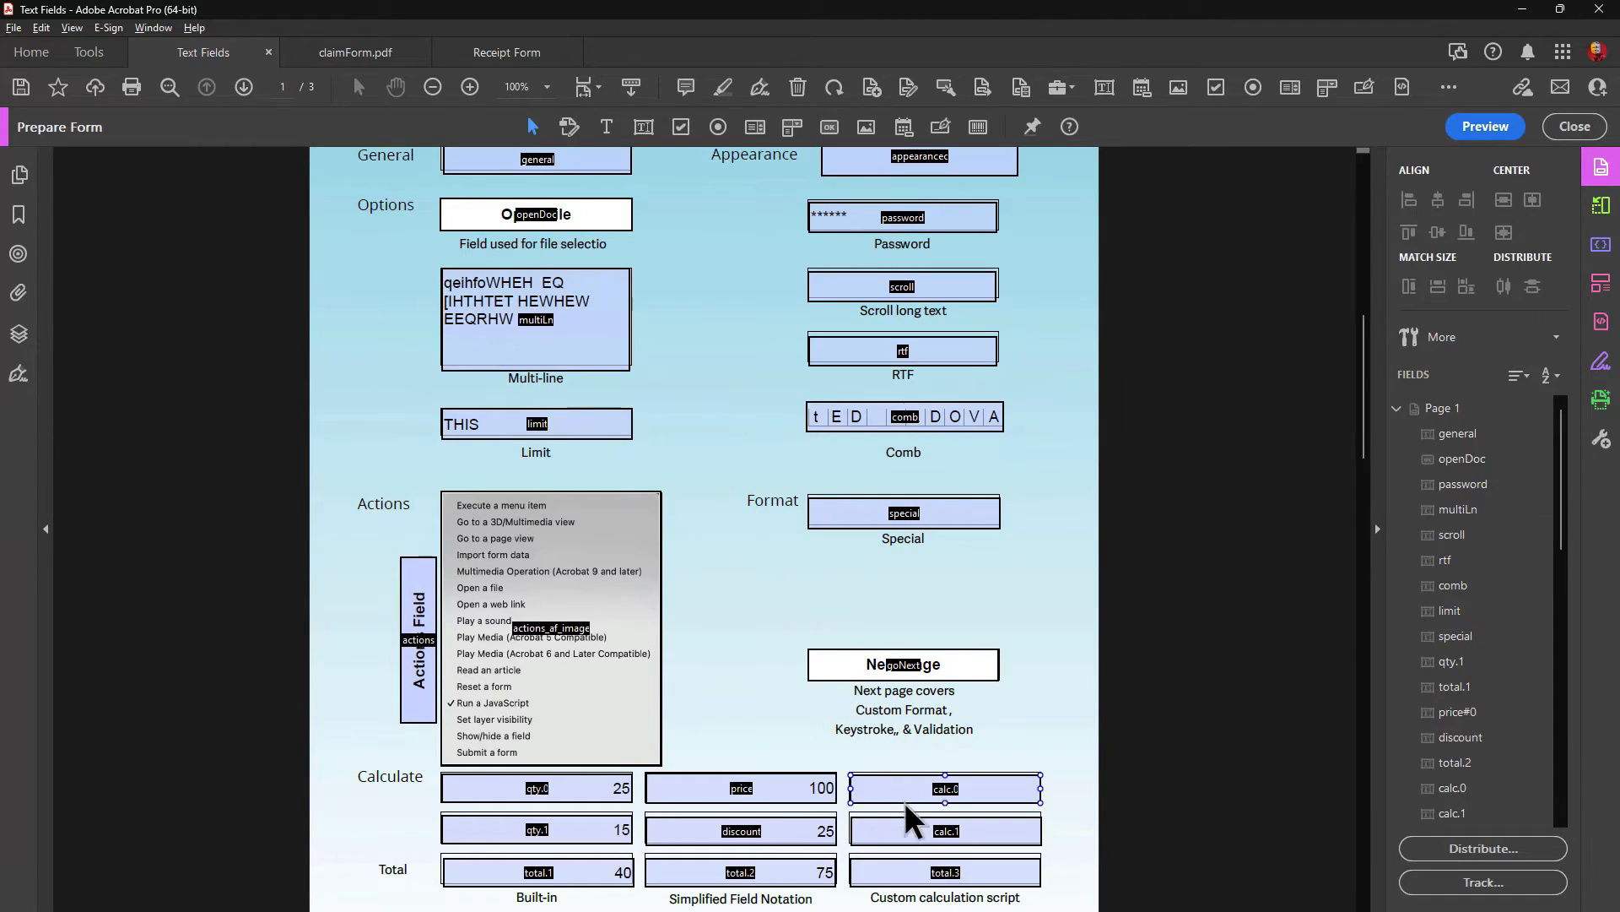
{"action": "left_click", "coordinate": [931, 878]}
{"action": "double_click", "coordinate": [966, 874]}
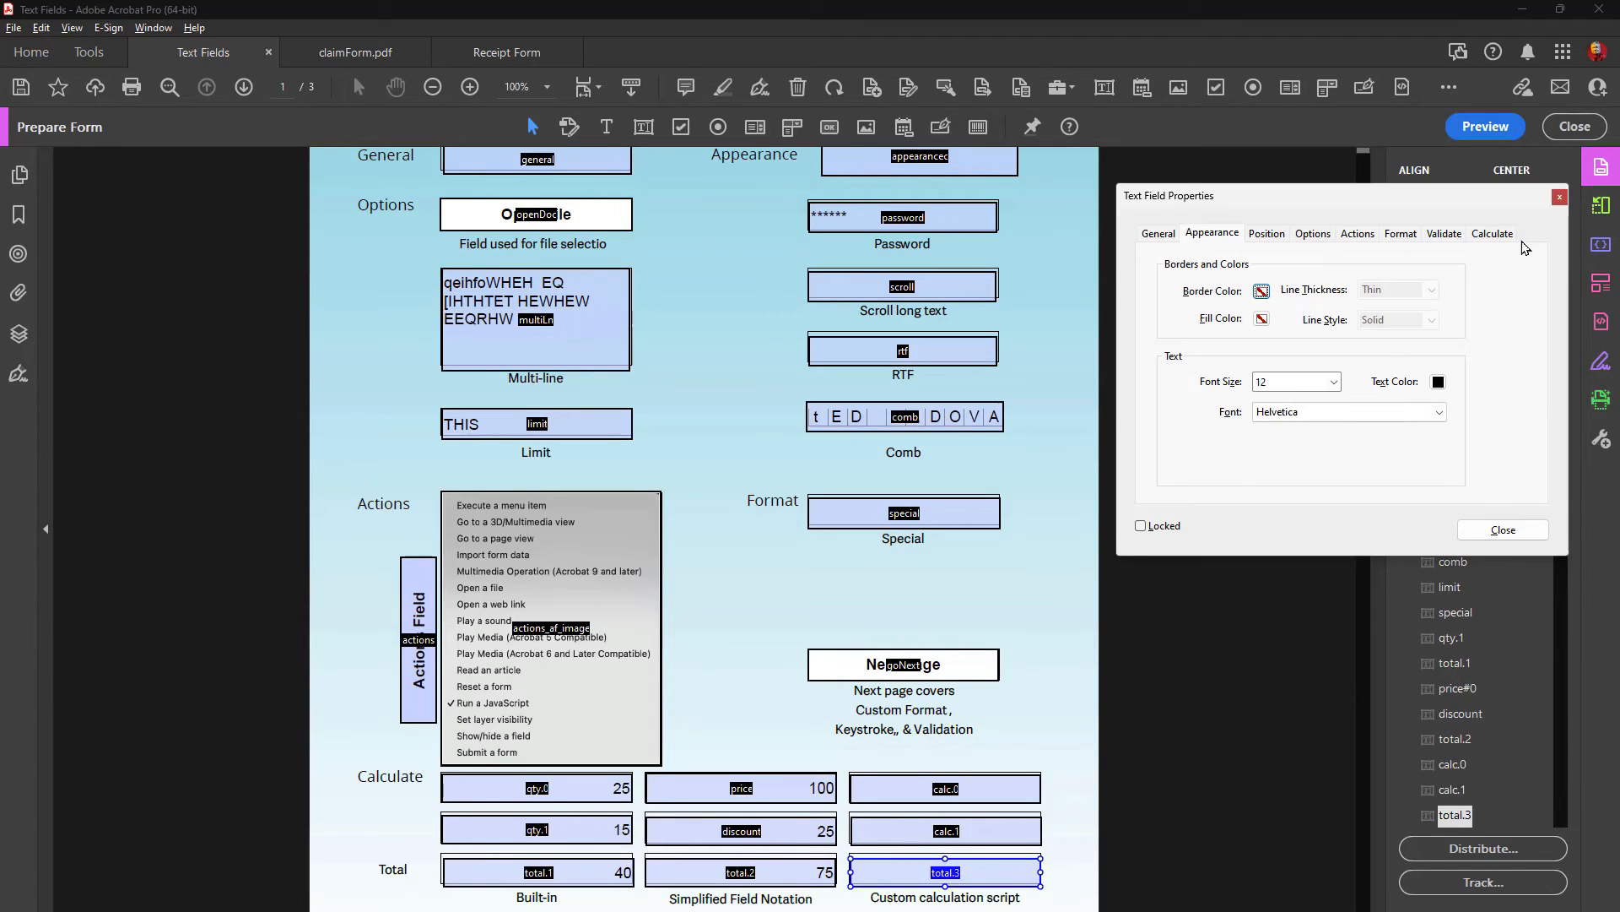
{"action": "left_click", "coordinate": [1493, 235]}
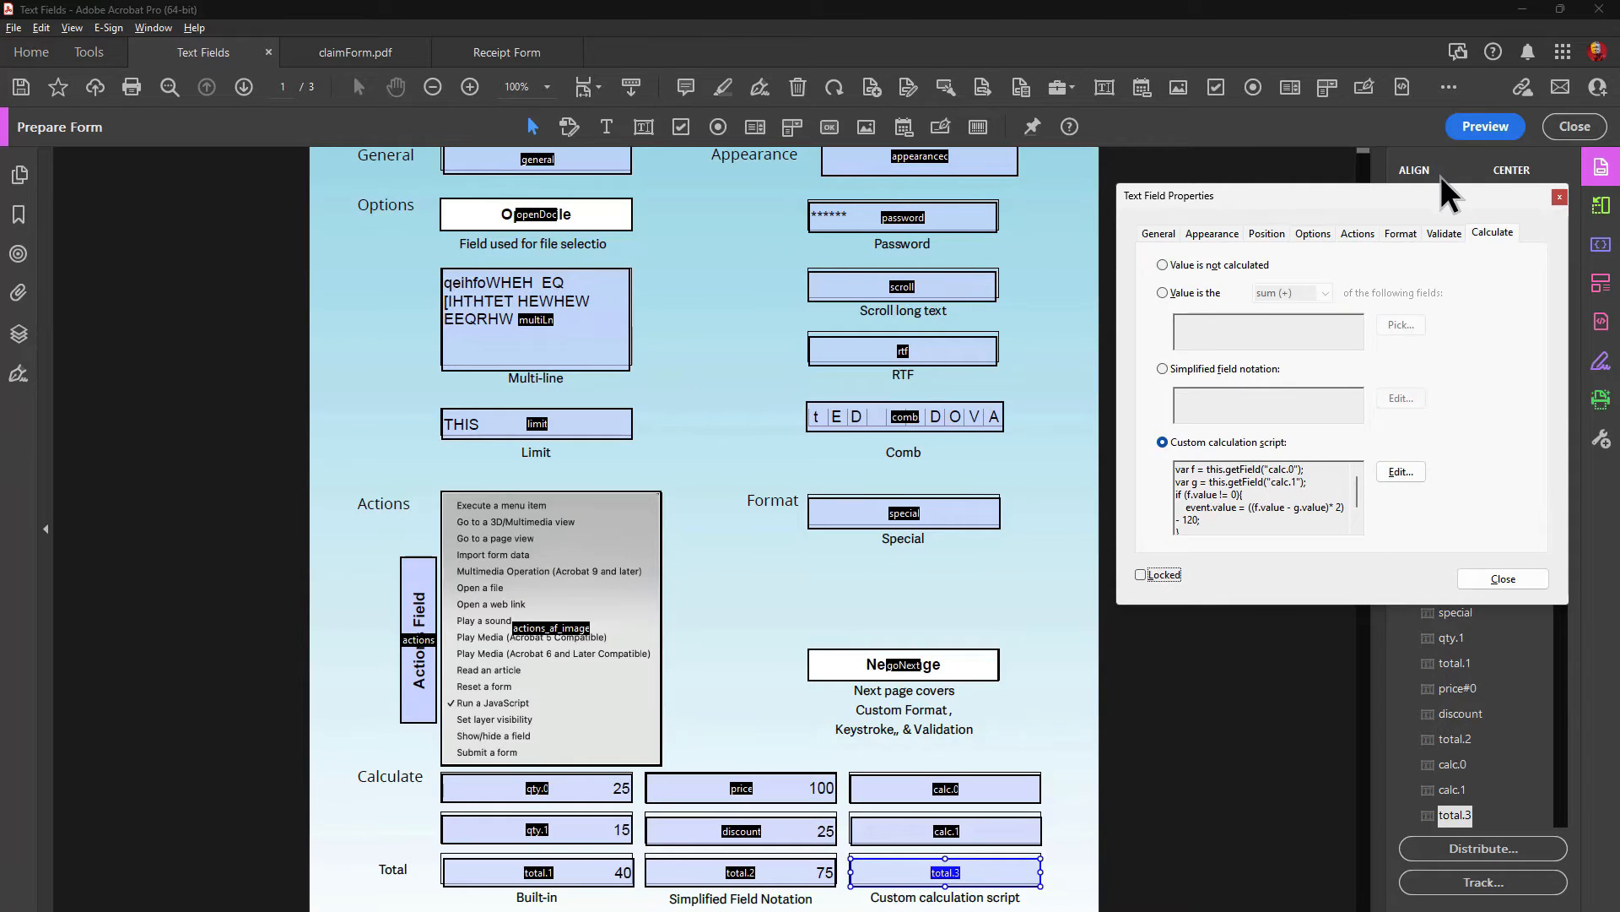
{"action": "left_click_drag", "start_coordinate": [1432, 204], "coordinate": [1379, 252]}
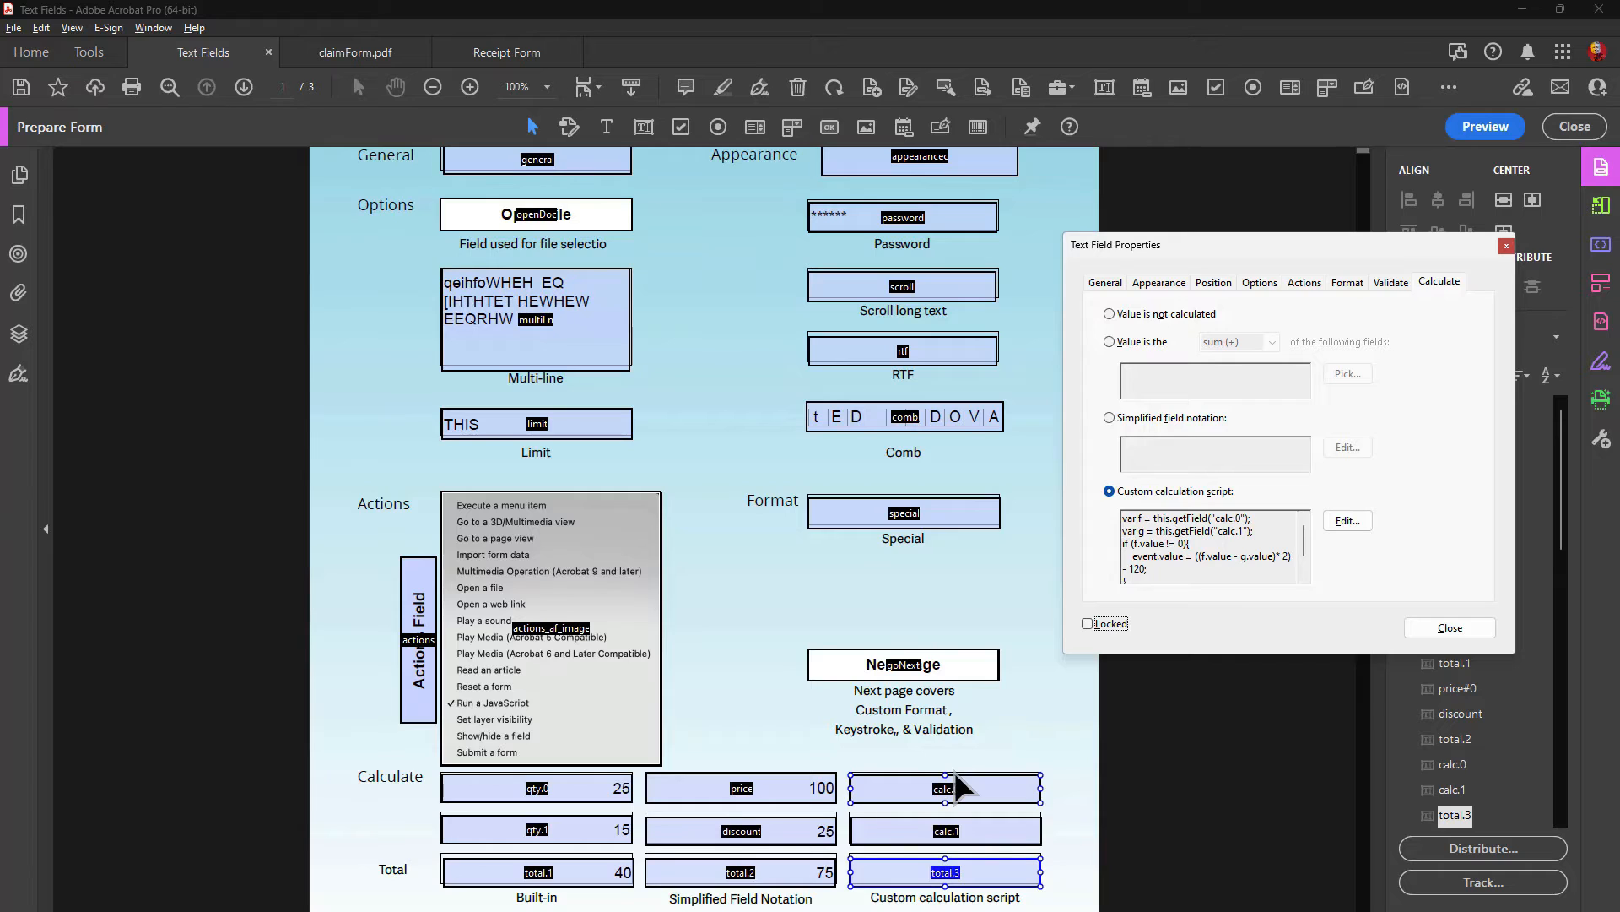
{"action": "left_click", "coordinate": [1348, 521]}
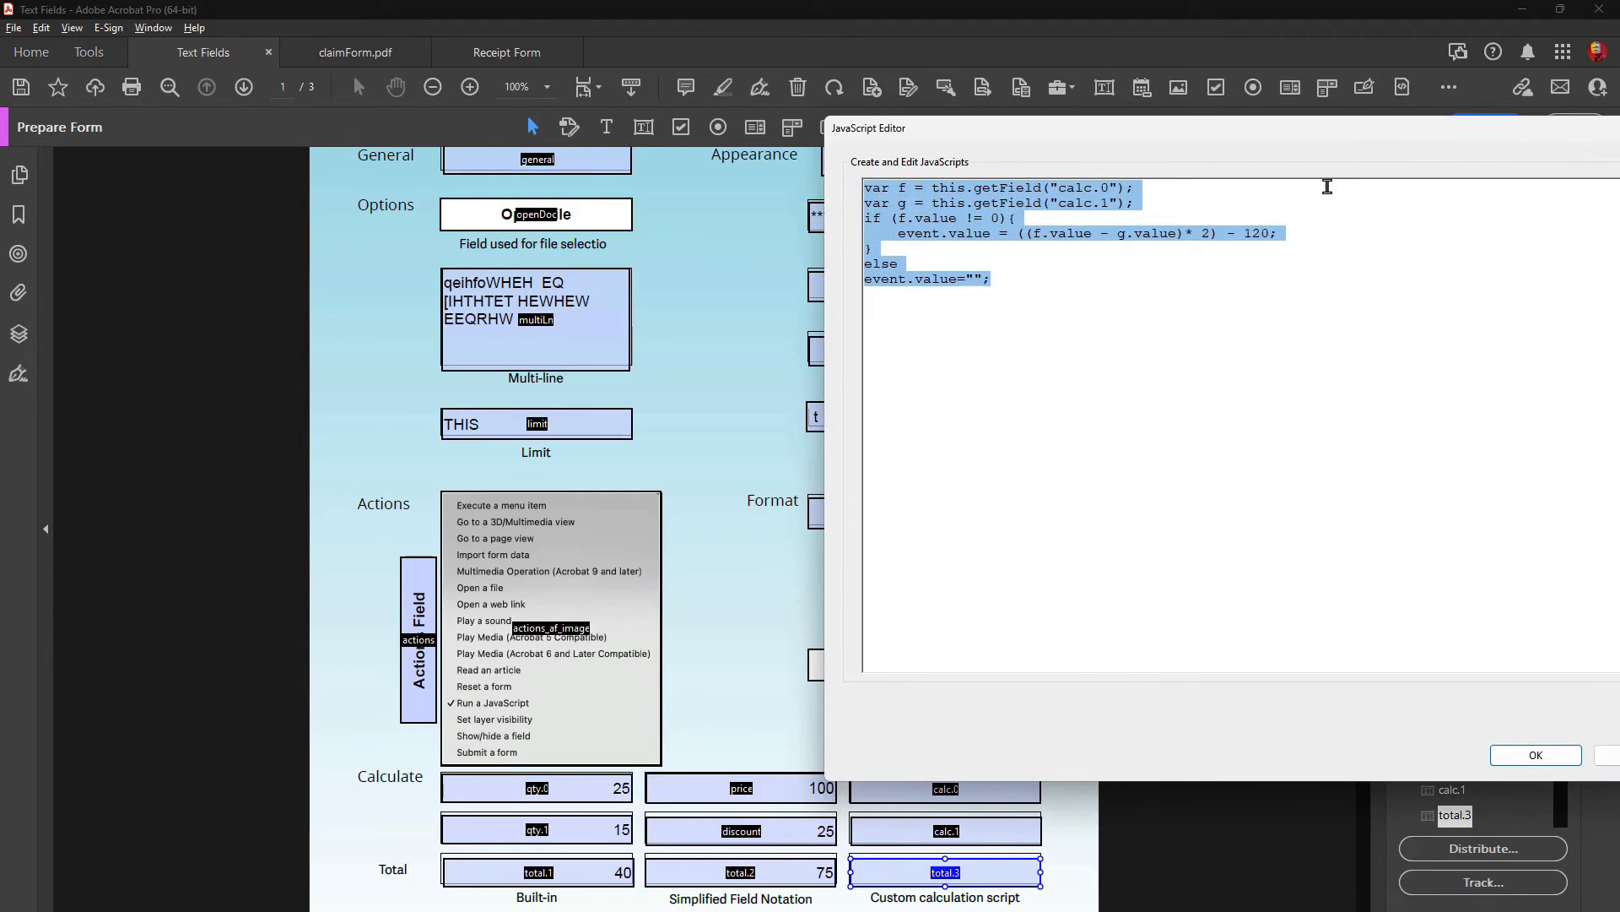
Step: Examine the script's event.value expression ((f.value - g.value)* 2) - 120, and close the editor without changes
{"action": "left_click_drag", "start_coordinate": [1105, 136], "coordinate": [1377, 275]}
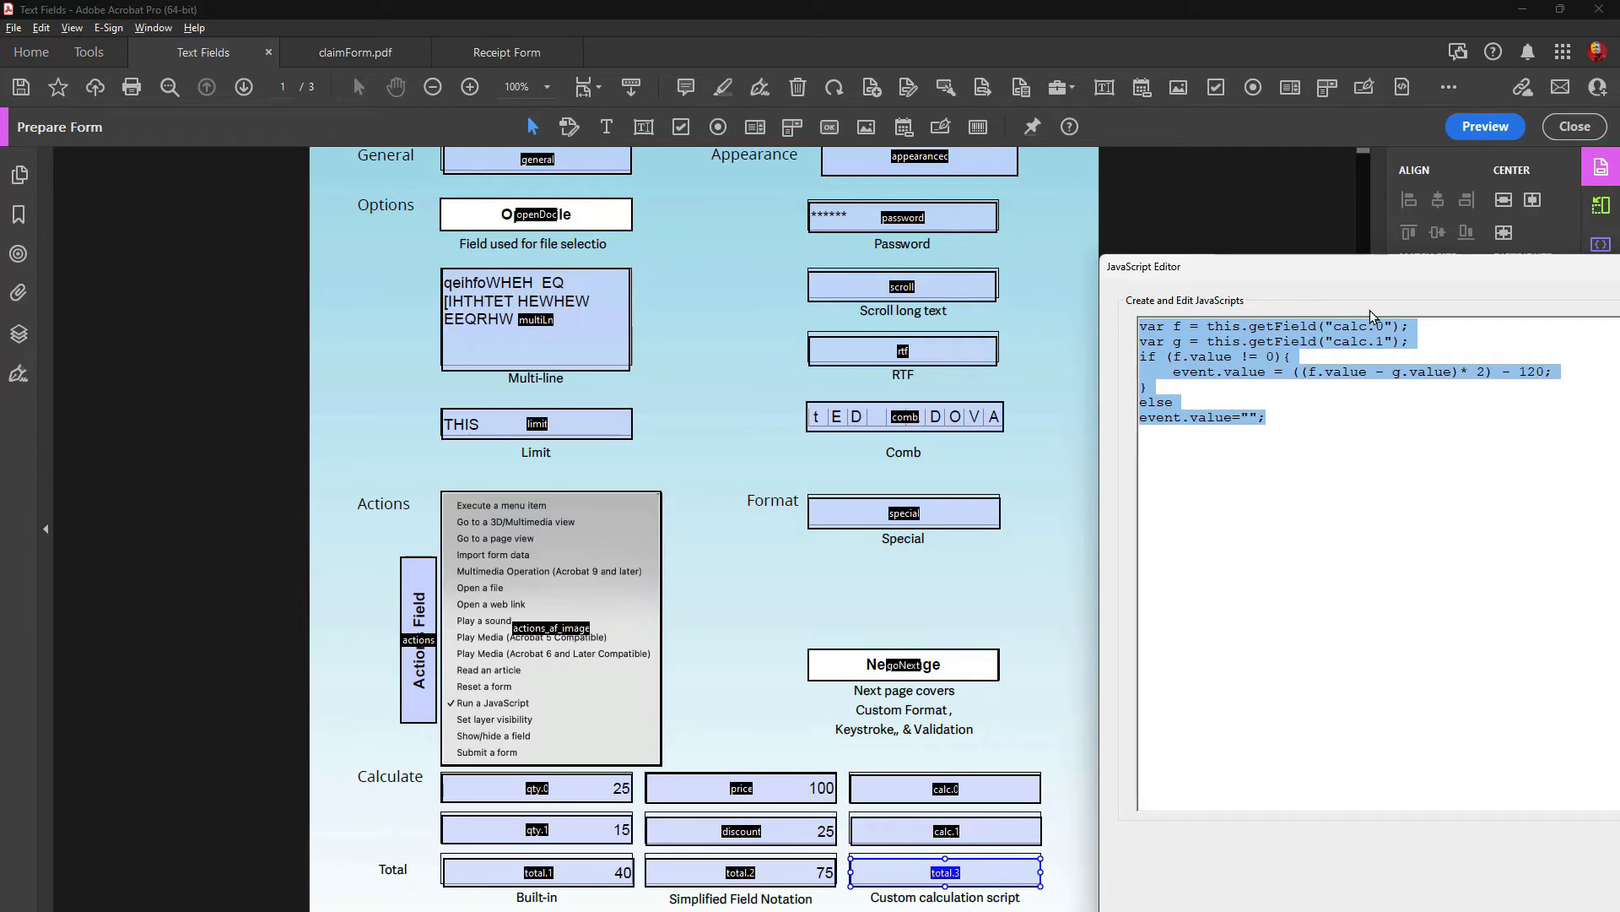
{"action": "left_click_drag", "start_coordinate": [1379, 273], "coordinate": [1348, 255]}
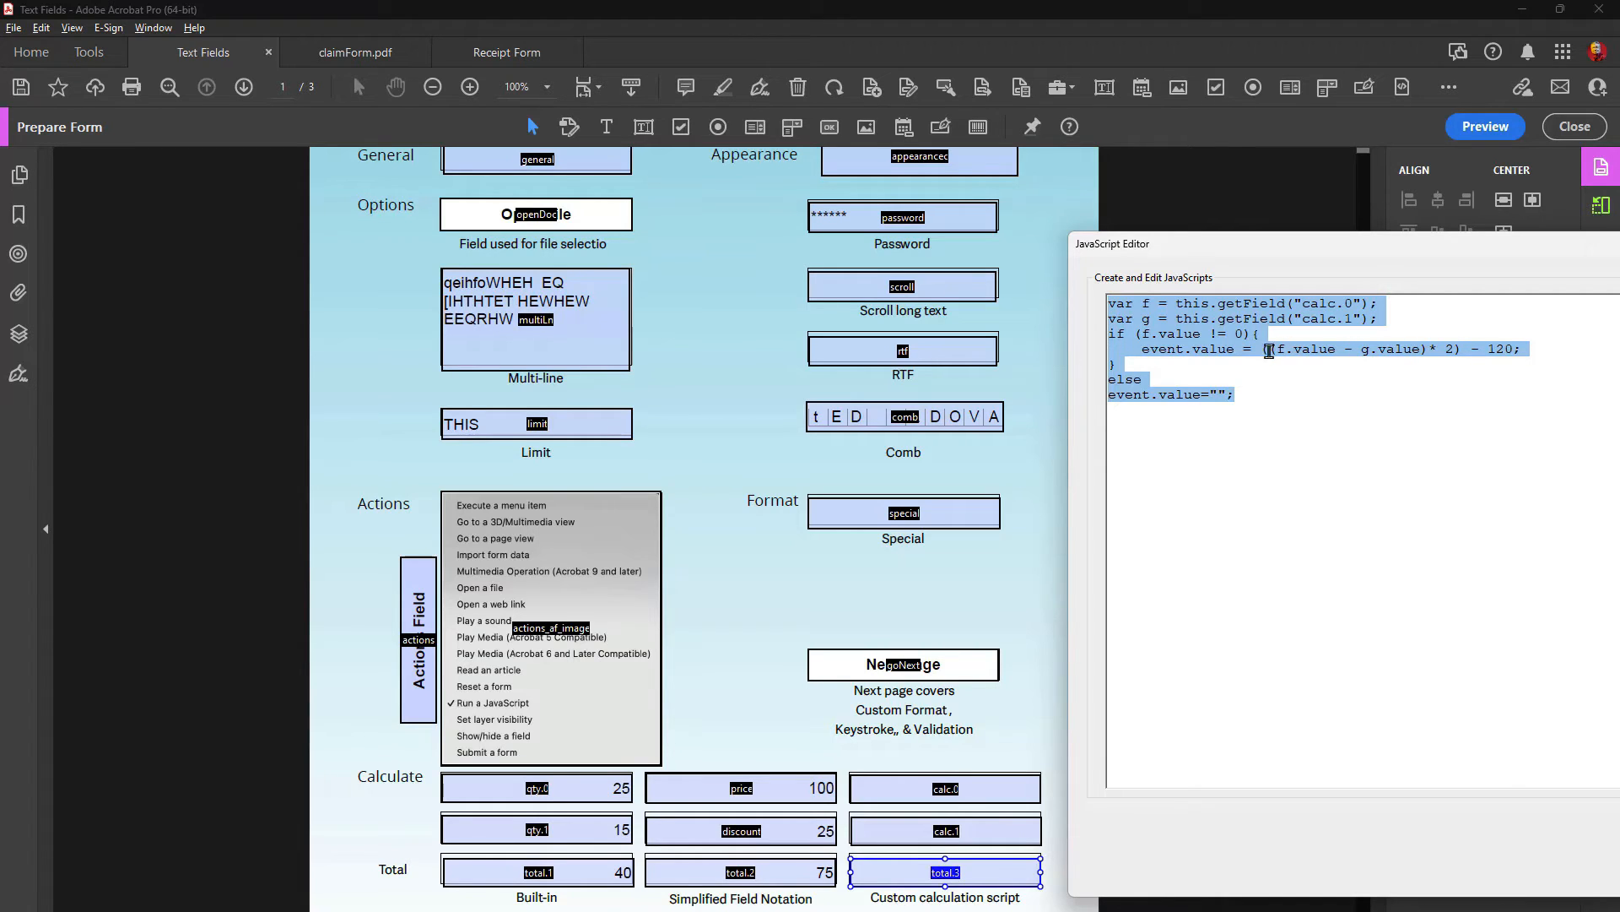
{"action": "left_click_drag", "start_coordinate": [1266, 355], "coordinate": [1461, 352]}
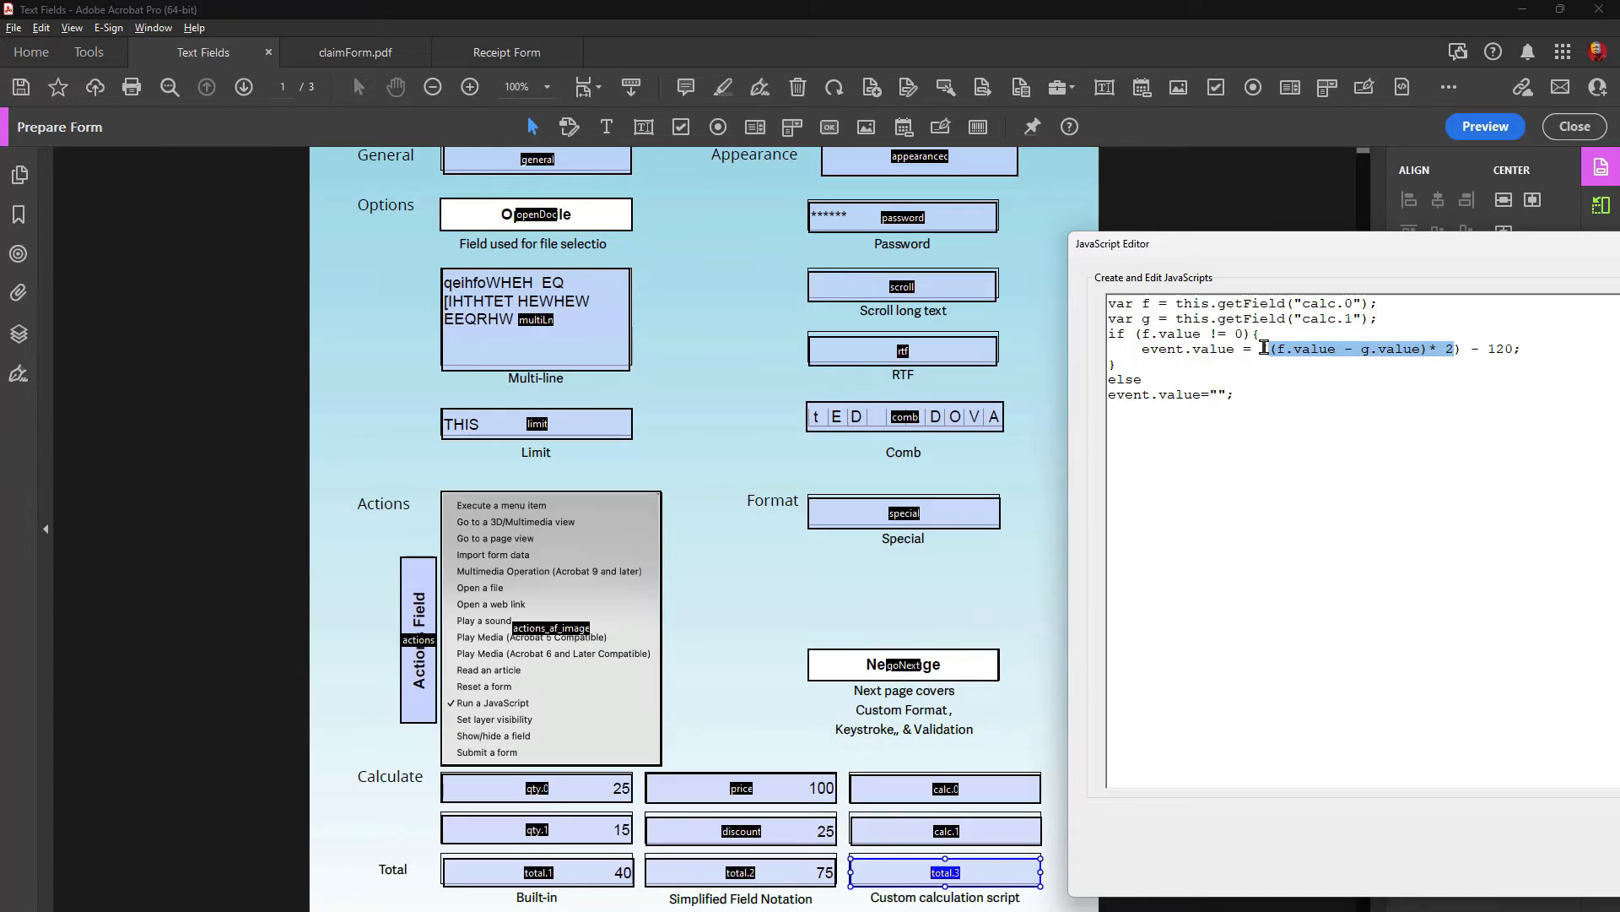
{"action": "left_click_drag", "start_coordinate": [1259, 348], "coordinate": [1511, 349]}
{"action": "left_click_drag", "start_coordinate": [1334, 247], "coordinate": [755, 176]}
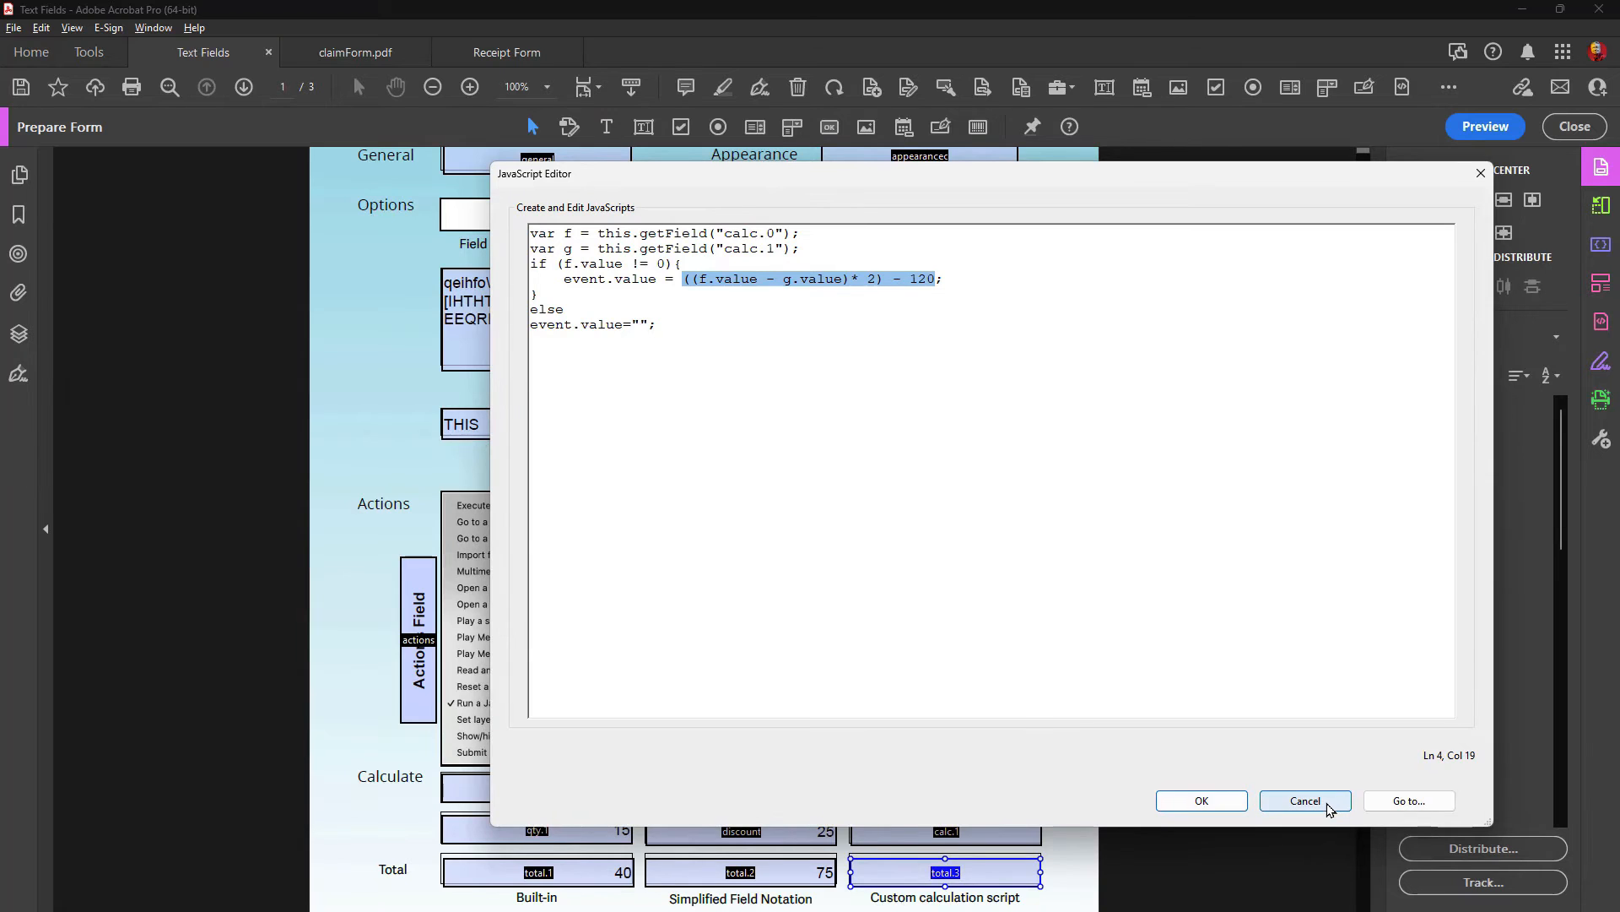
{"action": "left_click", "coordinate": [1327, 808]}
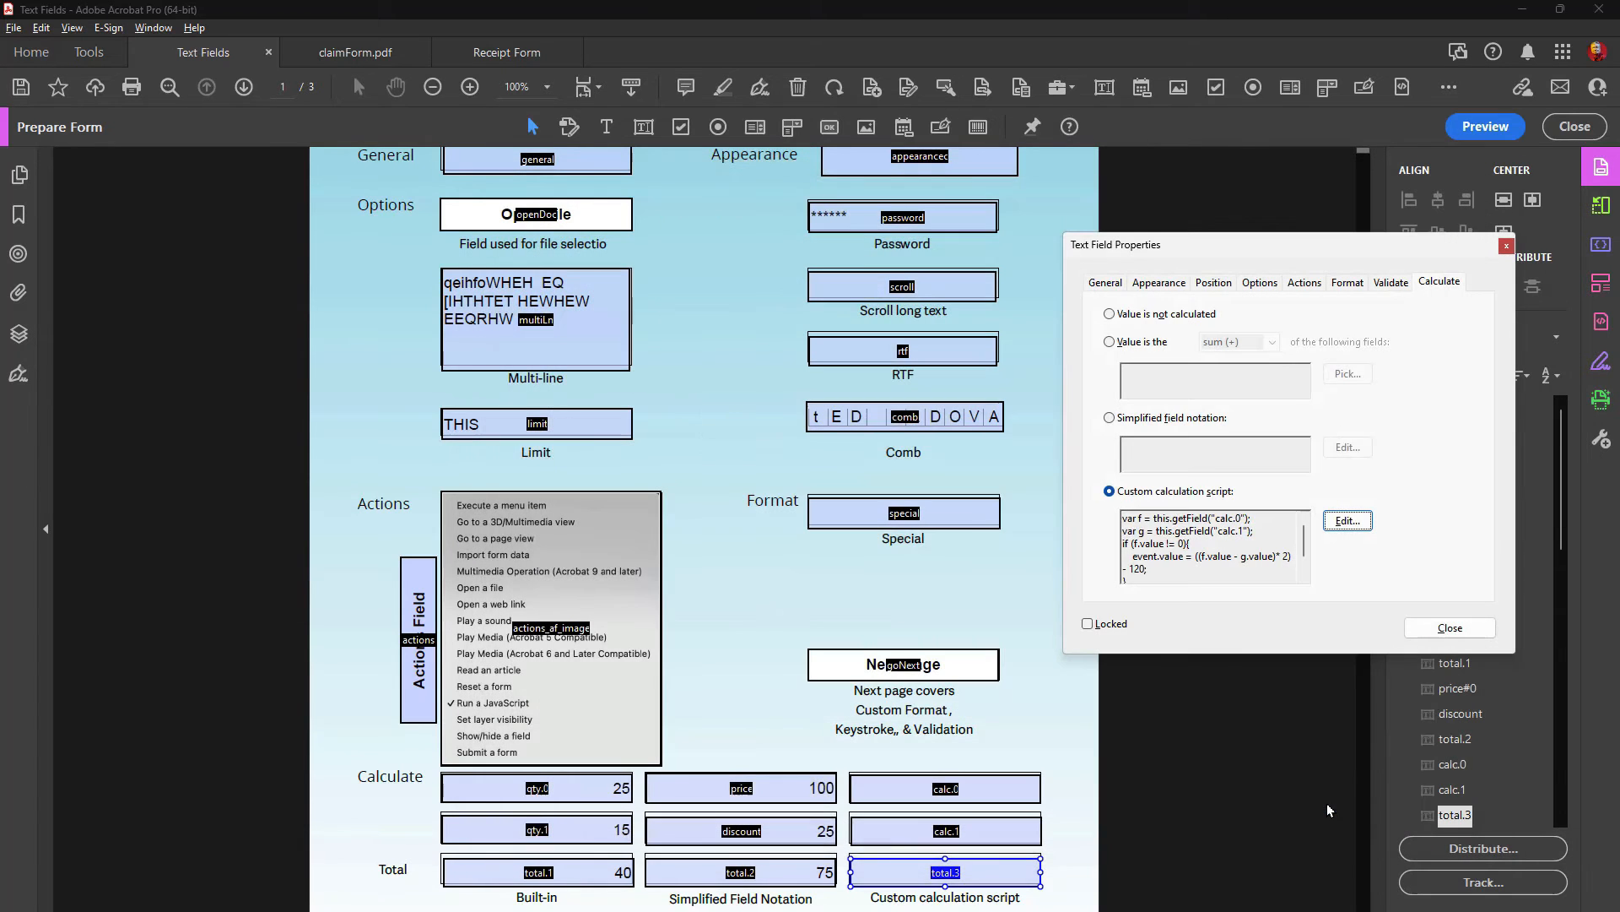
Step: Preview the form and enter 200 and 100 in the two input fields of the Custom calculation script column
{"action": "left_click", "coordinate": [1473, 129]}
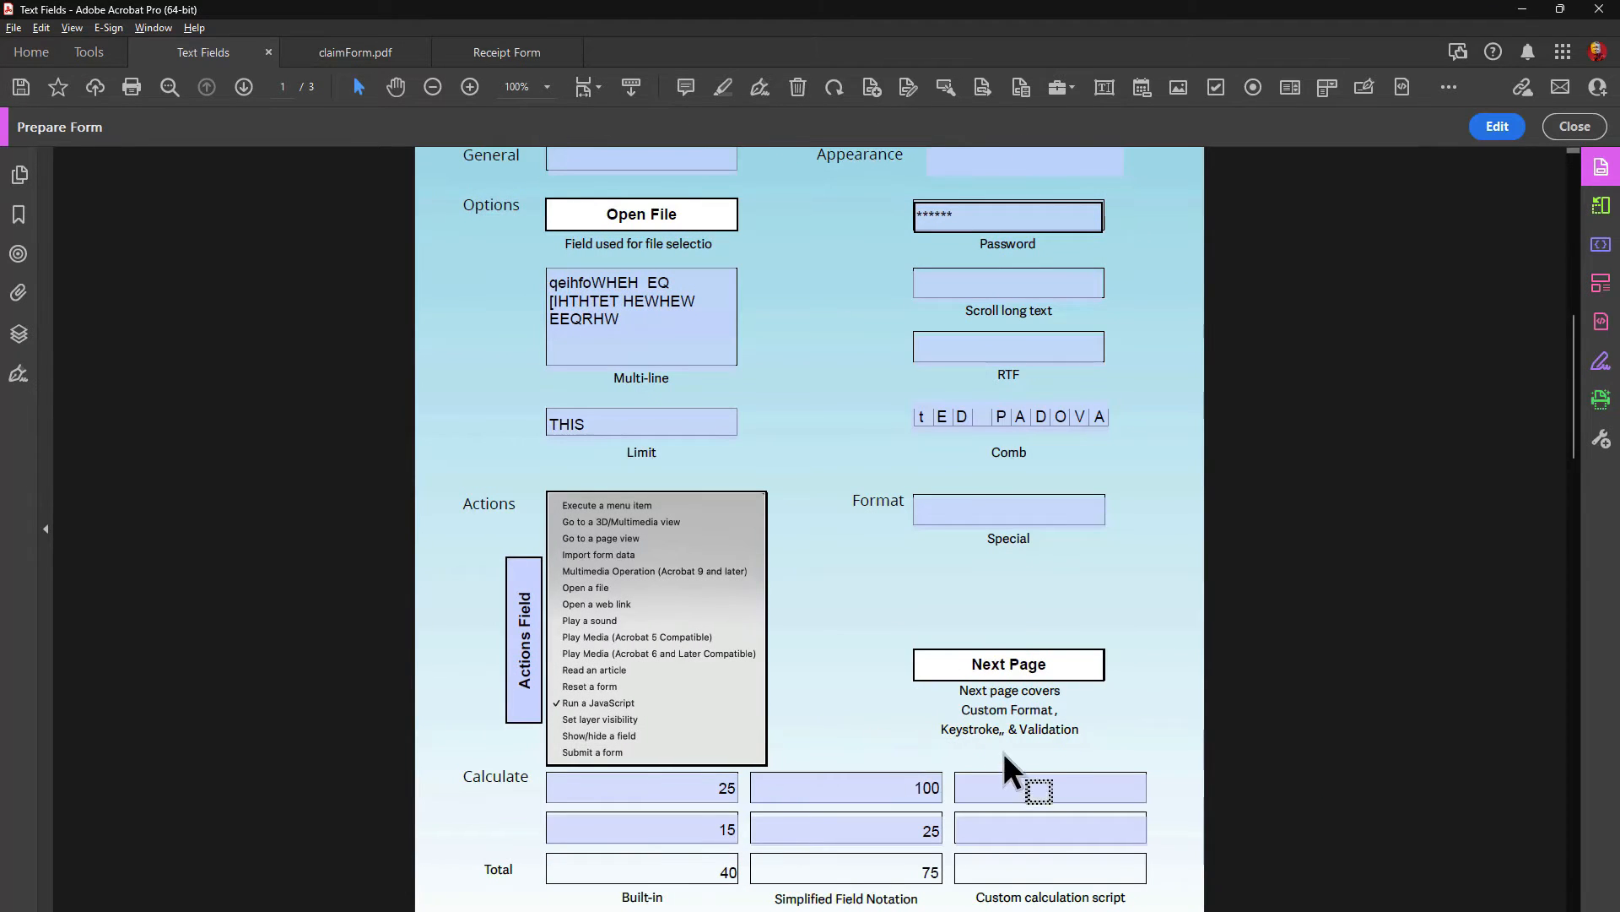
{"action": "left_click", "coordinate": [1029, 797]}
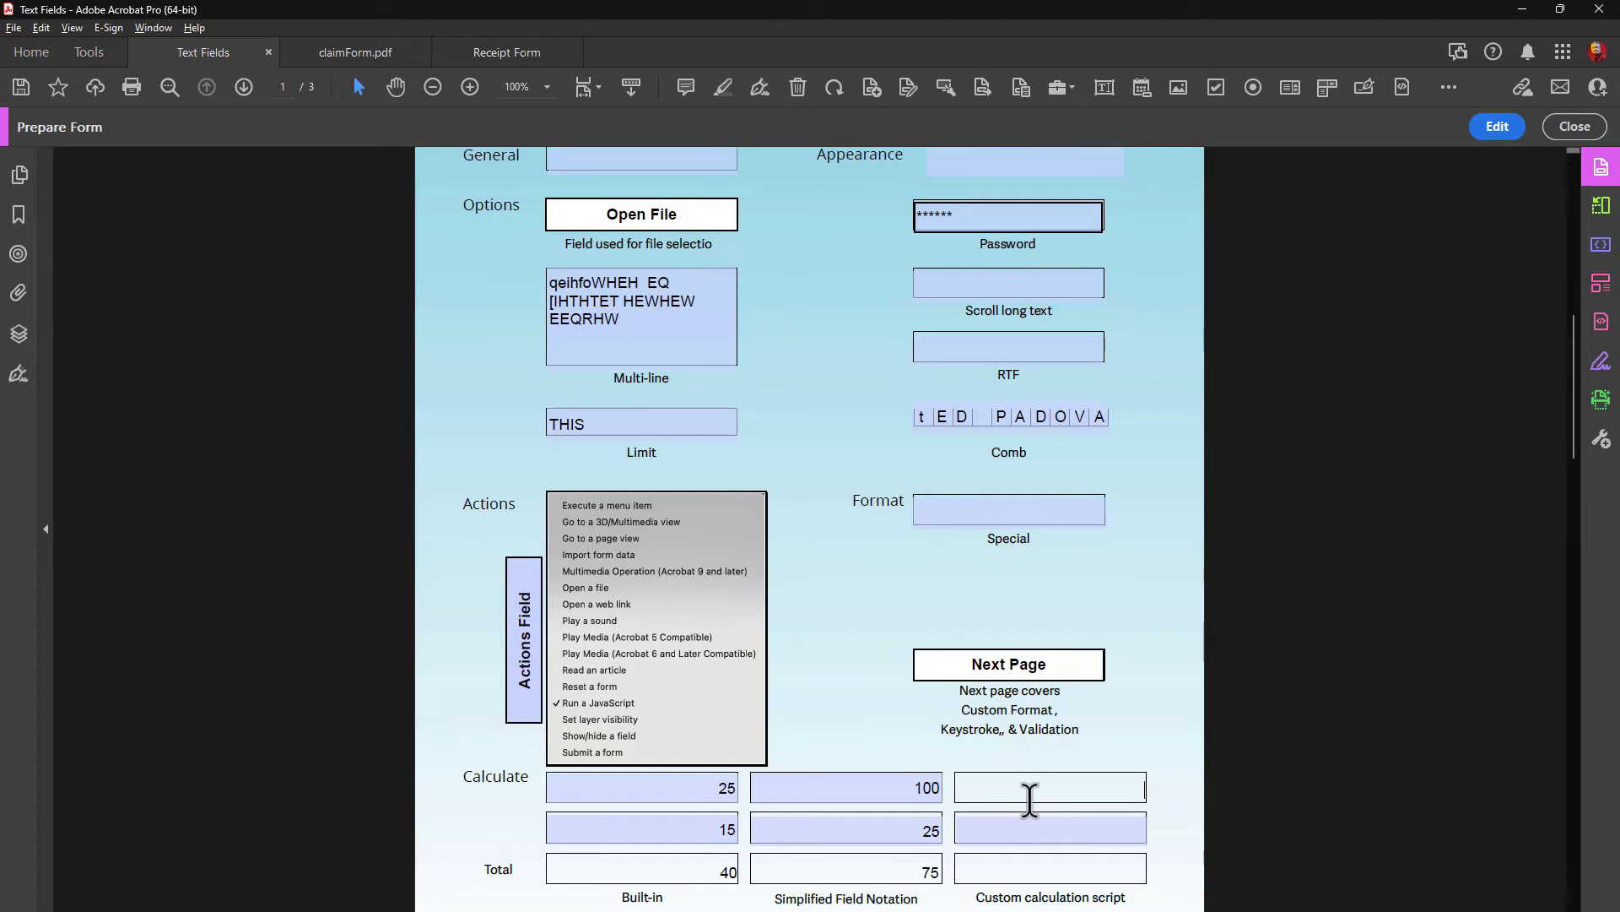
{"action": "type", "text": "200"}
{"action": "left_click", "coordinate": [1051, 831]}
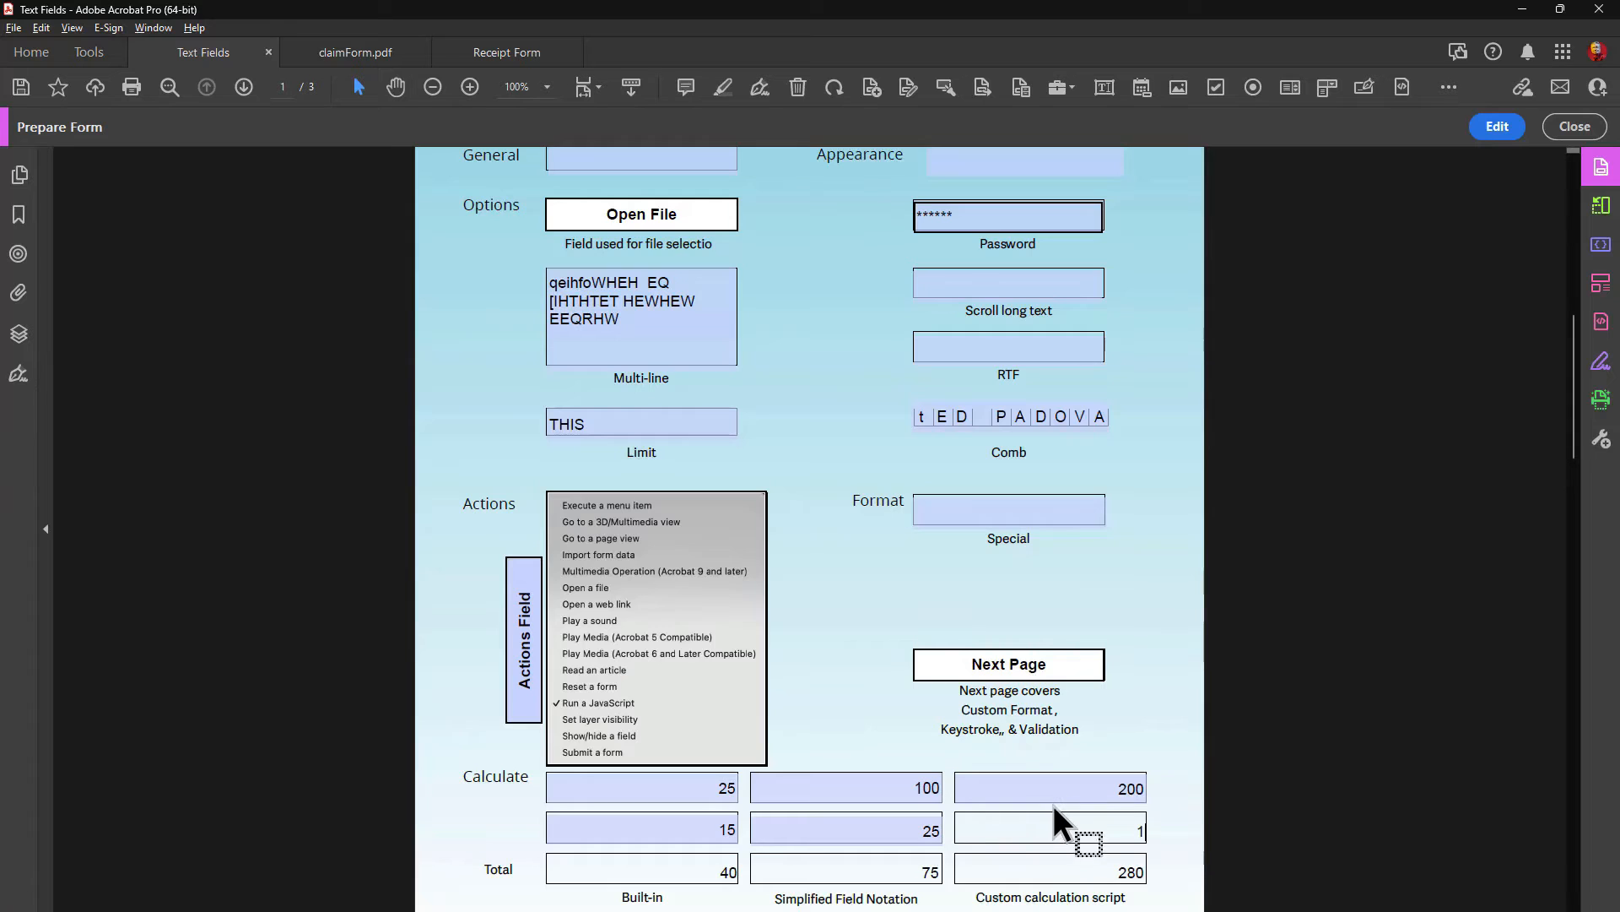
{"action": "type", "text": "100"}
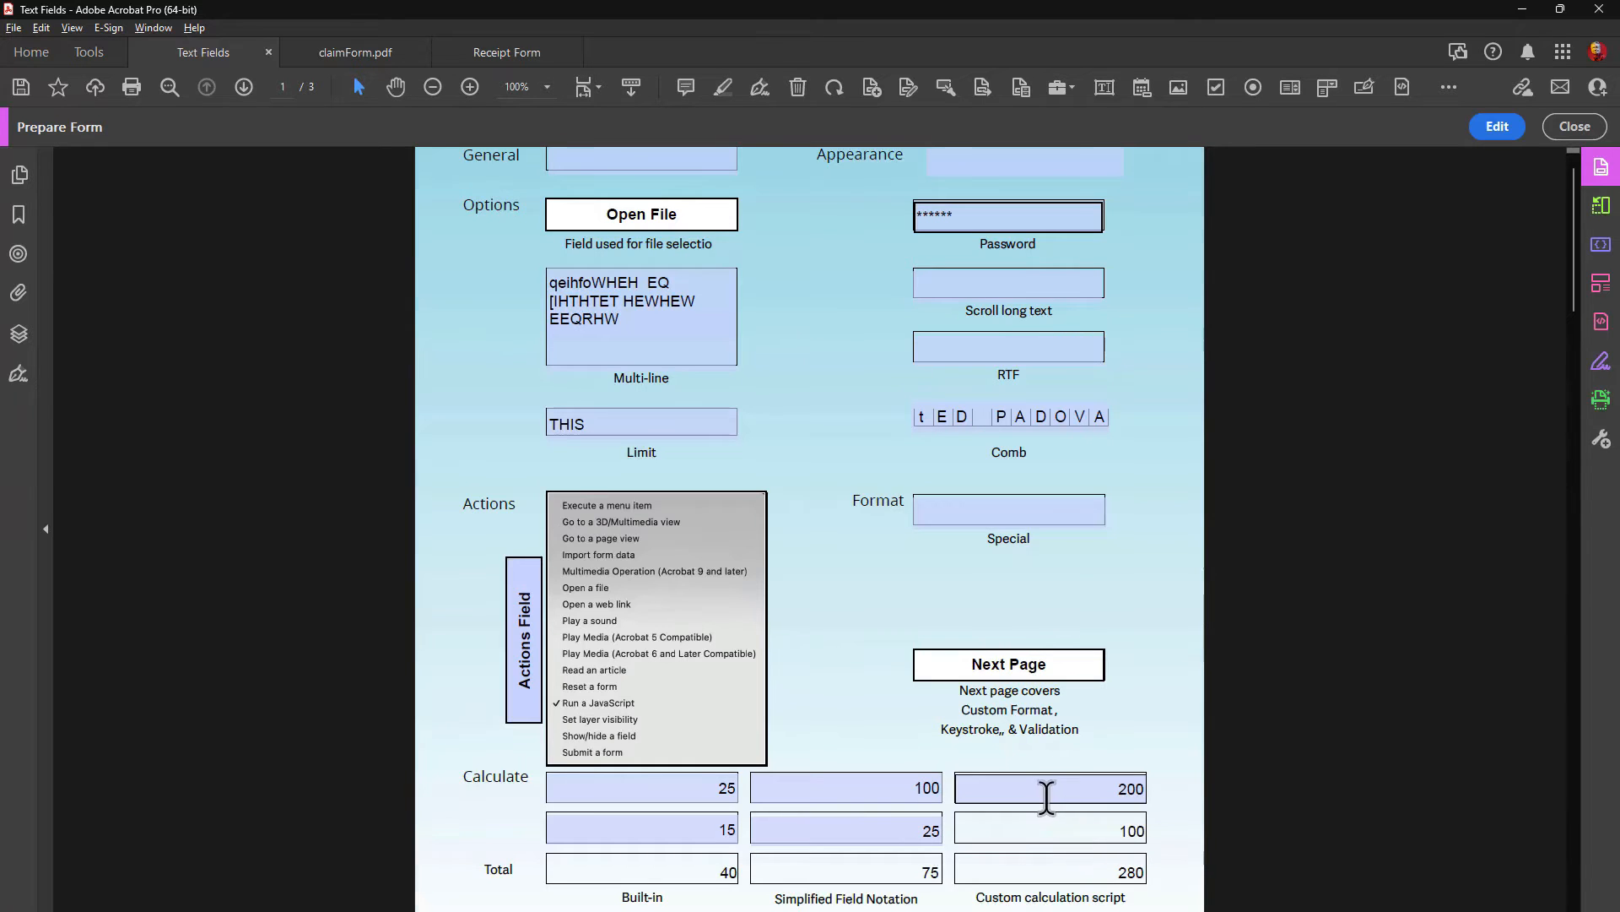
{"action": "scroll", "coordinate": [1145, 716], "scroll_direction": "up", "scroll_amount": 5}
{"action": "scroll", "coordinate": [1123, 709], "scroll_direction": "down", "scroll_amount": 3}
{"action": "scroll", "coordinate": [1122, 689], "scroll_direction": "down", "scroll_amount": 3}
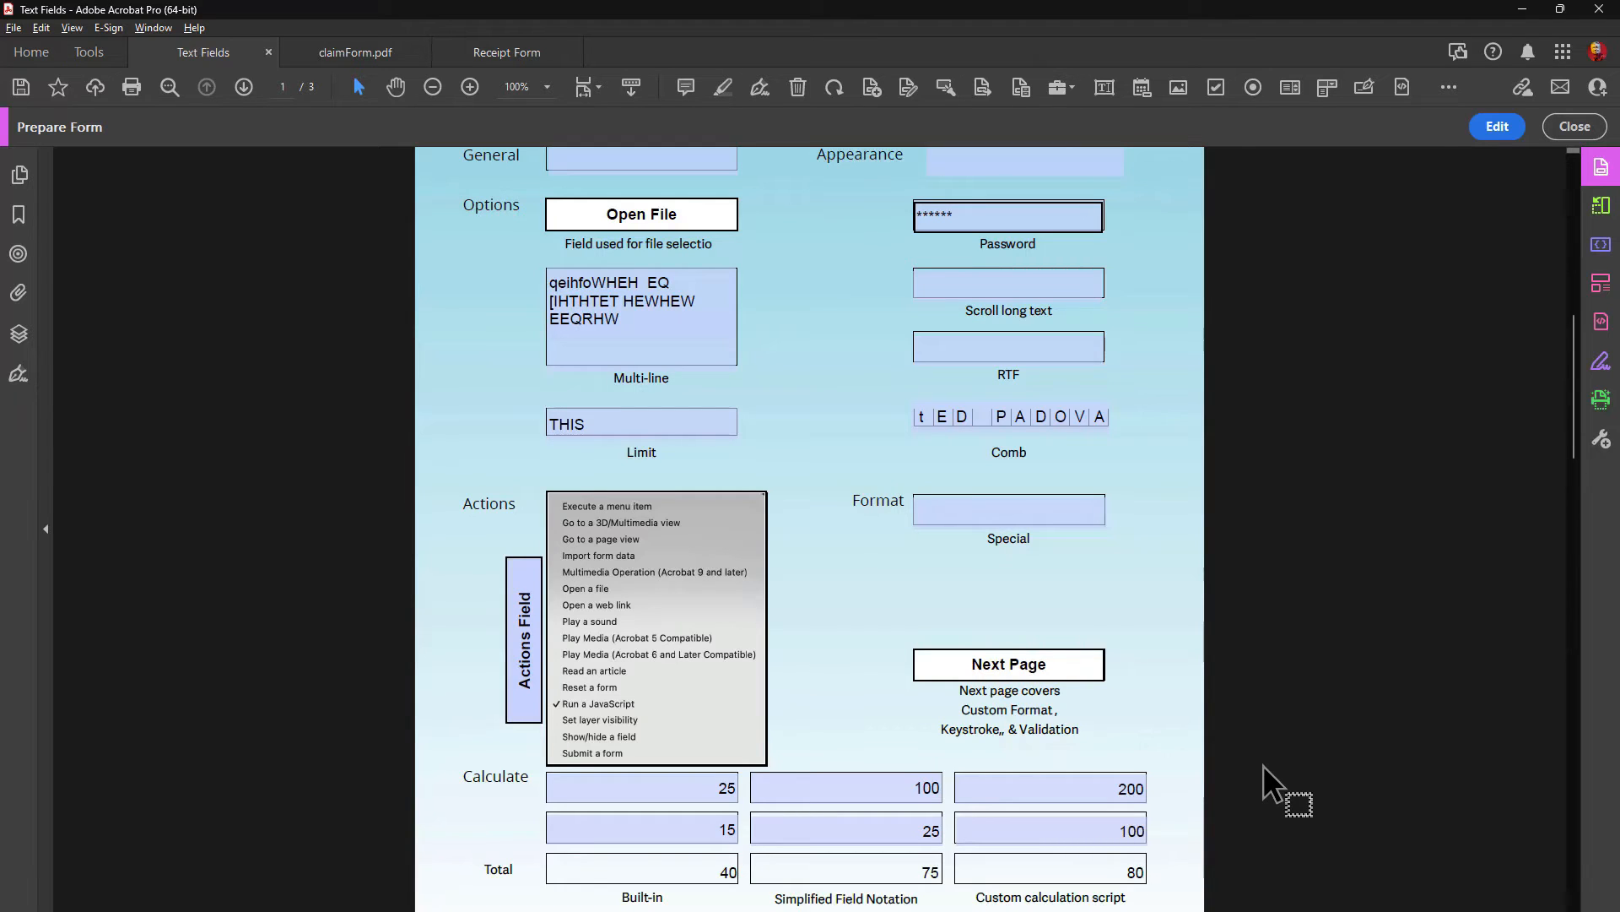
Step: Return to form editing, review the total.3 field's custom calculation script once more, and dismiss the script editor
{"action": "left_click", "coordinate": [1488, 126]}
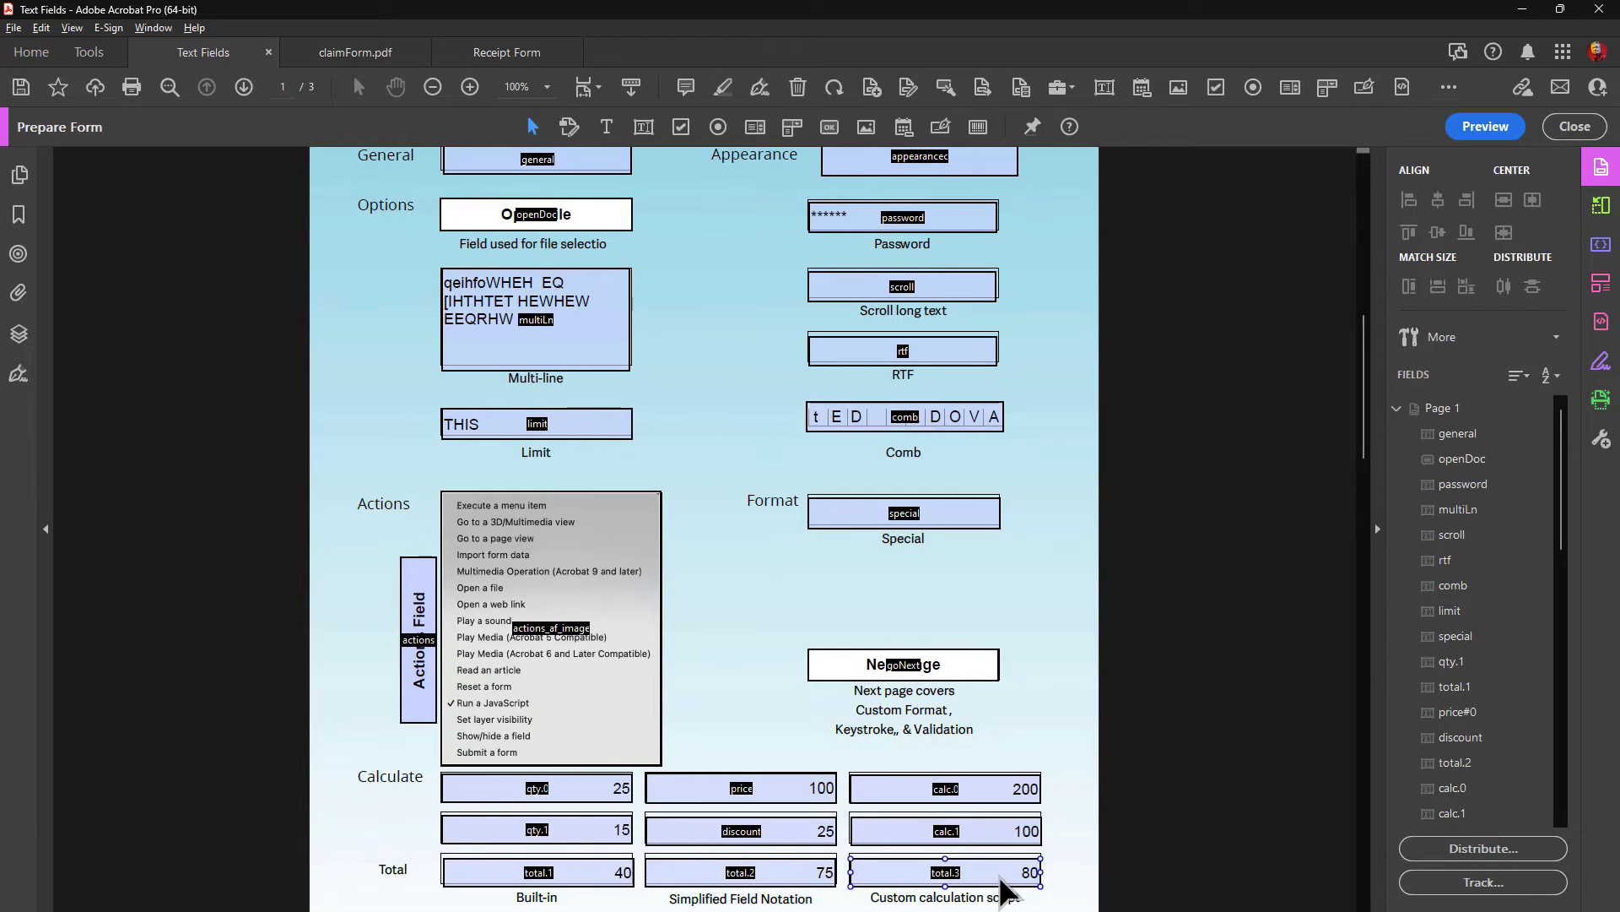
{"action": "double_click", "coordinate": [1002, 878]}
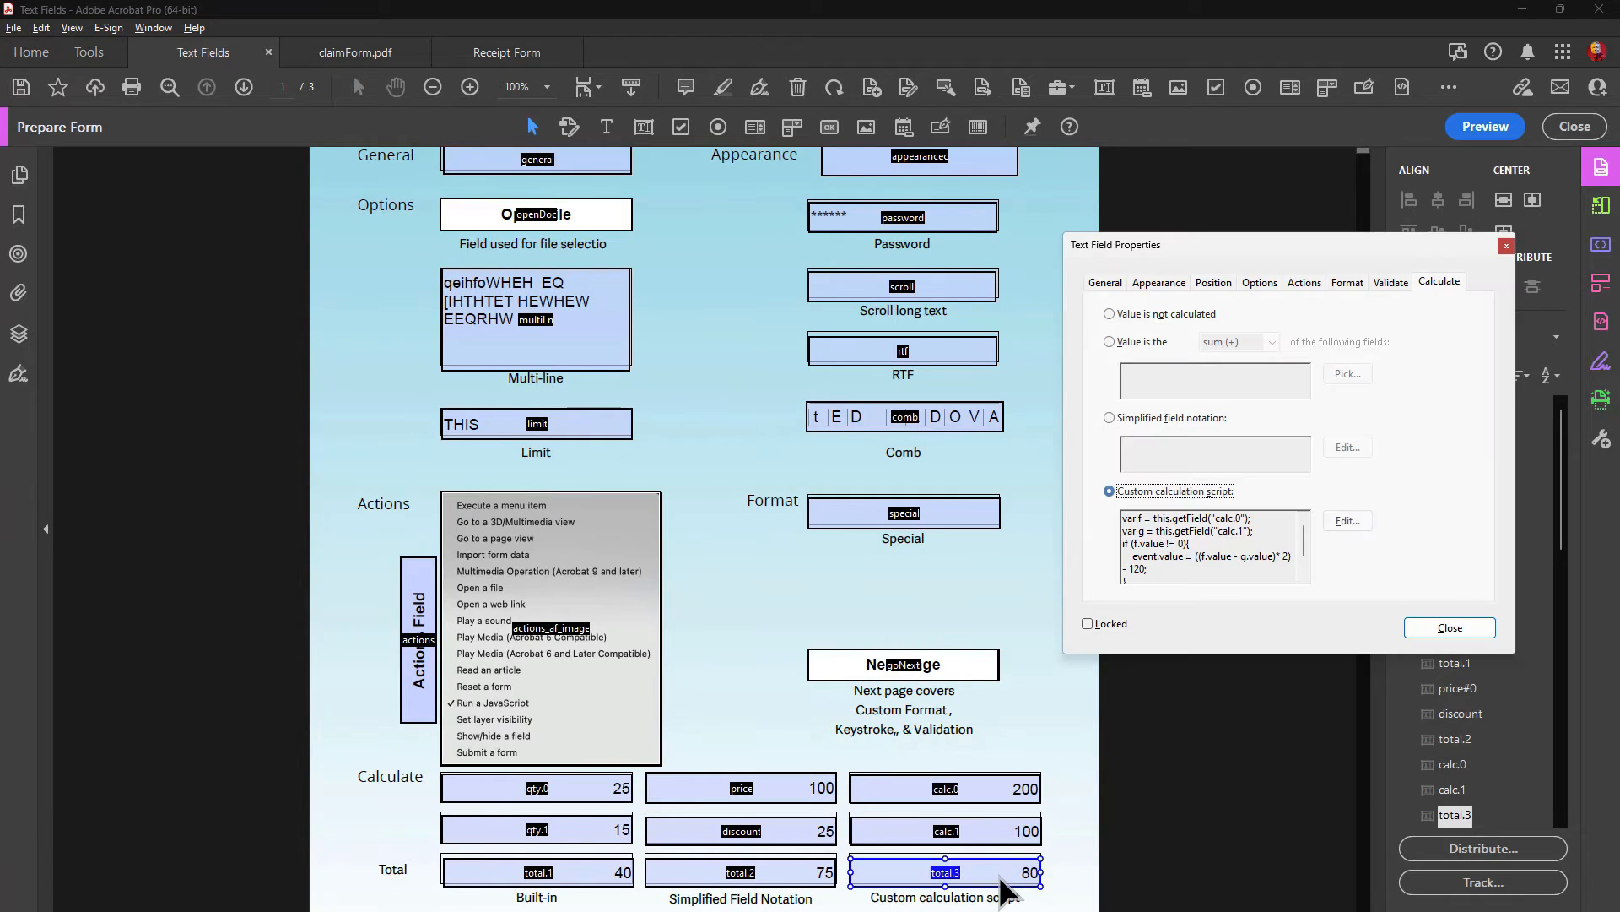
{"action": "left_click", "coordinate": [1334, 519]}
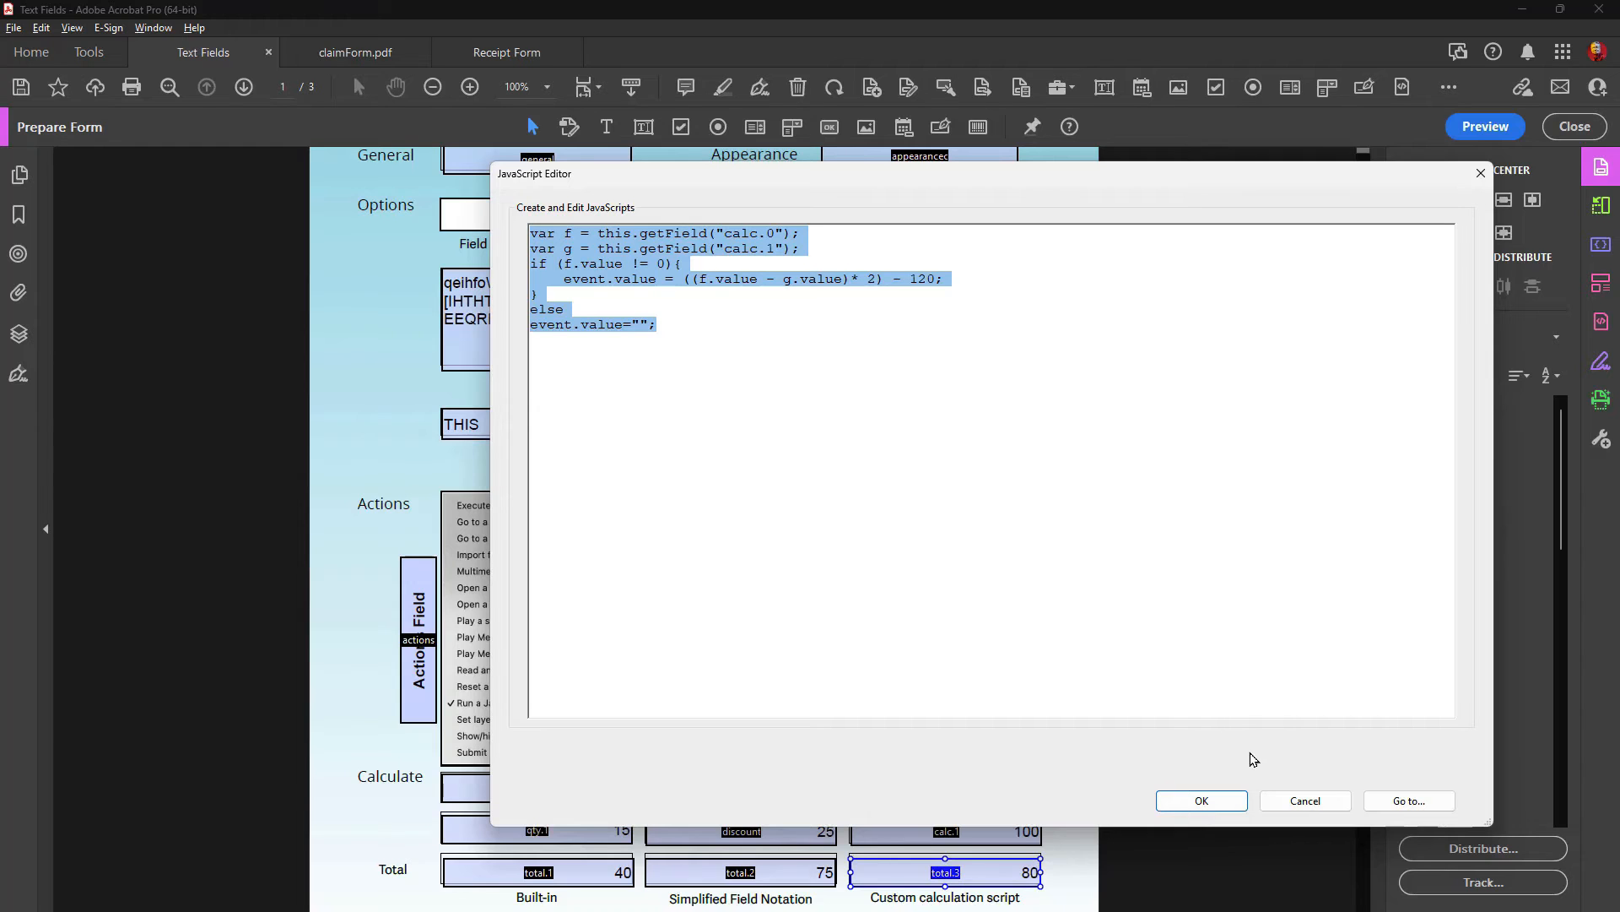
{"action": "left_click", "coordinate": [1306, 800]}
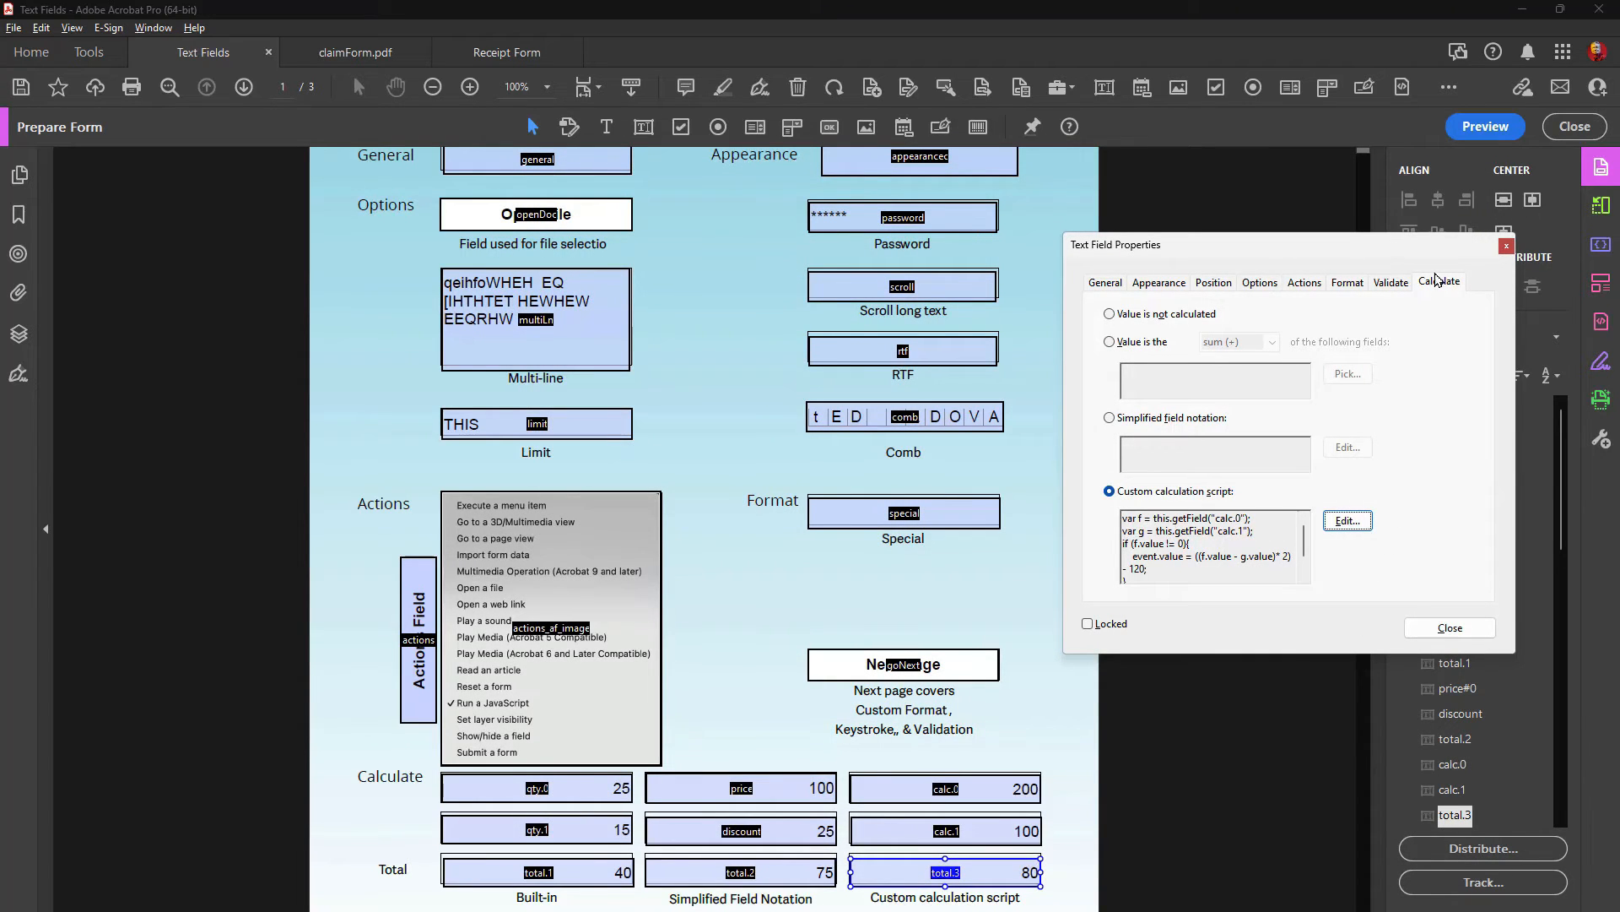
Step: Set the total.3 field's format category to Custom and bring up its validation options
{"action": "left_click", "coordinate": [1360, 281]}
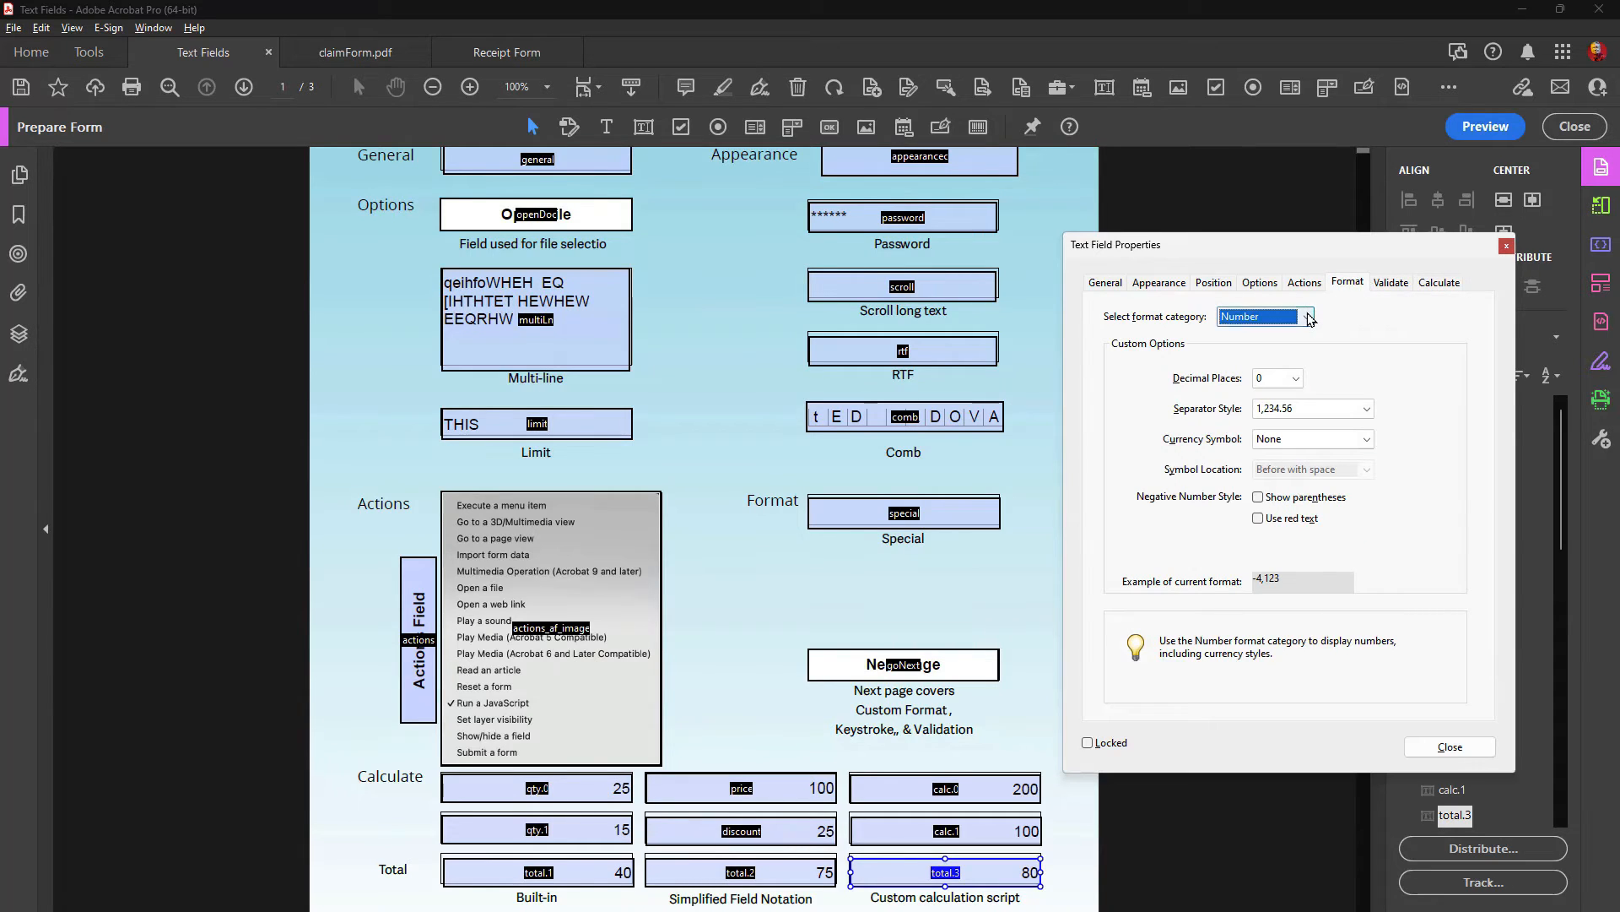
{"action": "left_click", "coordinate": [1266, 317]}
{"action": "left_click", "coordinate": [1260, 432]}
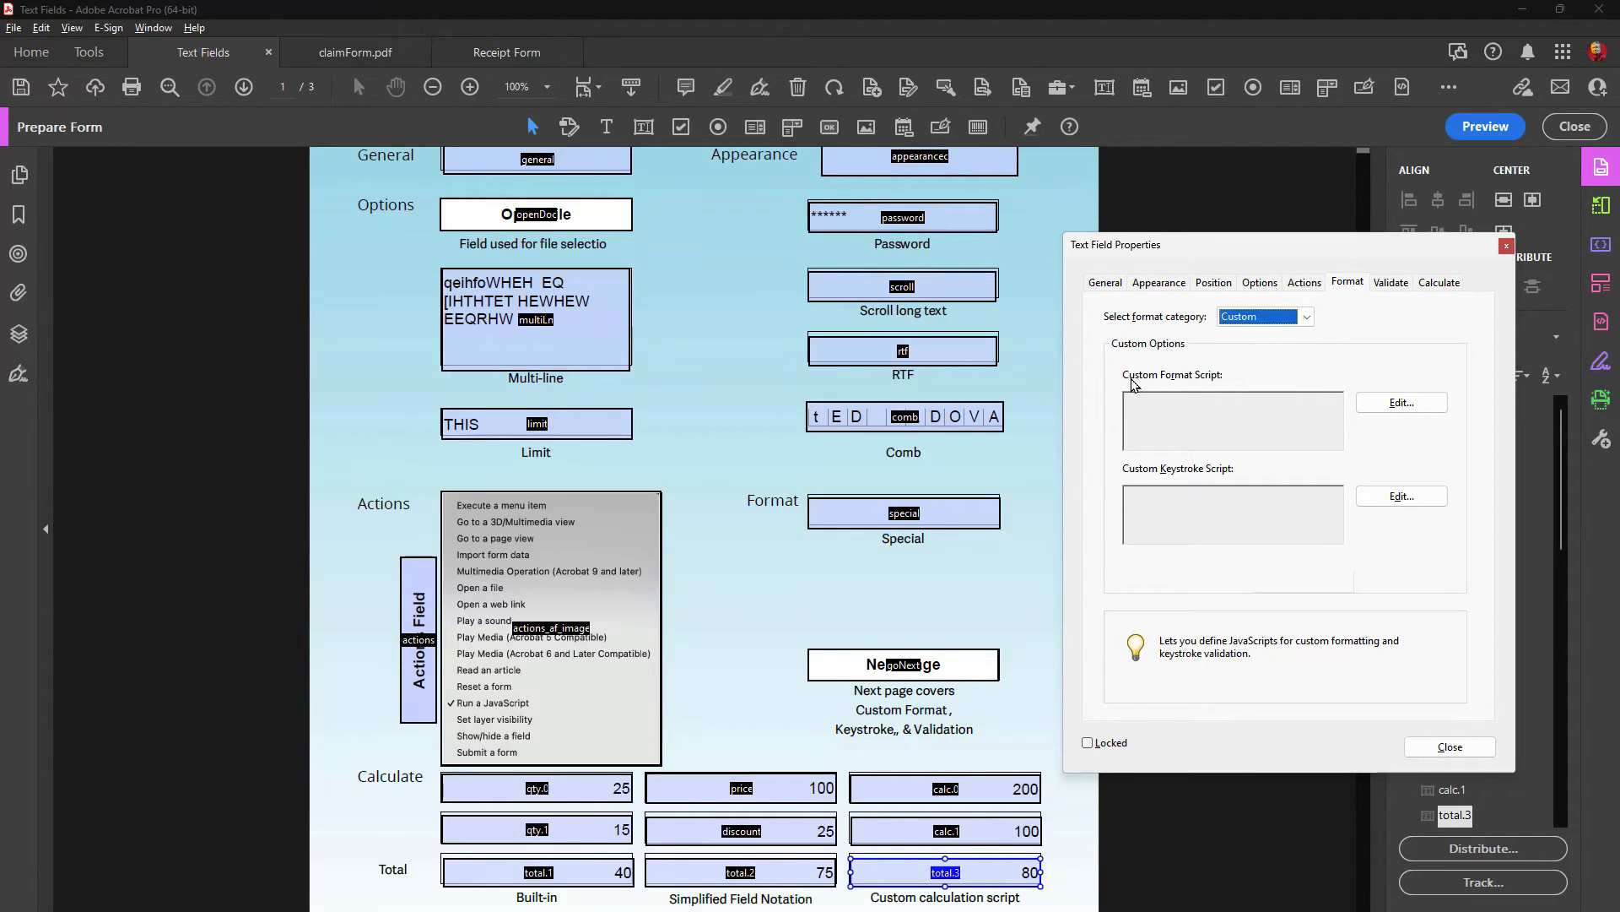
{"action": "left_click", "coordinate": [1400, 283]}
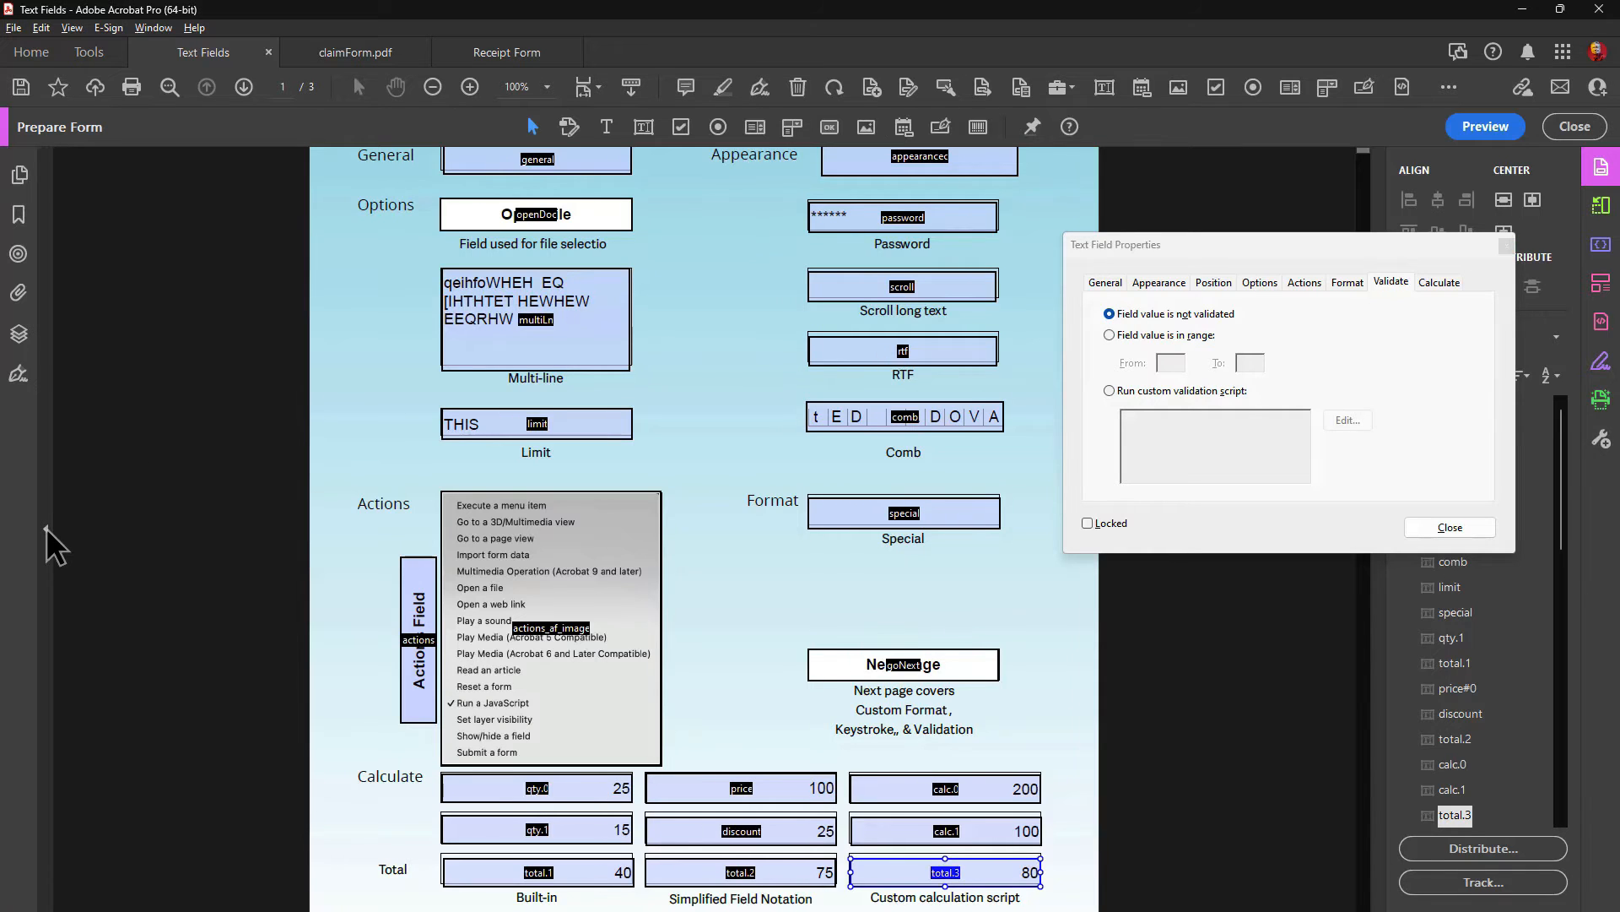
Step: Display the document's page thumbnails beside the form
{"action": "left_click", "coordinate": [47, 528]}
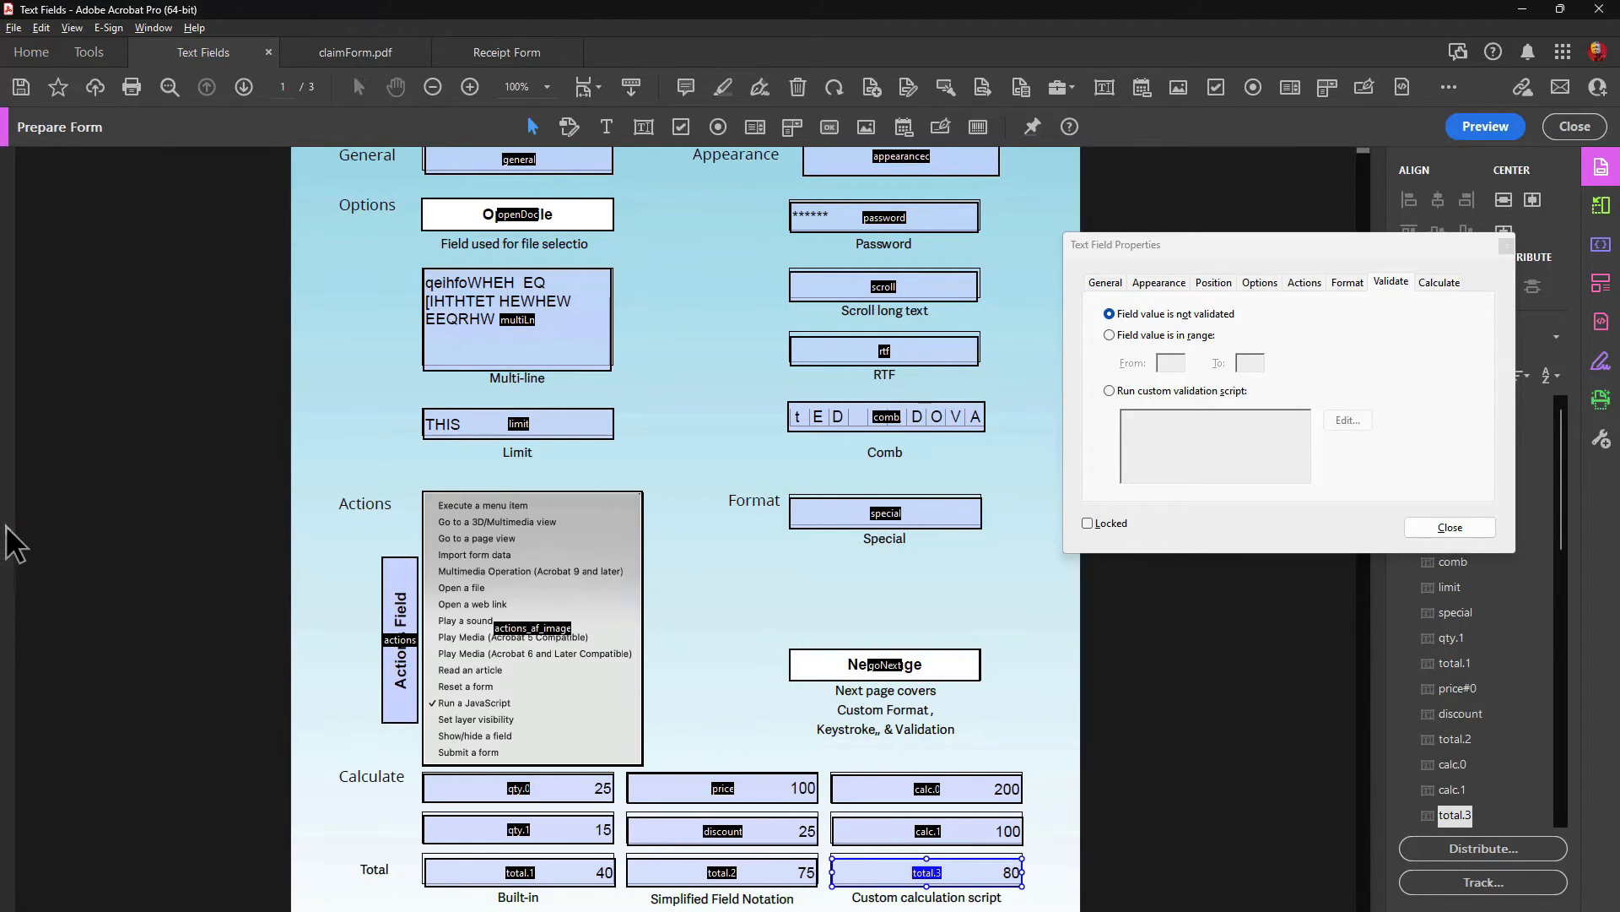
{"action": "left_click", "coordinate": [7, 528]}
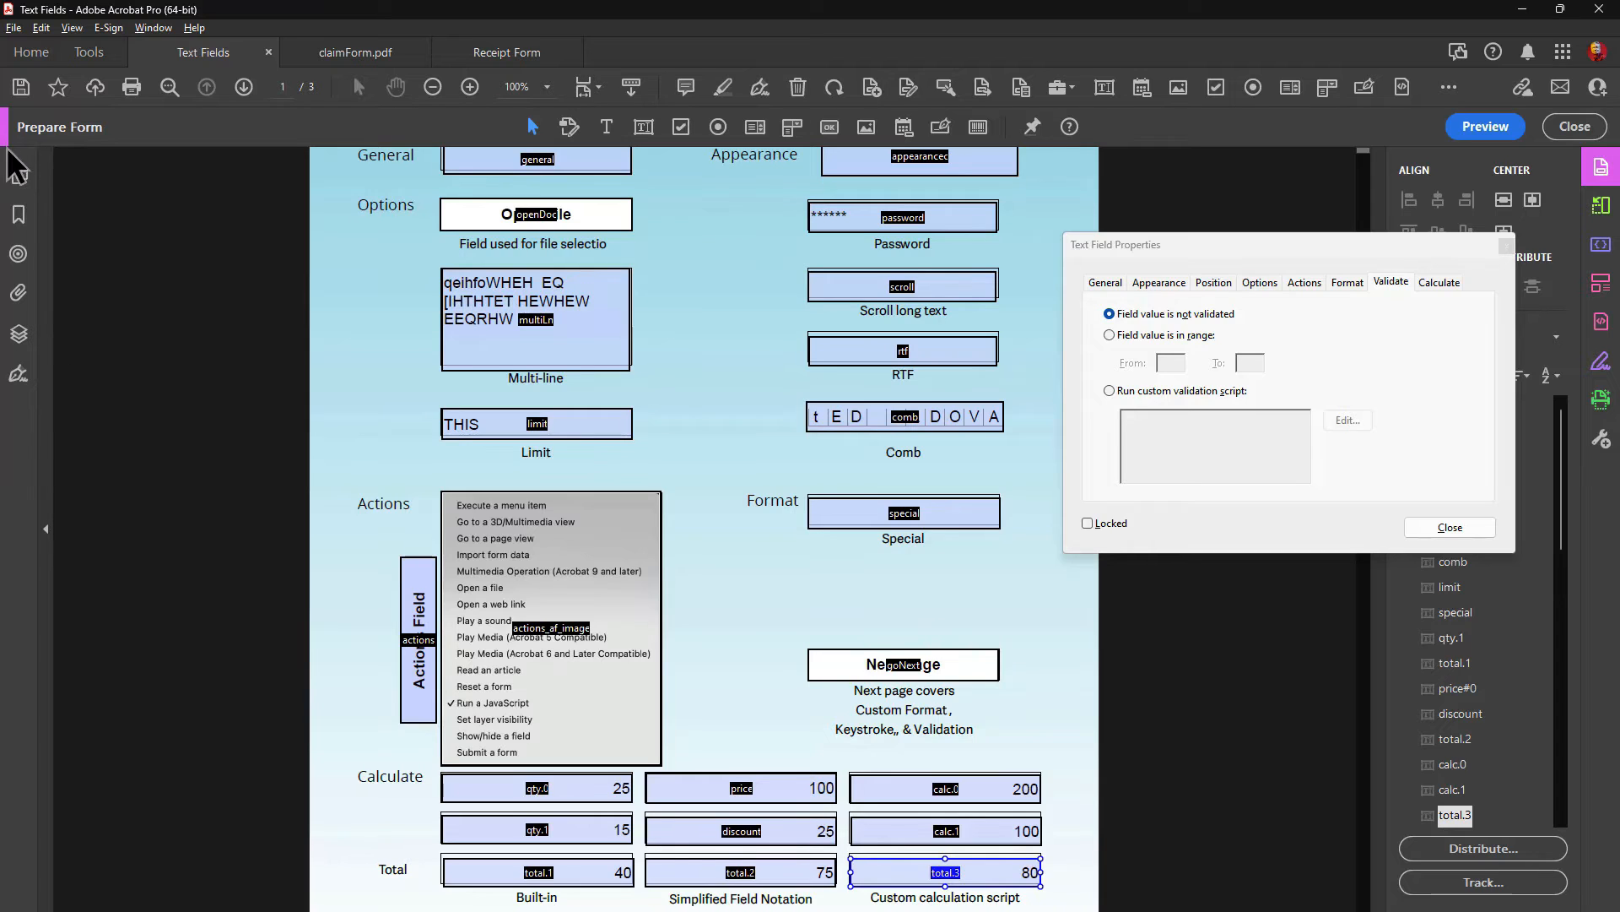
{"action": "left_click", "coordinate": [17, 179]}
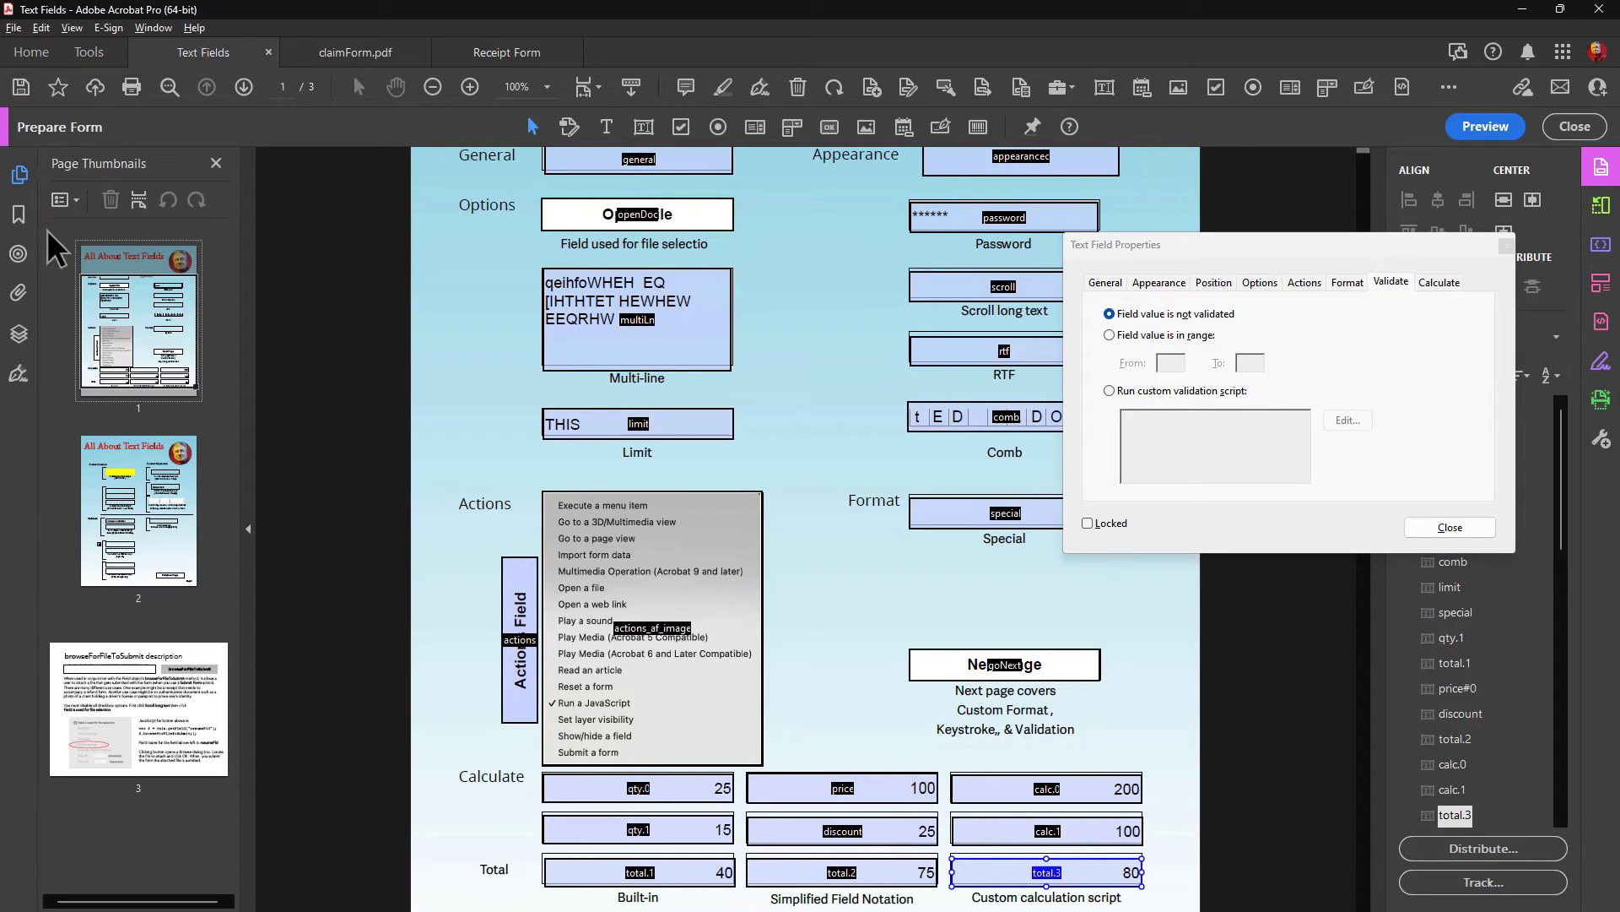
Step: Go to page 2 of the form, dismiss the page properties, and select the colorFill field under Format Custom
{"action": "left_click", "coordinate": [153, 495]}
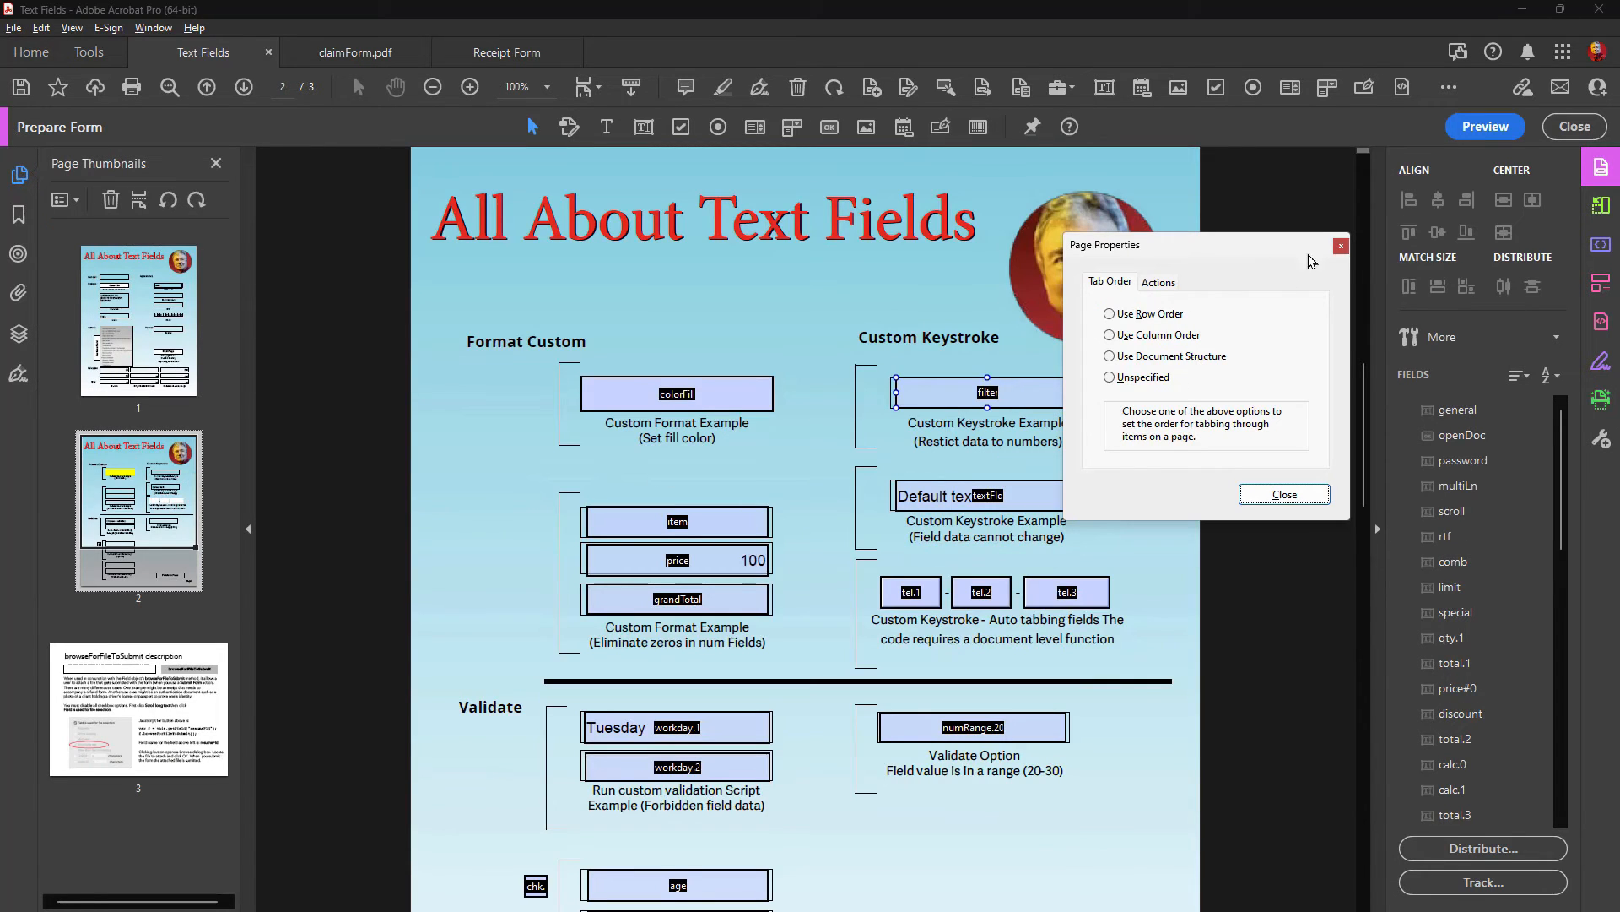
{"action": "scroll", "coordinate": [880, 260], "scroll_direction": "down", "scroll_amount": 3}
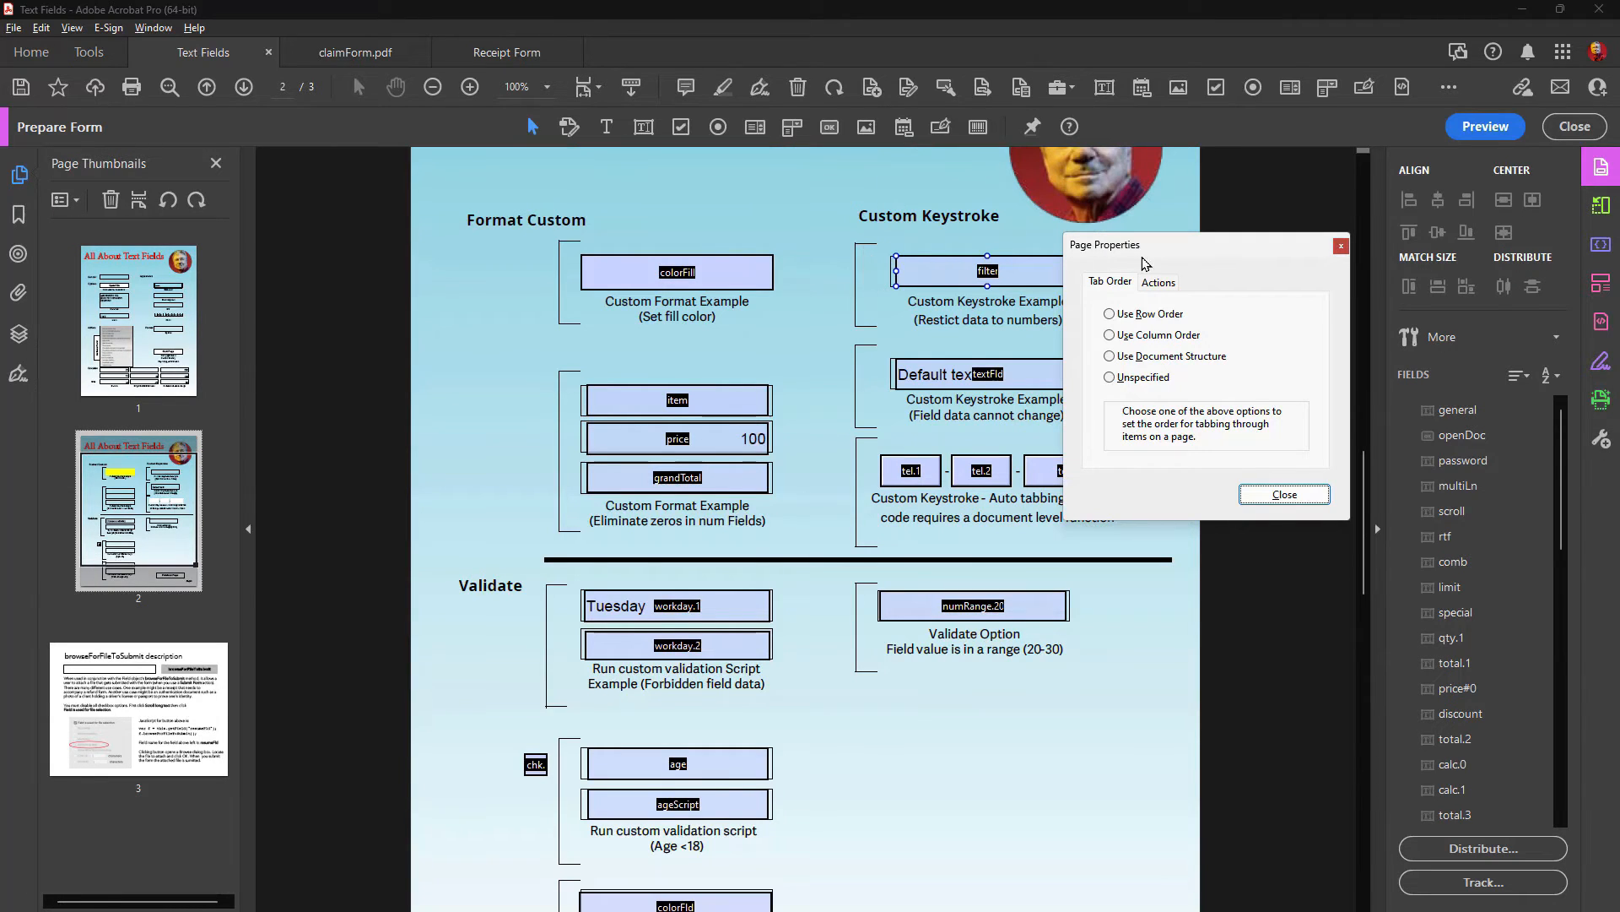
{"action": "left_click", "coordinate": [1284, 495]}
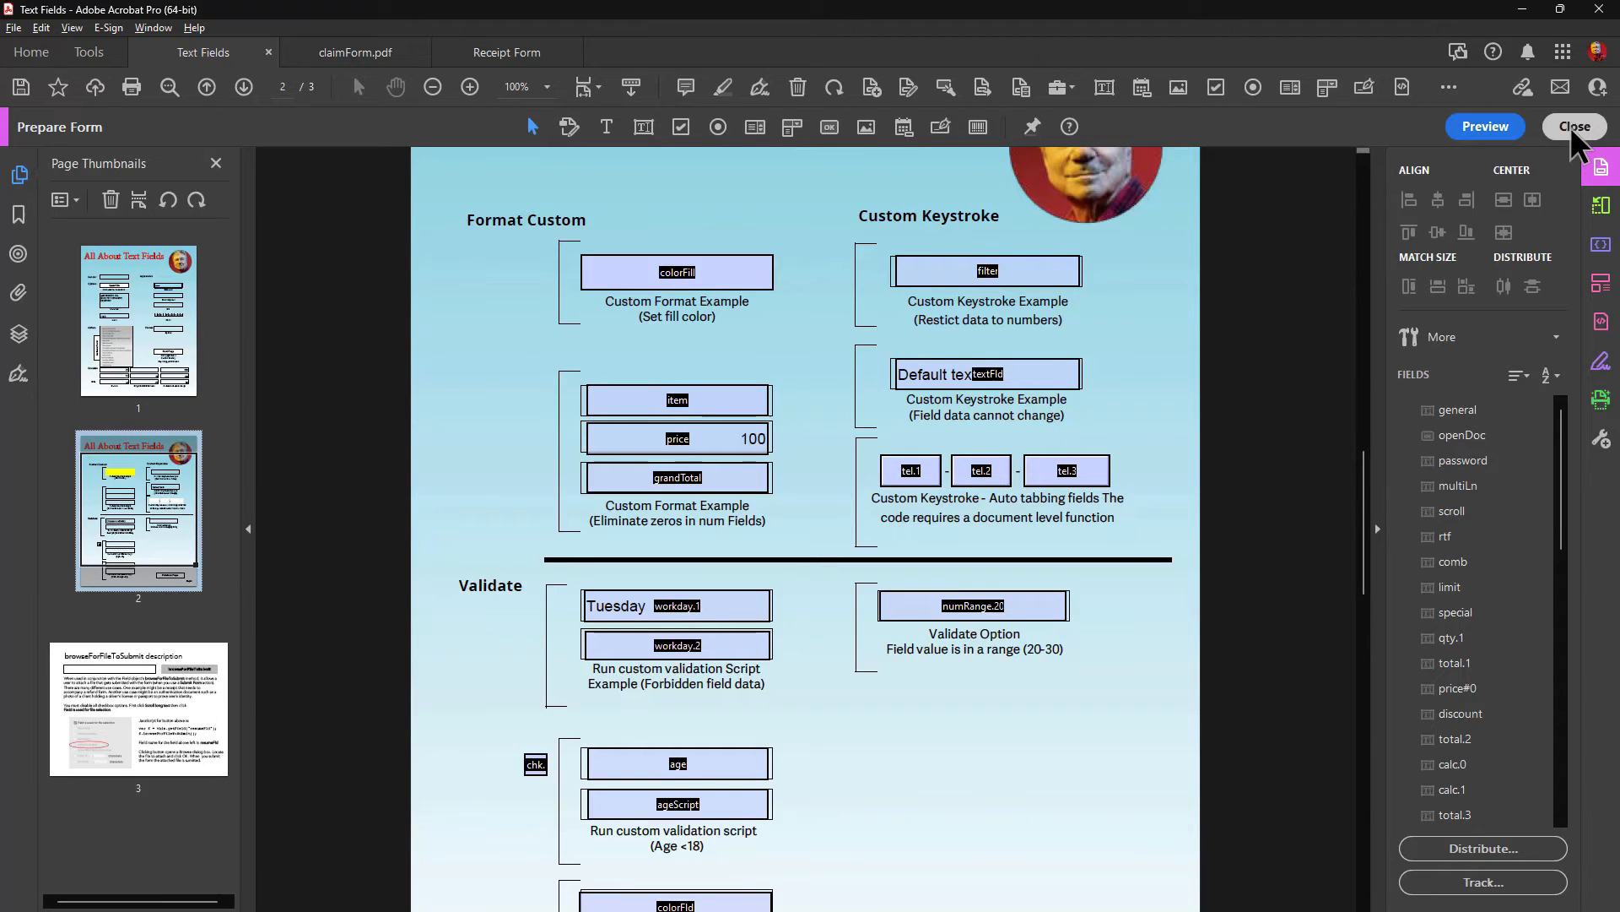
{"action": "left_click", "coordinate": [709, 279]}
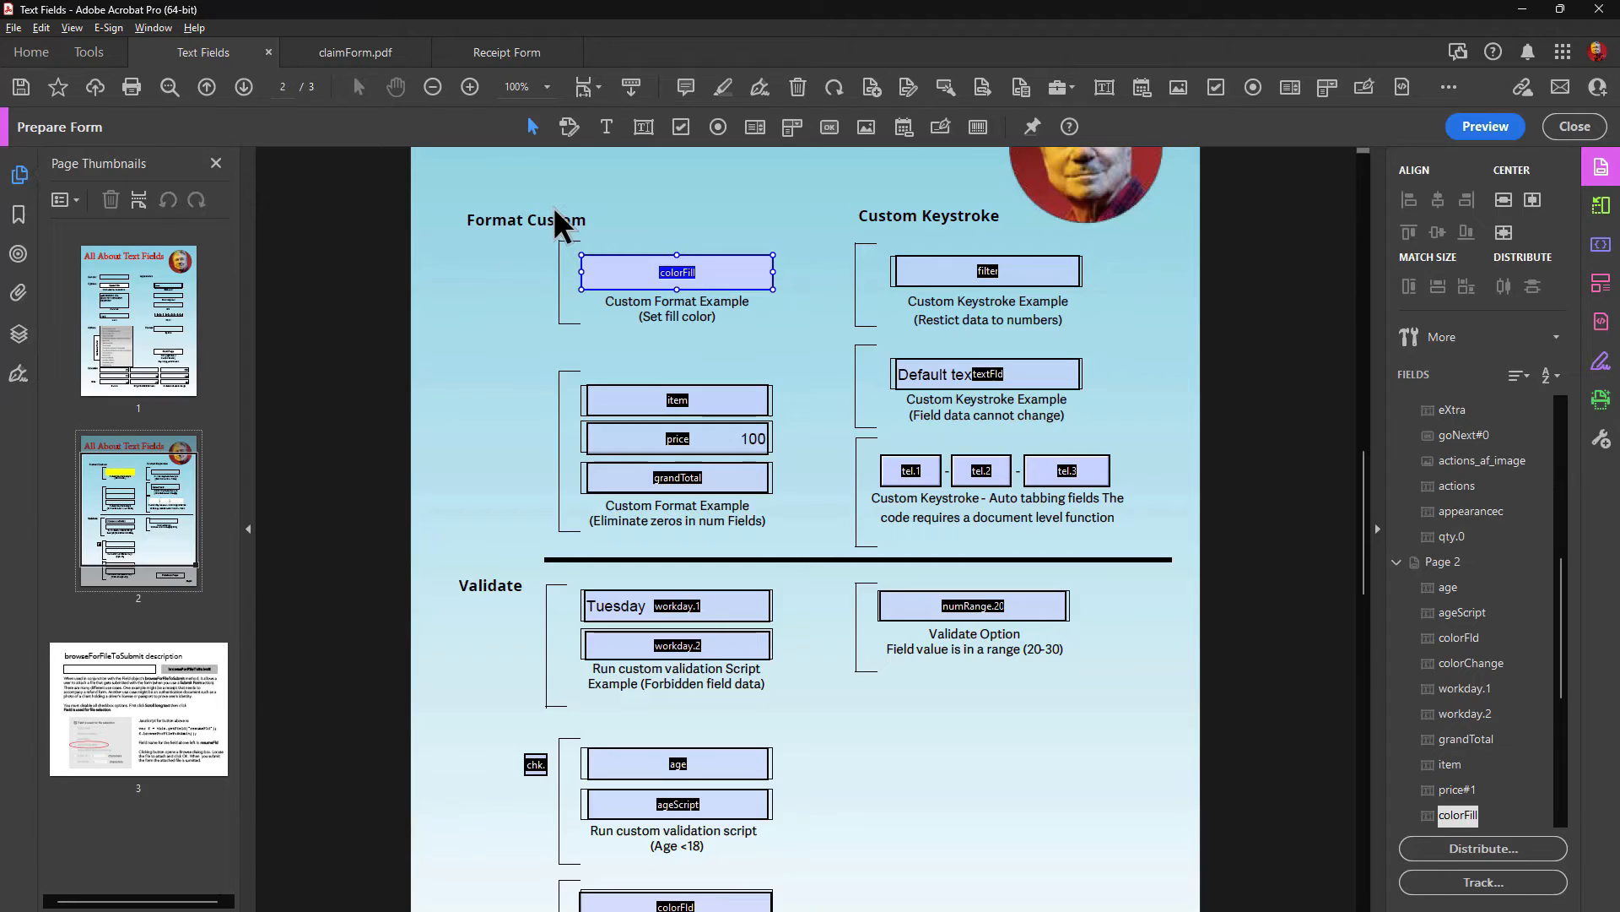
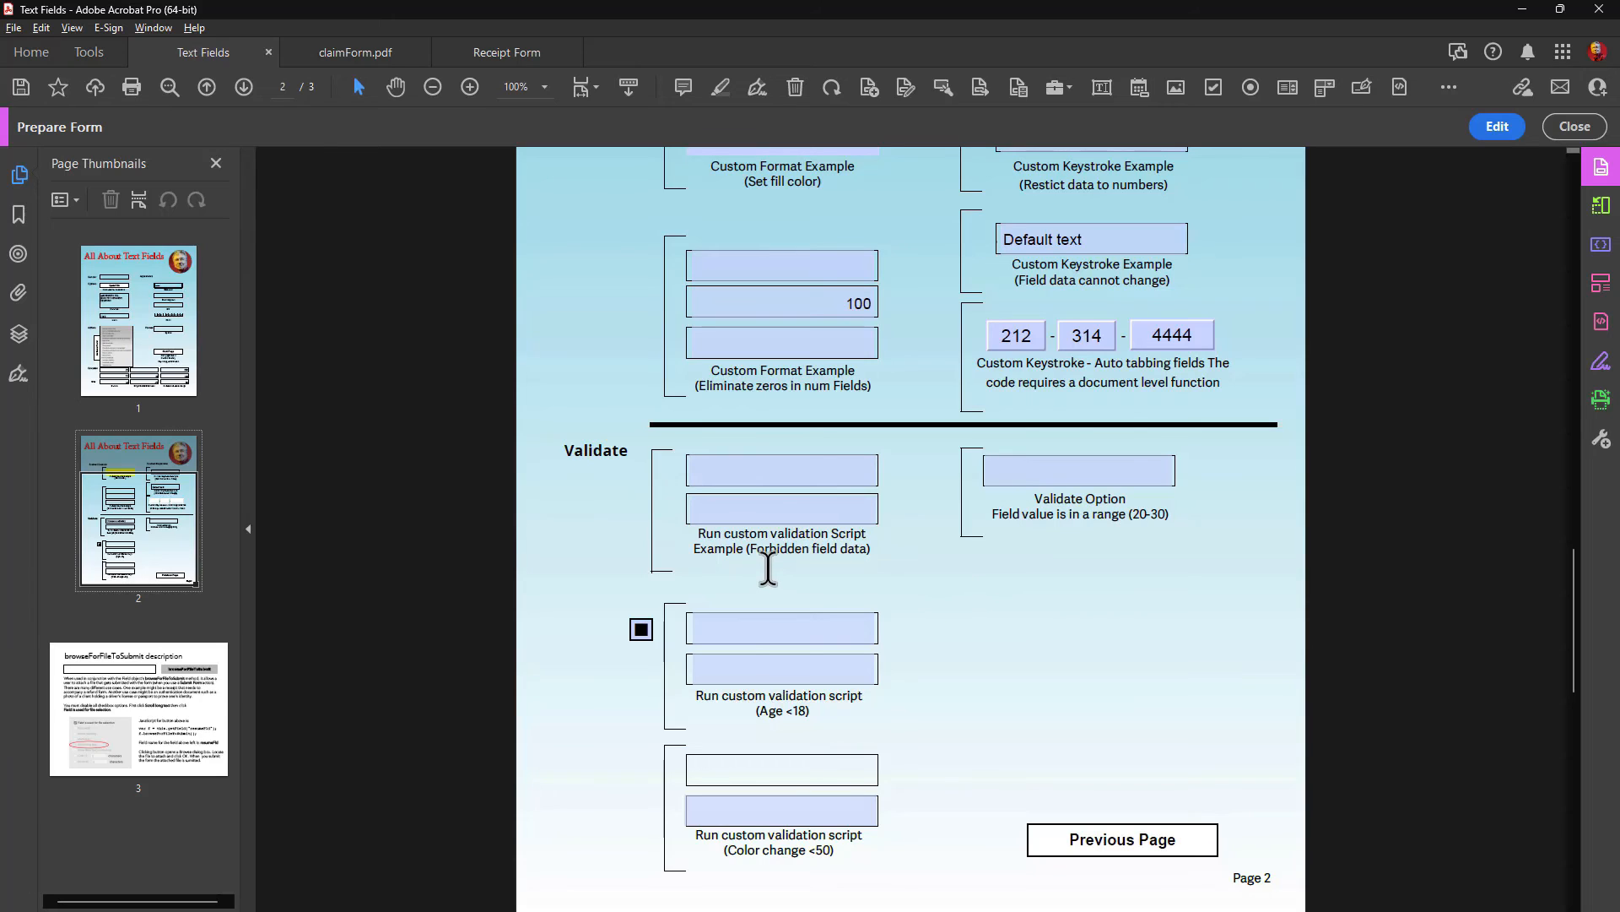
Step: Enter Monday in the first field of the Forbidden field data validation example
{"action": "left_click", "coordinate": [771, 470]}
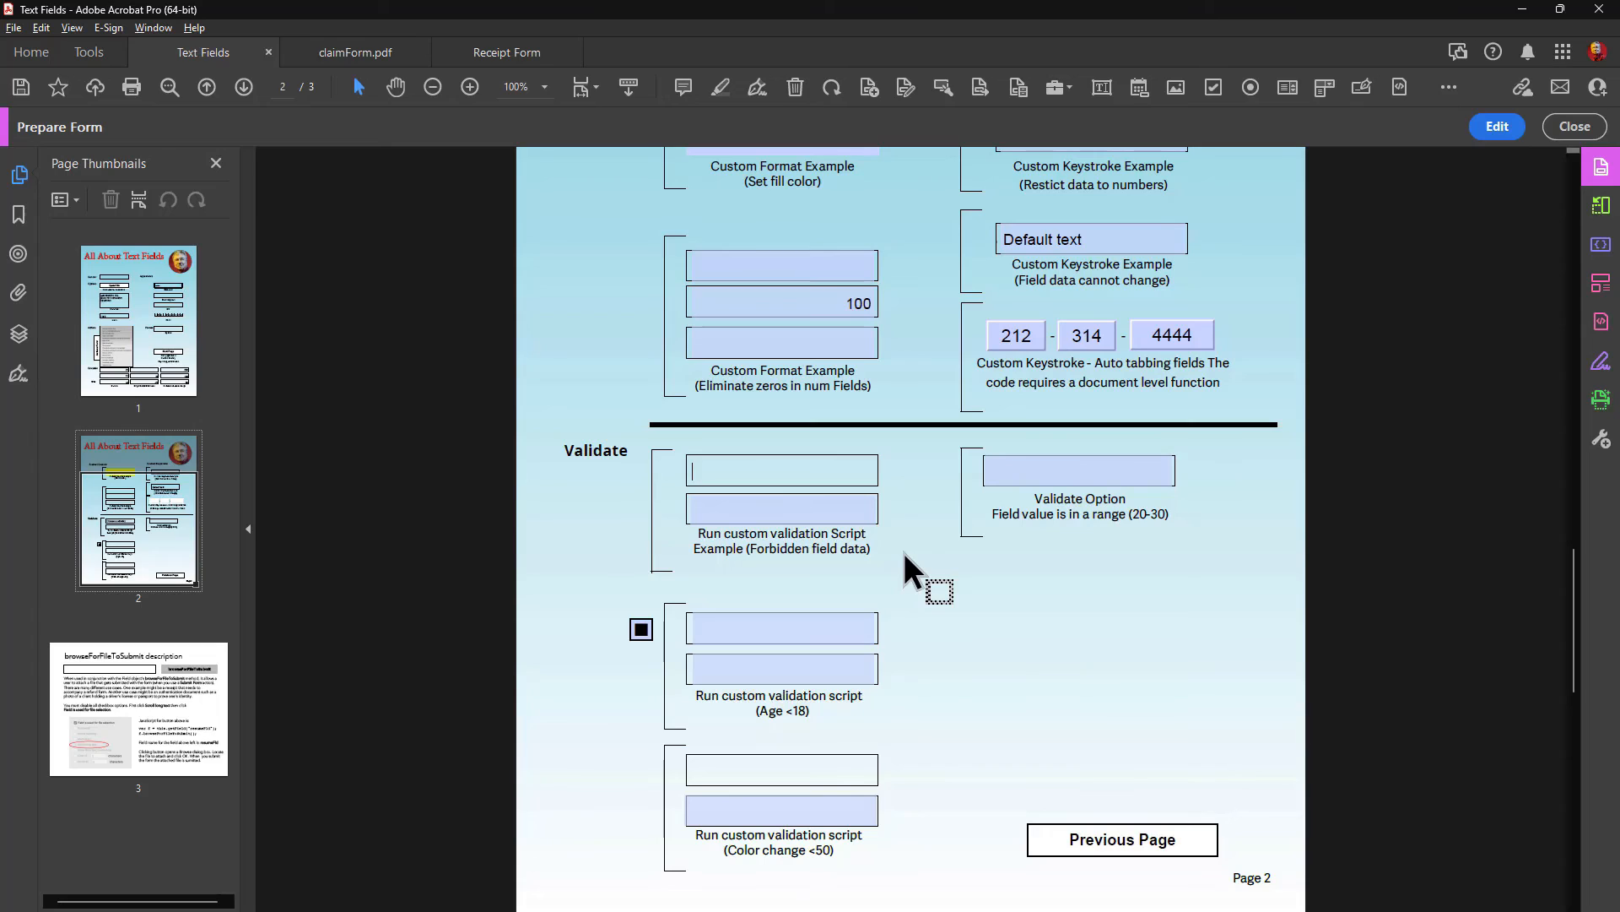
{"action": "type", "text": "Monday"}
{"action": "key", "text": "Tab"}
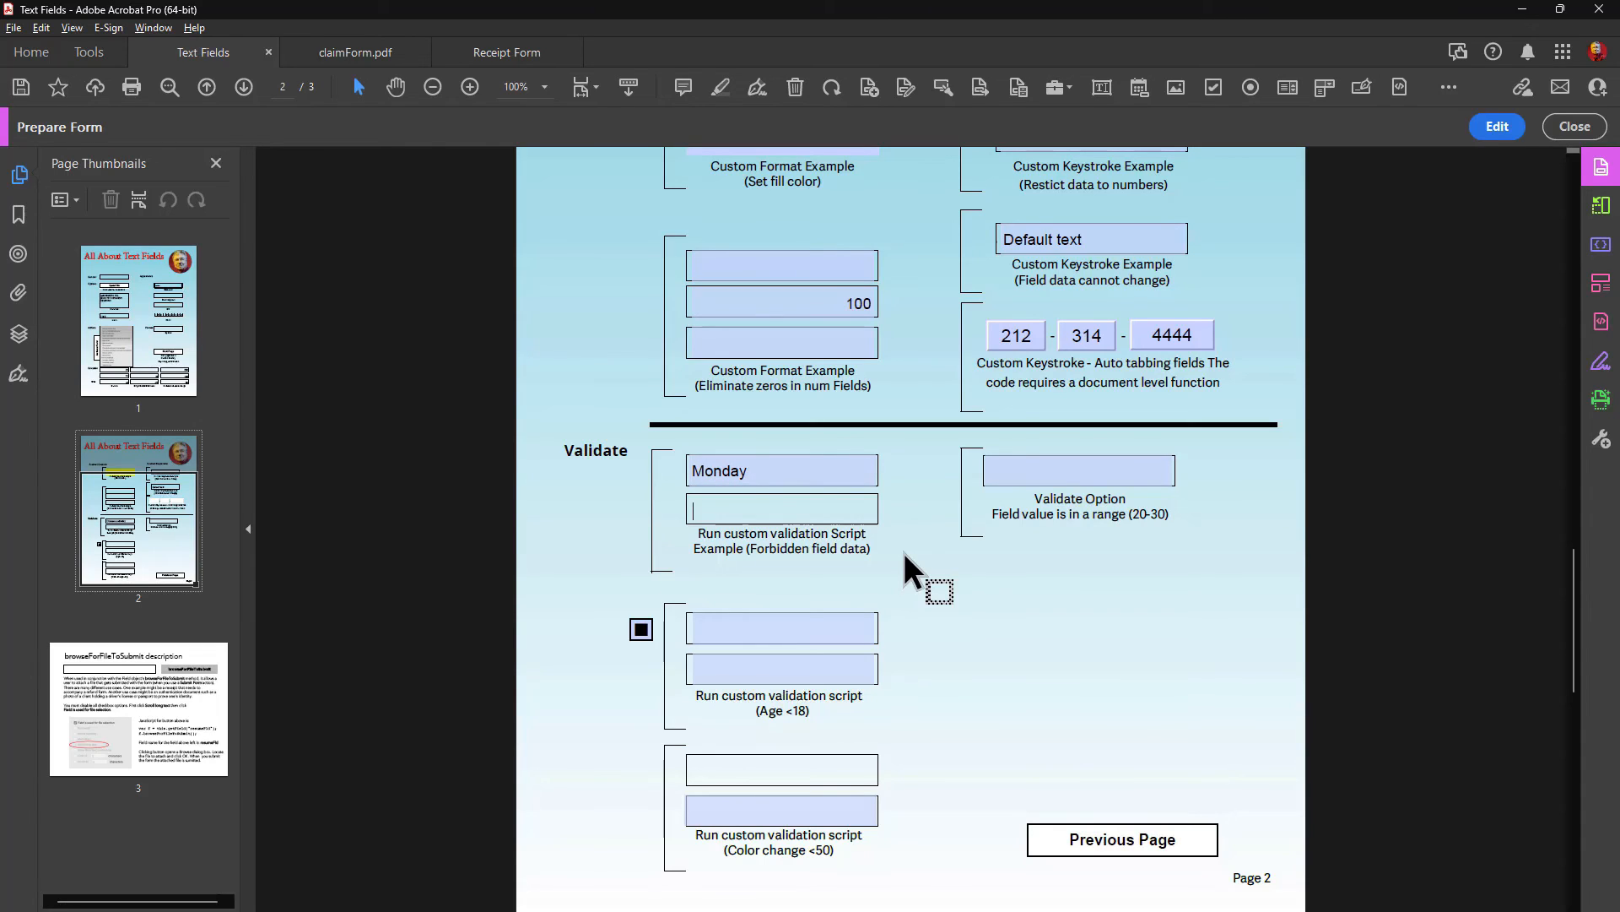
Step: Try to replace the first Forbidden field data entry with Sunday, dismiss the alert, and clear the field
{"action": "key", "text": "shift+Tab"}
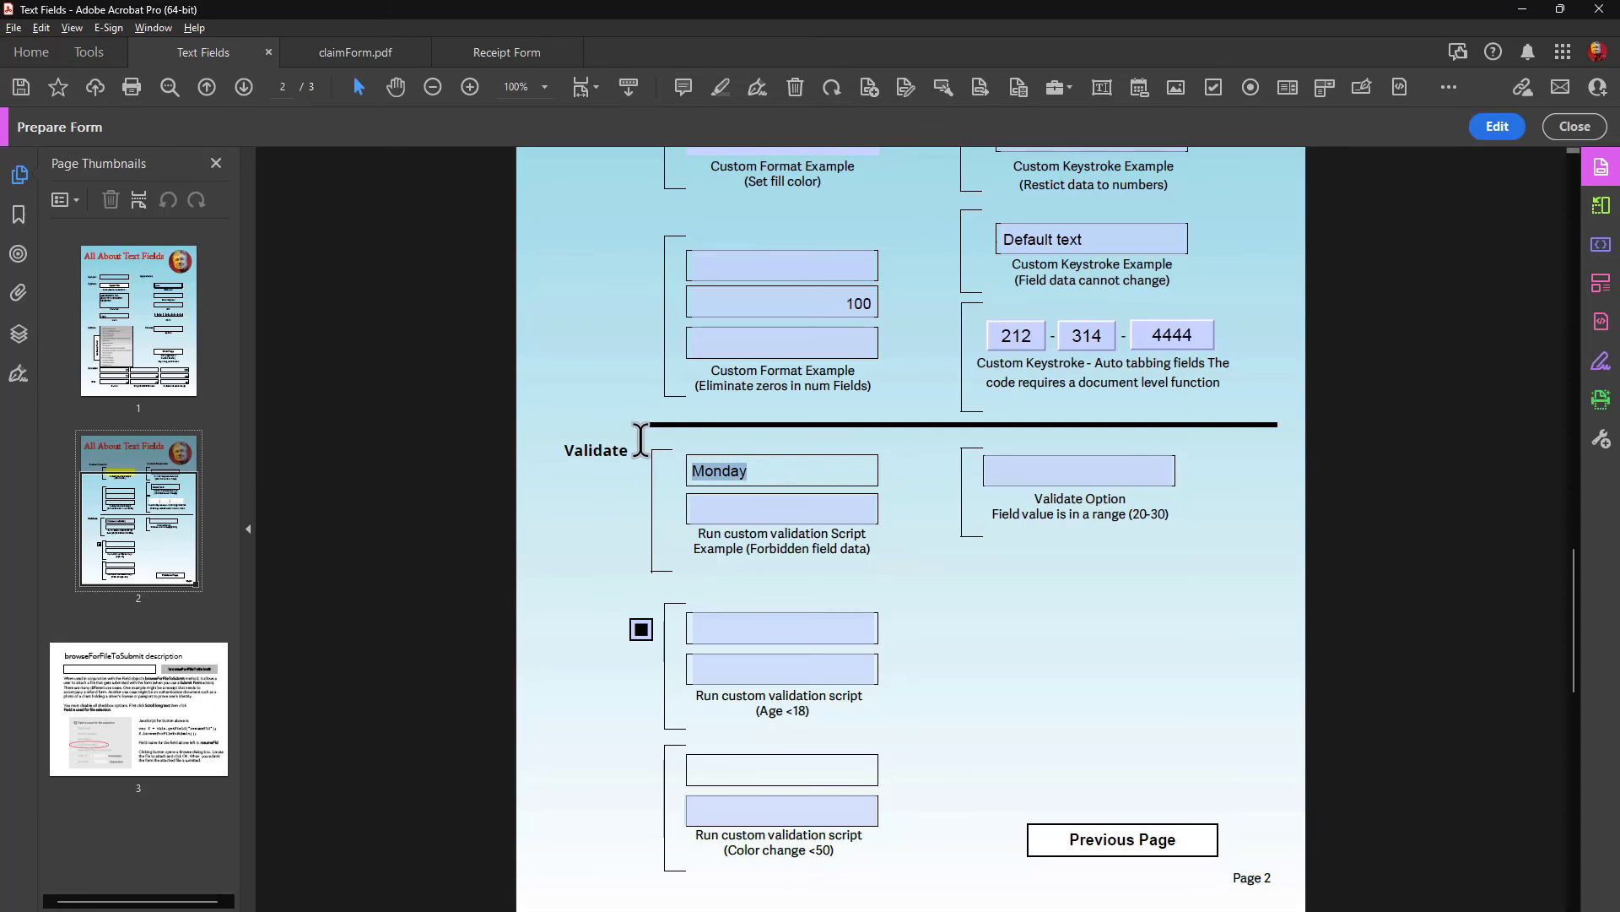
{"action": "type", "text": "Sunday"}
{"action": "key", "text": "Tab"}
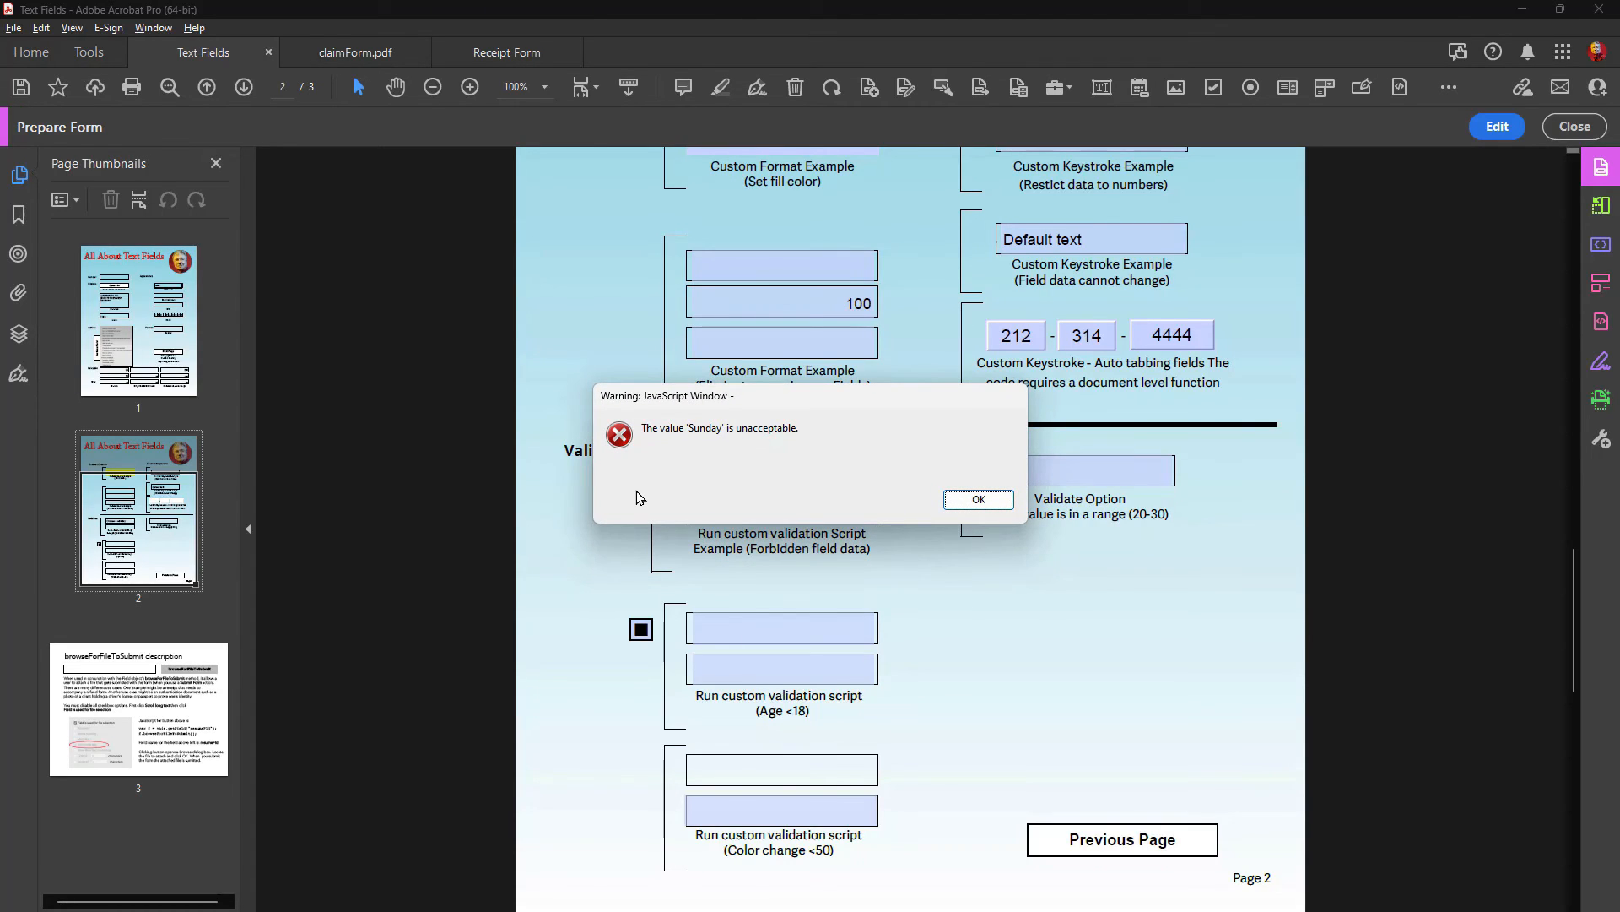
{"action": "left_click", "coordinate": [980, 500]}
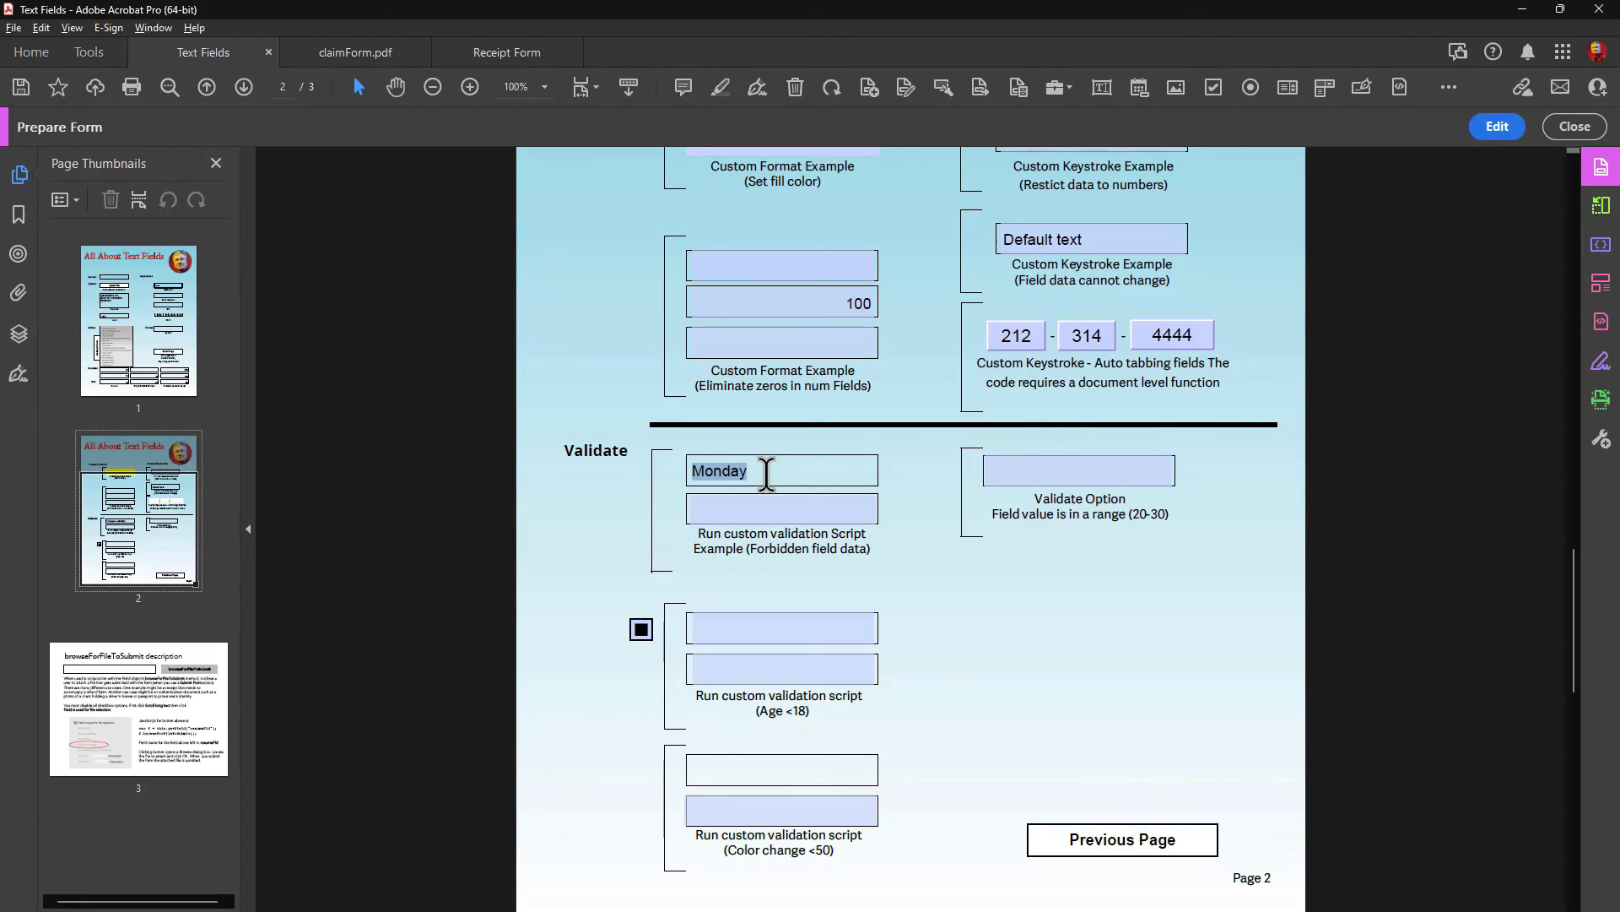
{"action": "key", "text": "BackSpace"}
{"action": "left_click", "coordinate": [929, 560]}
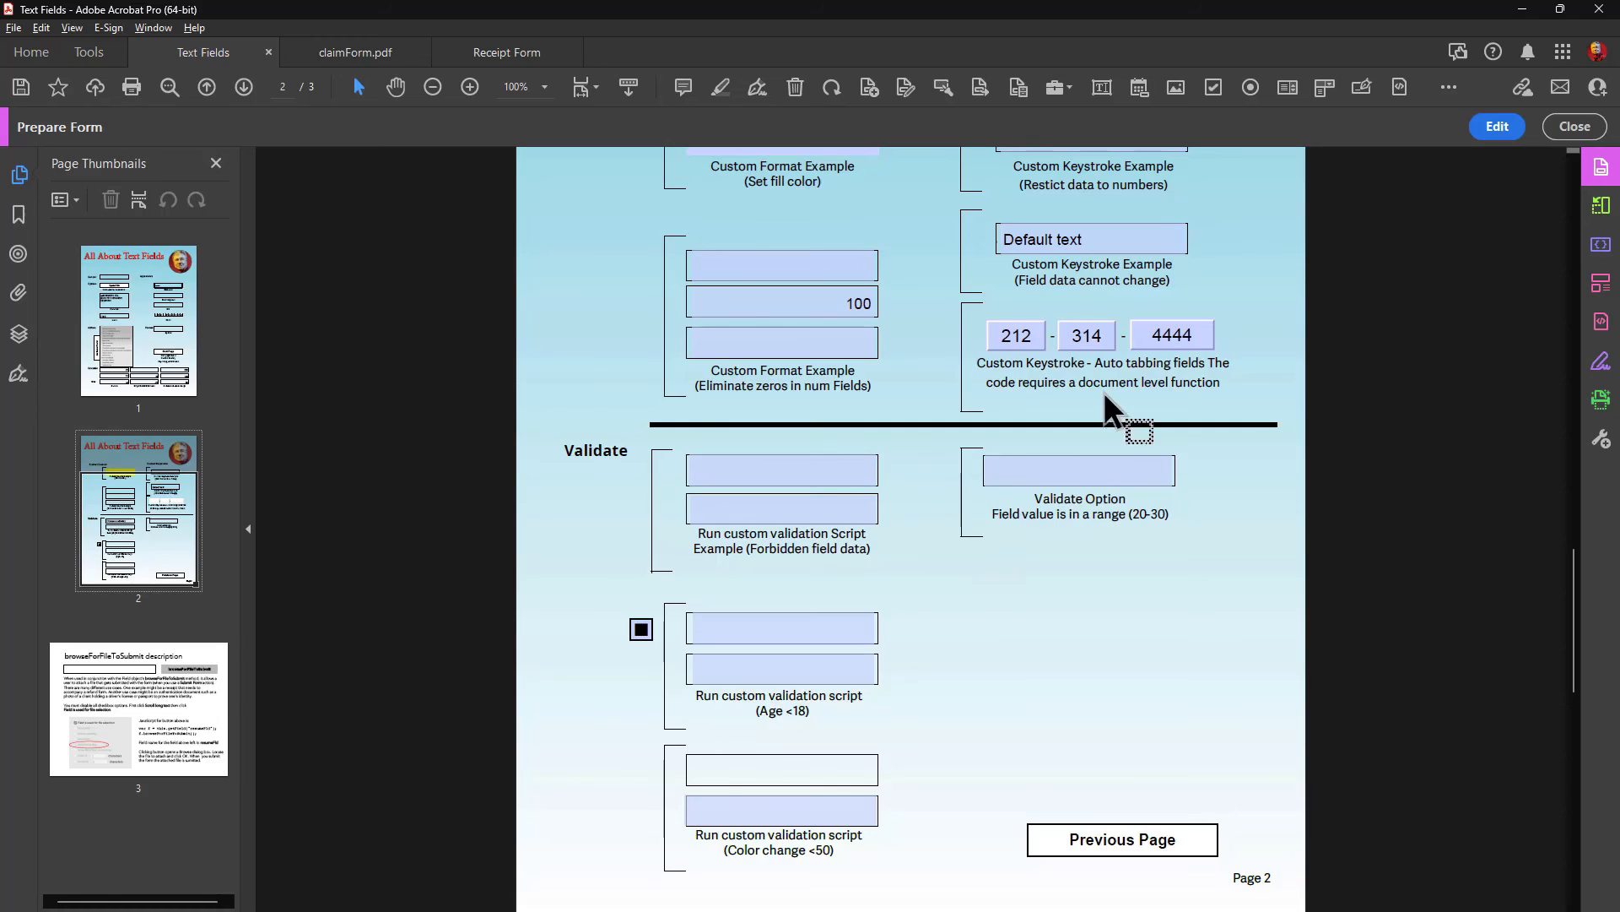
Step: Return to form editing, review the workday.1 field's custom validation script and its forbidden value, and dismiss the script editor
{"action": "left_click", "coordinate": [1499, 129]}
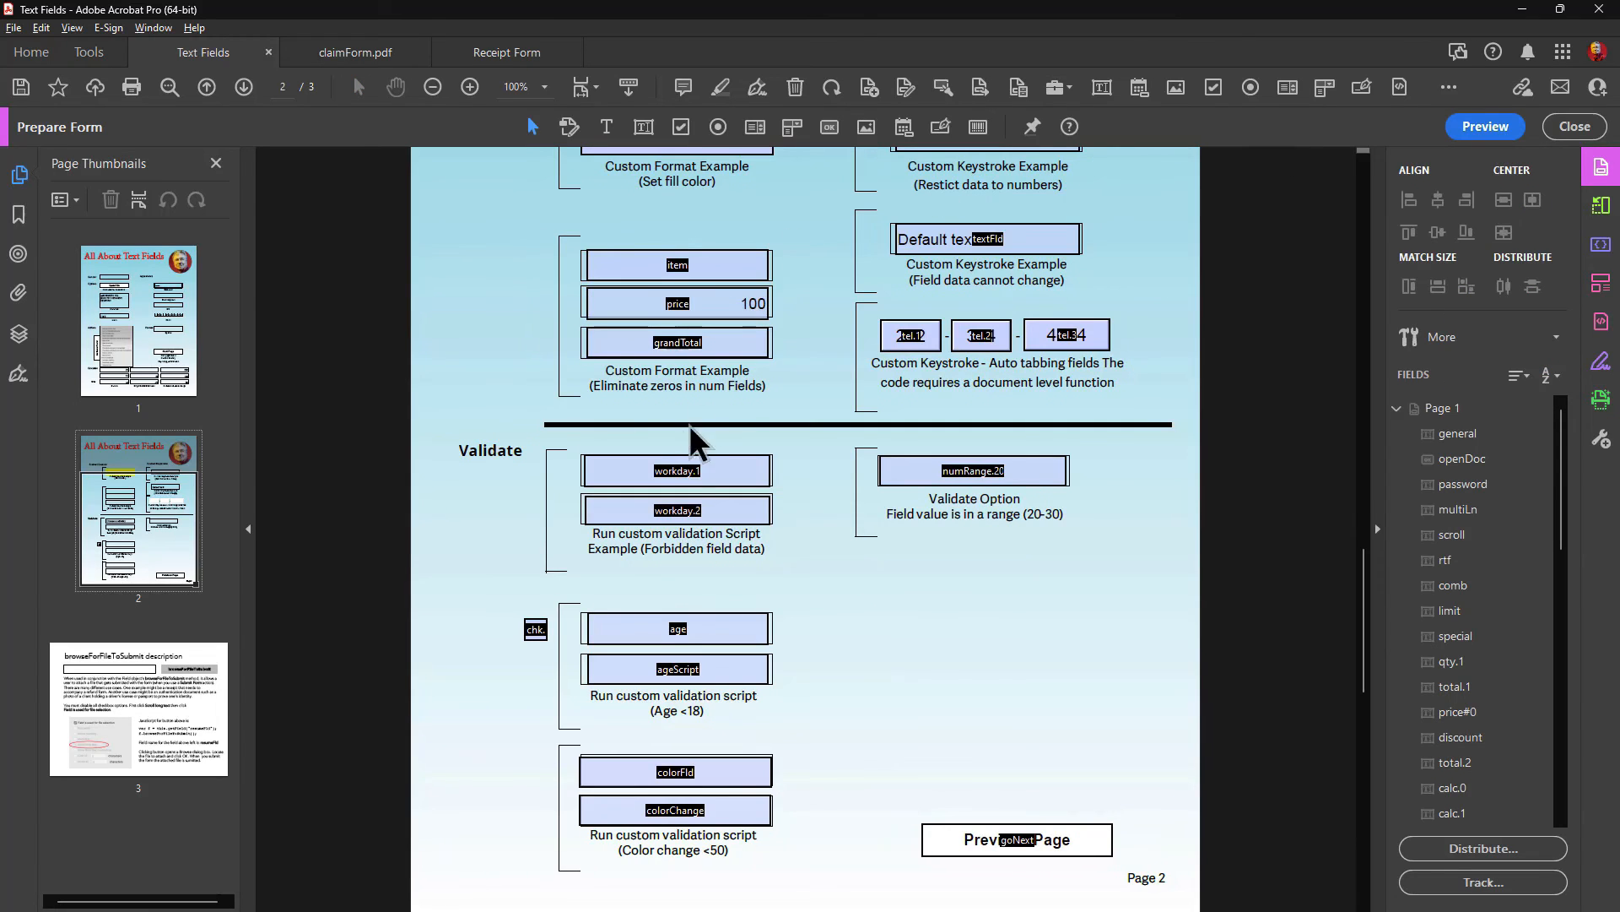
{"action": "double_click", "coordinate": [669, 469]}
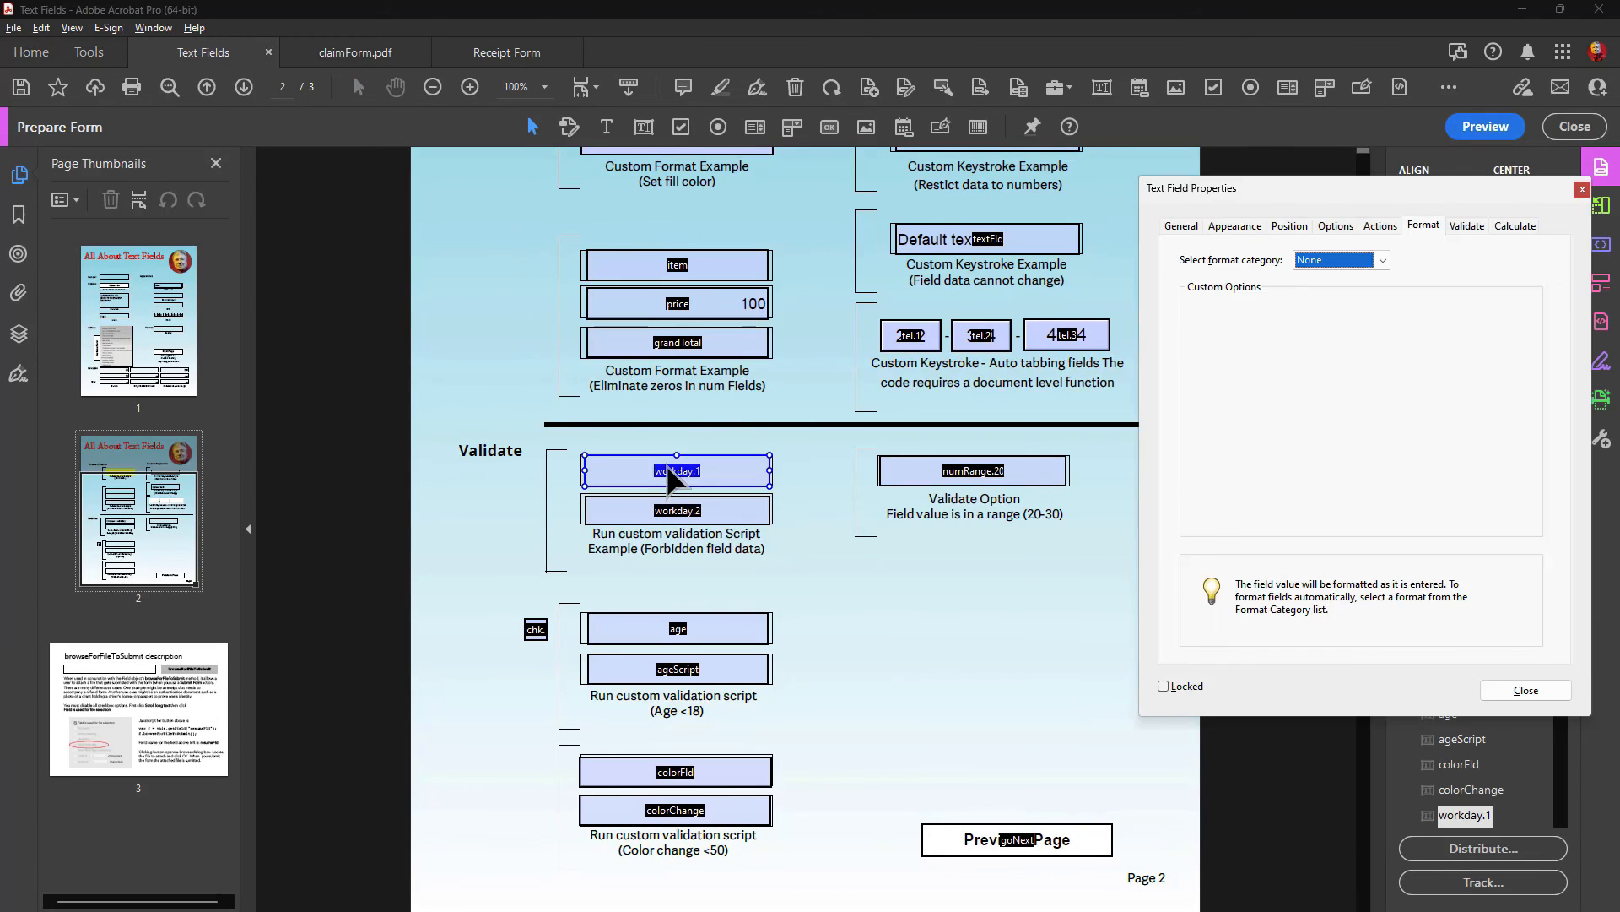
{"action": "left_click", "coordinate": [1466, 225]}
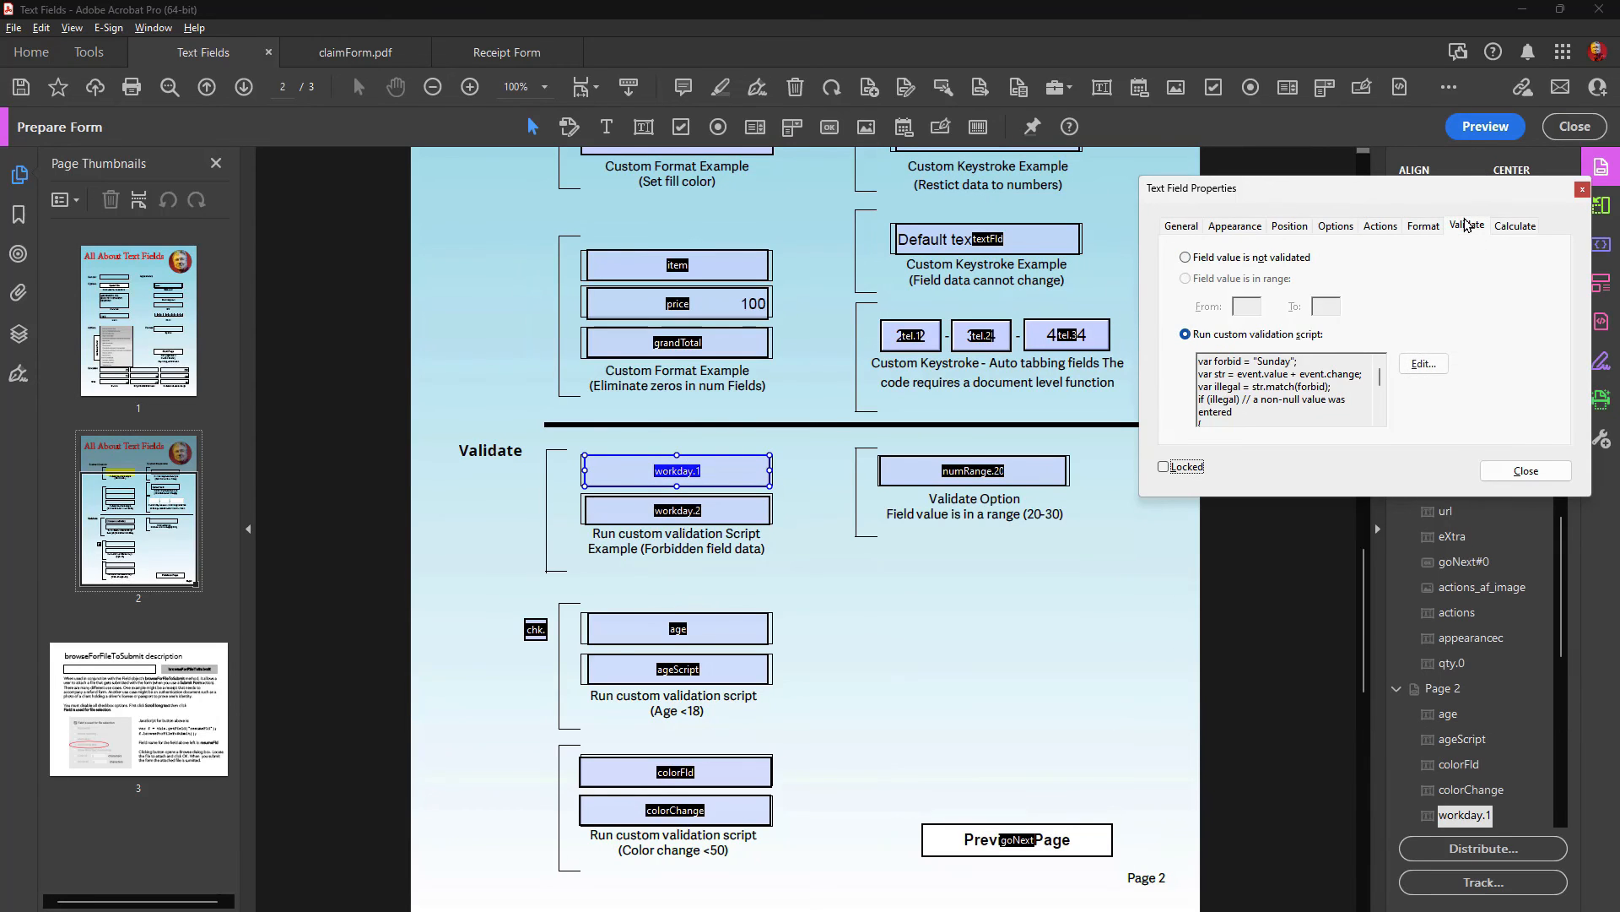
{"action": "left_click", "coordinate": [1424, 363]}
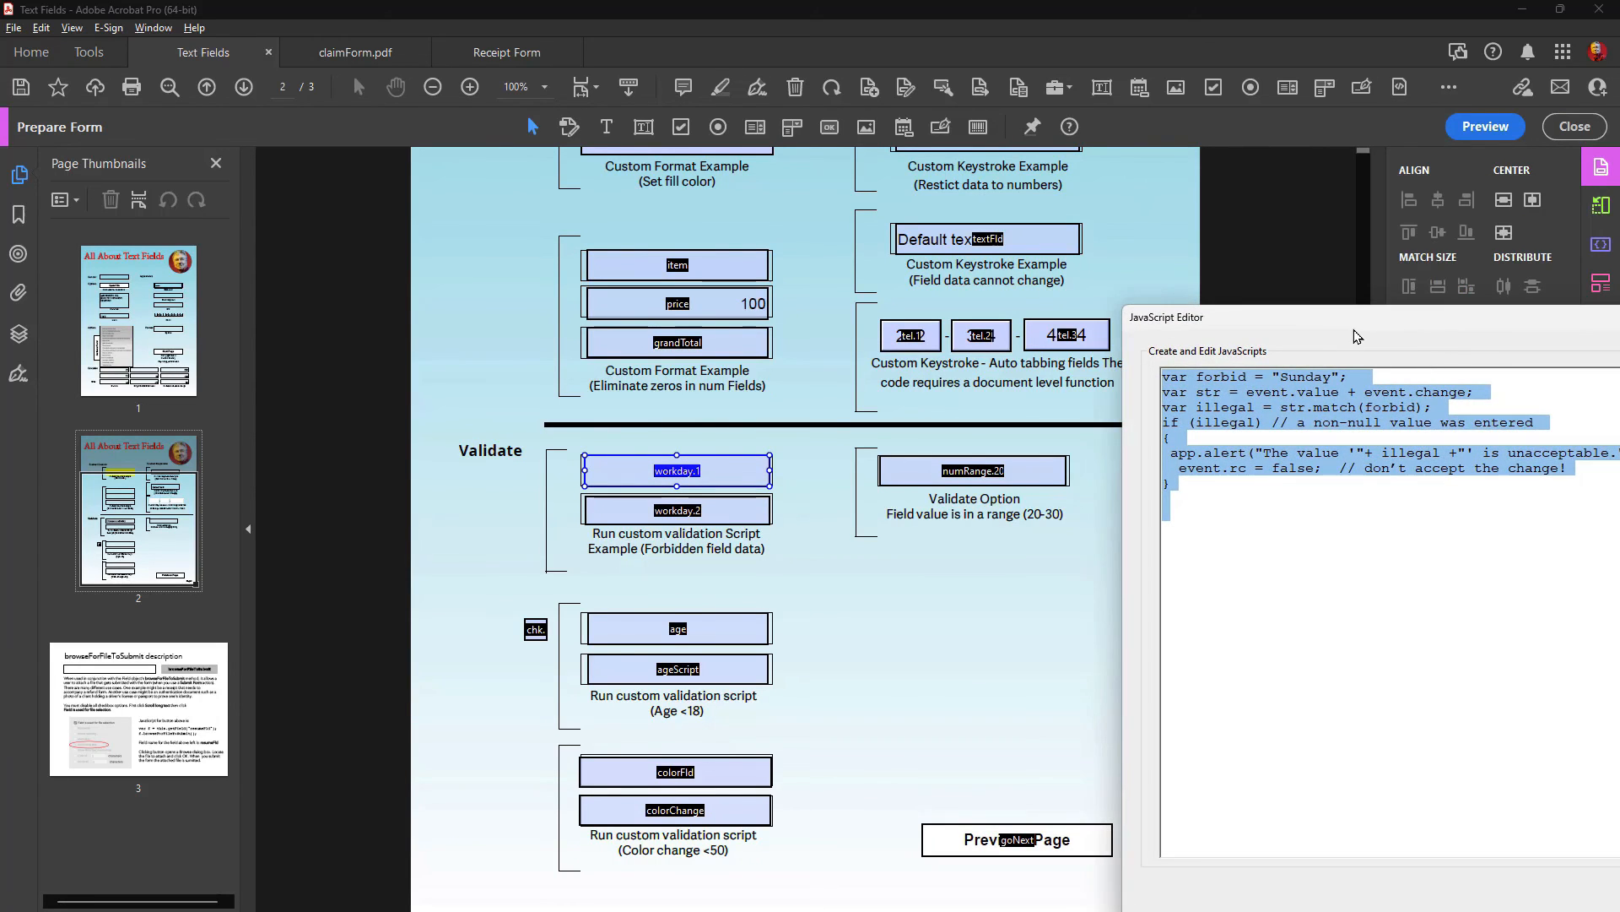
{"action": "left_click_drag", "start_coordinate": [1357, 335], "coordinate": [1048, 180]}
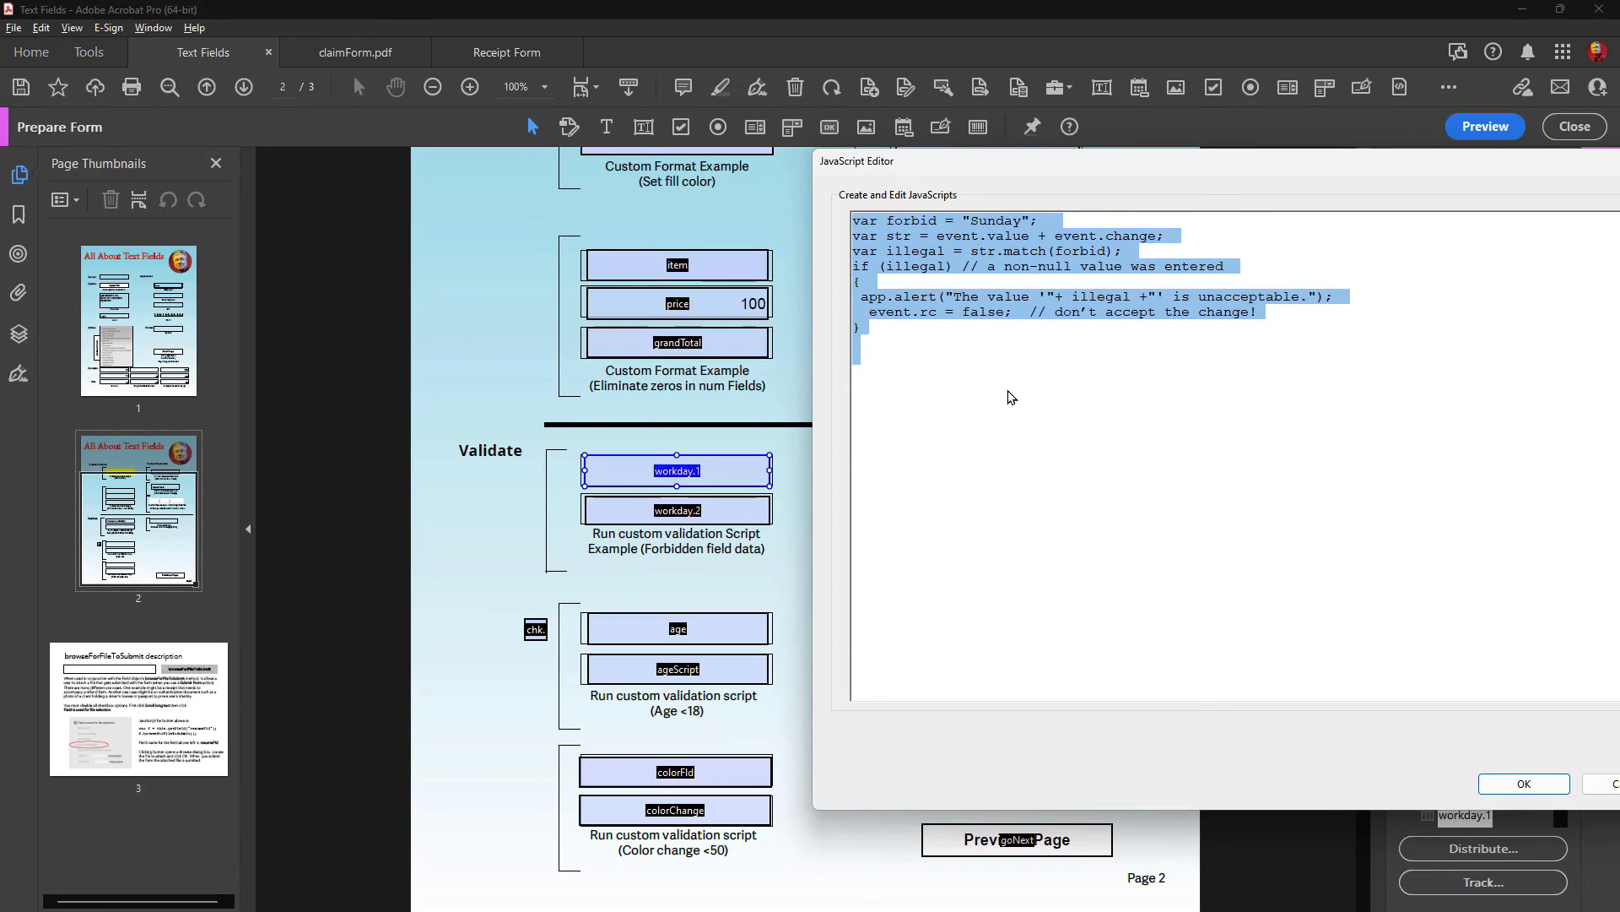
{"action": "left_click", "coordinate": [987, 222]}
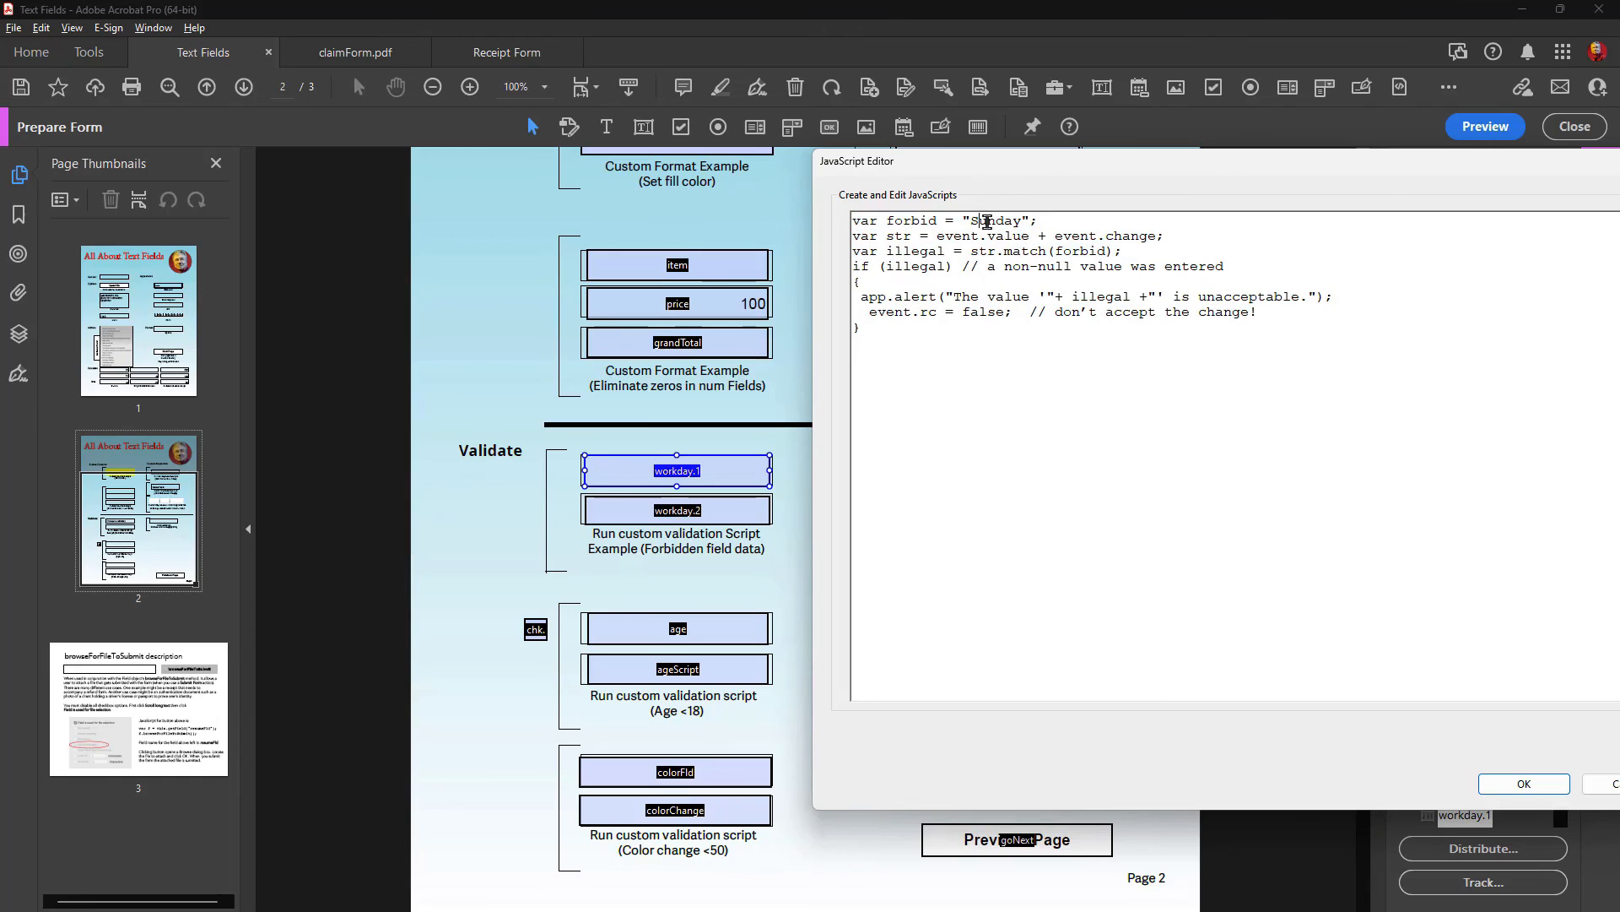
{"action": "left_click_drag", "start_coordinate": [971, 221], "coordinate": [1026, 216]}
{"action": "key", "text": "Escape"}
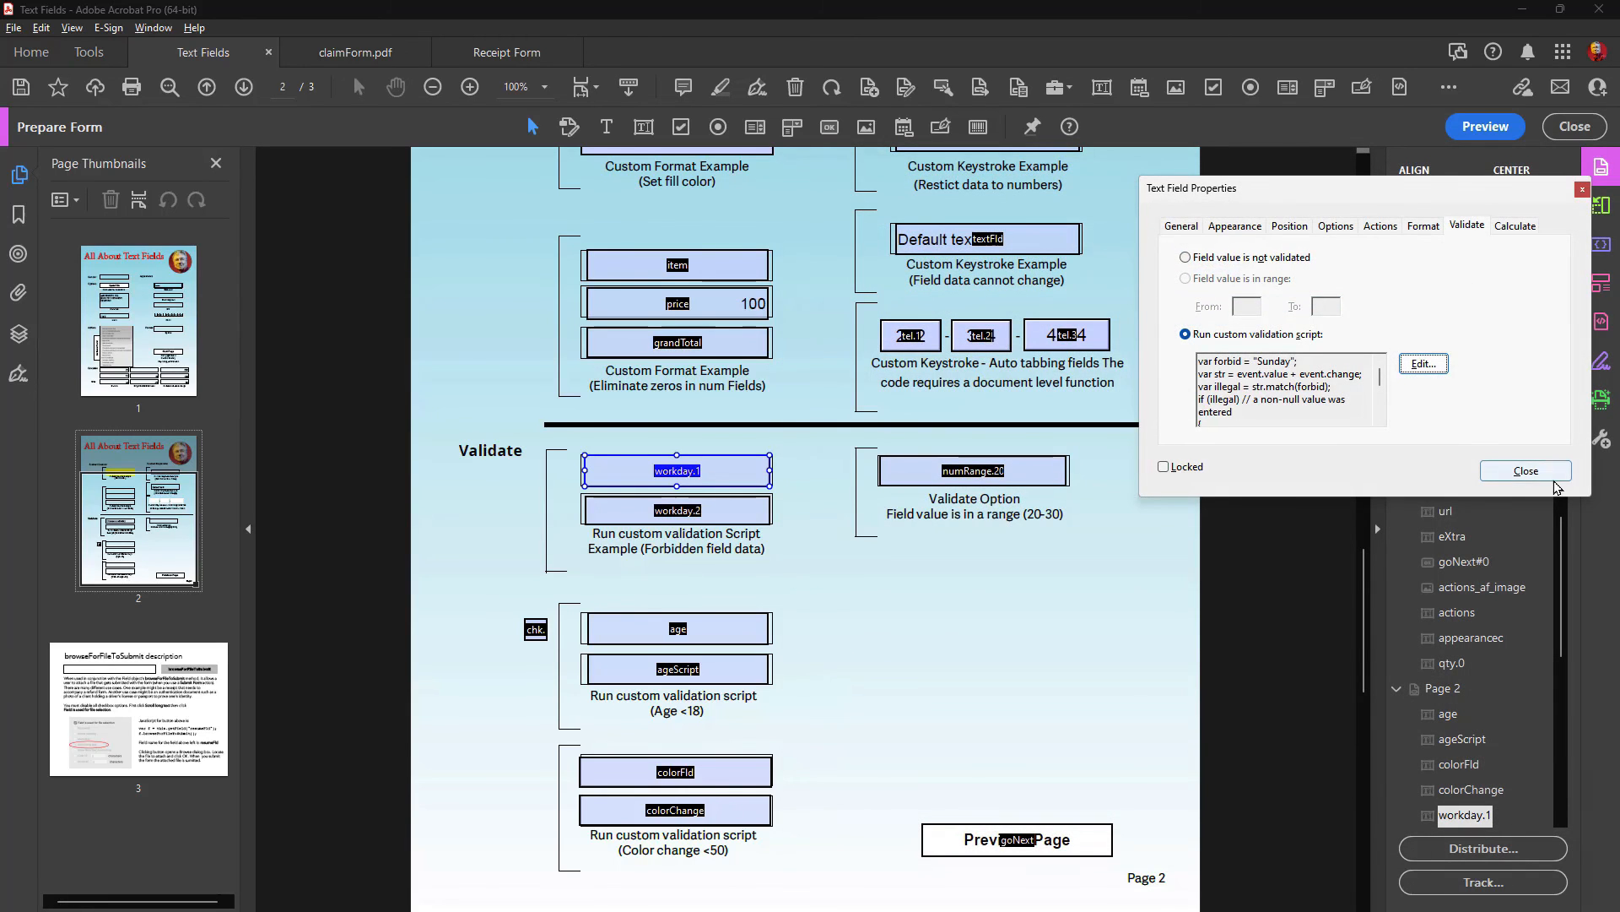
Step: Examine the ageScript field's validation settings and the age field that its script refers to
{"action": "left_click", "coordinate": [732, 639], "text": "shift"}
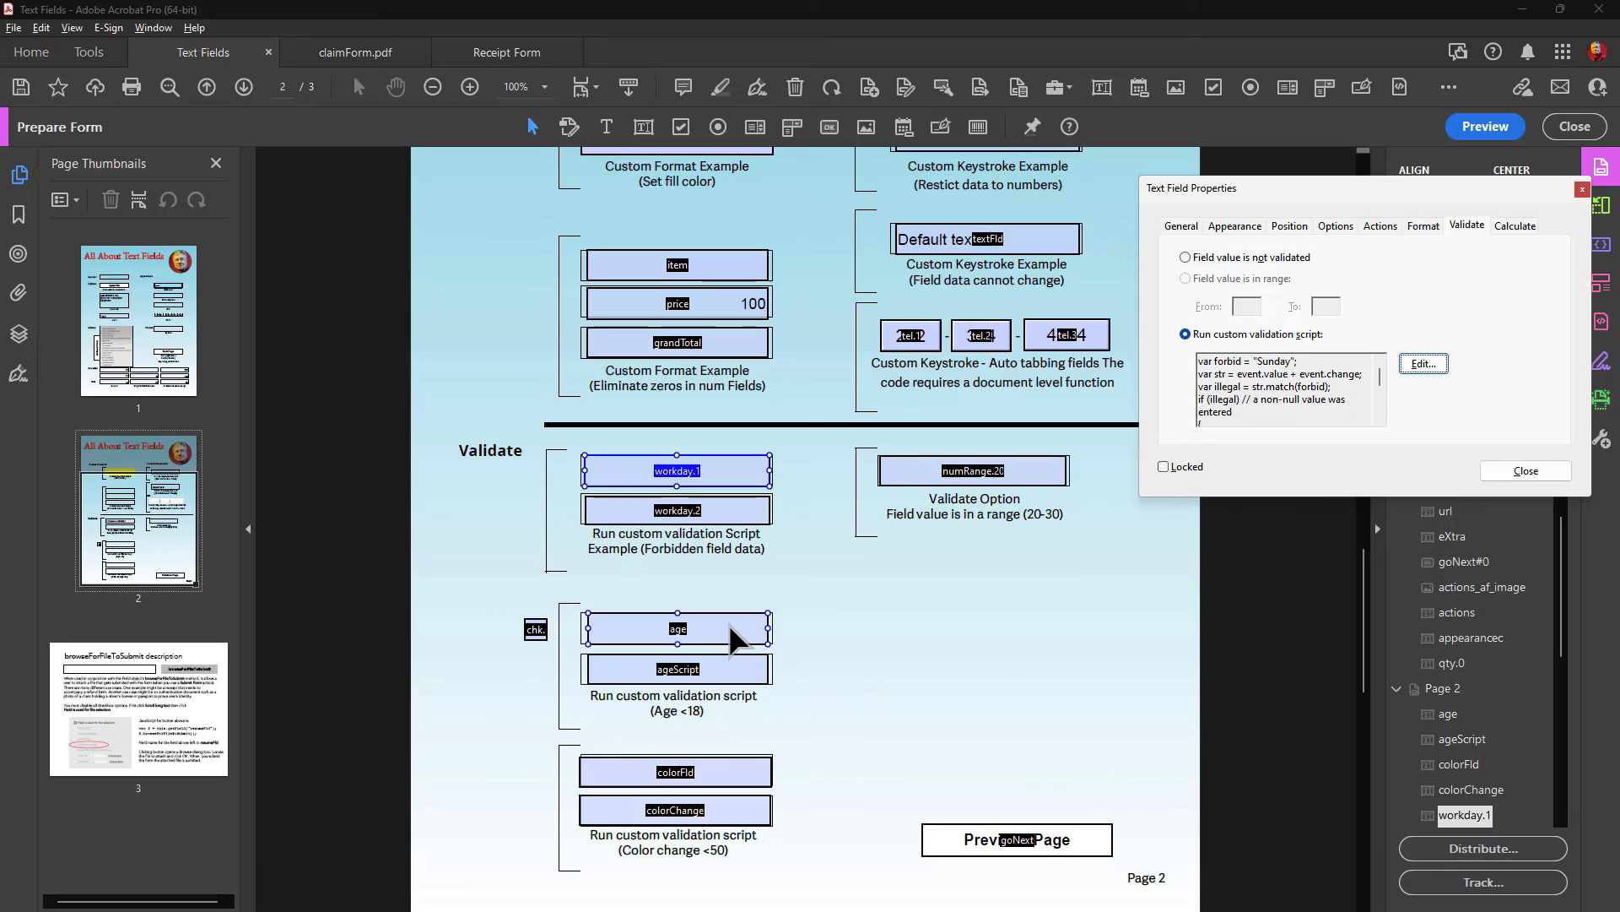
{"action": "left_click", "coordinate": [707, 674]}
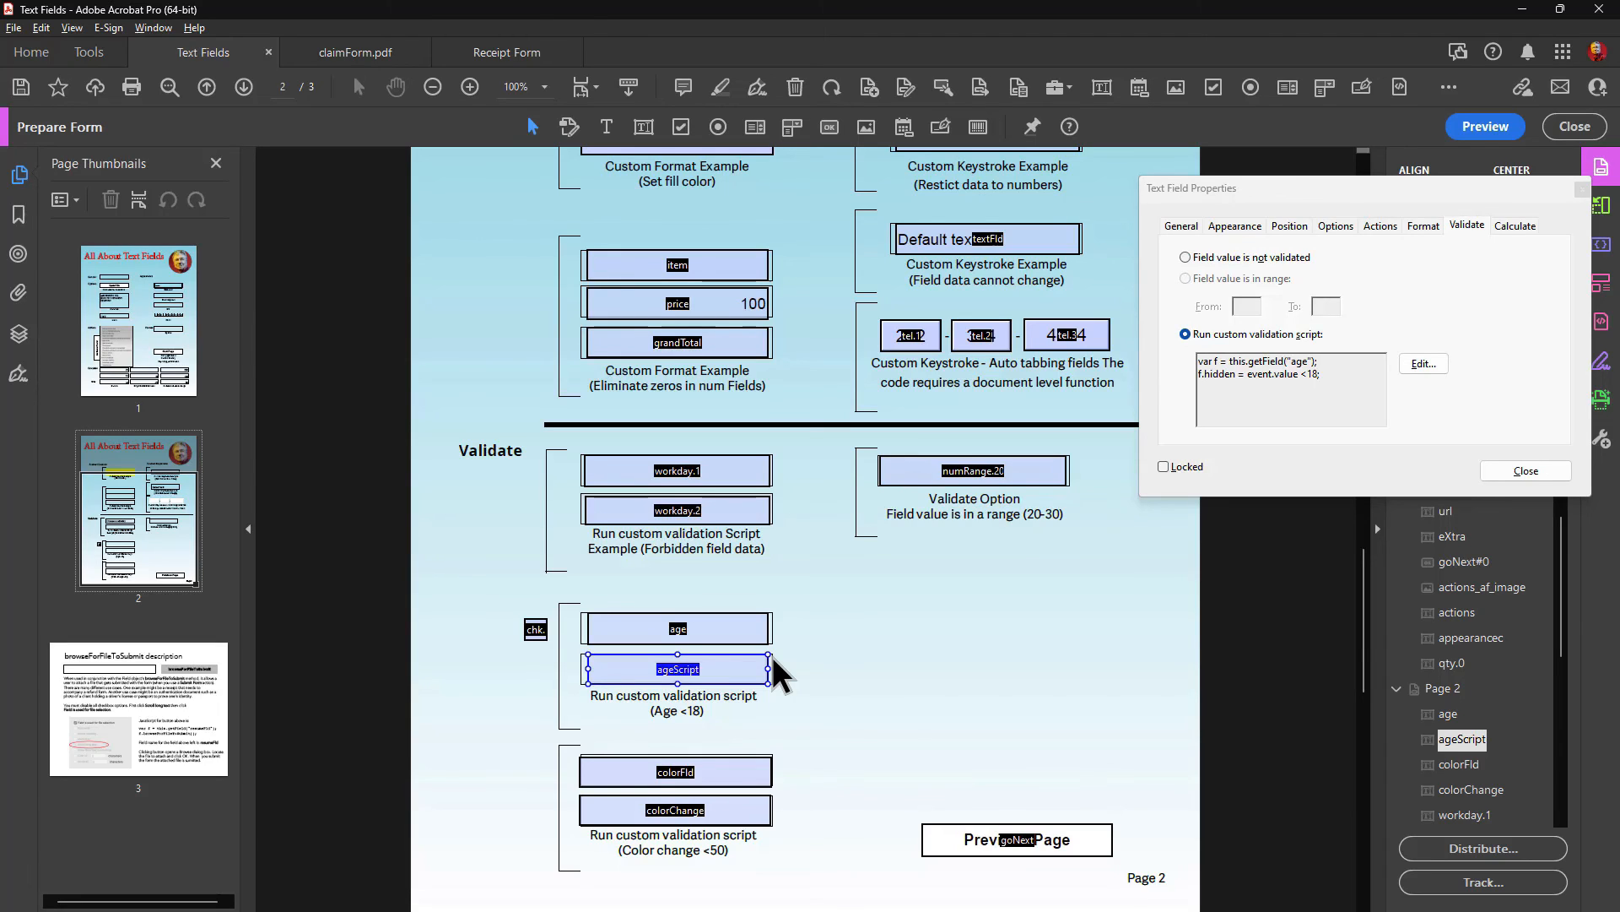
{"action": "left_click", "coordinate": [675, 633], "text": "shift"}
{"action": "left_click", "coordinate": [675, 631], "text": "shift"}
{"action": "left_click", "coordinate": [667, 628], "text": "shift"}
{"action": "left_click", "coordinate": [692, 632], "text": "shift"}
Step: Preview the form, enter 25 in the lower field of the Age <18 example, and check the field above it
{"action": "left_click", "coordinate": [1487, 127]}
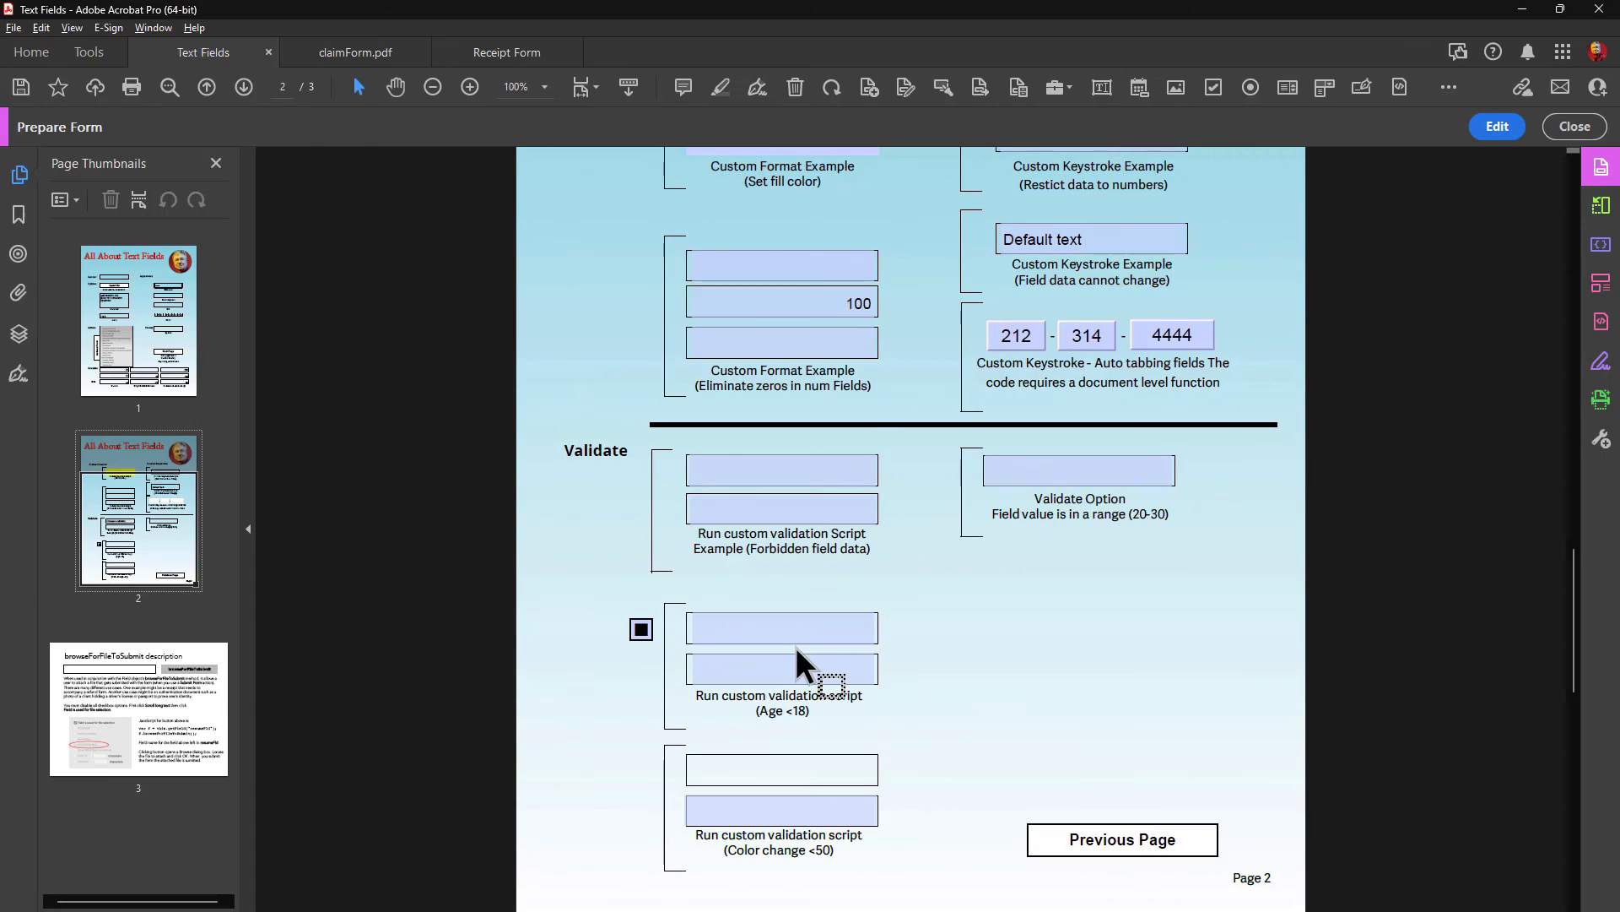
{"action": "left_click", "coordinate": [794, 675]}
{"action": "type", "text": "25"}
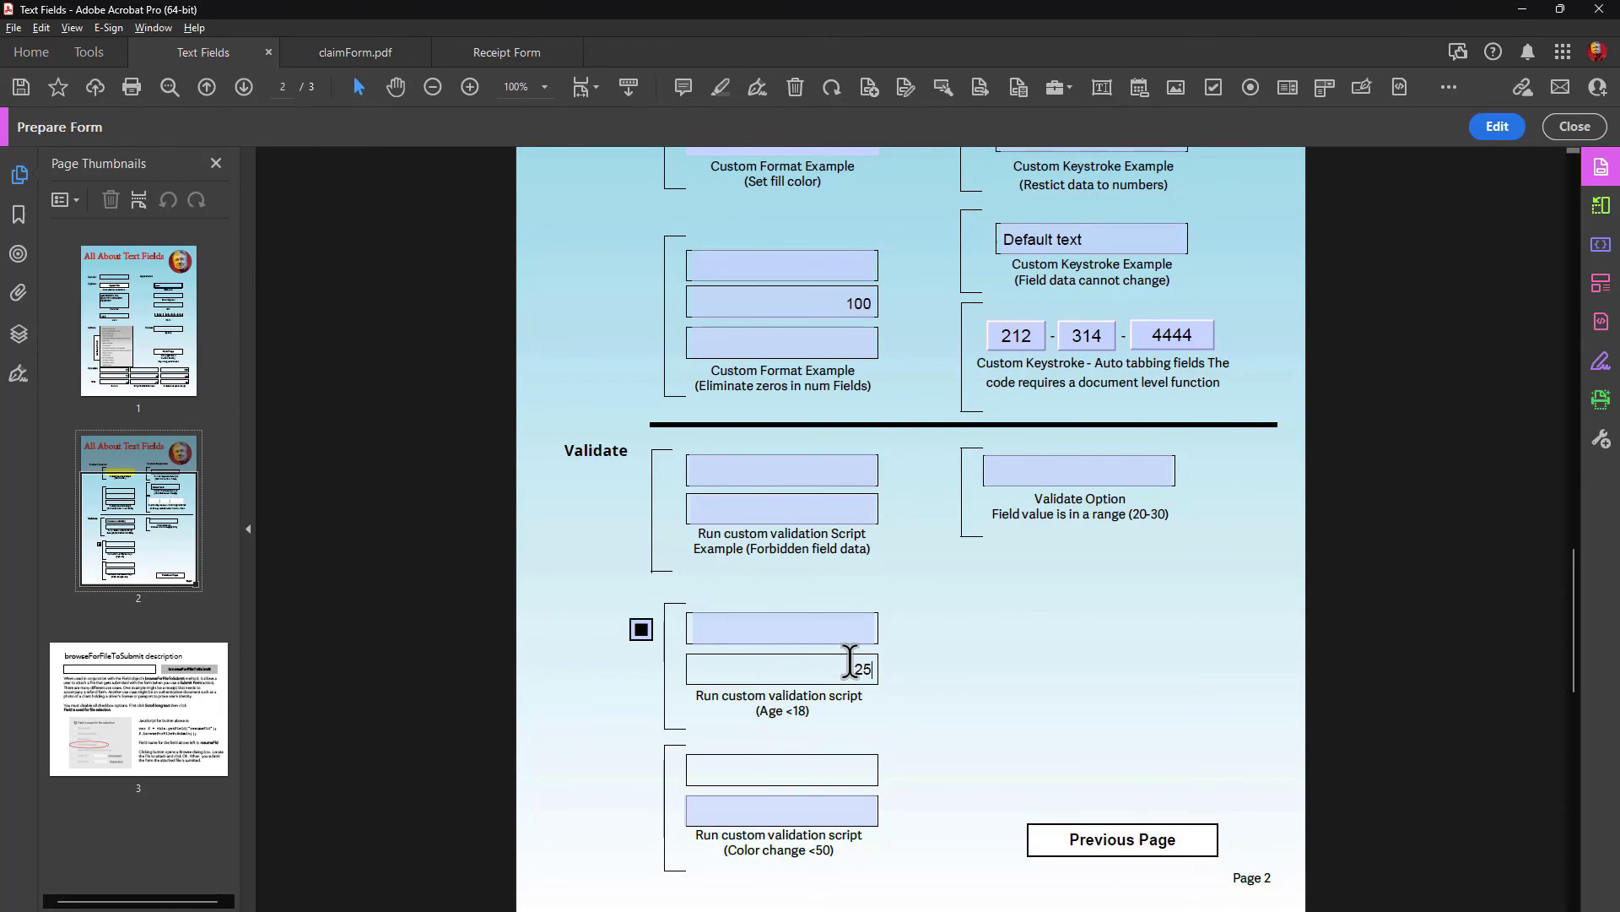
{"action": "key", "text": "Tab"}
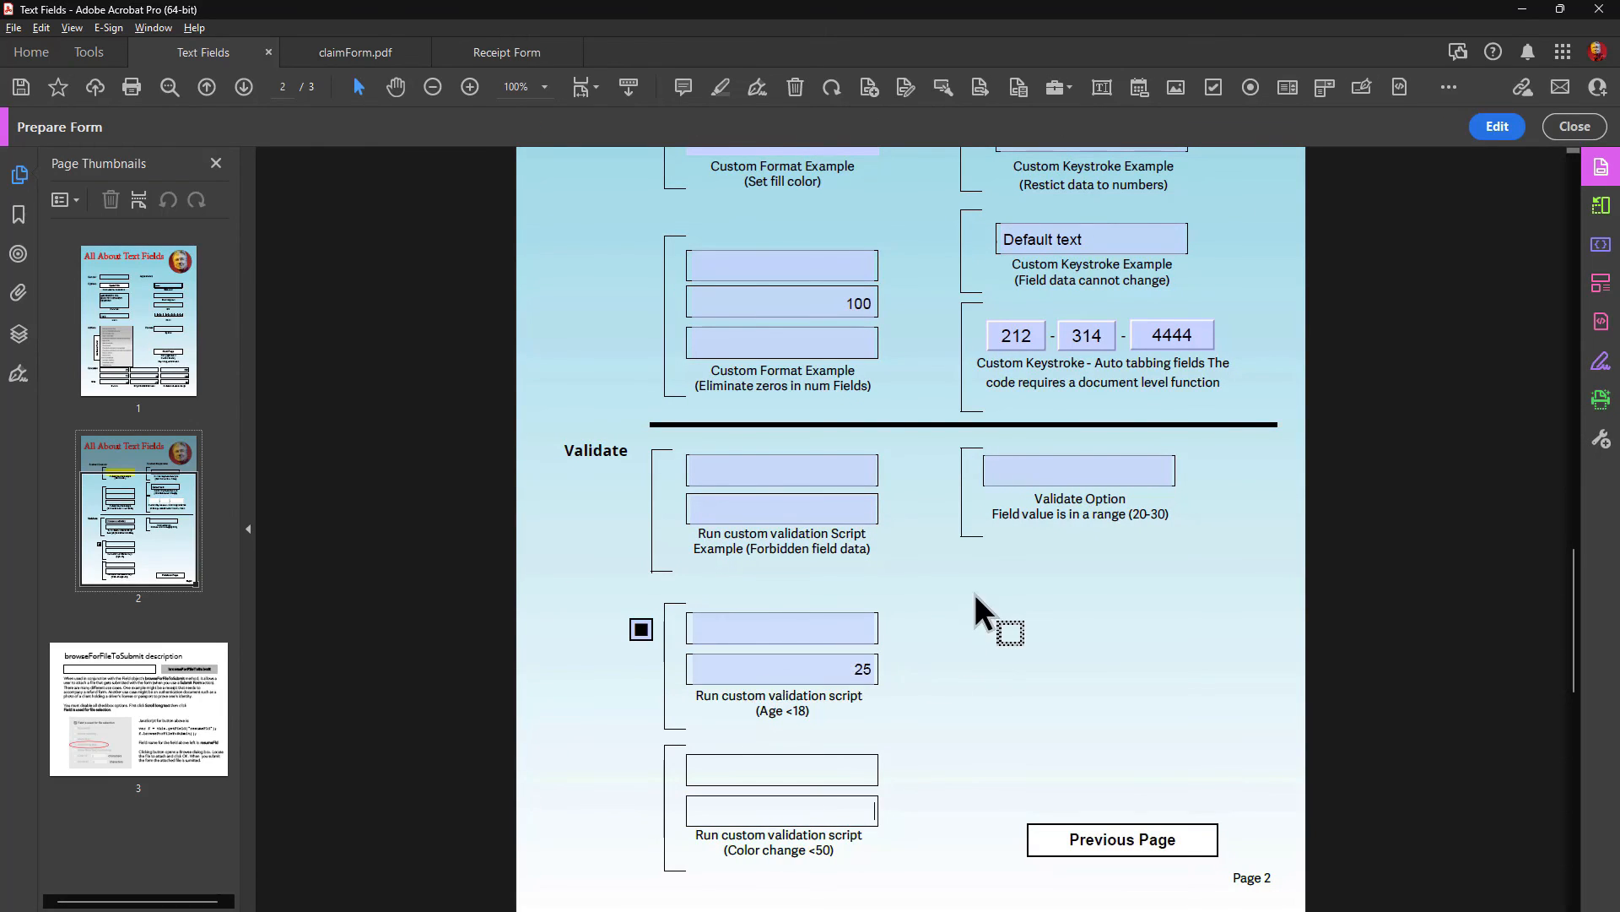
{"action": "left_click", "coordinate": [841, 634]}
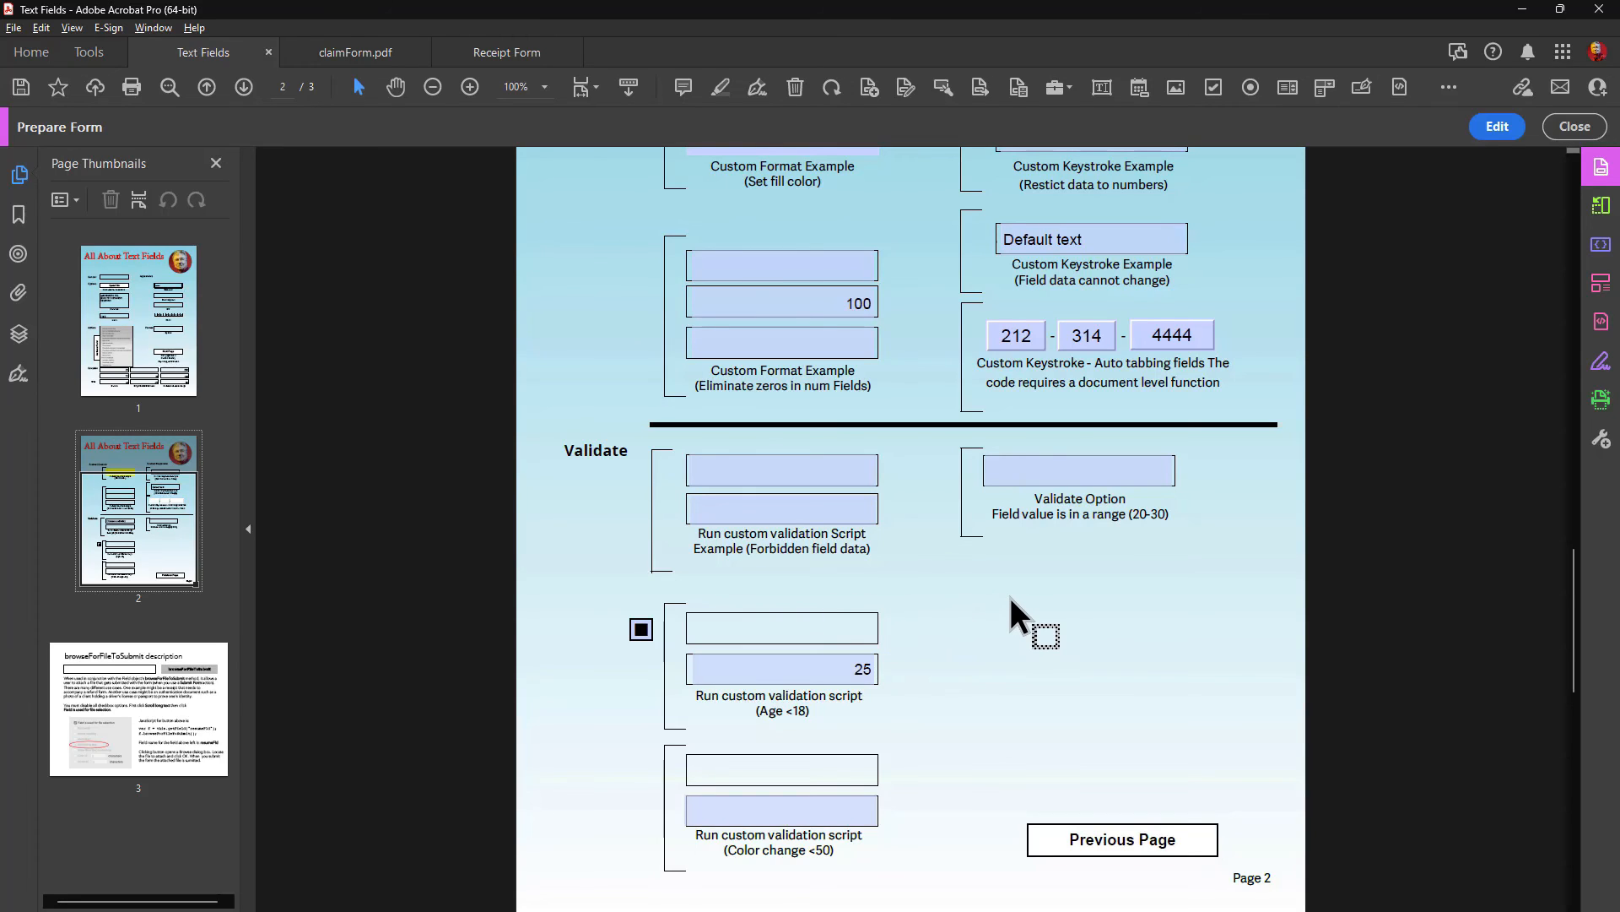
Step: Clear the lower Age <18 field, enter 17 in it, and check whether the field above accepts input
{"action": "left_click", "coordinate": [848, 667]}
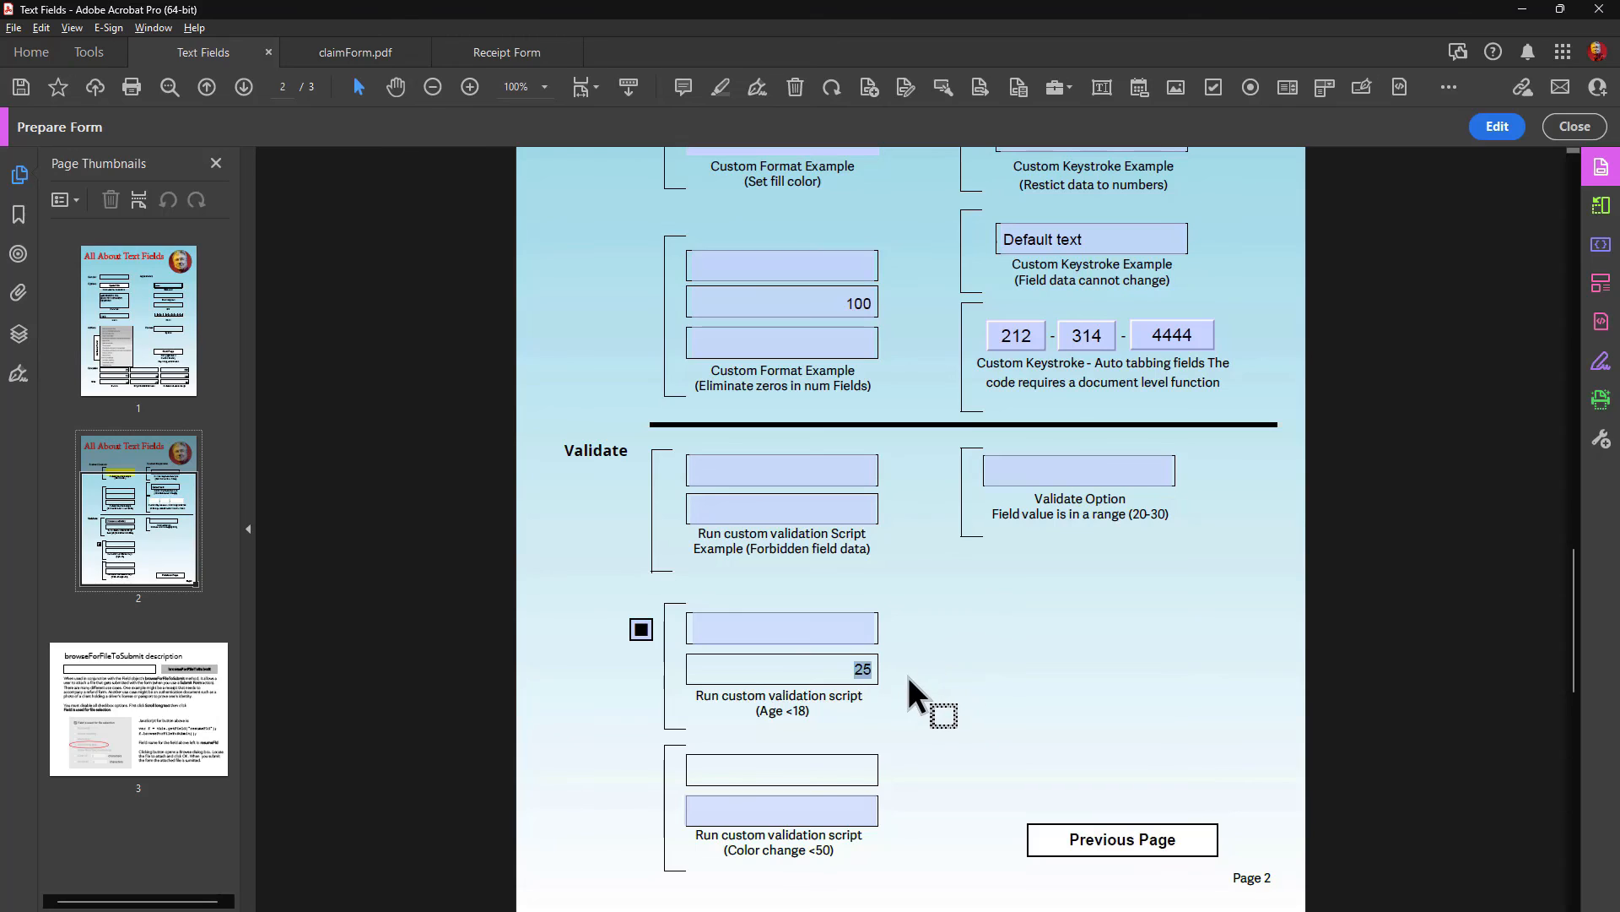
{"action": "key", "text": "BackSpace"}
{"action": "left_click", "coordinate": [970, 667]}
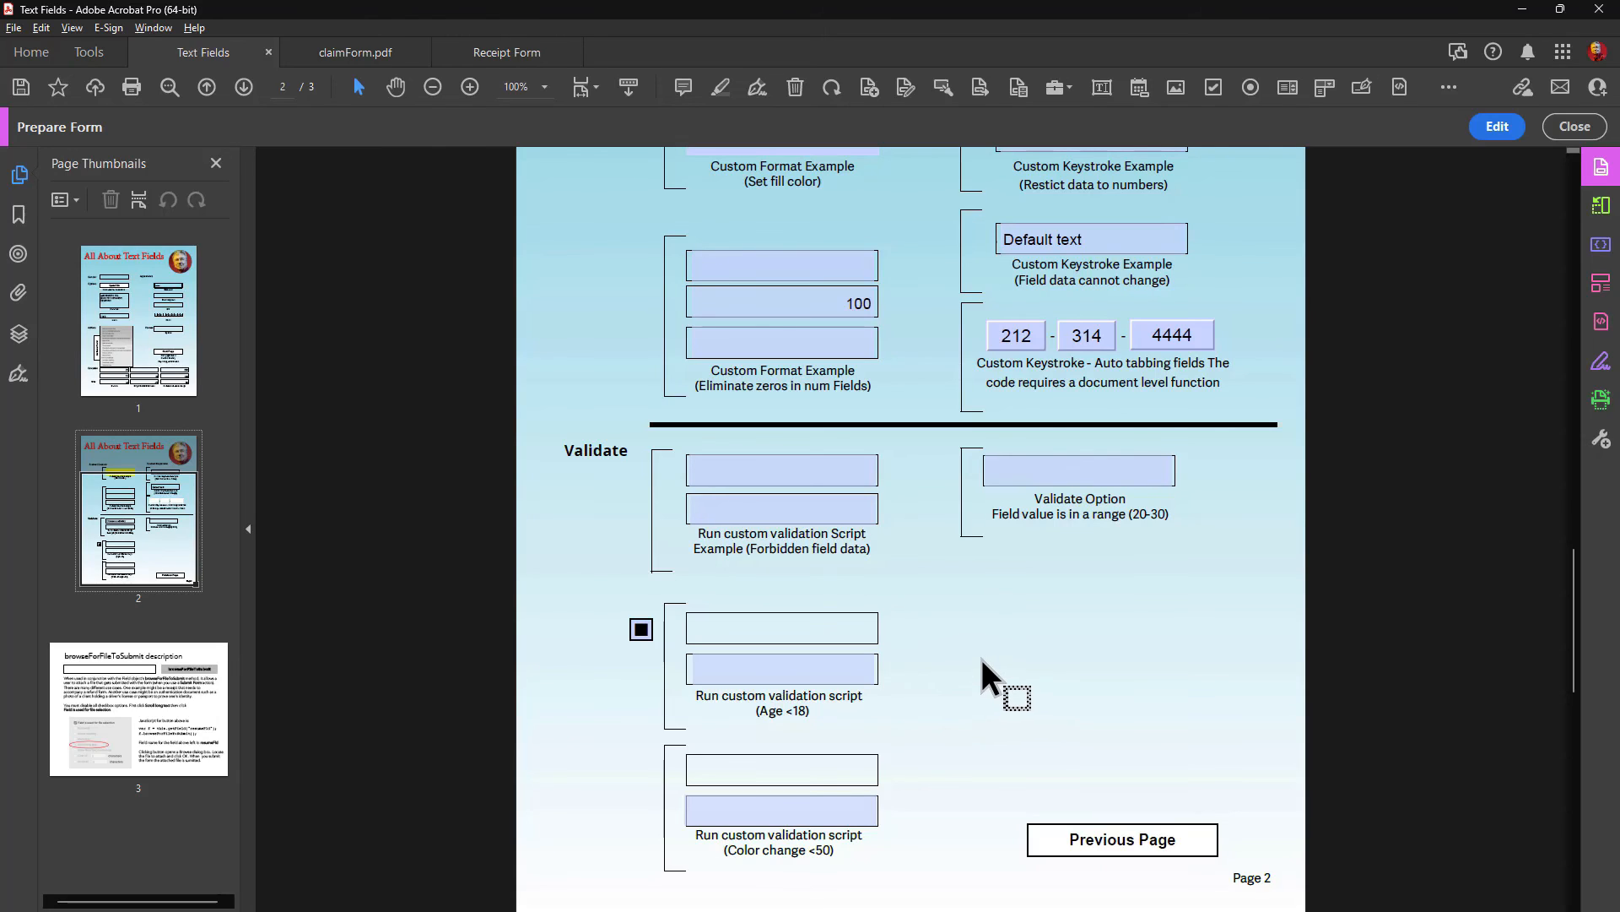
{"action": "left_click", "coordinate": [837, 667]}
{"action": "type", "text": "17"}
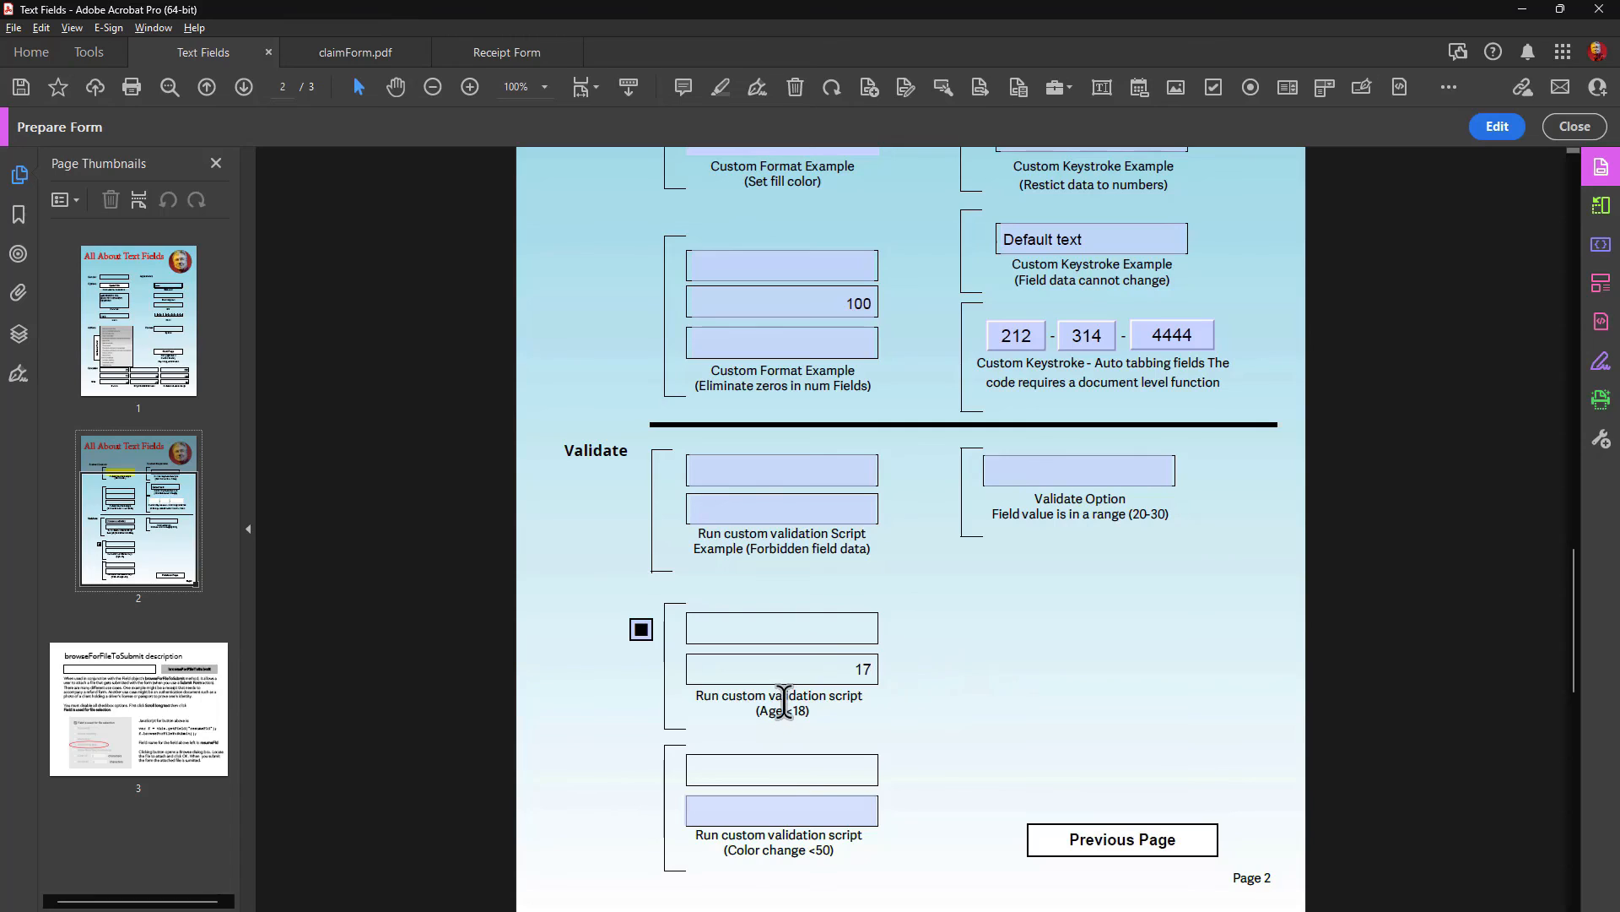
{"action": "key", "text": "Tab"}
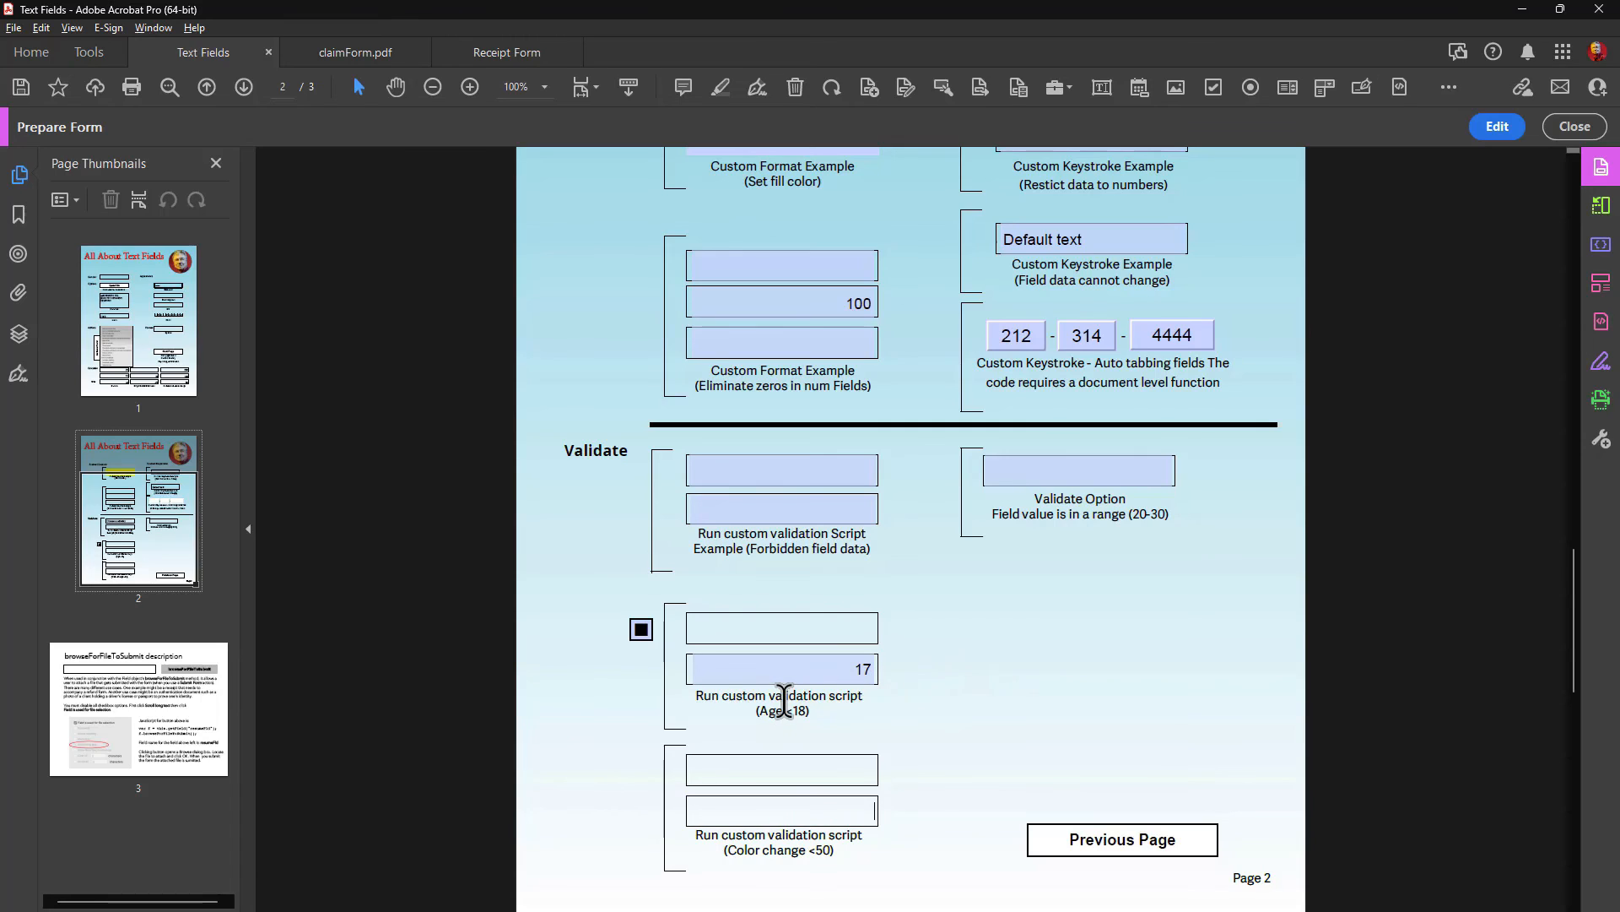
{"action": "left_click", "coordinate": [824, 620]}
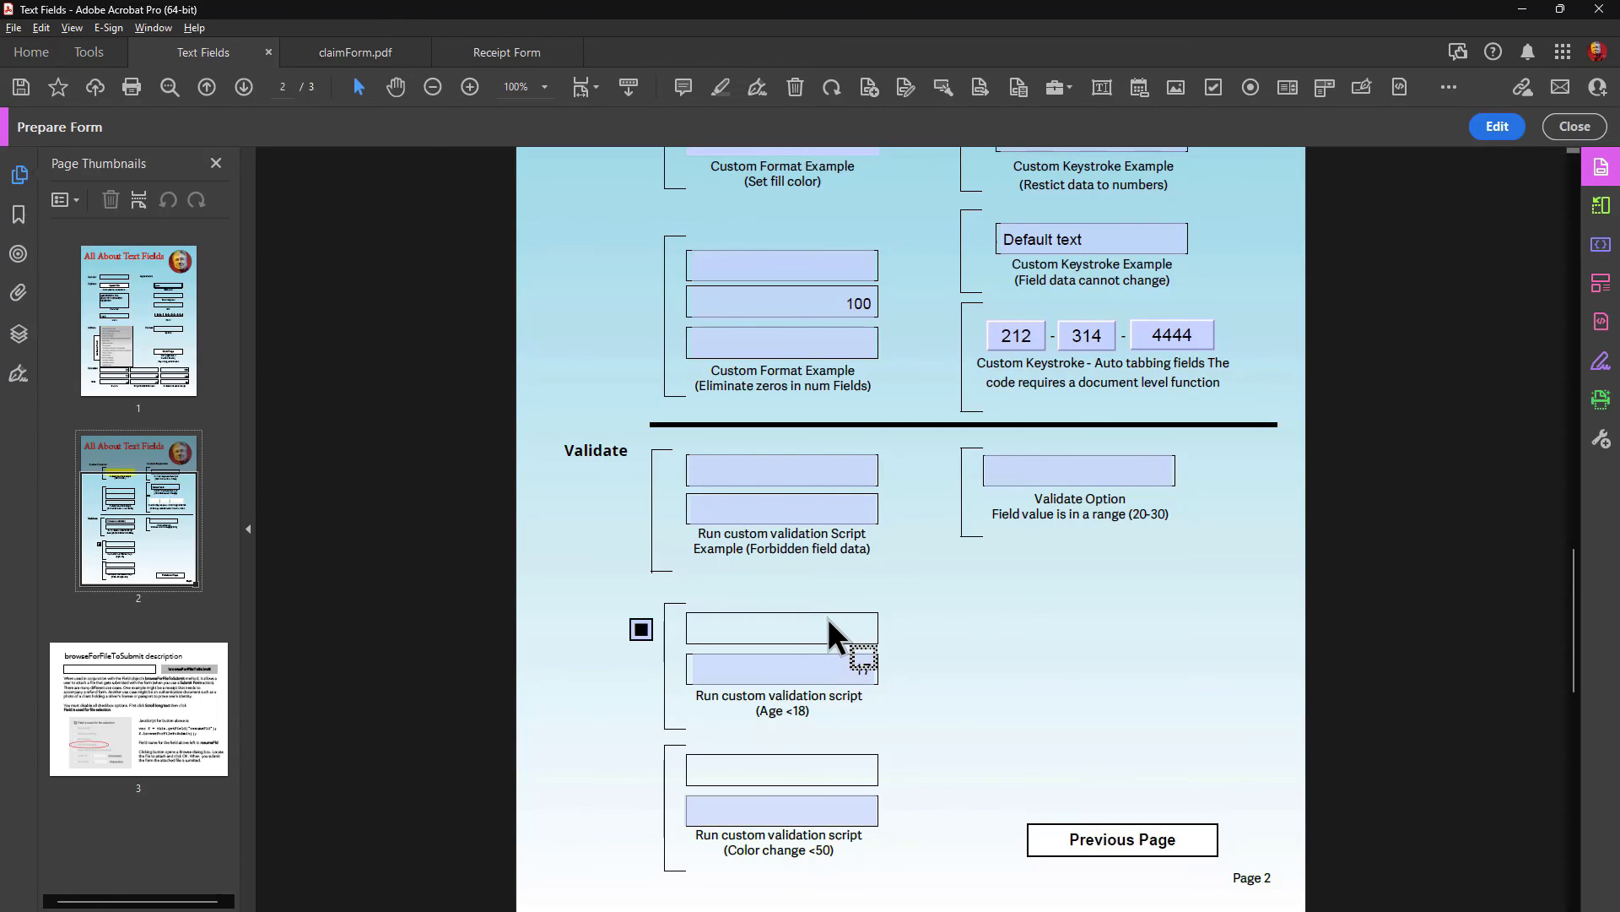
Step: Return to form editing and view the age field's general properties, including its visibility setting
{"action": "left_click", "coordinate": [1494, 127]}
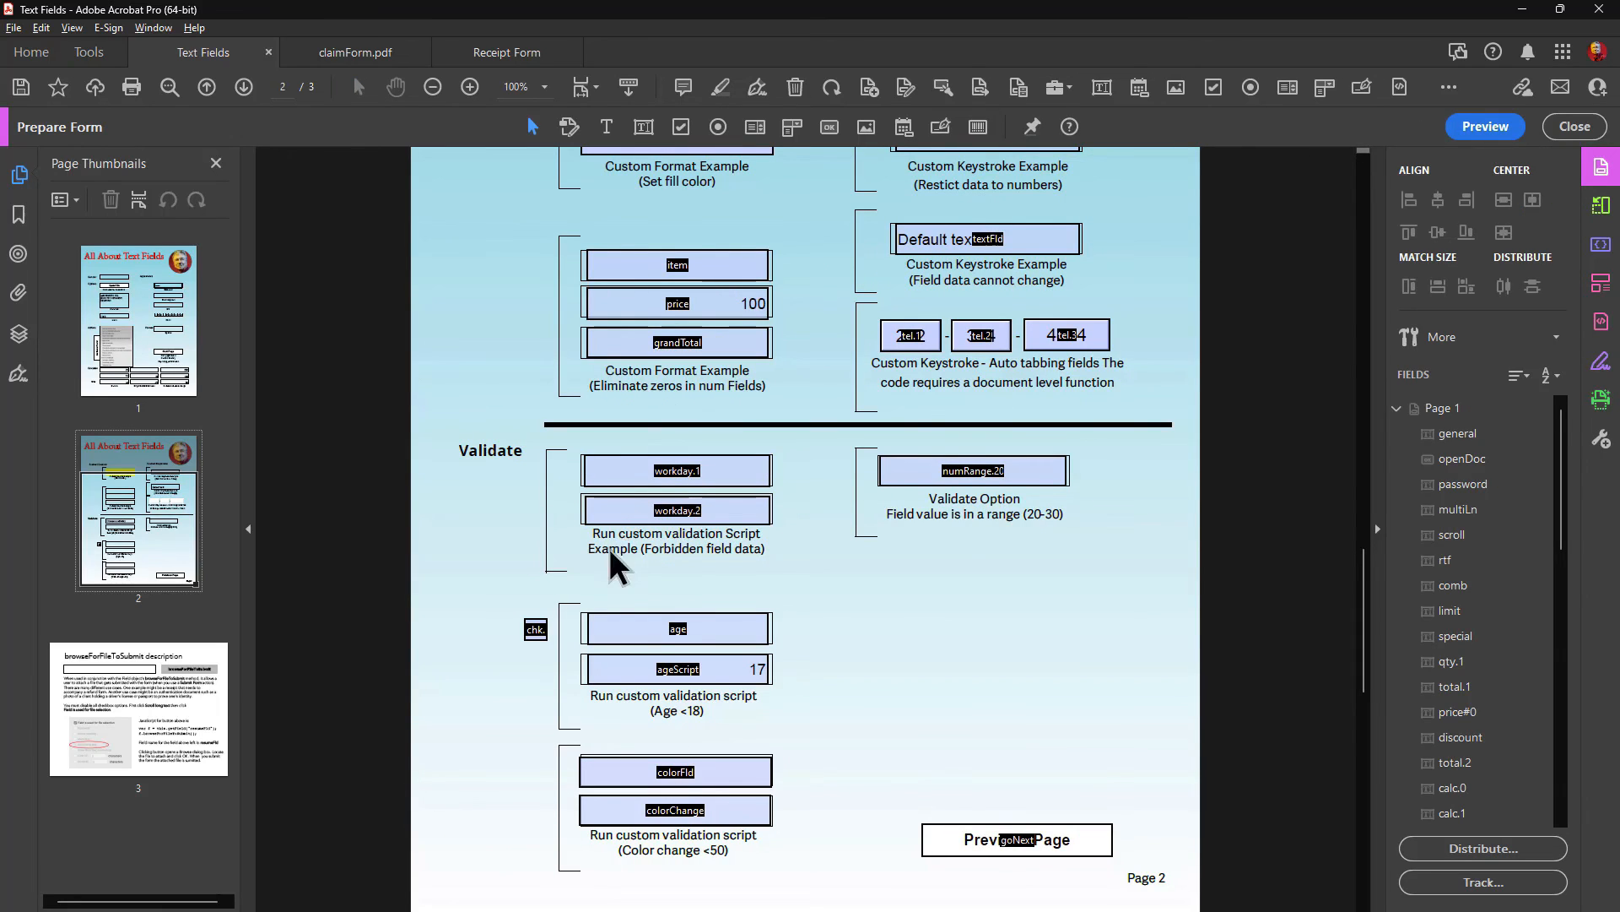
{"action": "left_click", "coordinate": [658, 639]}
{"action": "double_click", "coordinate": [658, 639]}
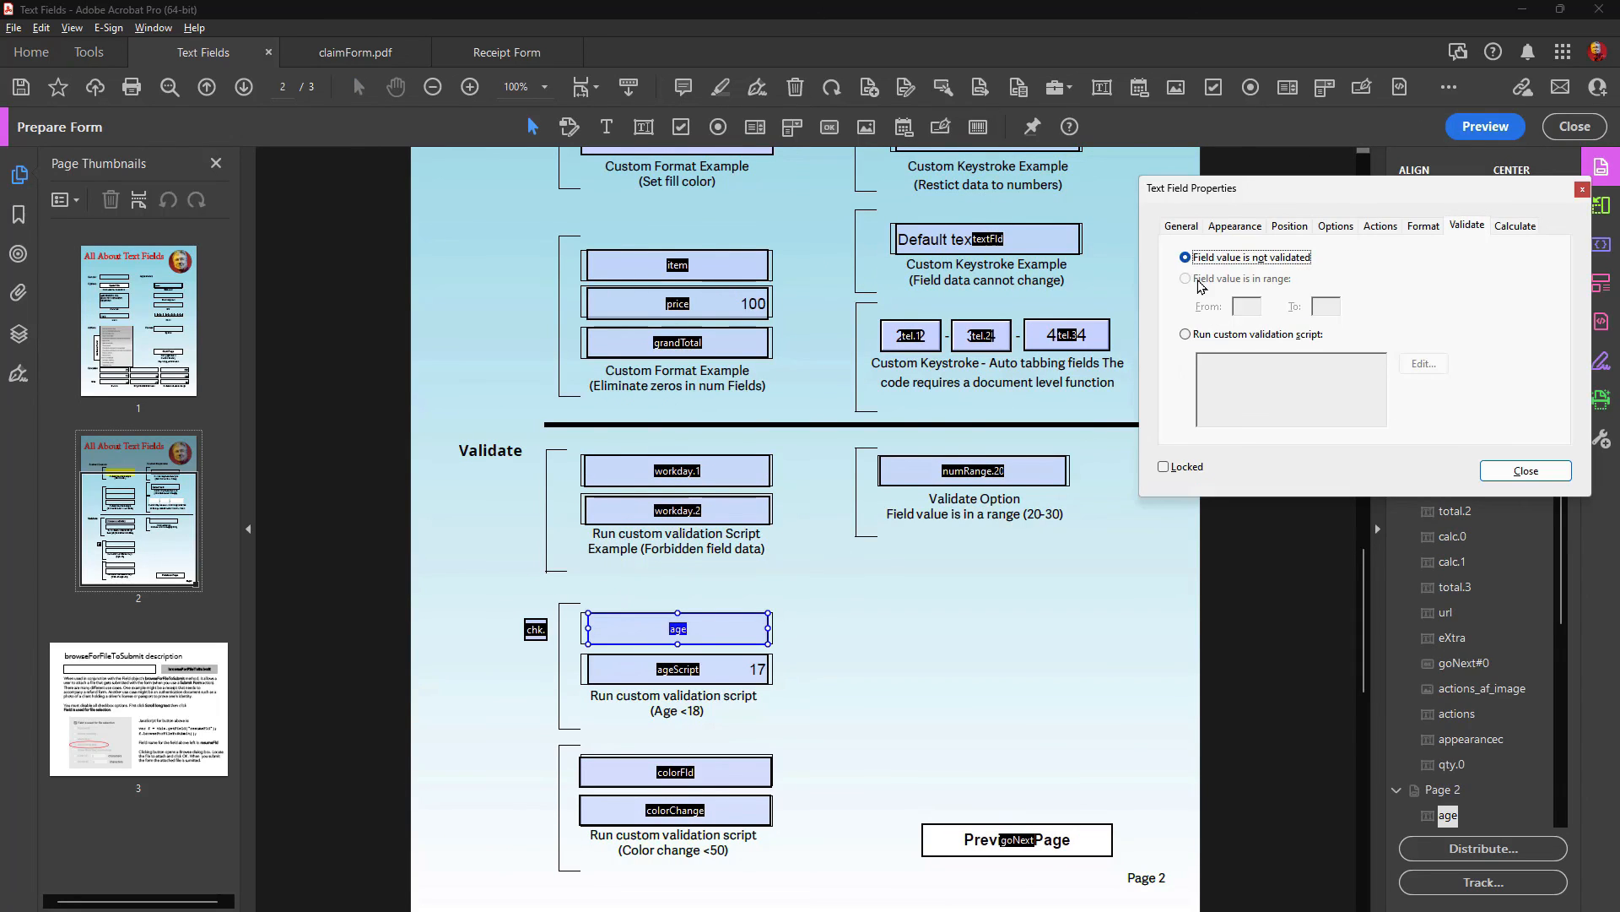
{"action": "left_click", "coordinate": [1180, 226]}
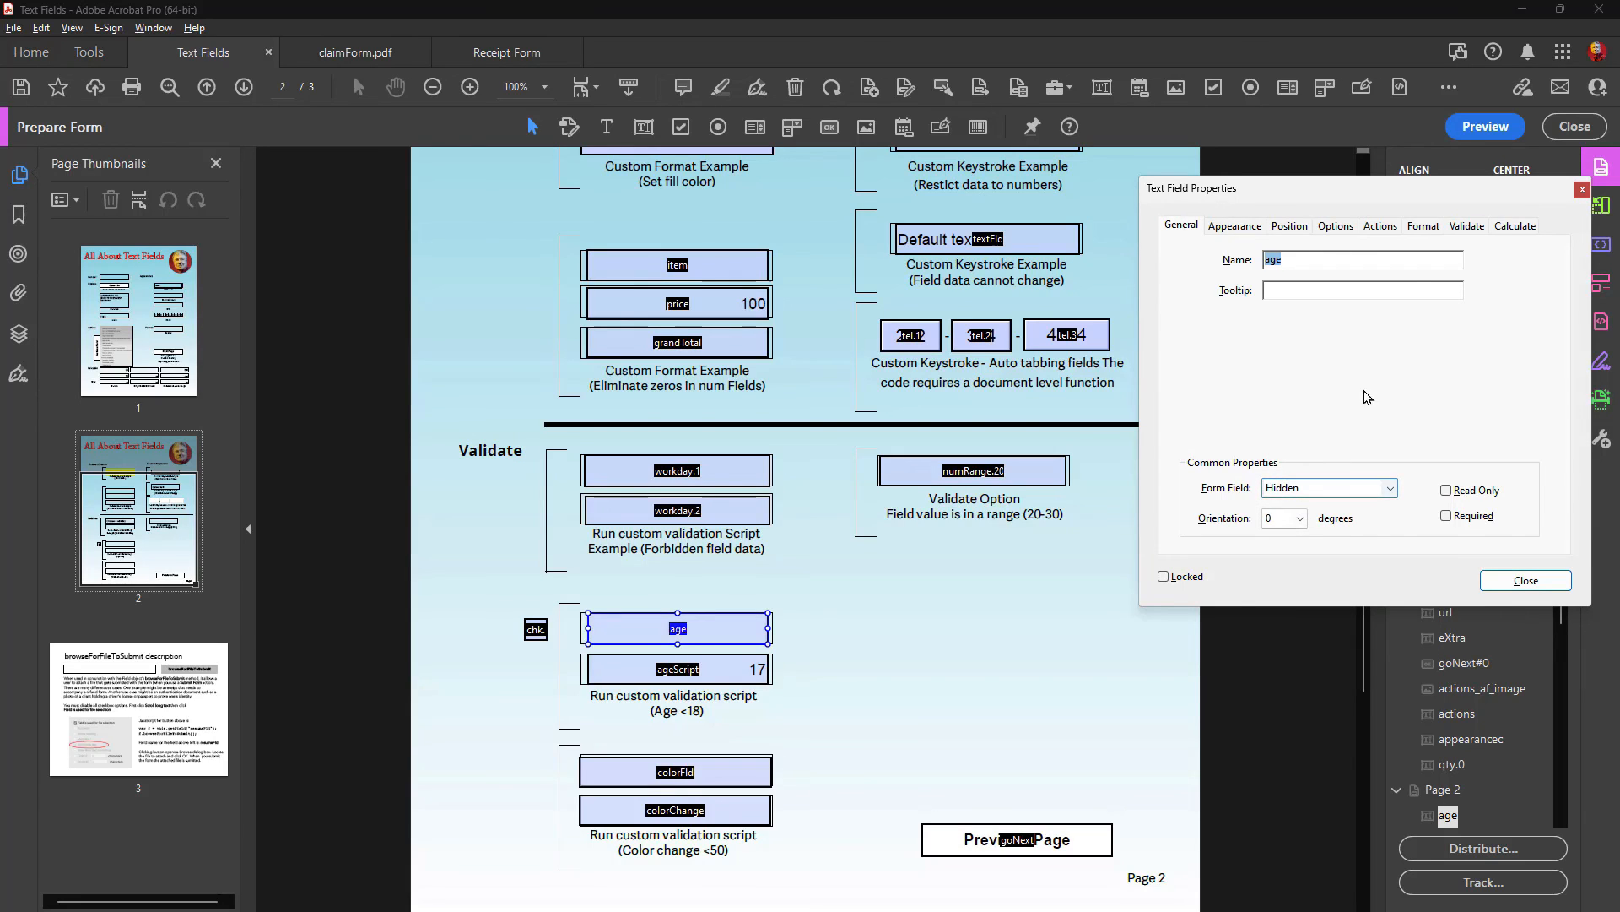
Step: Open the ageScript field's custom validation script in the script editor for review
{"action": "left_click", "coordinate": [705, 669]}
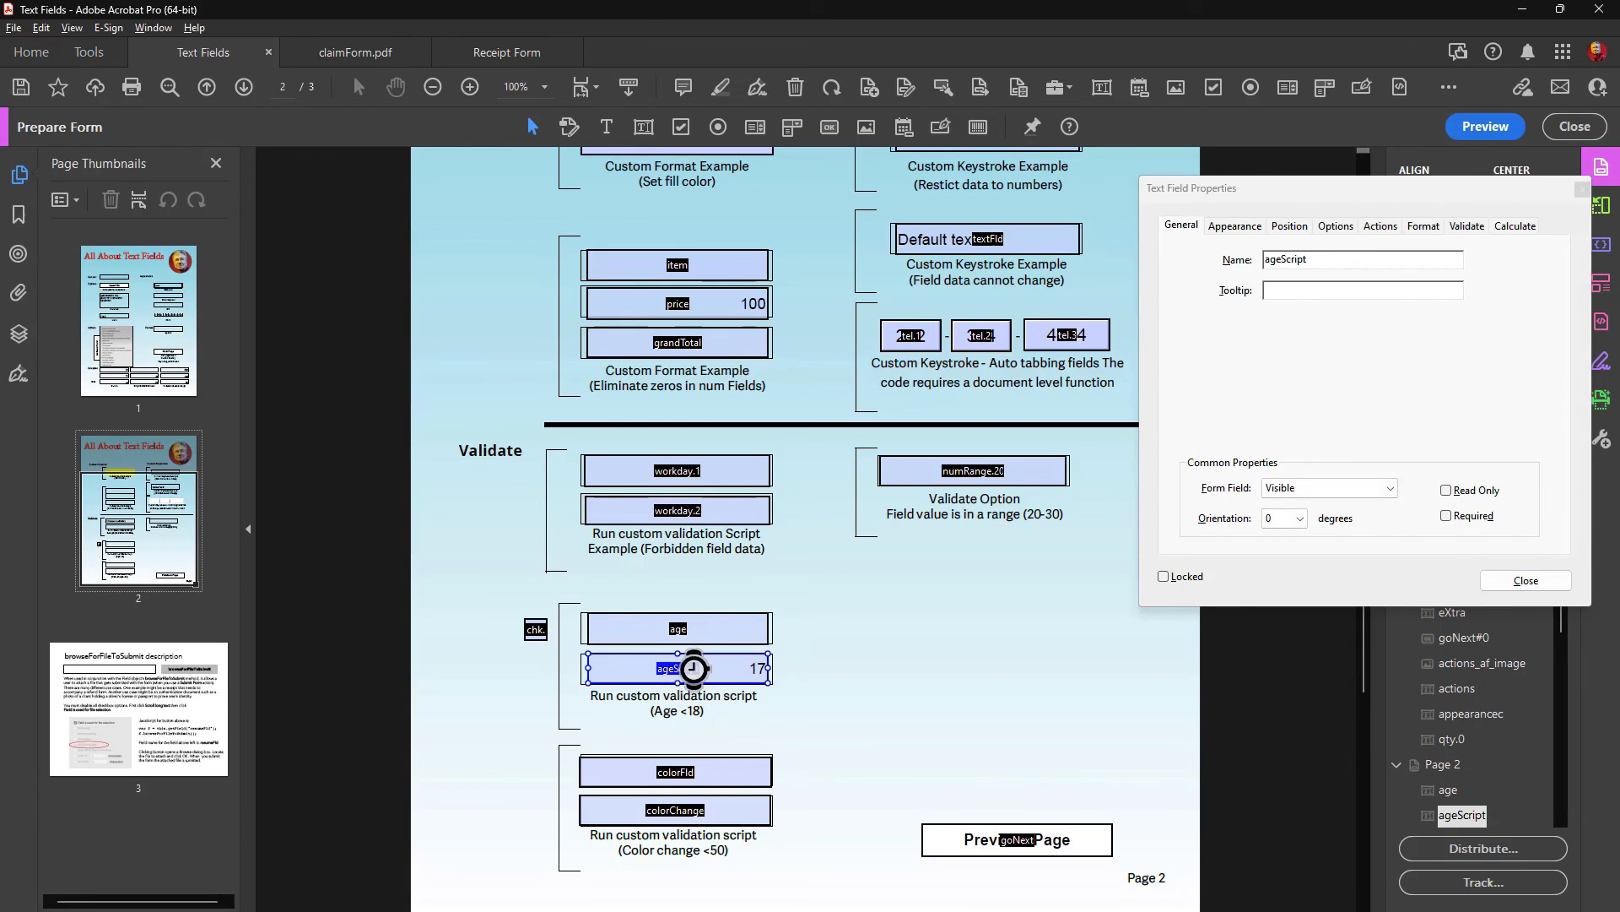
{"action": "left_click", "coordinate": [1466, 226]}
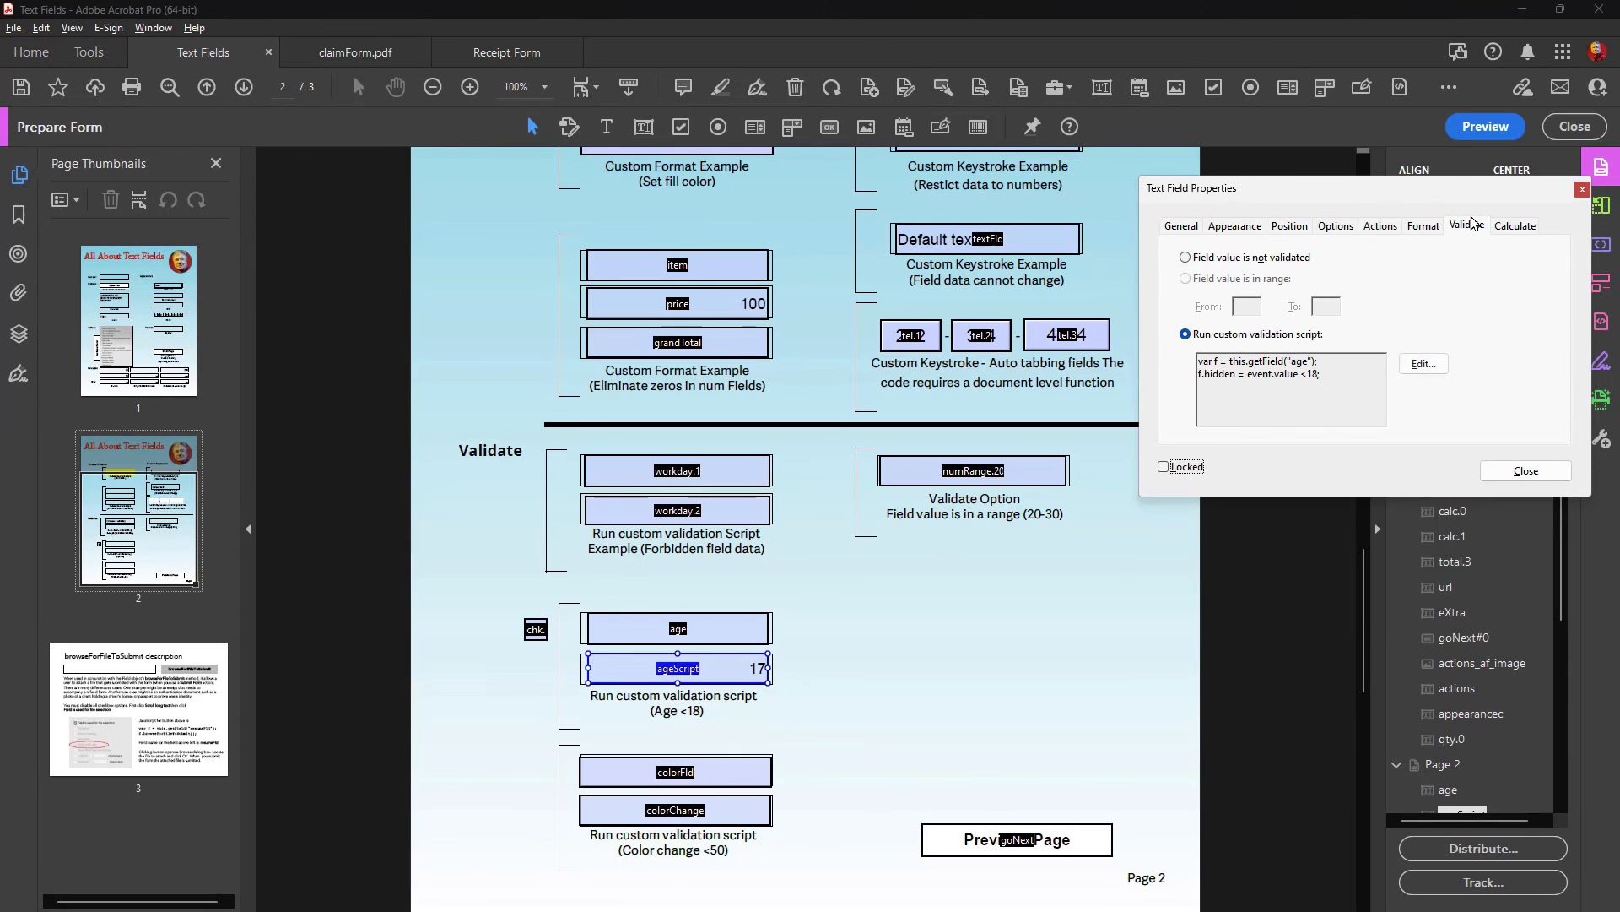
{"action": "left_click", "coordinate": [1423, 364]}
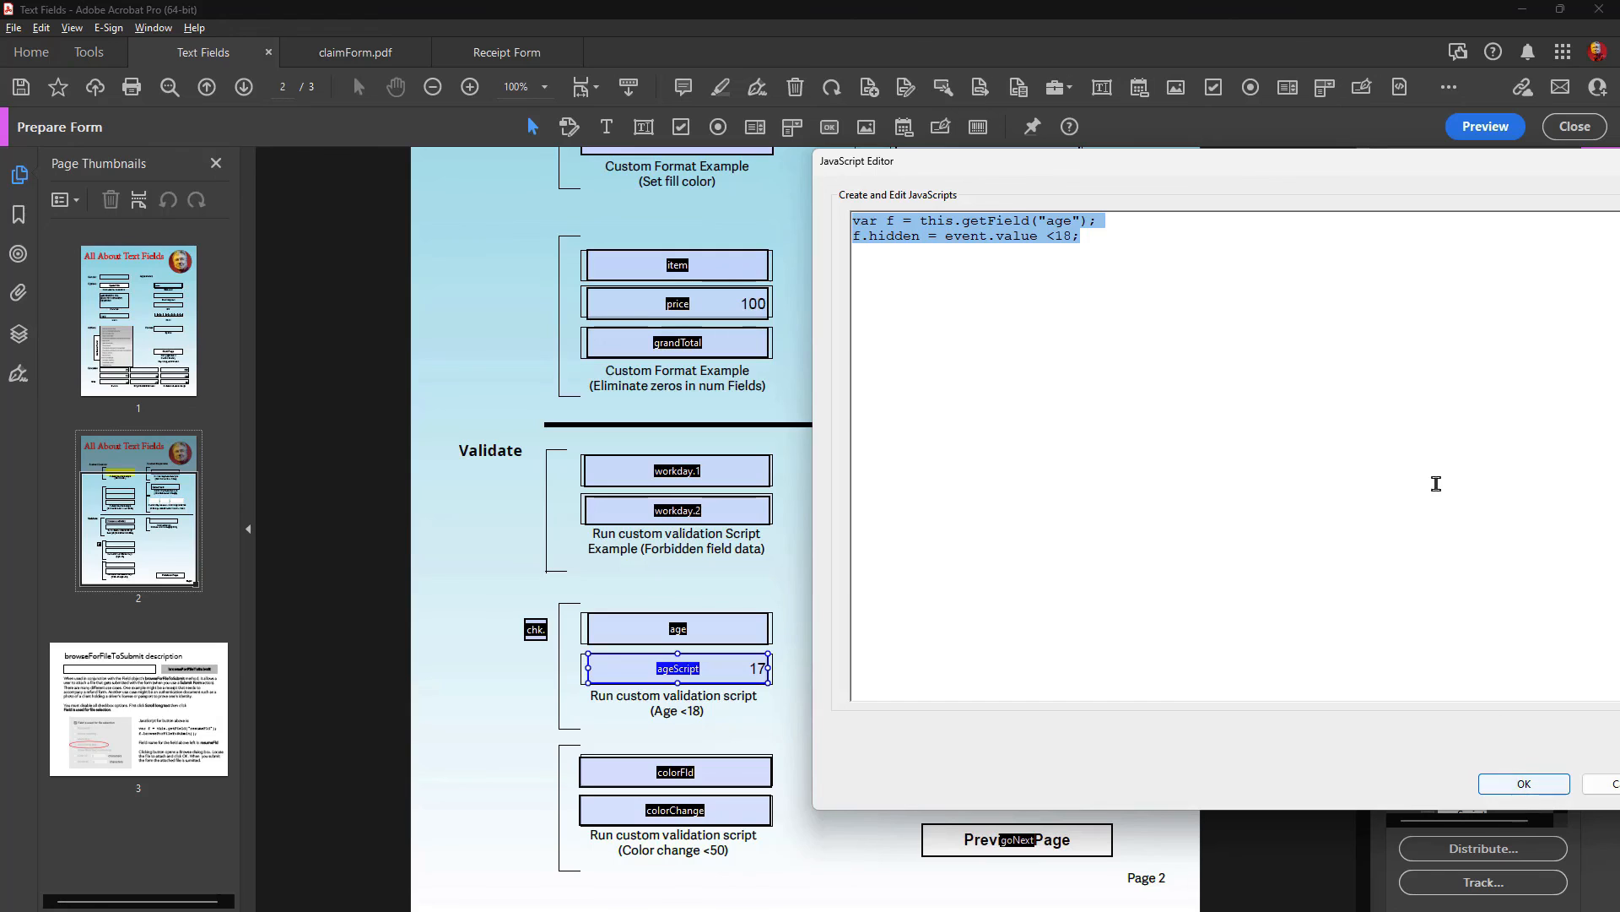
Step: Check the numRange.20 field's range validation, and enter 25 in that field in the form preview
{"action": "key", "text": "Escape"}
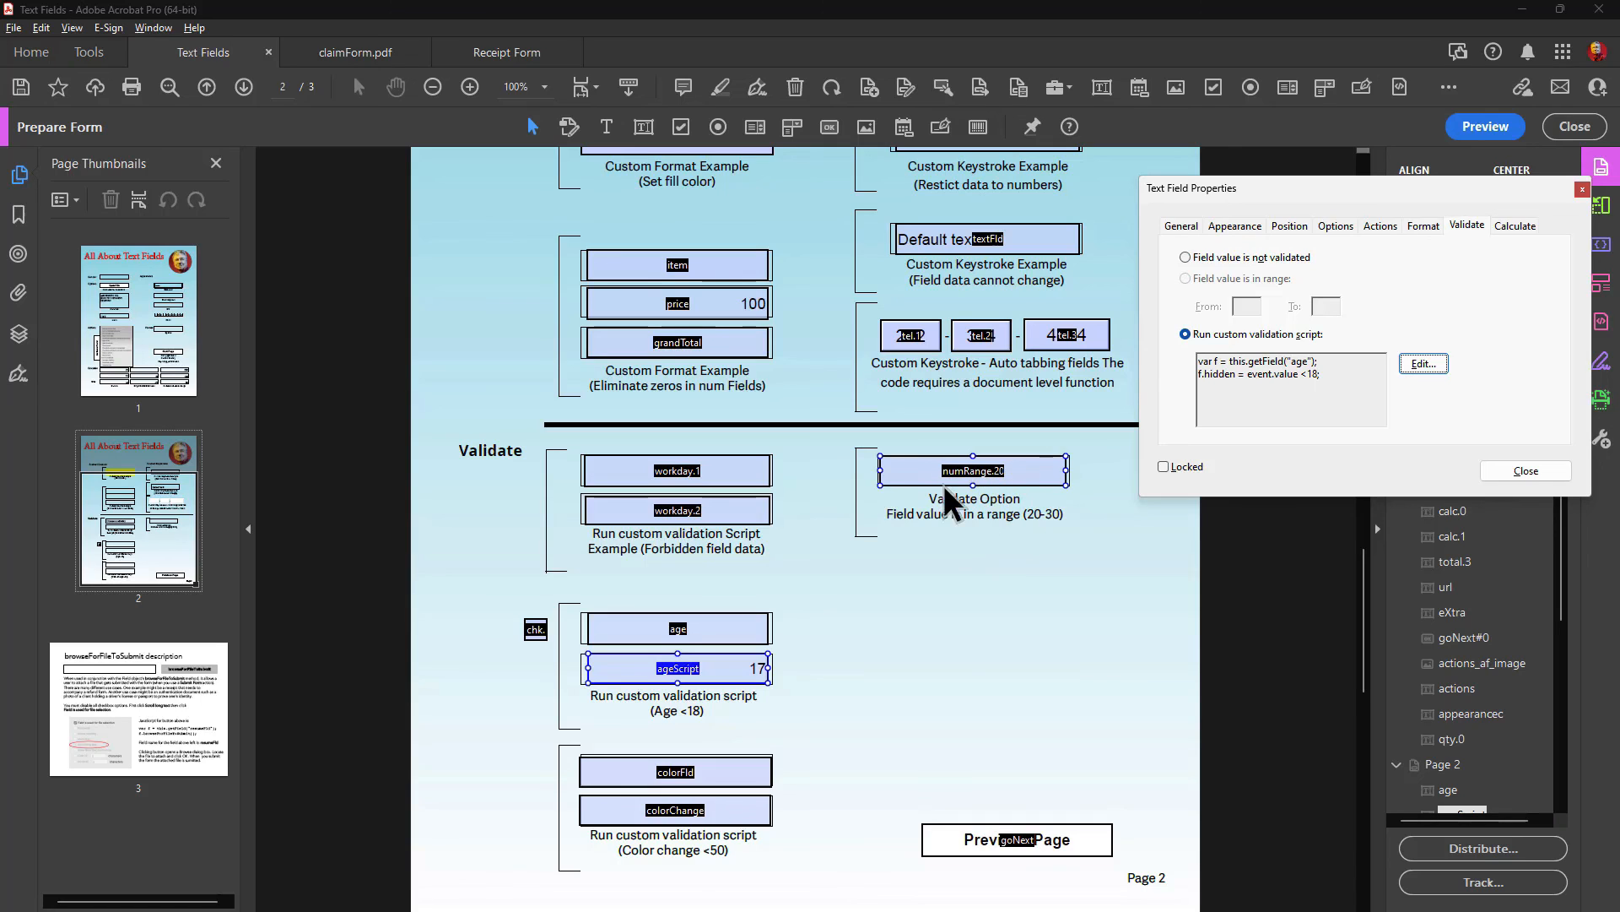
{"action": "left_click", "coordinate": [1028, 483]}
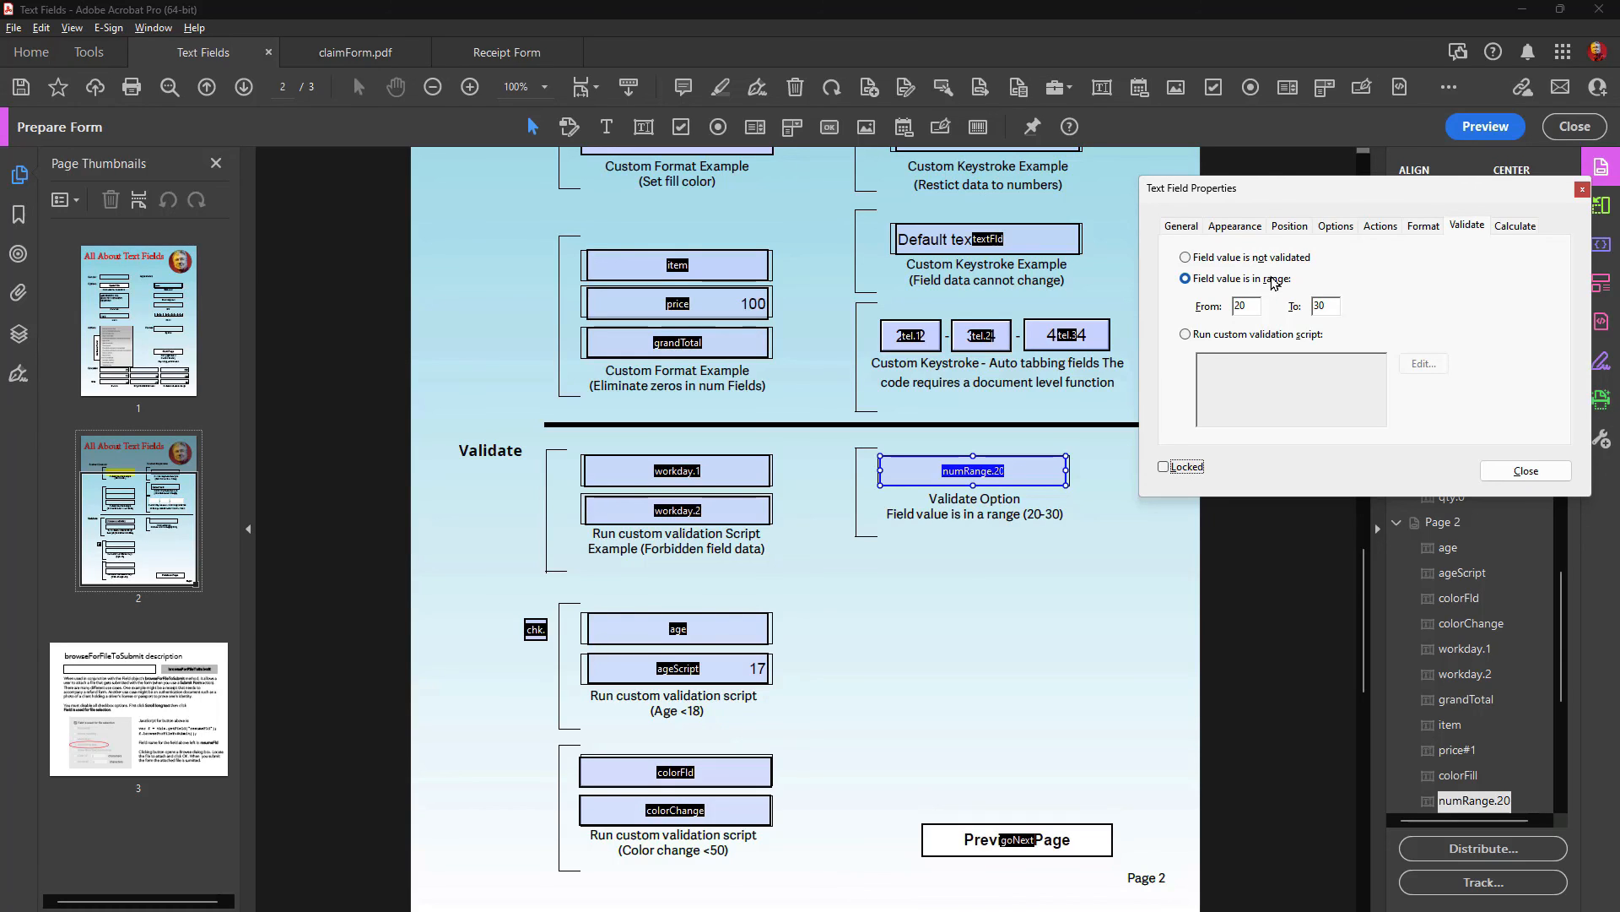
{"action": "left_click", "coordinate": [1486, 126]}
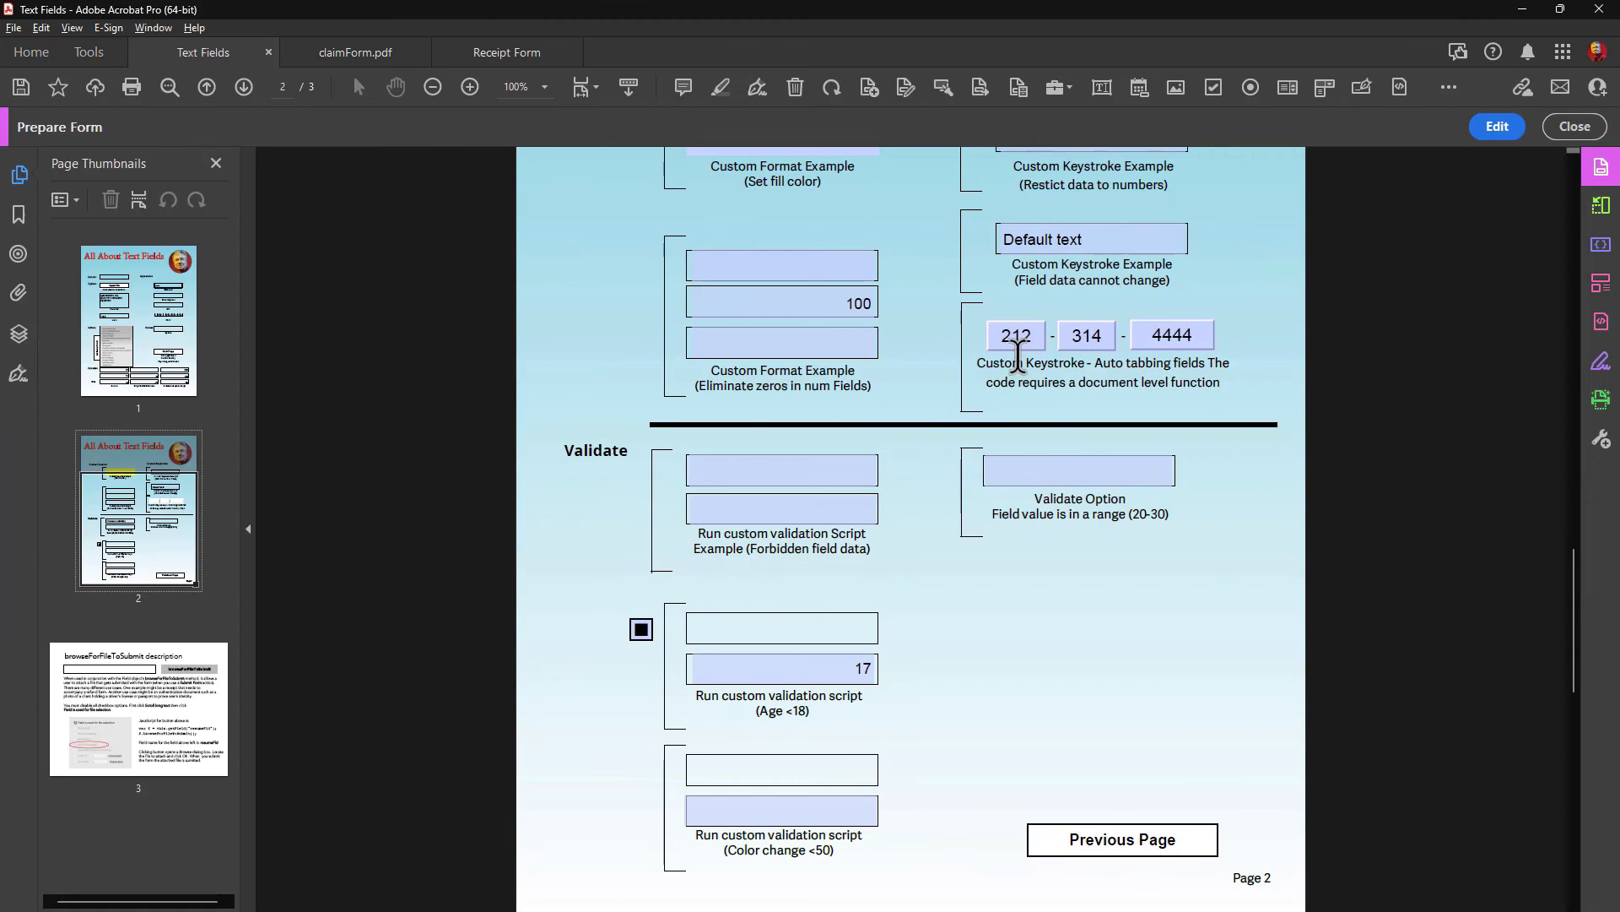
{"action": "left_click", "coordinate": [1062, 471]}
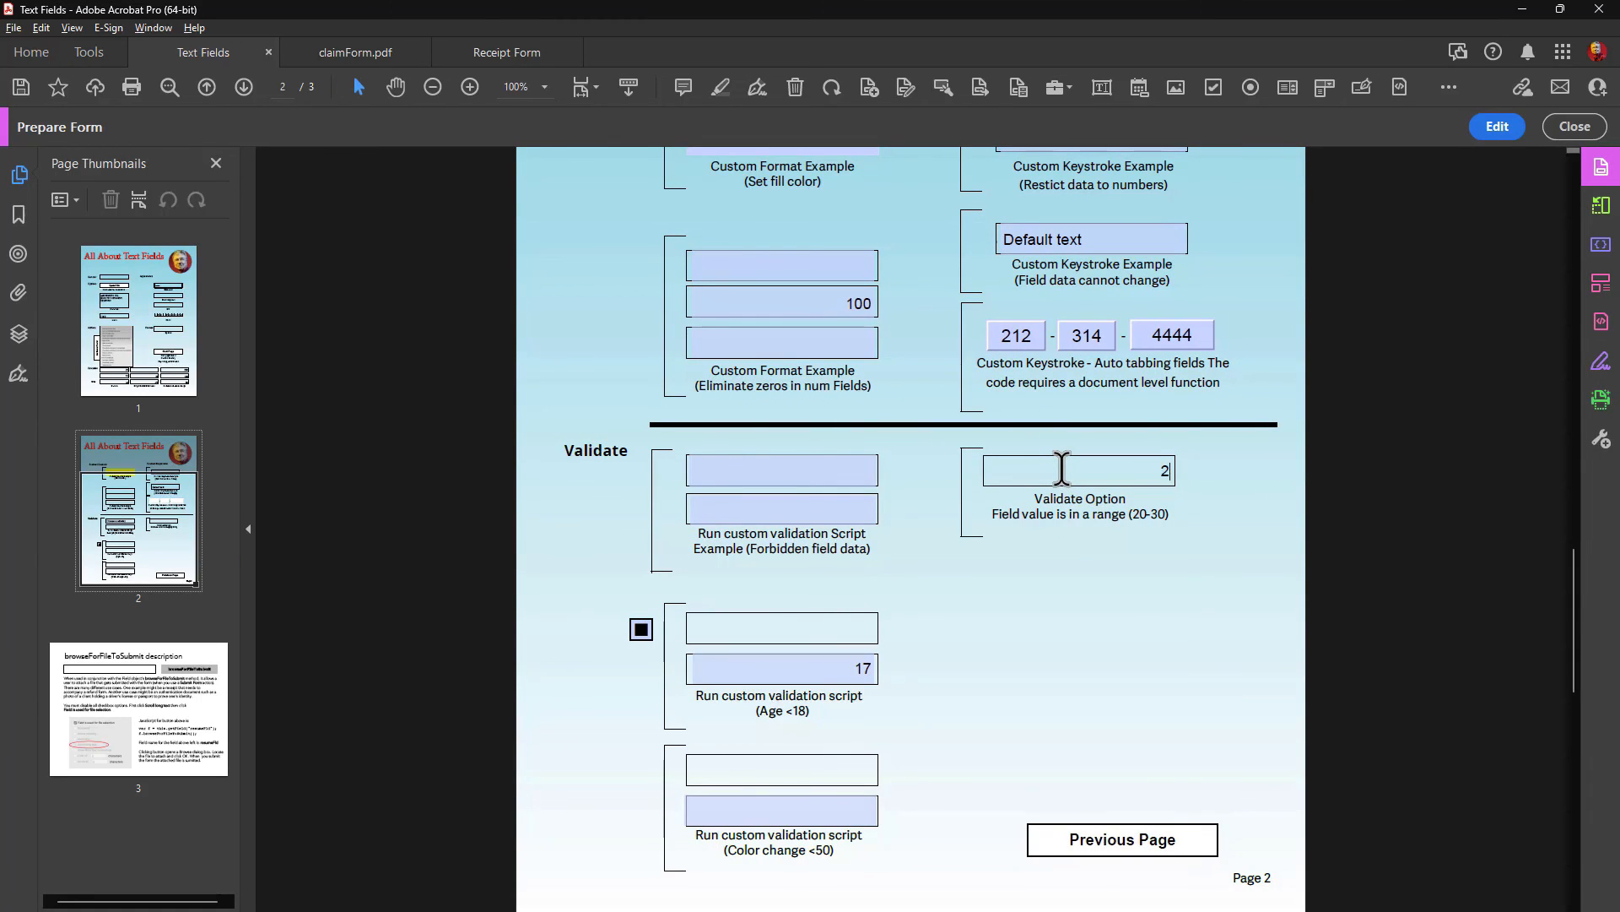
{"action": "type", "text": "5"}
{"action": "key", "text": "Tab"}
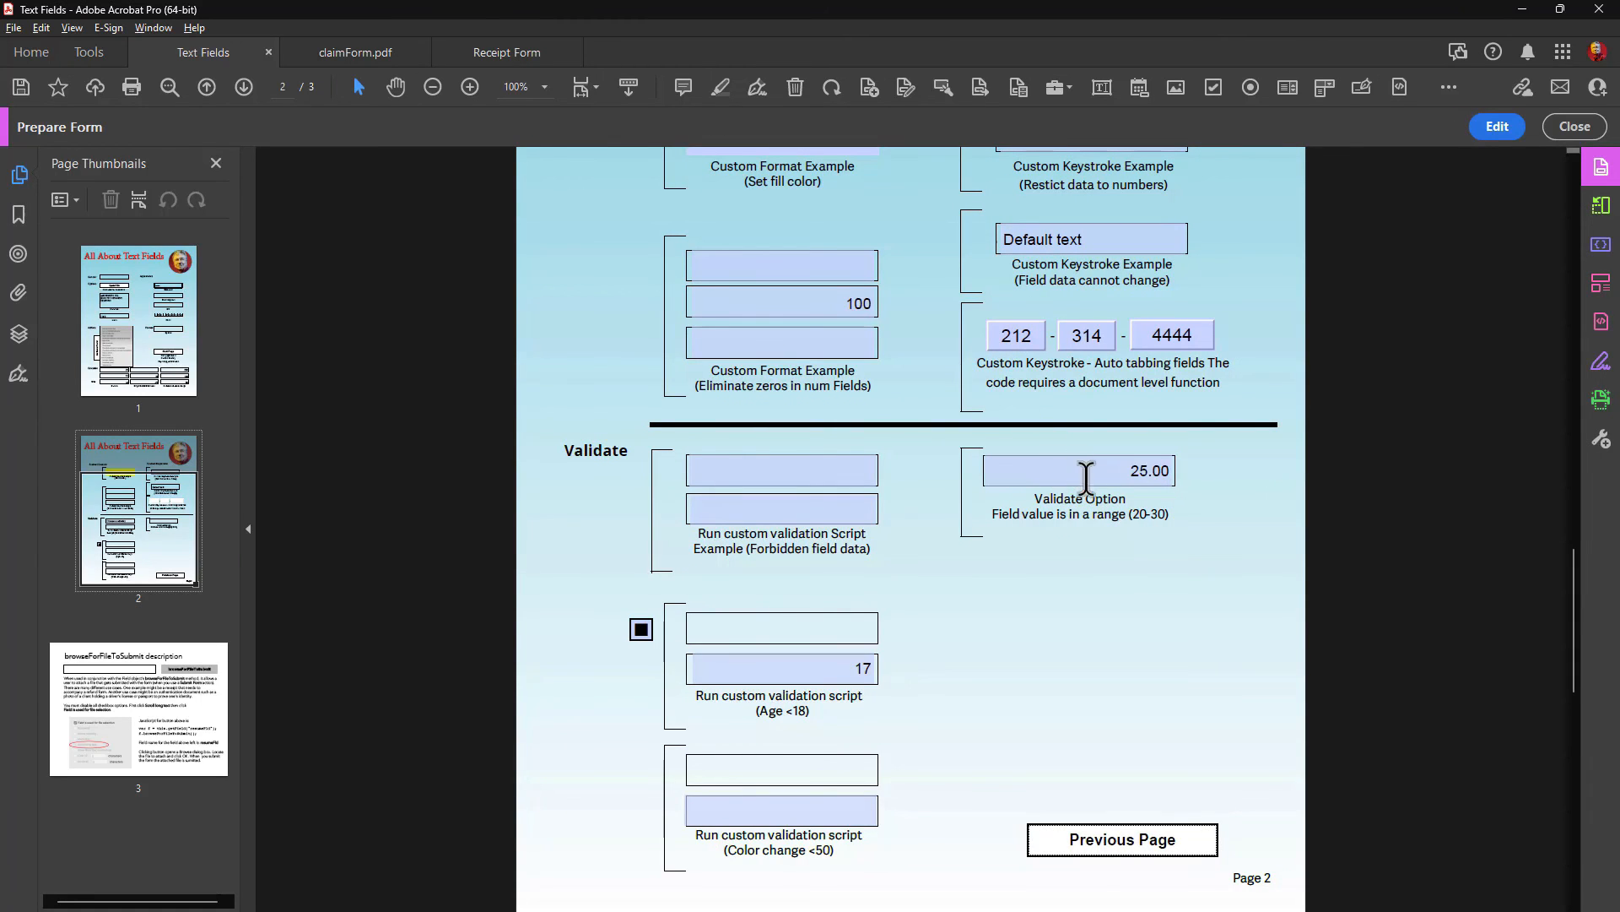
Step: Try to replace the value in the Validate Option range field with 17 and dismiss the warning
{"action": "left_click_drag", "start_coordinate": [1118, 471], "coordinate": [1240, 476]}
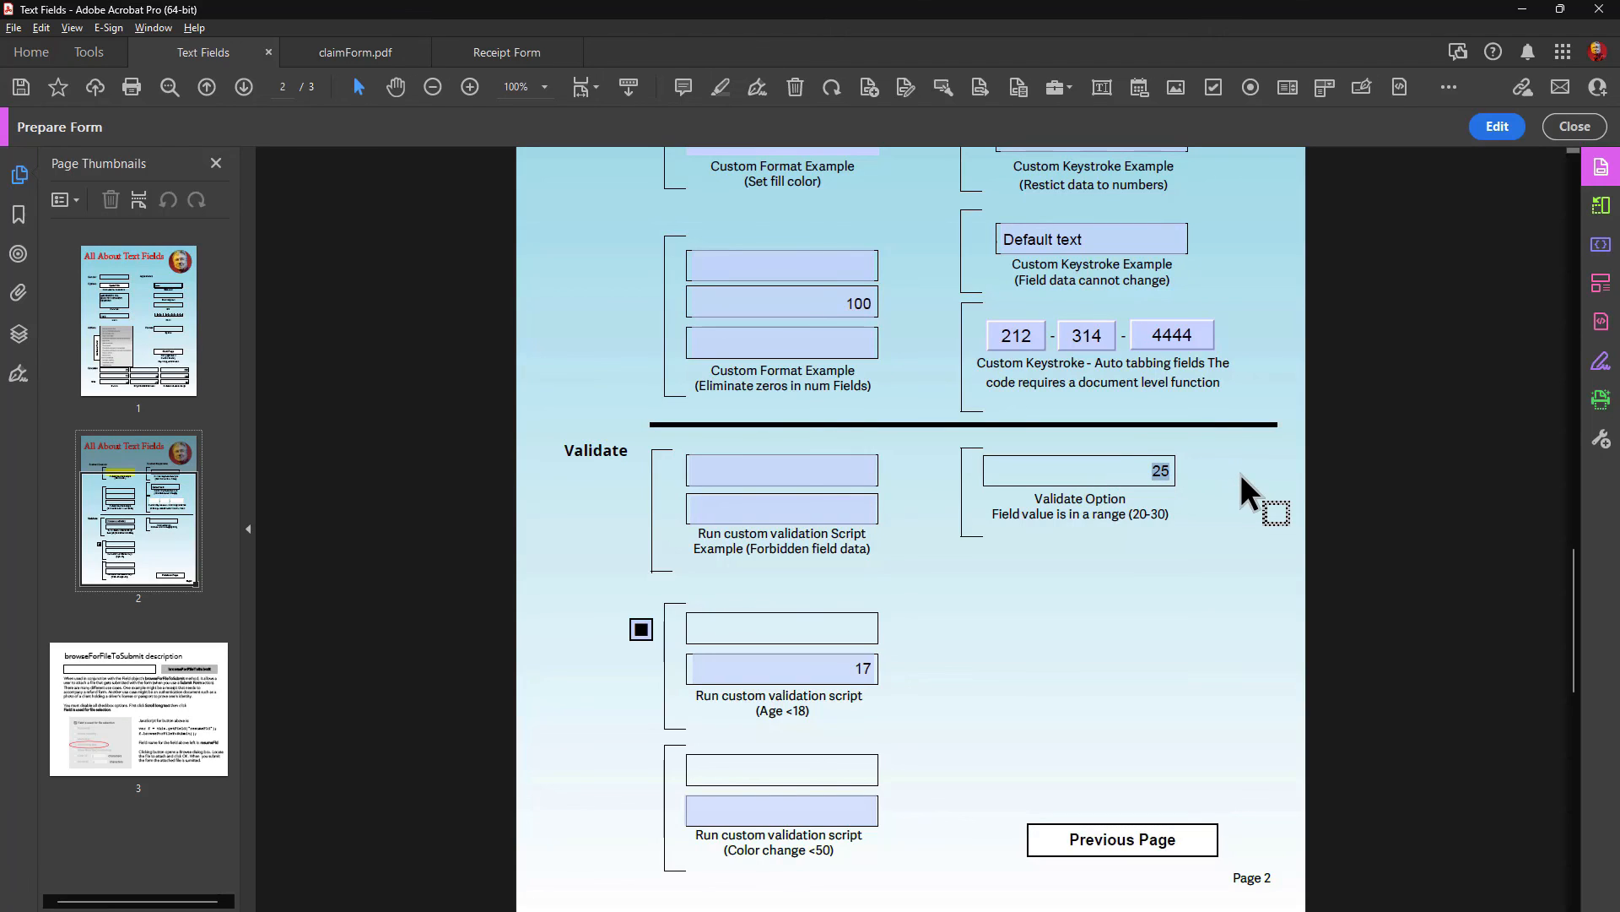
{"action": "key", "text": "BackSpace"}
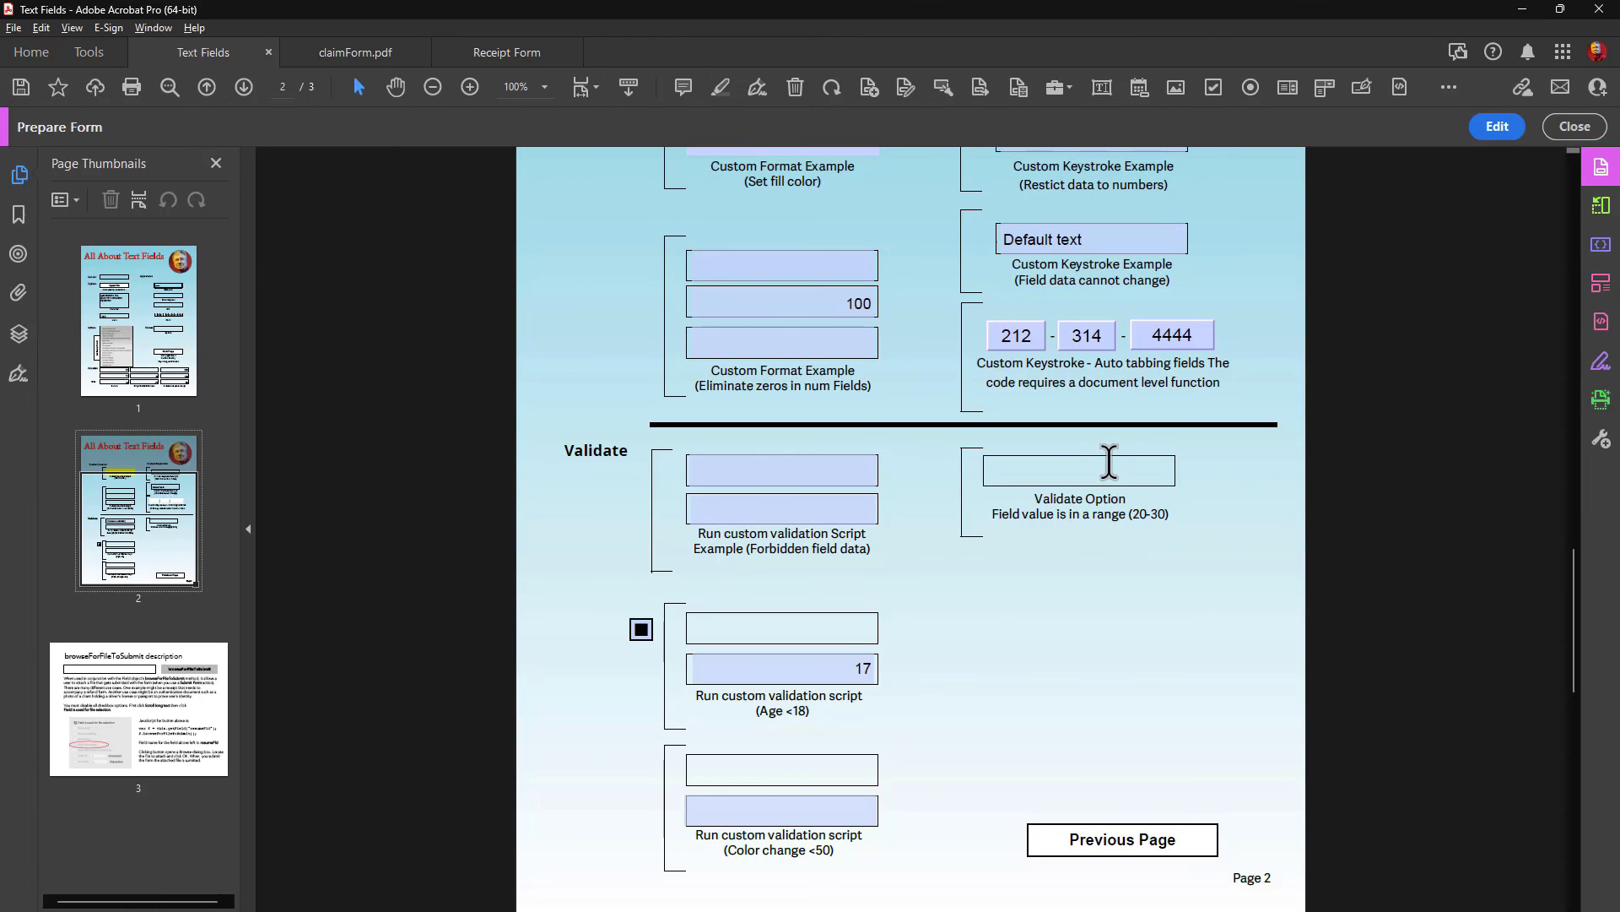
{"action": "type", "text": "17"}
{"action": "key", "text": "Return"}
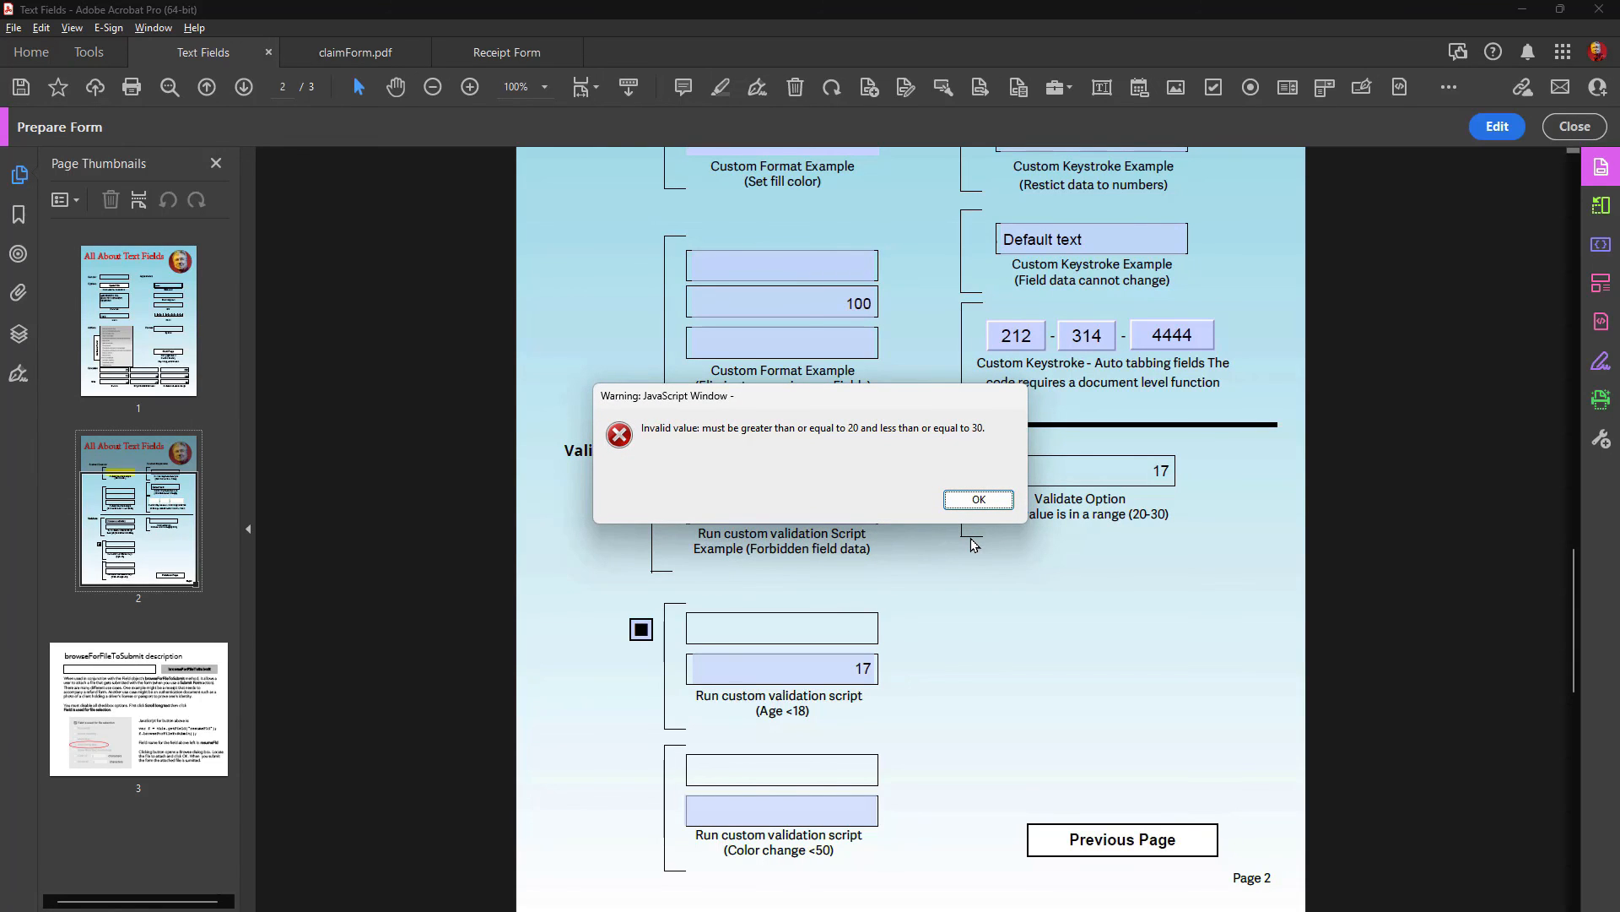
{"action": "left_click", "coordinate": [977, 500]}
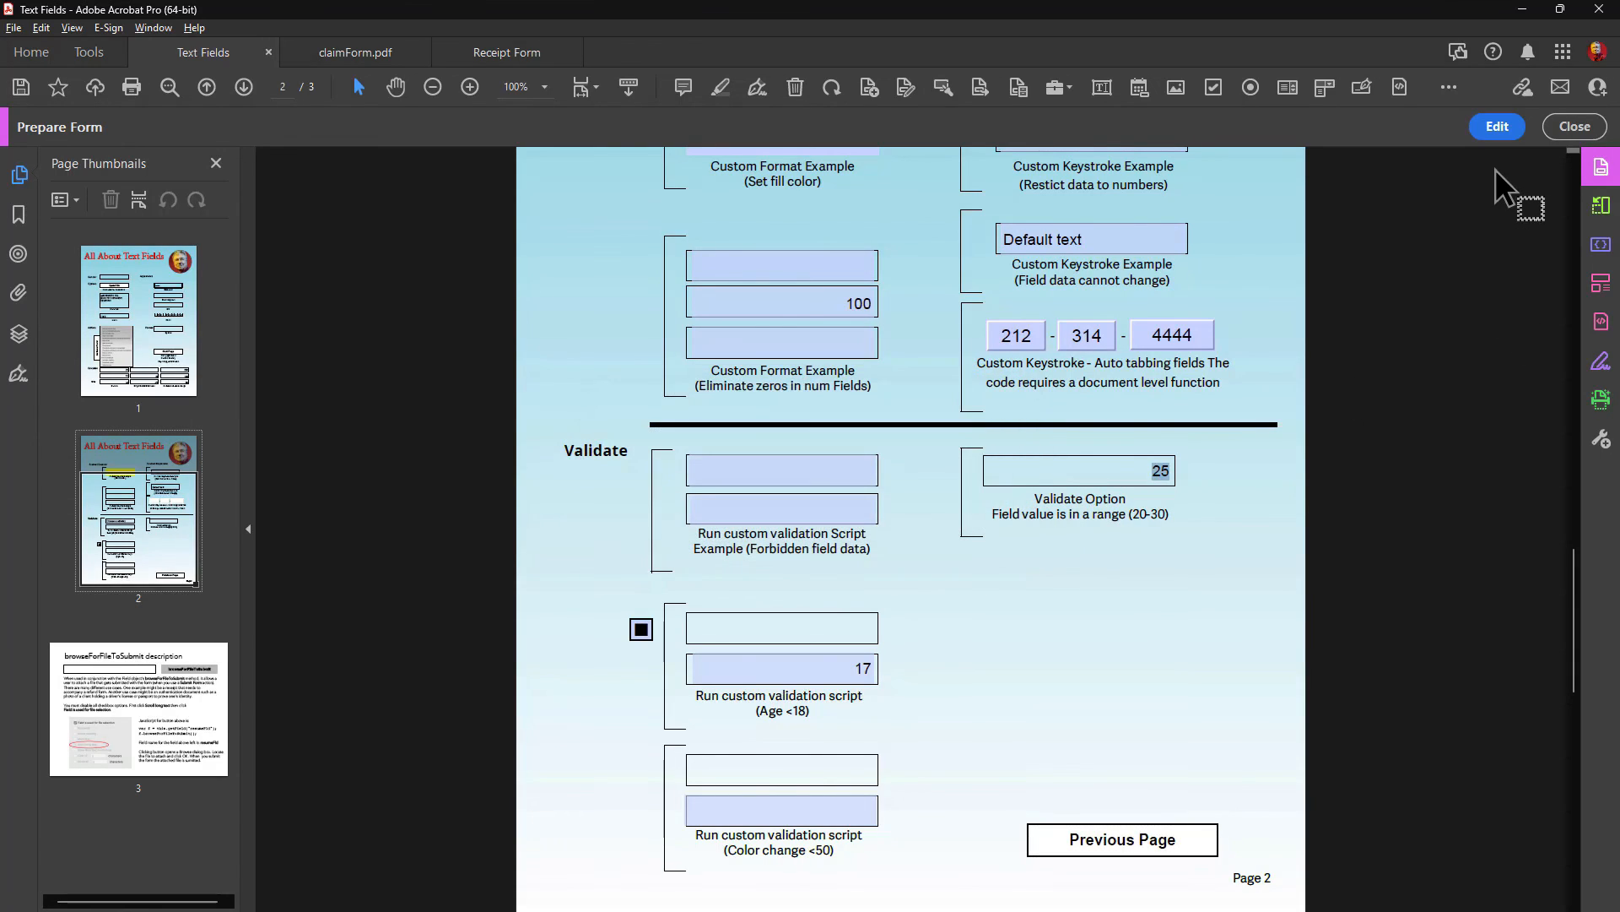
Step: Return to form editing and review the numRange.20 field's validation range settings
{"action": "left_click", "coordinate": [1495, 126]}
{"action": "left_click", "coordinate": [935, 483]}
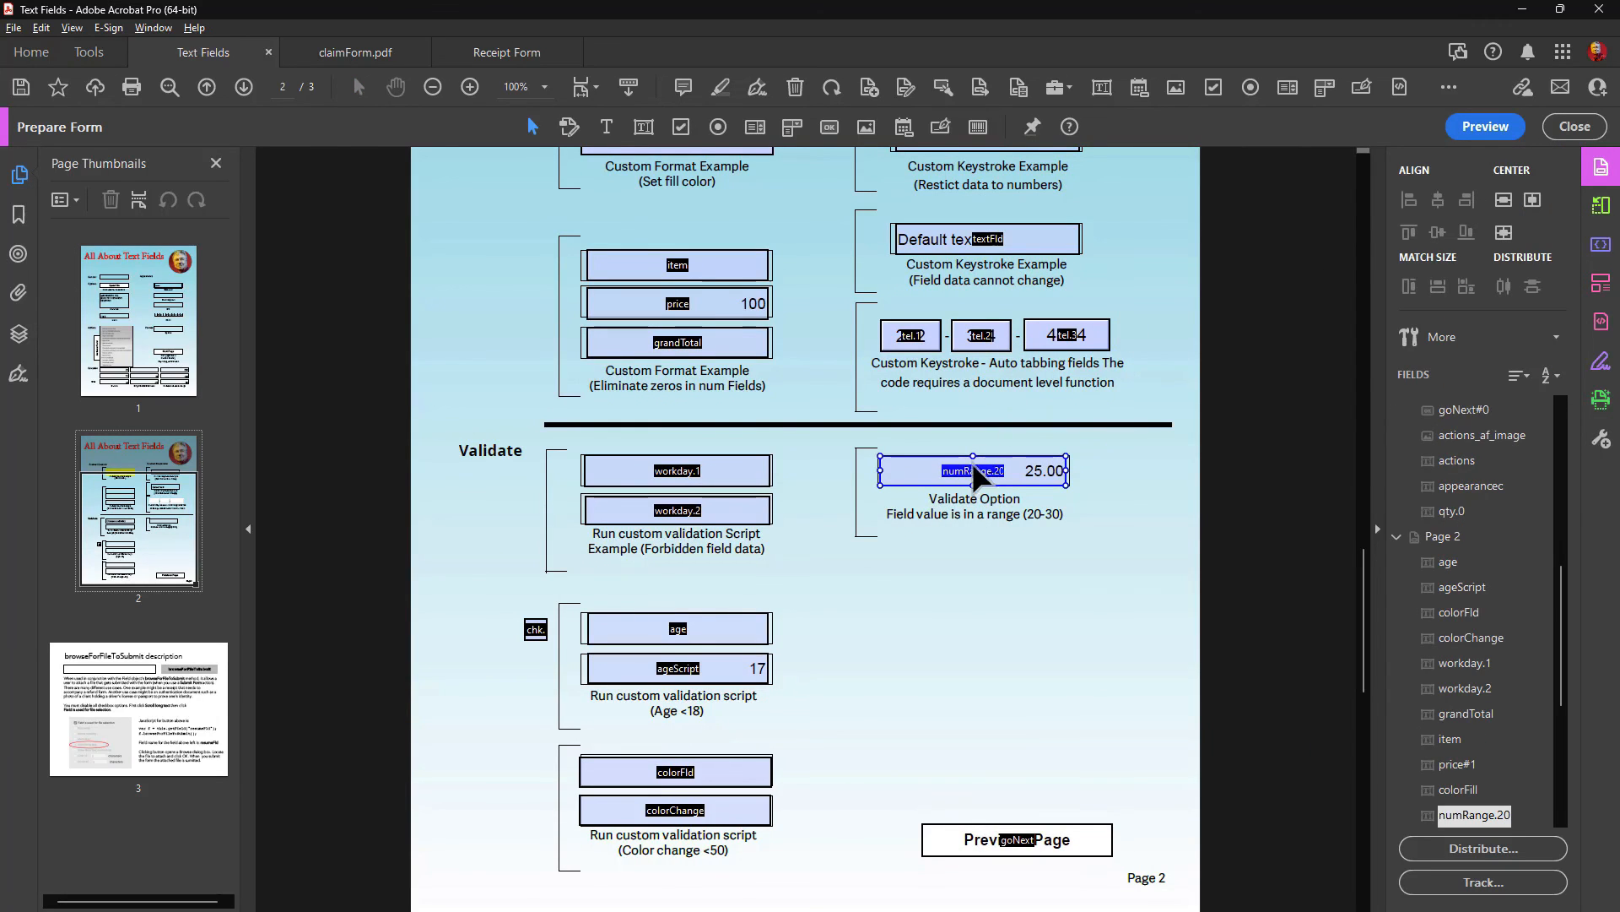
{"action": "double_click", "coordinate": [974, 469]}
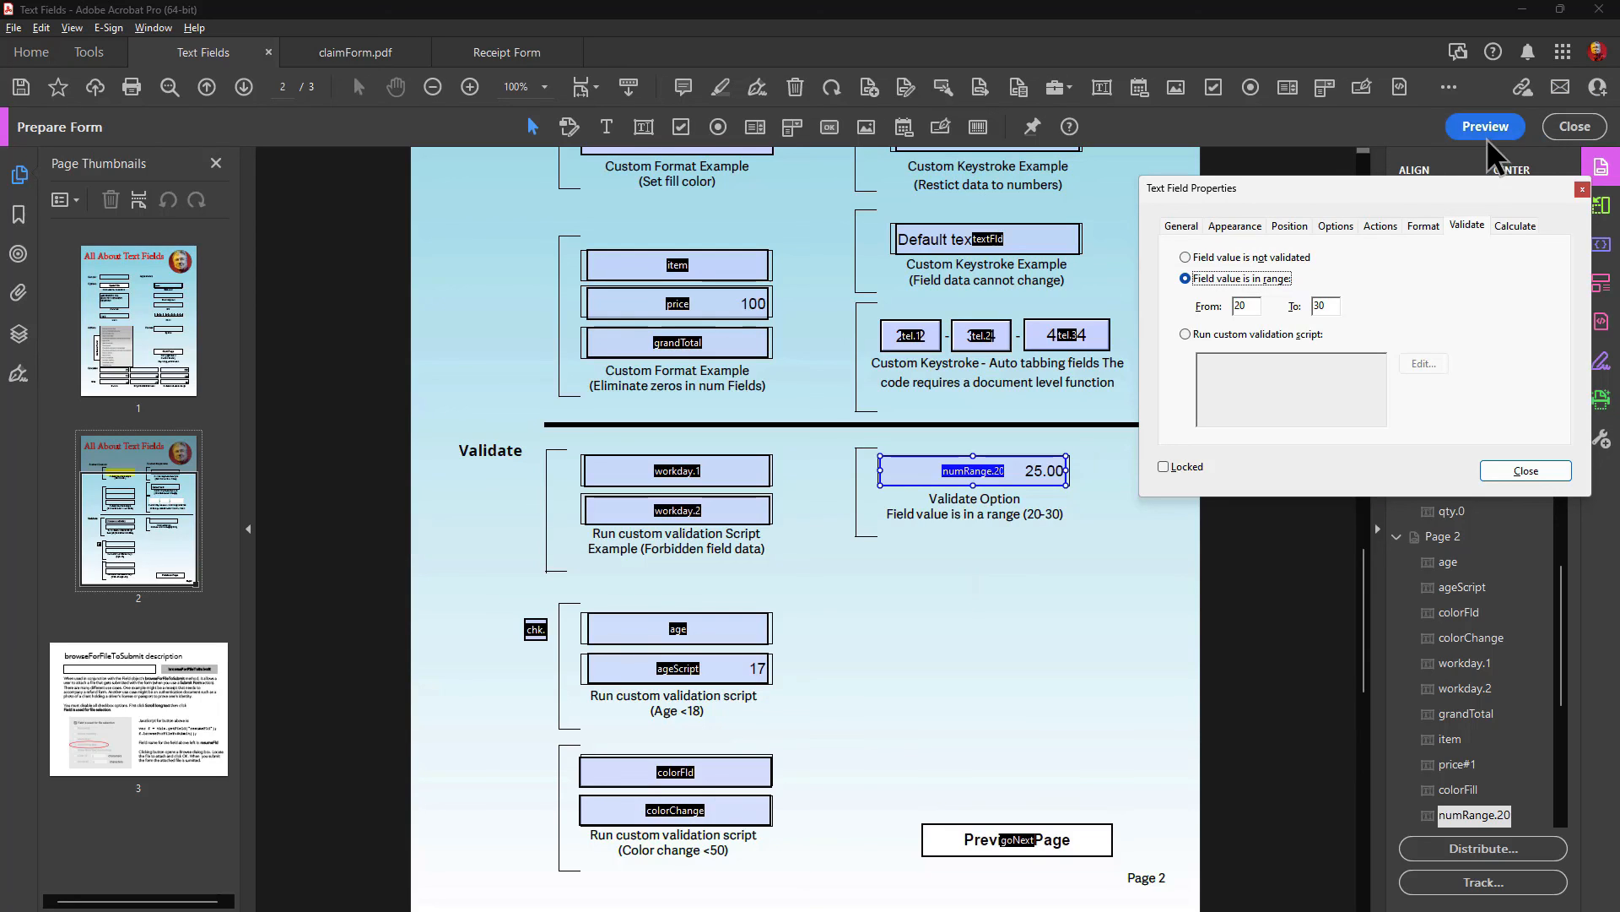
Step: Review the colorChange field's custom validation script in the script editor and close the editor
{"action": "left_click", "coordinate": [671, 817]}
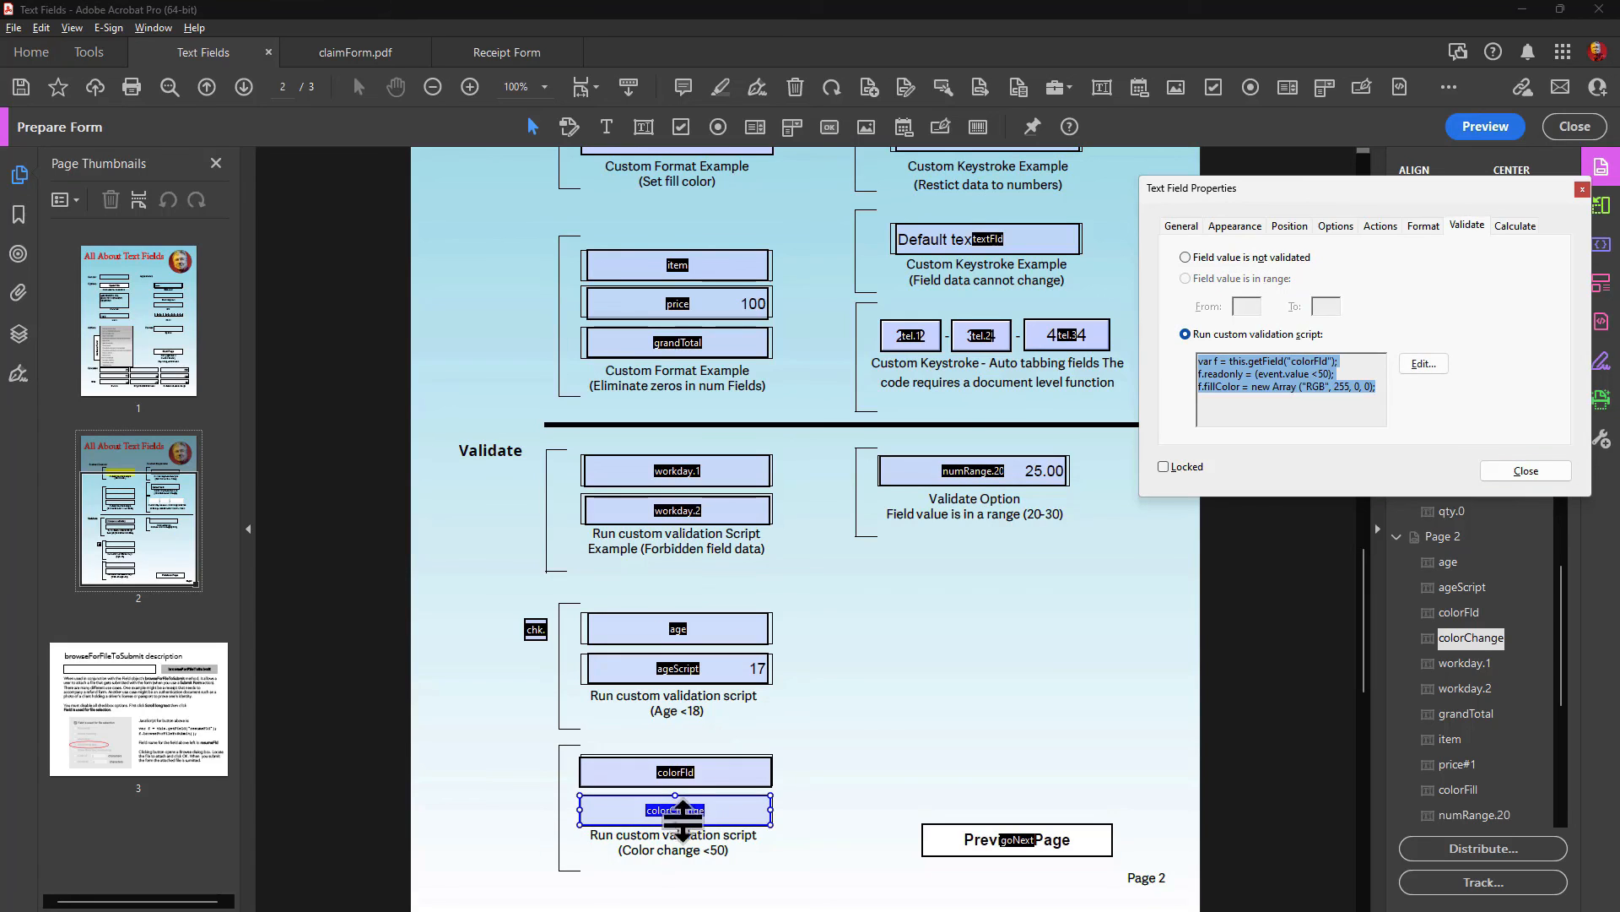
{"action": "left_click", "coordinate": [1423, 363]}
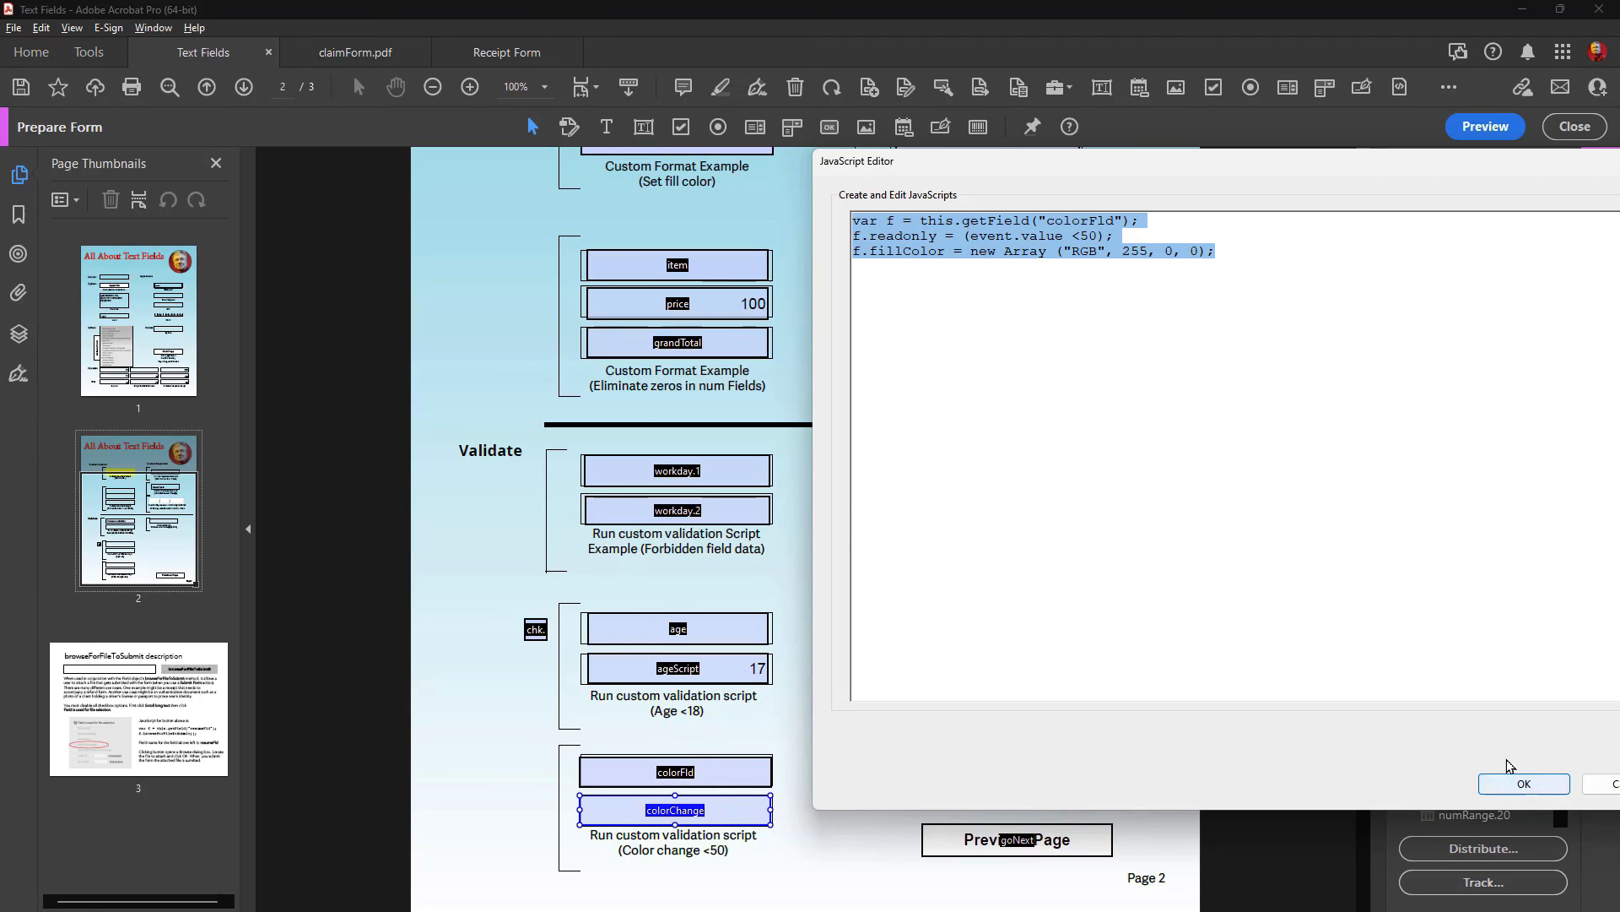
{"action": "left_click", "coordinate": [1523, 783]}
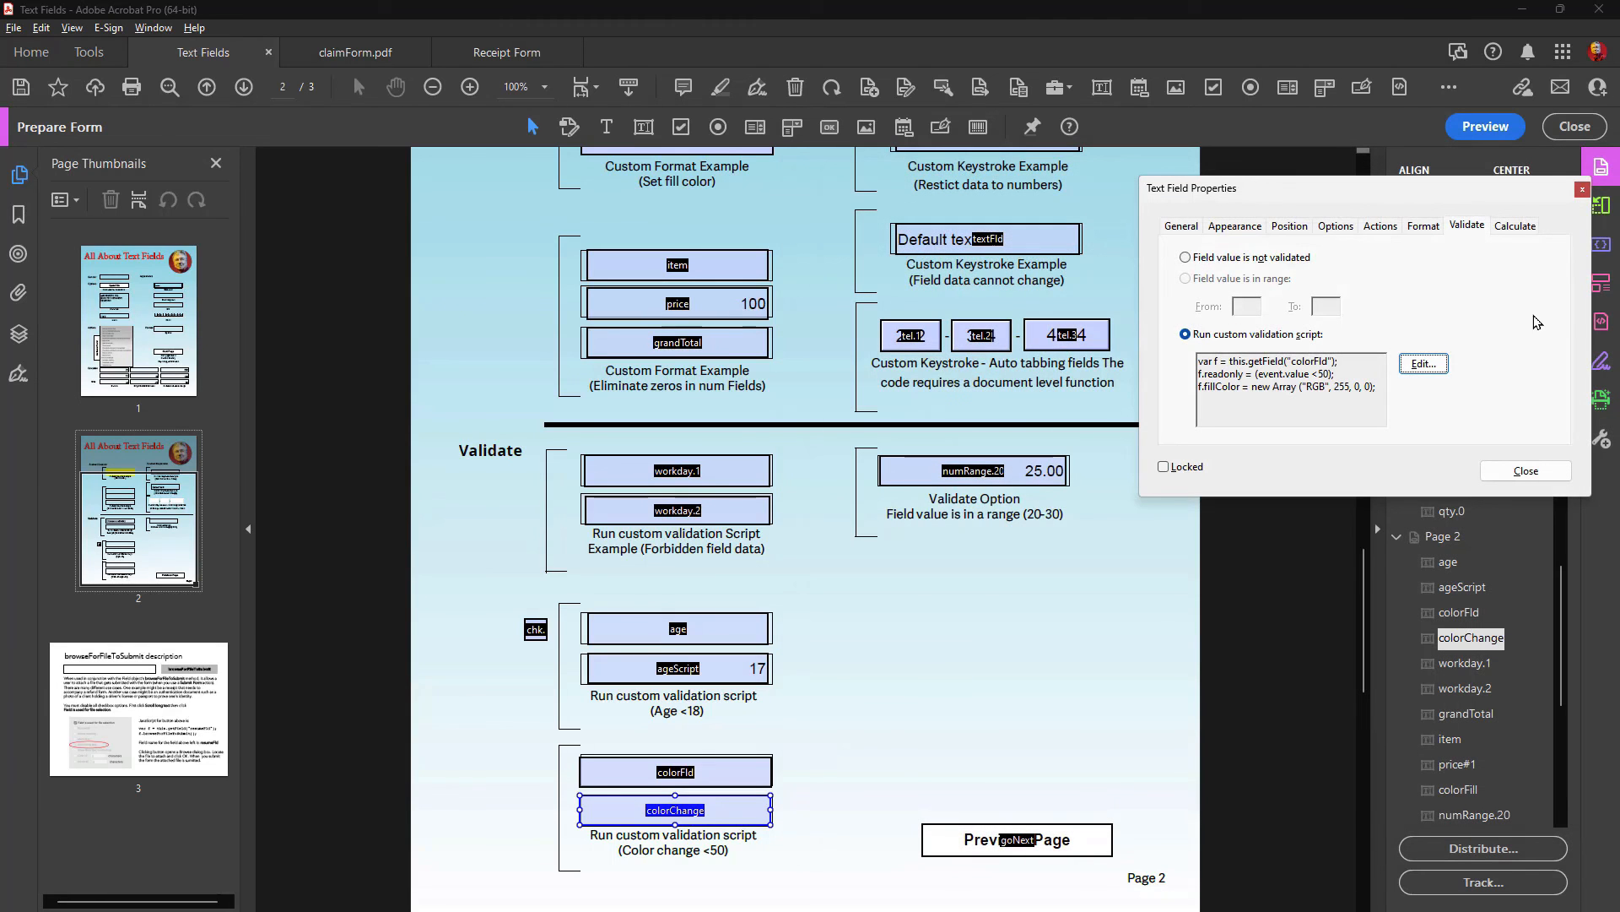
Step: Preview the form and enter 45 in the lower field of the Color change <50 example
{"action": "left_click", "coordinate": [1486, 127]}
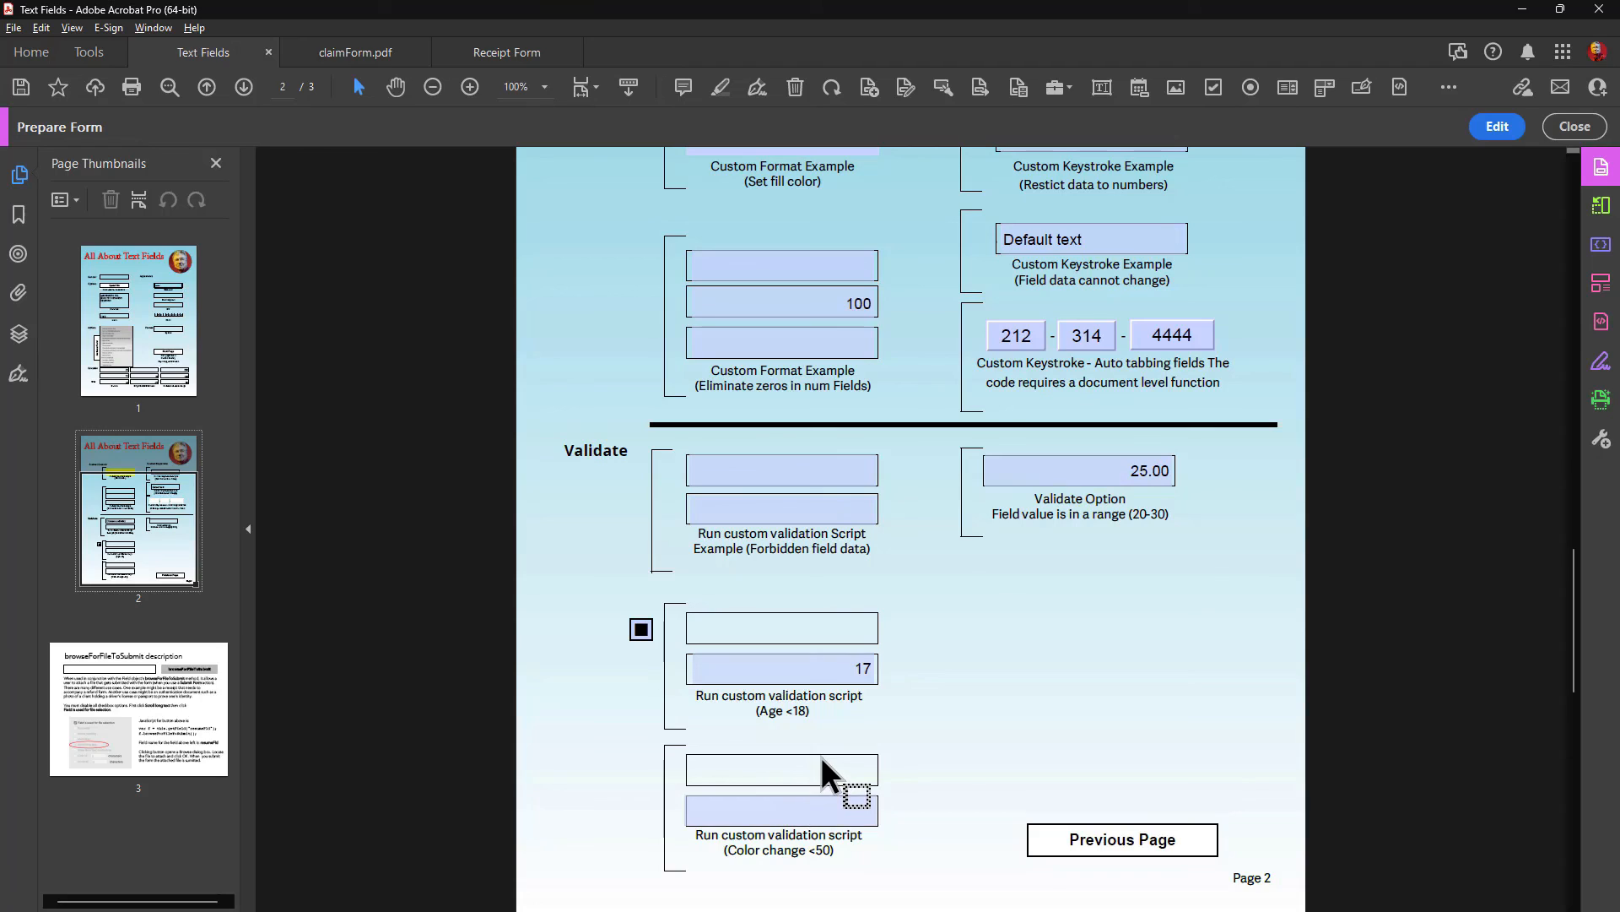
{"action": "left_click", "coordinate": [818, 806]}
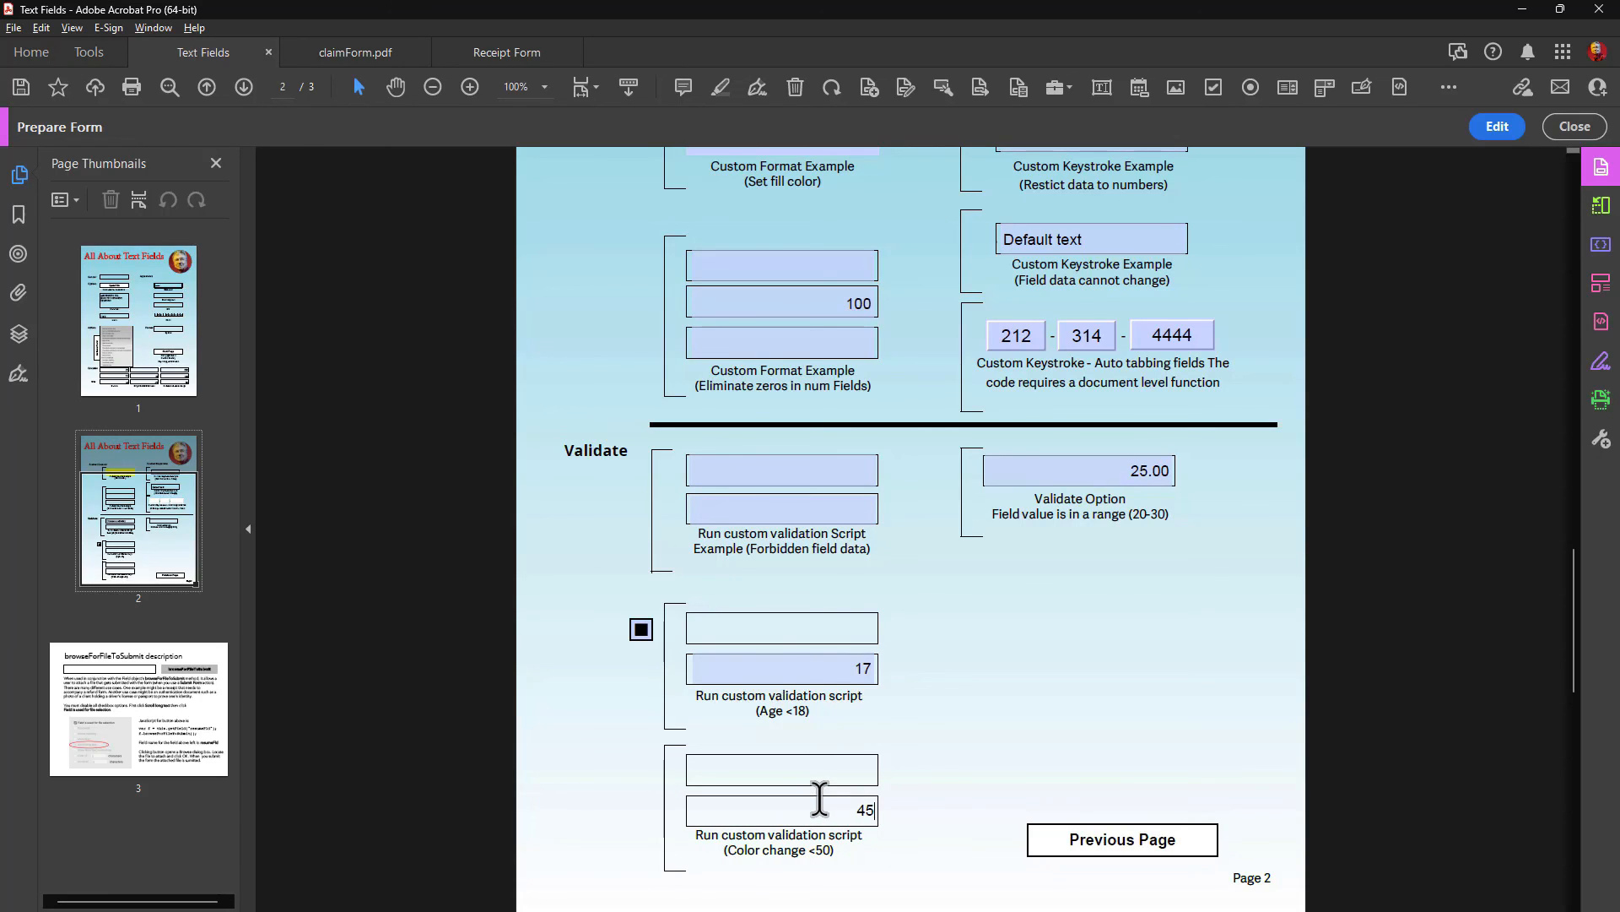
{"action": "key", "text": "Tab"}
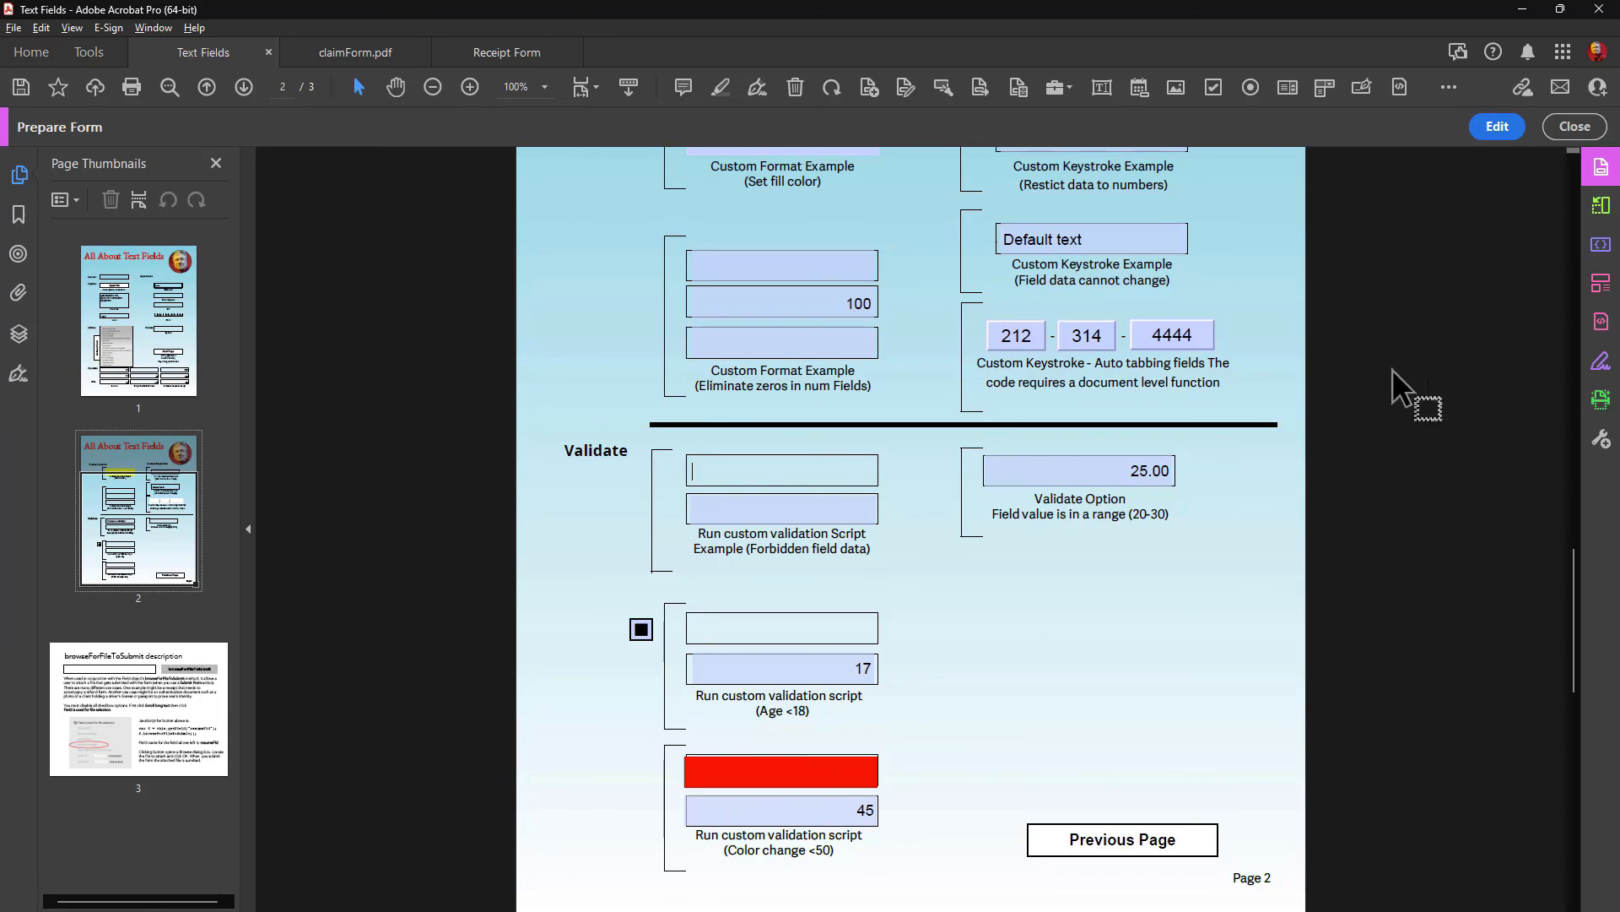
Step: Return to form editing, view the colorFld field's general properties including its read-only setting, and close them
{"action": "left_click", "coordinate": [1497, 125]}
{"action": "double_click", "coordinate": [749, 782]}
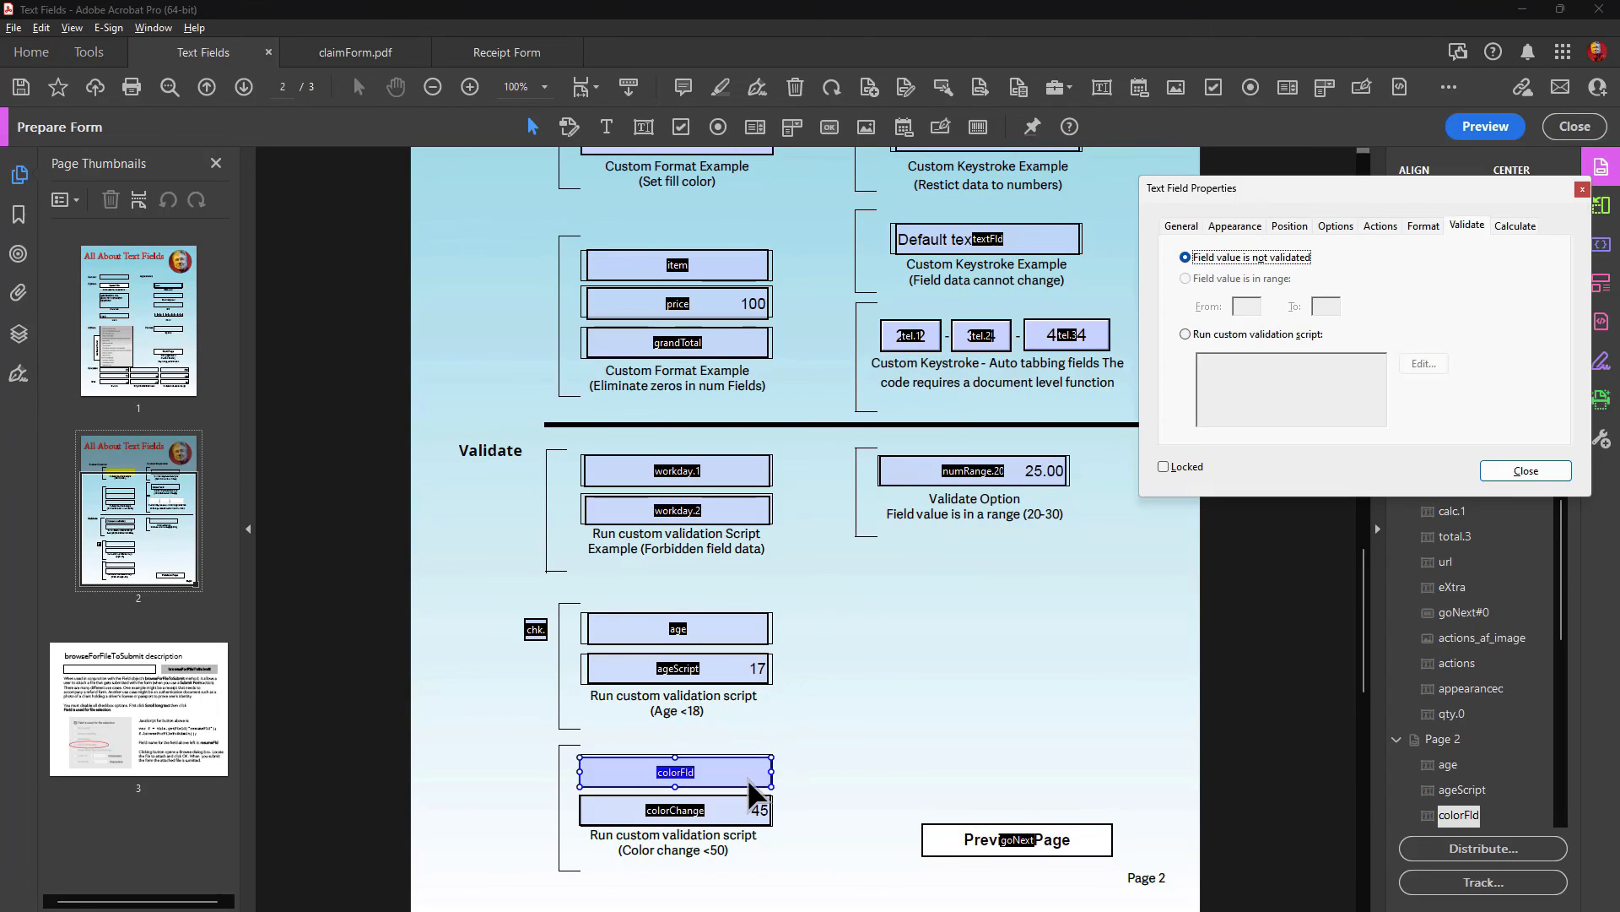
{"action": "left_click", "coordinate": [1182, 226]}
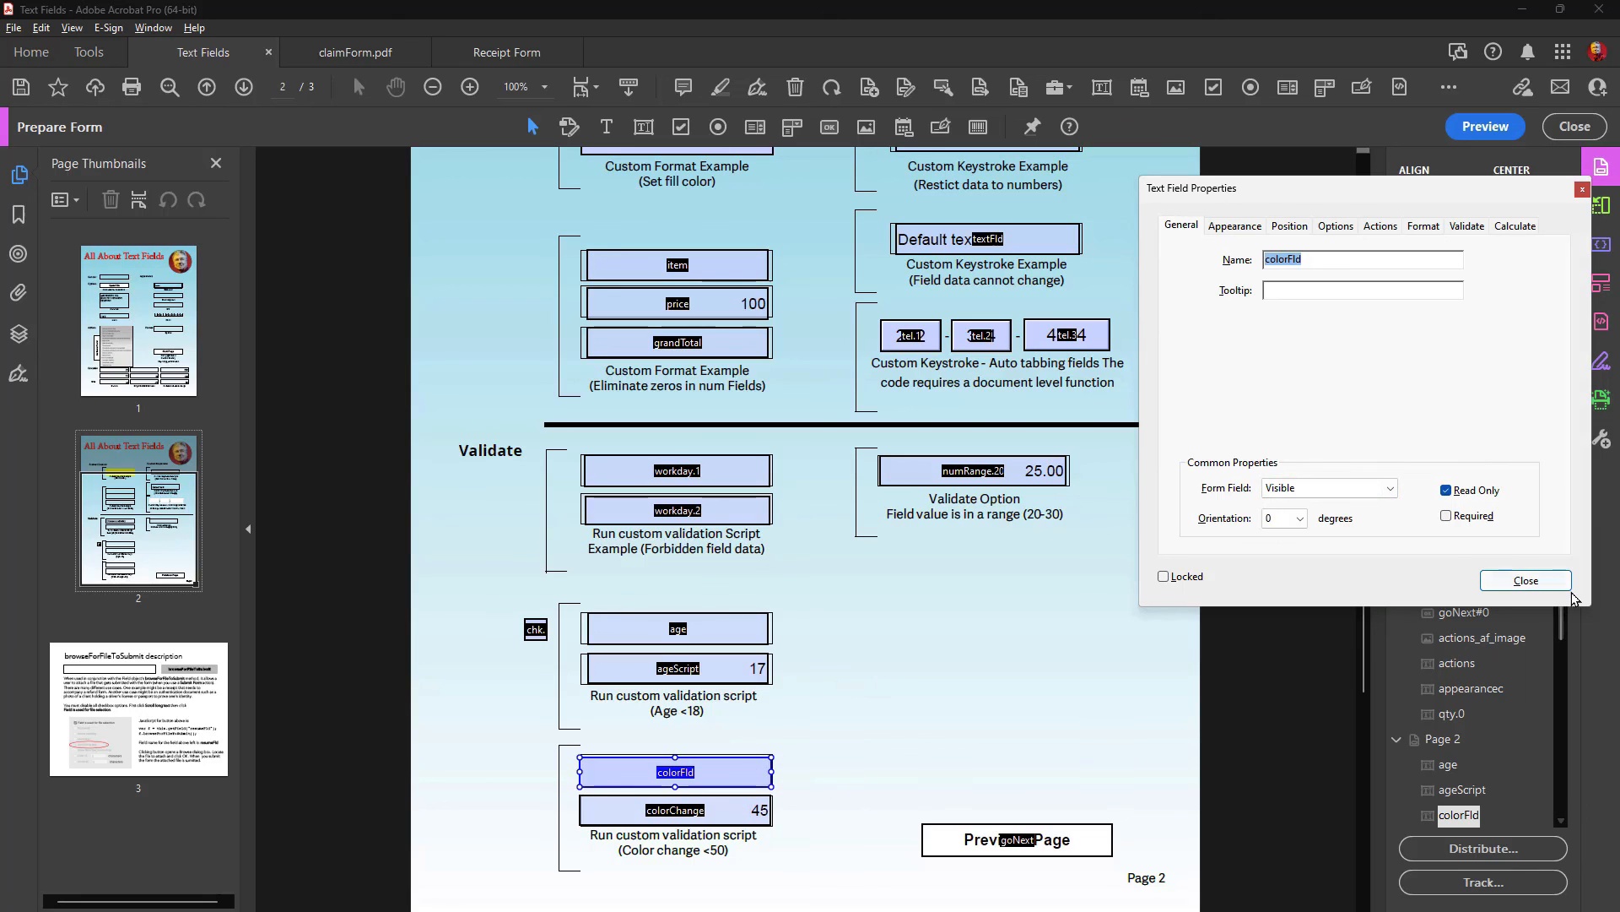
{"action": "left_click", "coordinate": [1534, 580]}
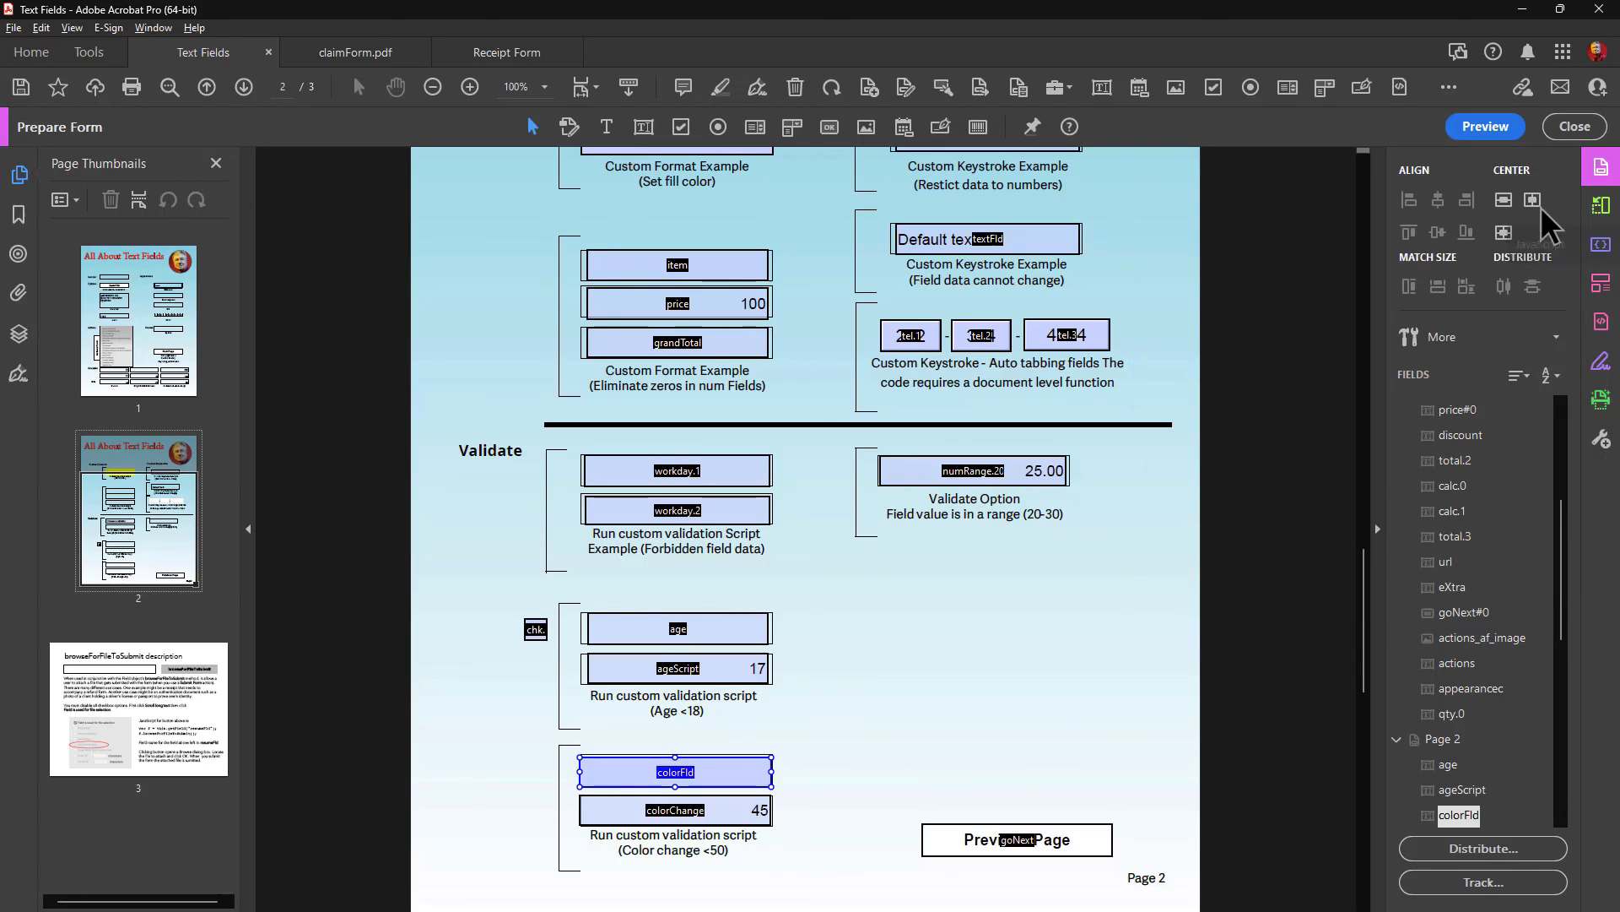
{"action": "left_click", "coordinate": [1046, 618]}
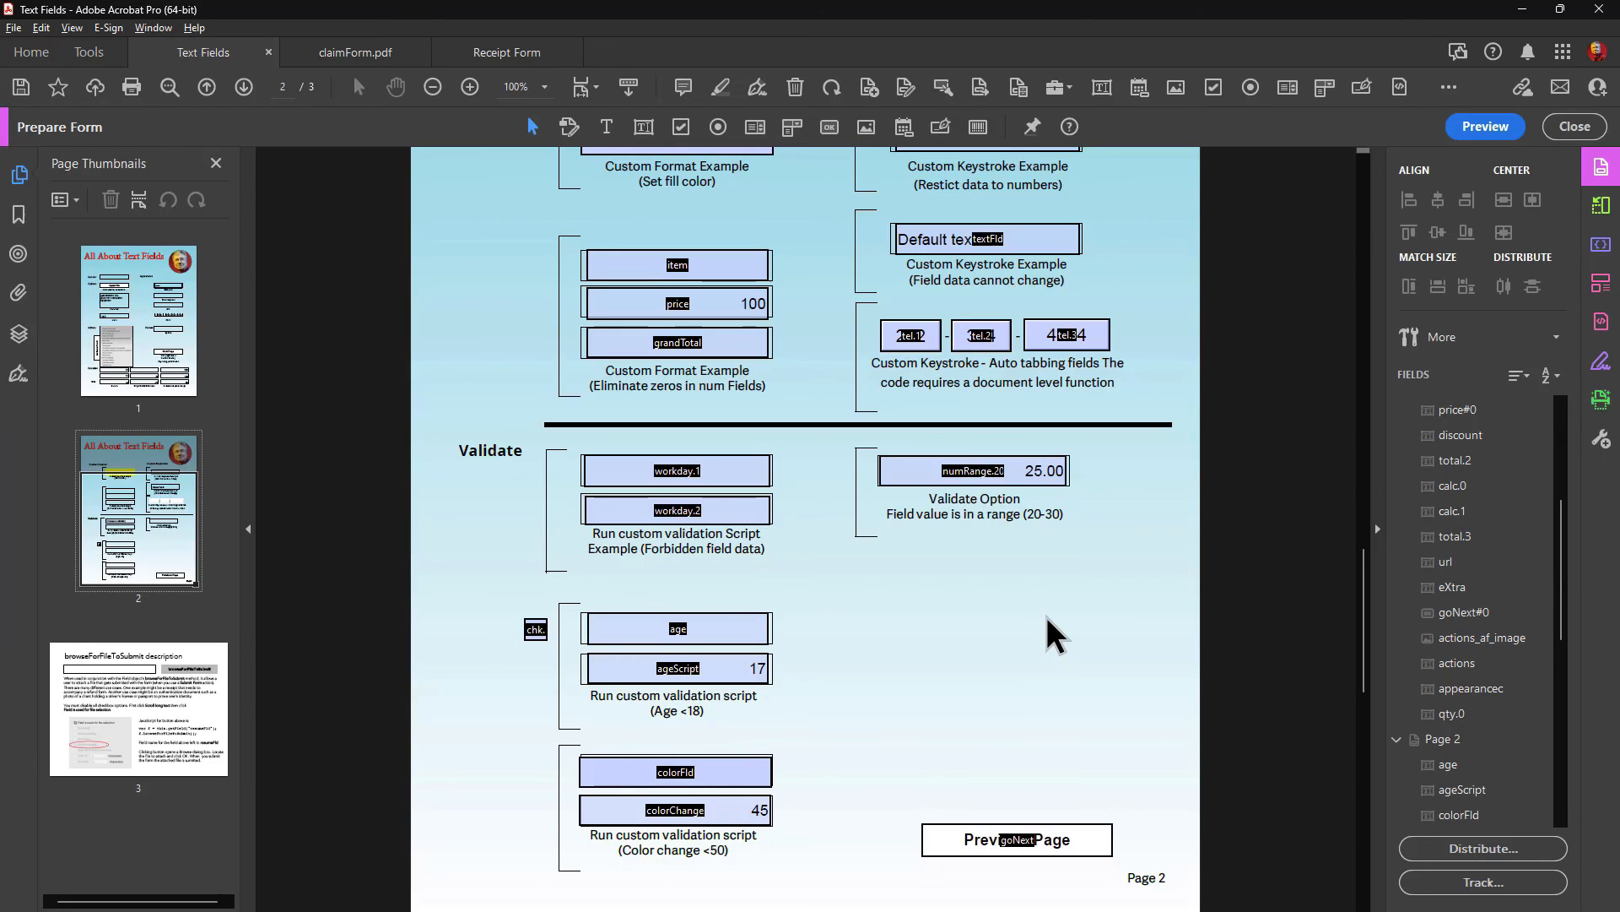
Step: Open the numRange.20 field's general properties and move the dialog over the page
{"action": "left_click", "coordinate": [920, 483]}
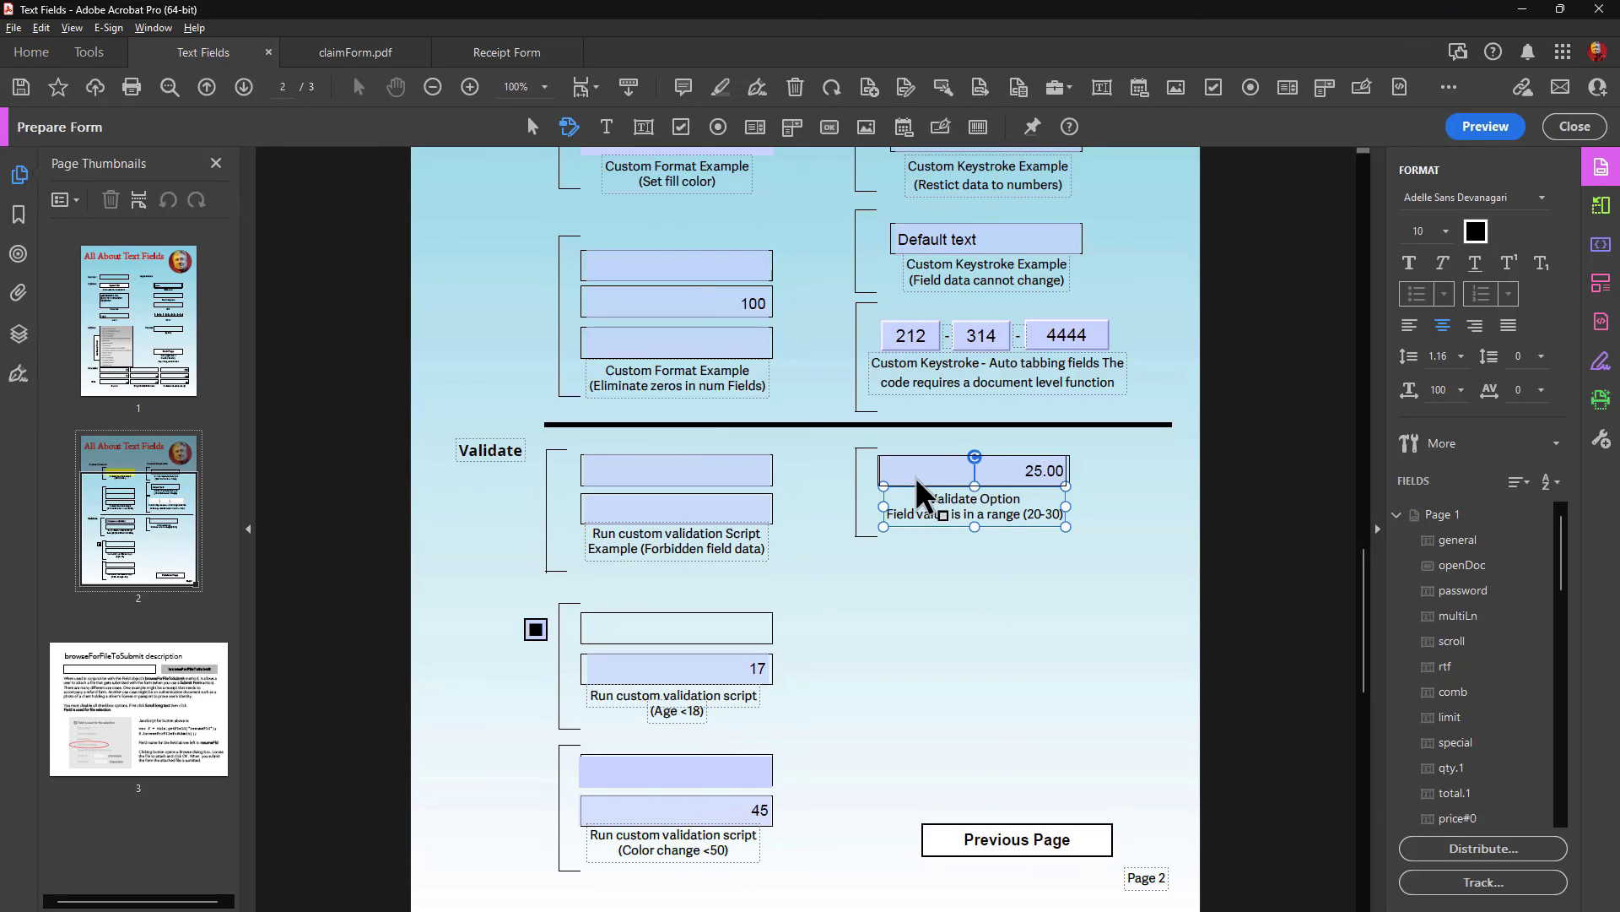
{"action": "left_click", "coordinate": [916, 464]}
{"action": "double_click", "coordinate": [916, 464]}
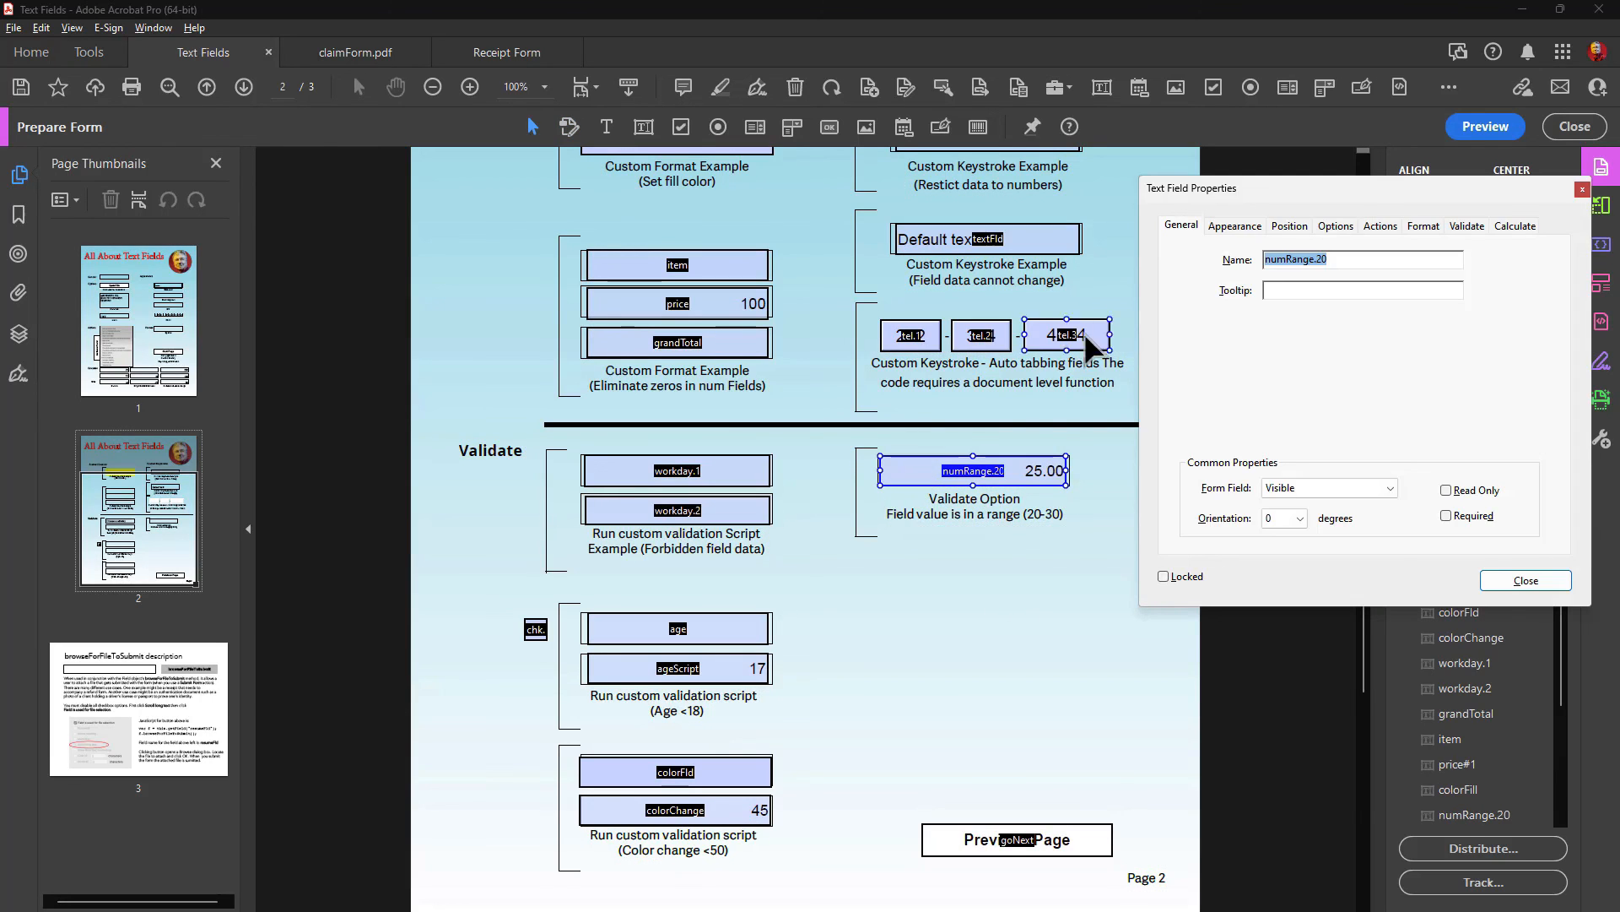
{"action": "left_click_drag", "start_coordinate": [1344, 189], "coordinate": [1082, 339]}
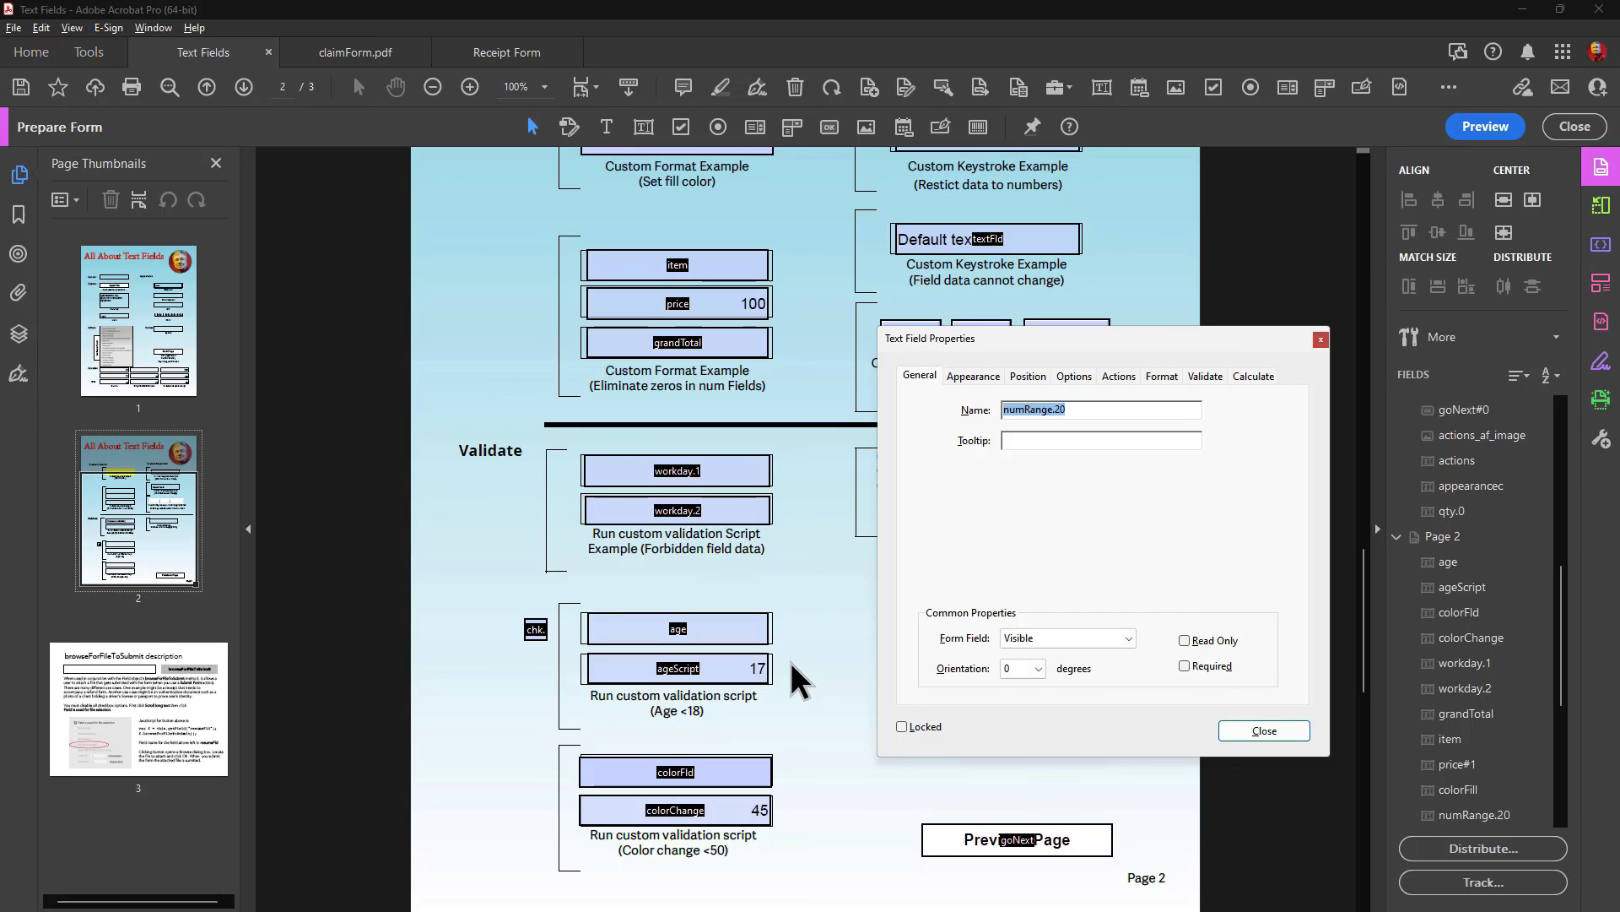
Step: Look through all three pages of the Text Fields form and return to page 1
{"action": "left_click", "coordinate": [130, 321]}
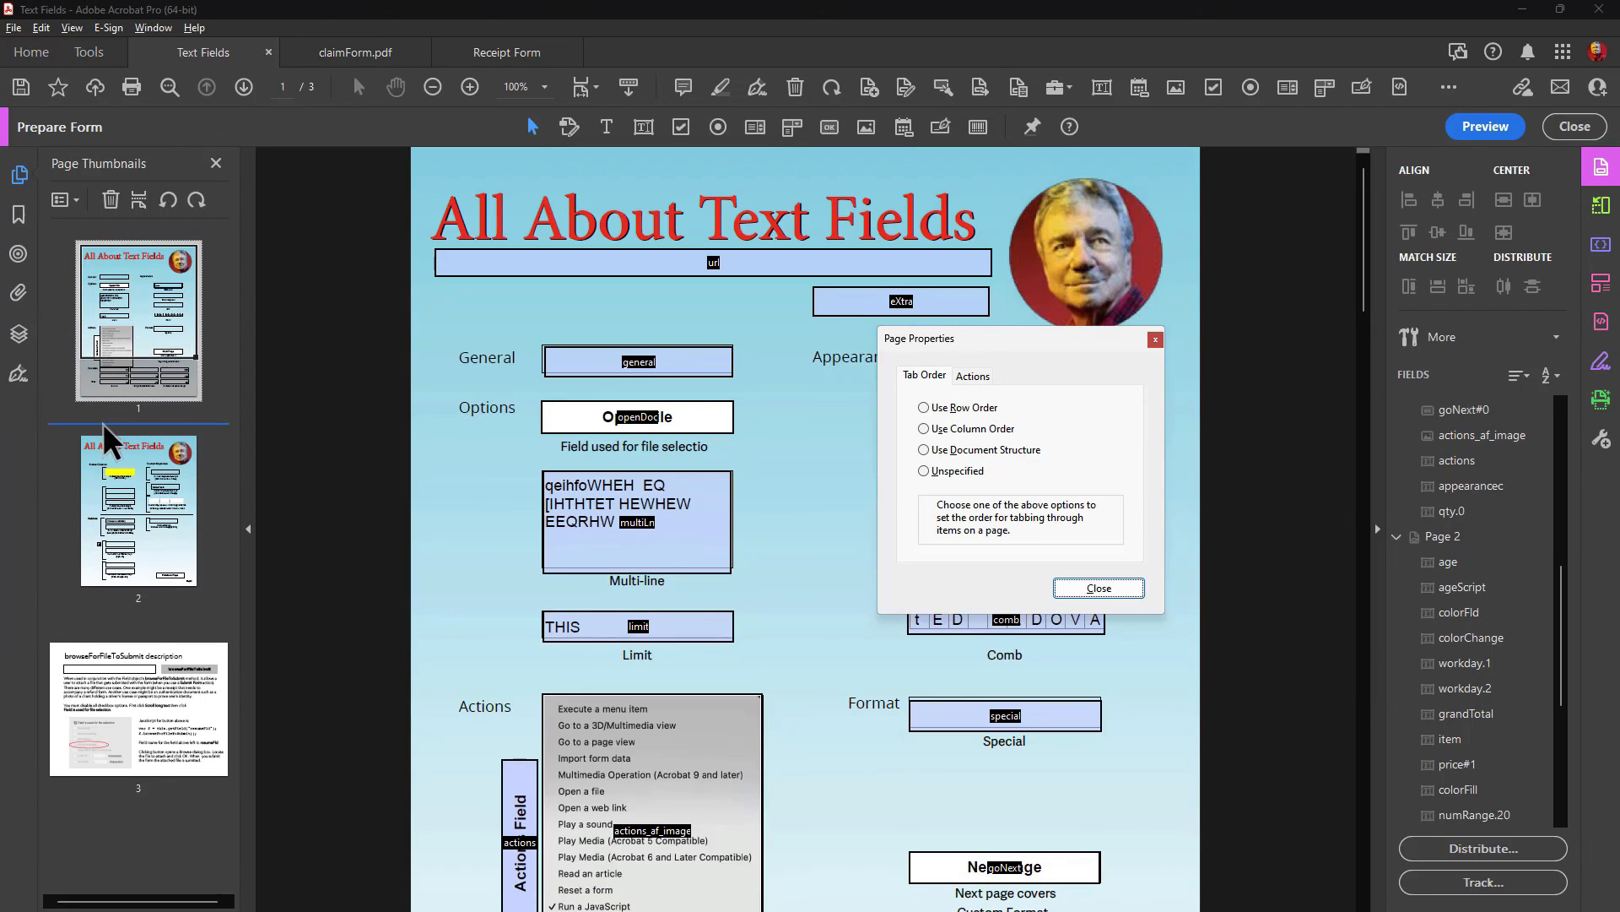
{"action": "left_click", "coordinate": [96, 513]}
{"action": "left_click", "coordinate": [146, 722]}
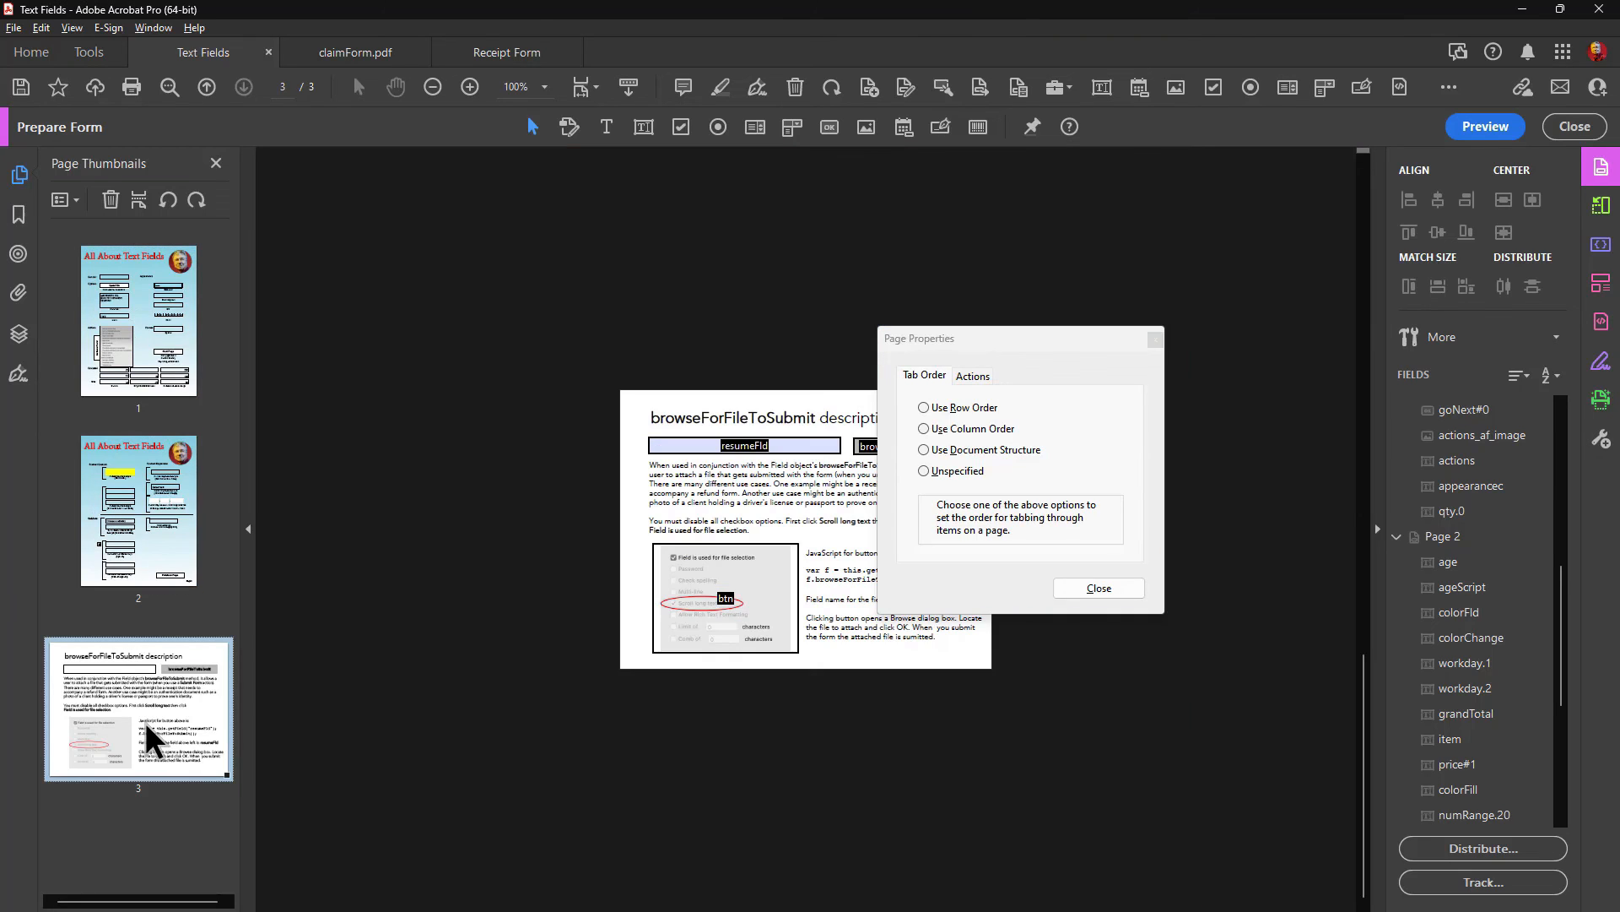
{"action": "left_click", "coordinate": [150, 534]}
{"action": "left_click", "coordinate": [158, 332]}
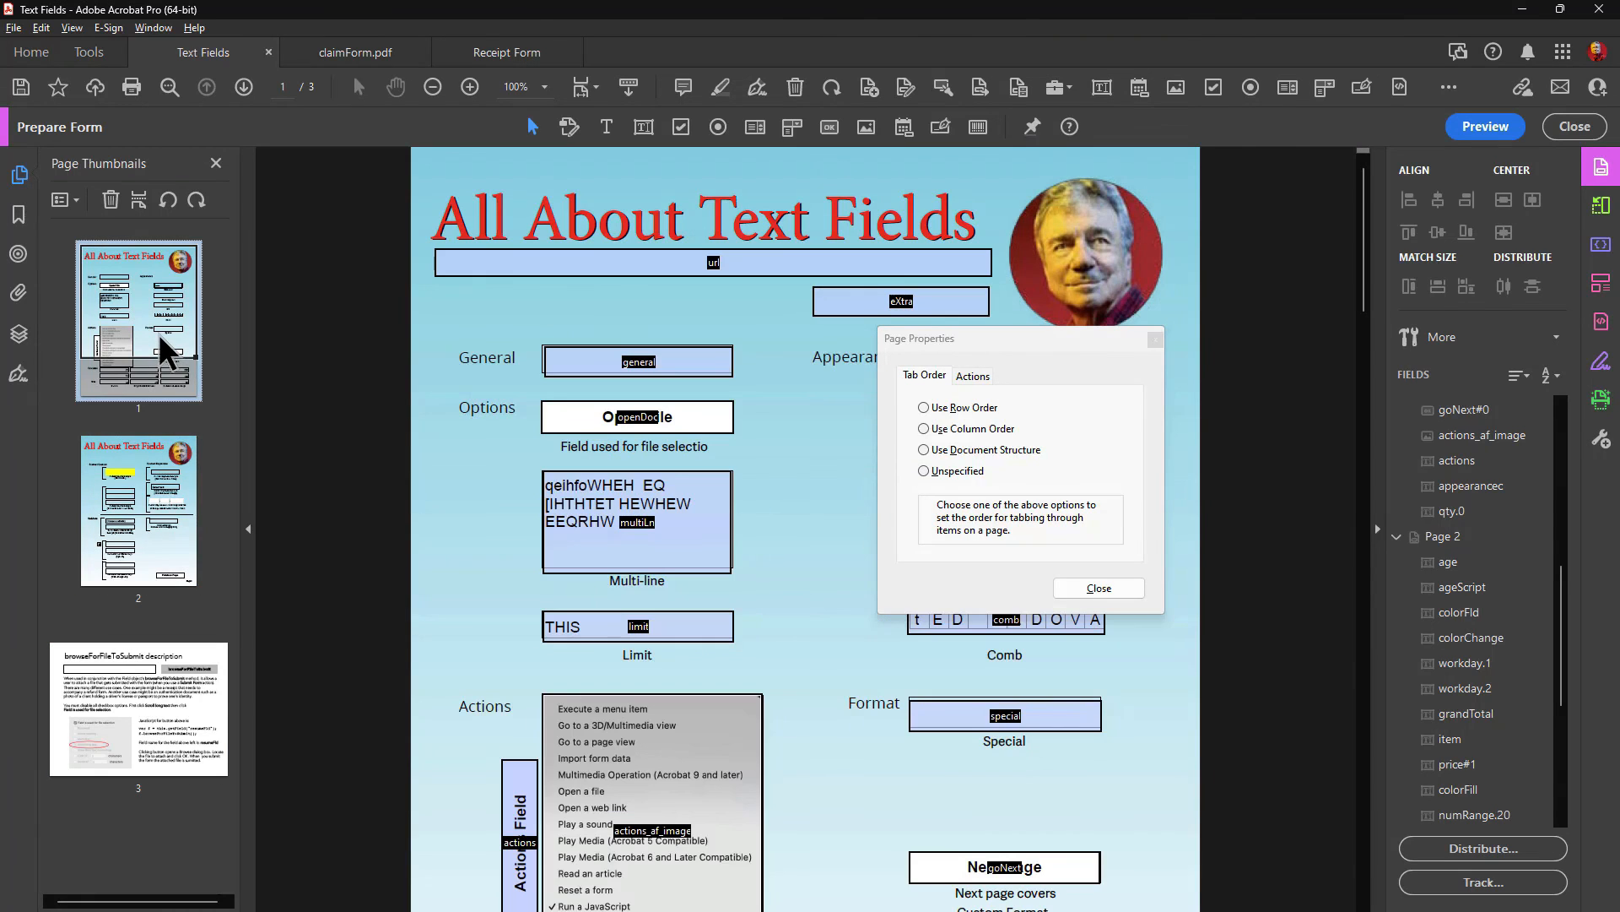
{"action": "left_click", "coordinate": [356, 415]}
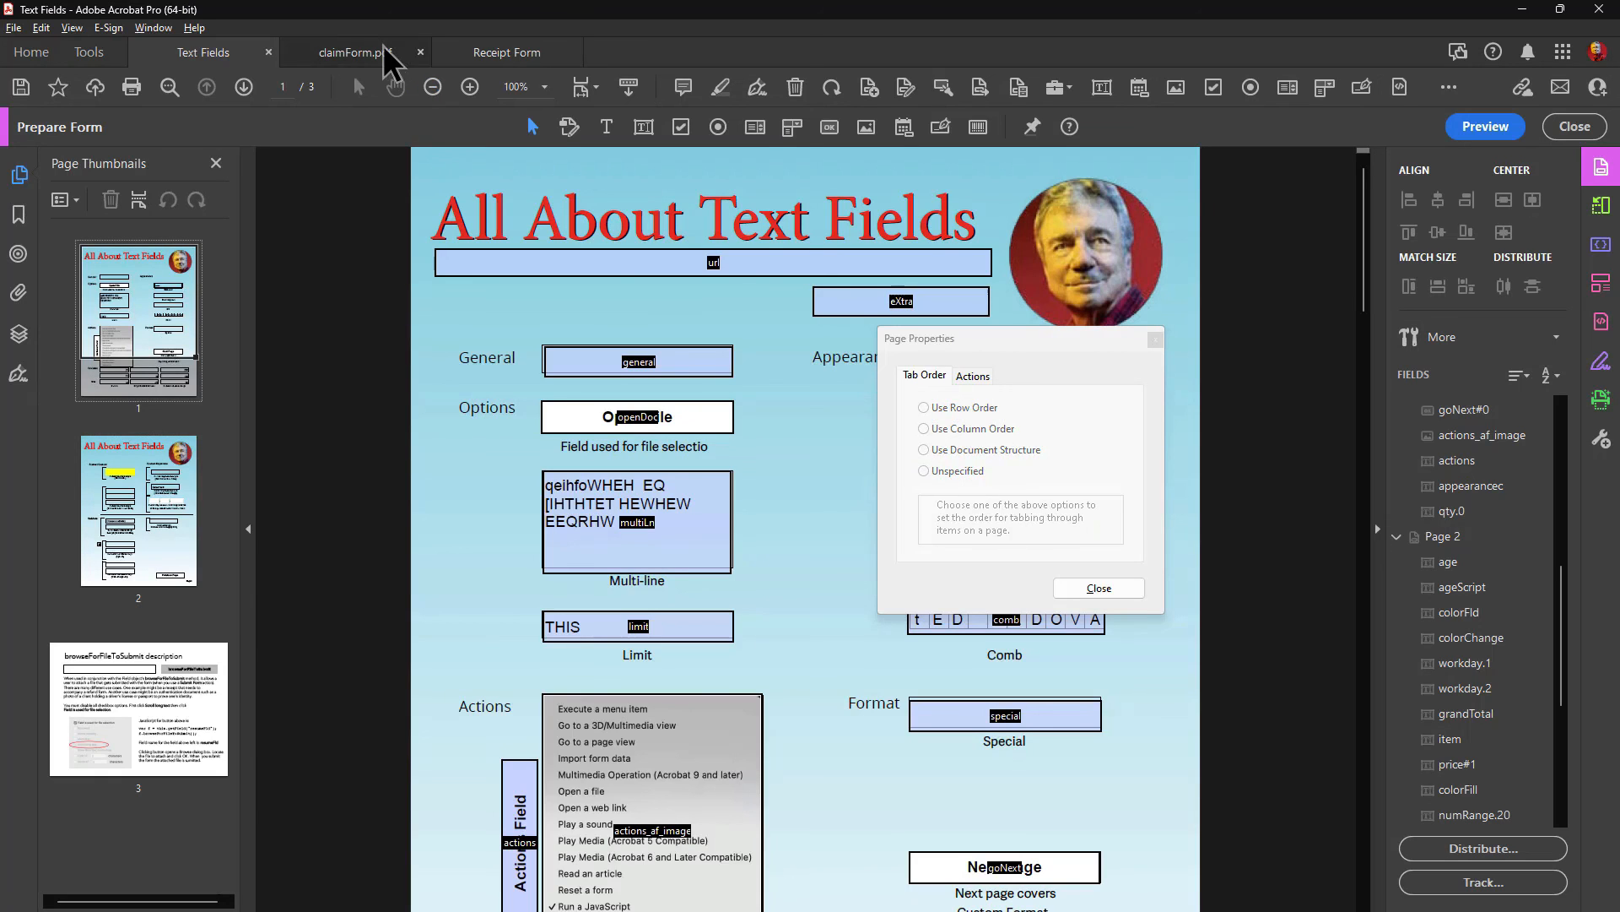
Step: Switch to the claimForm.pdf document, close the Page Properties dialog, and start form editing
{"action": "left_click", "coordinate": [349, 45]}
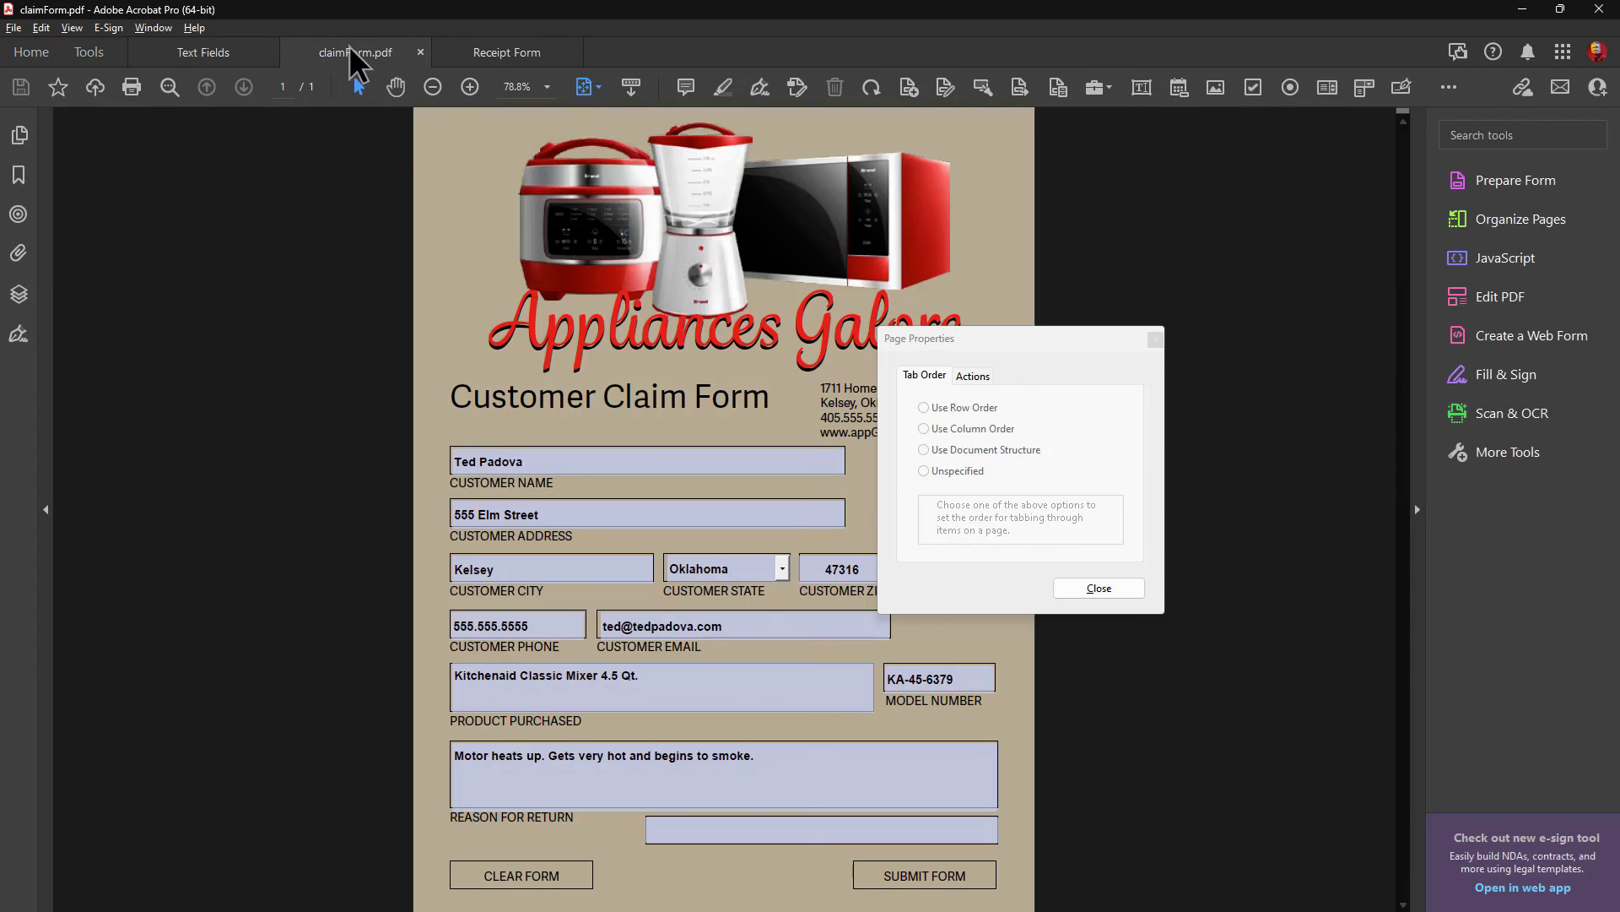
{"action": "left_click", "coordinate": [1123, 593]}
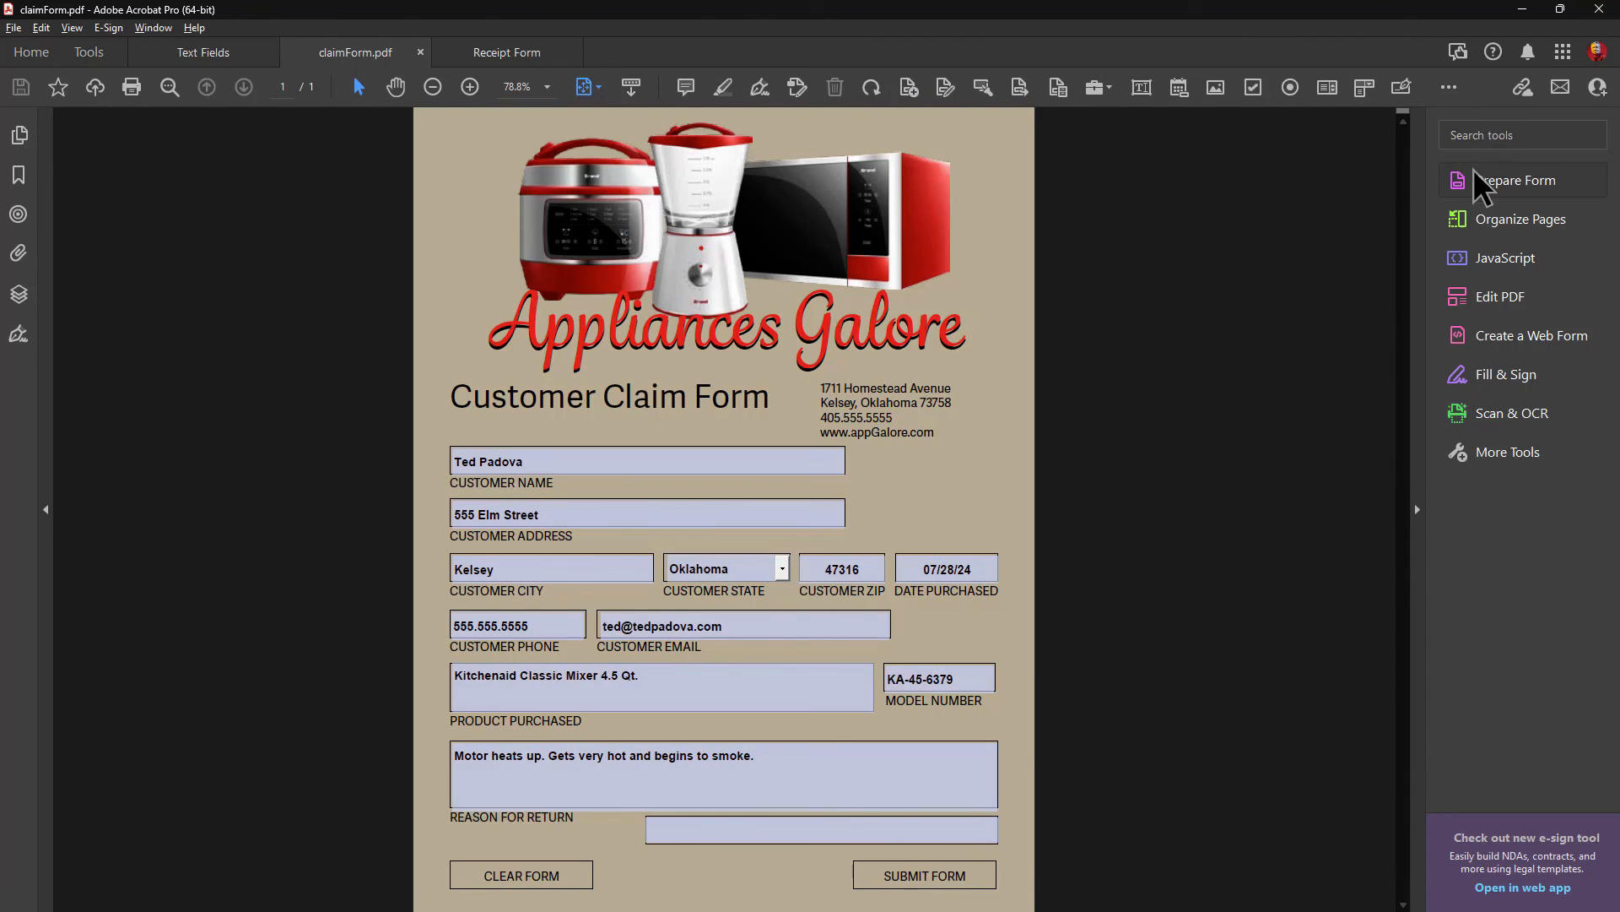
{"action": "left_click", "coordinate": [1510, 181]}
Step: View the submitForm button's actions and open its Submit a form action for editing
{"action": "double_click", "coordinate": [854, 883]}
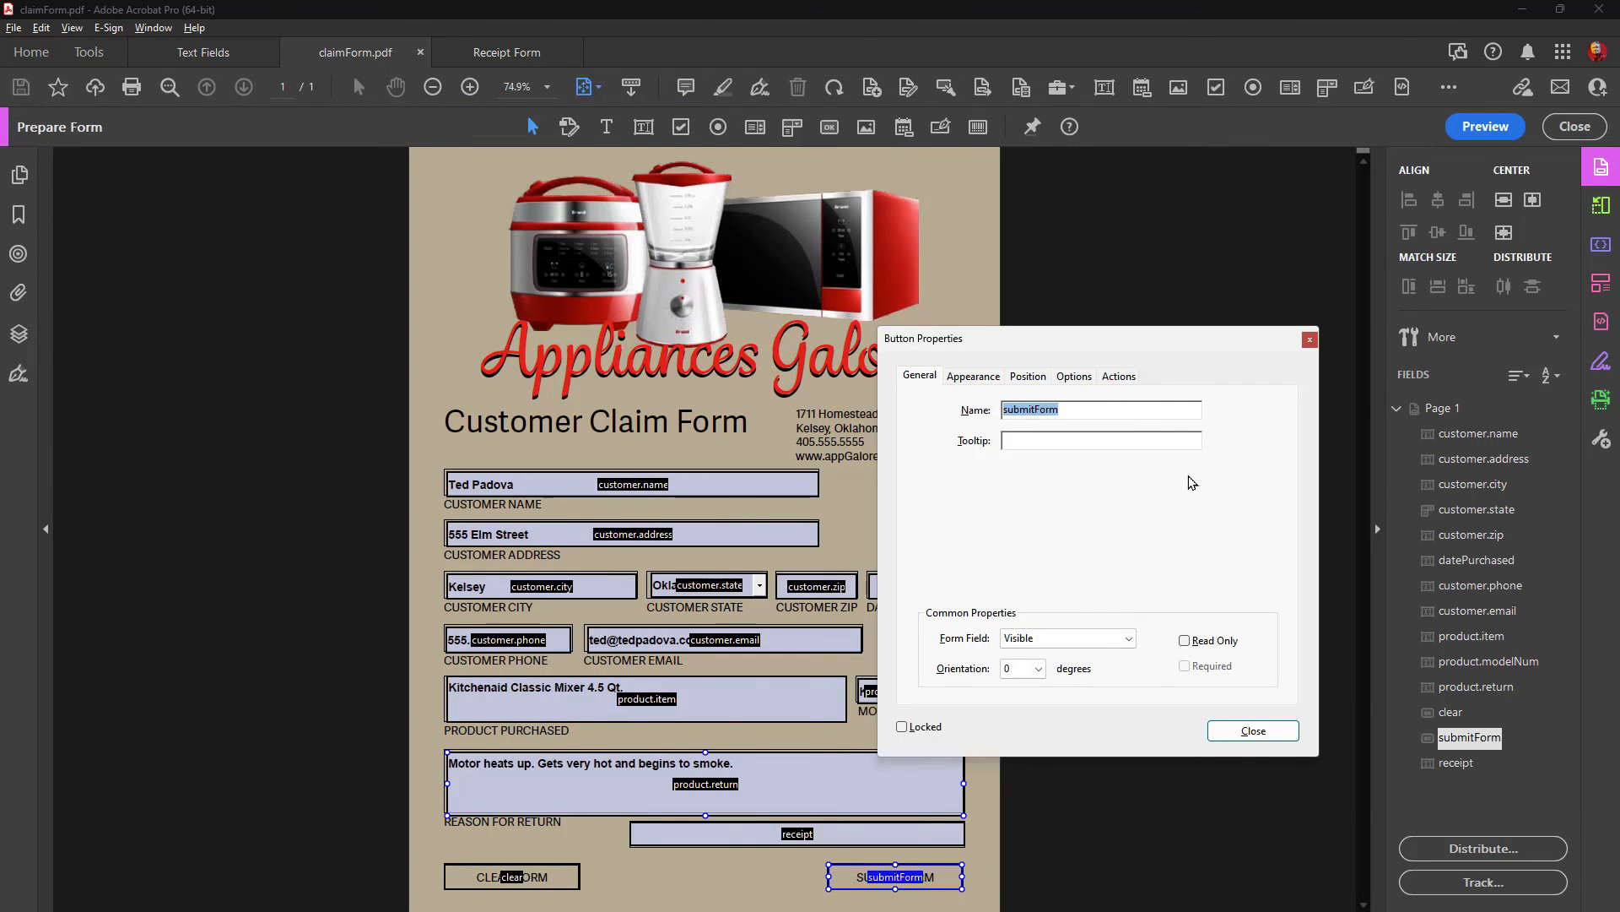
{"action": "left_click", "coordinate": [1120, 376]}
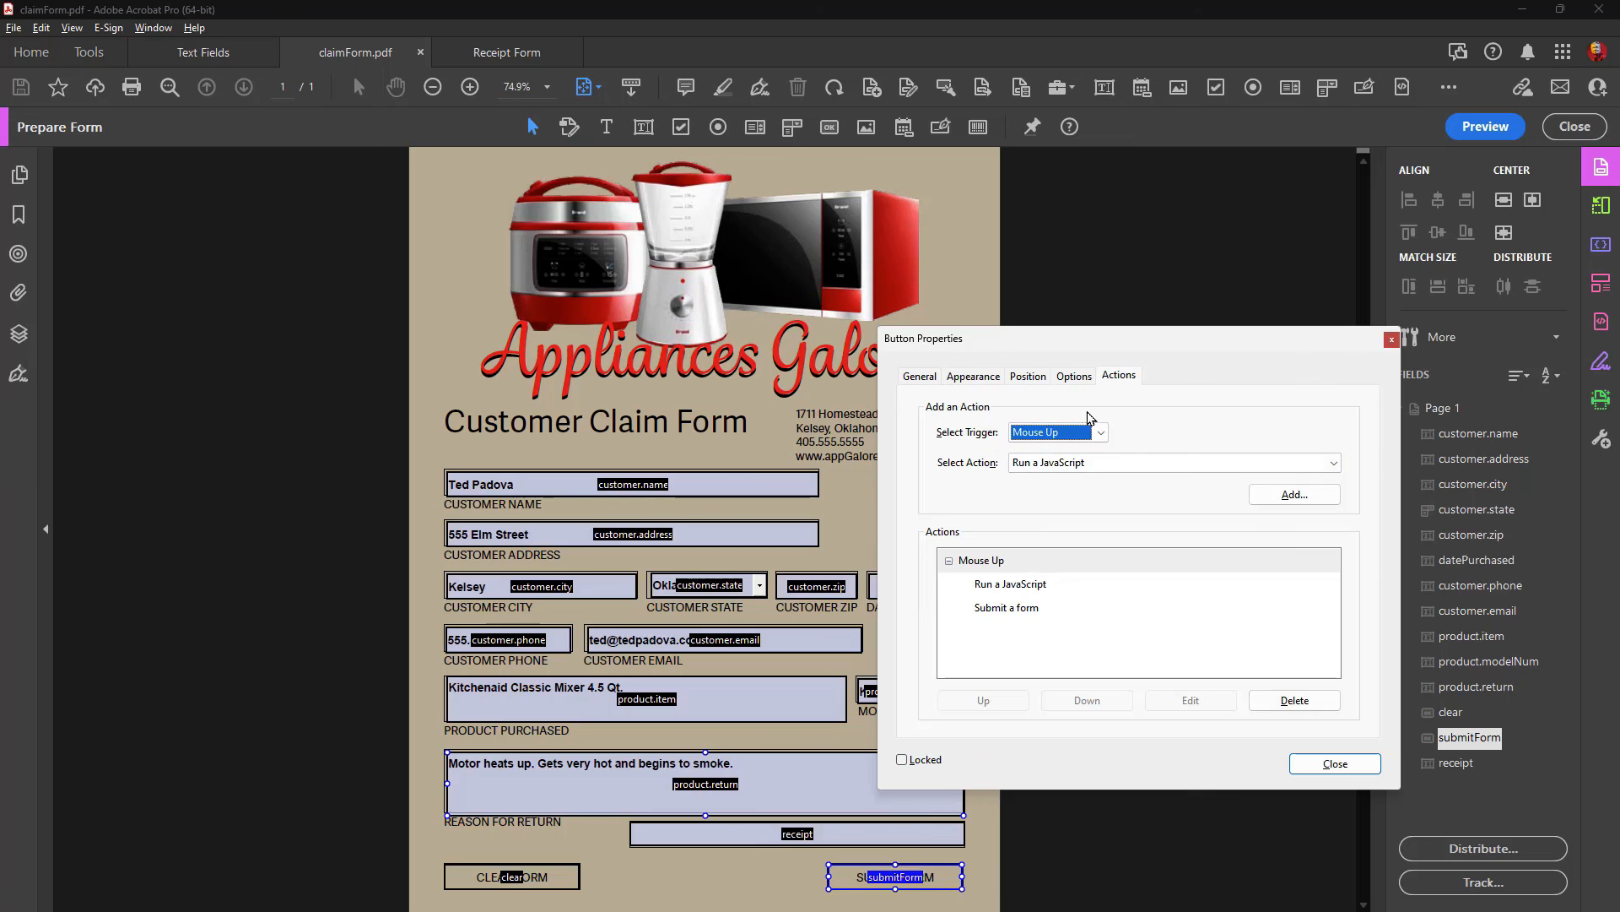
{"action": "left_click_drag", "start_coordinate": [1141, 355], "coordinate": [1260, 183]}
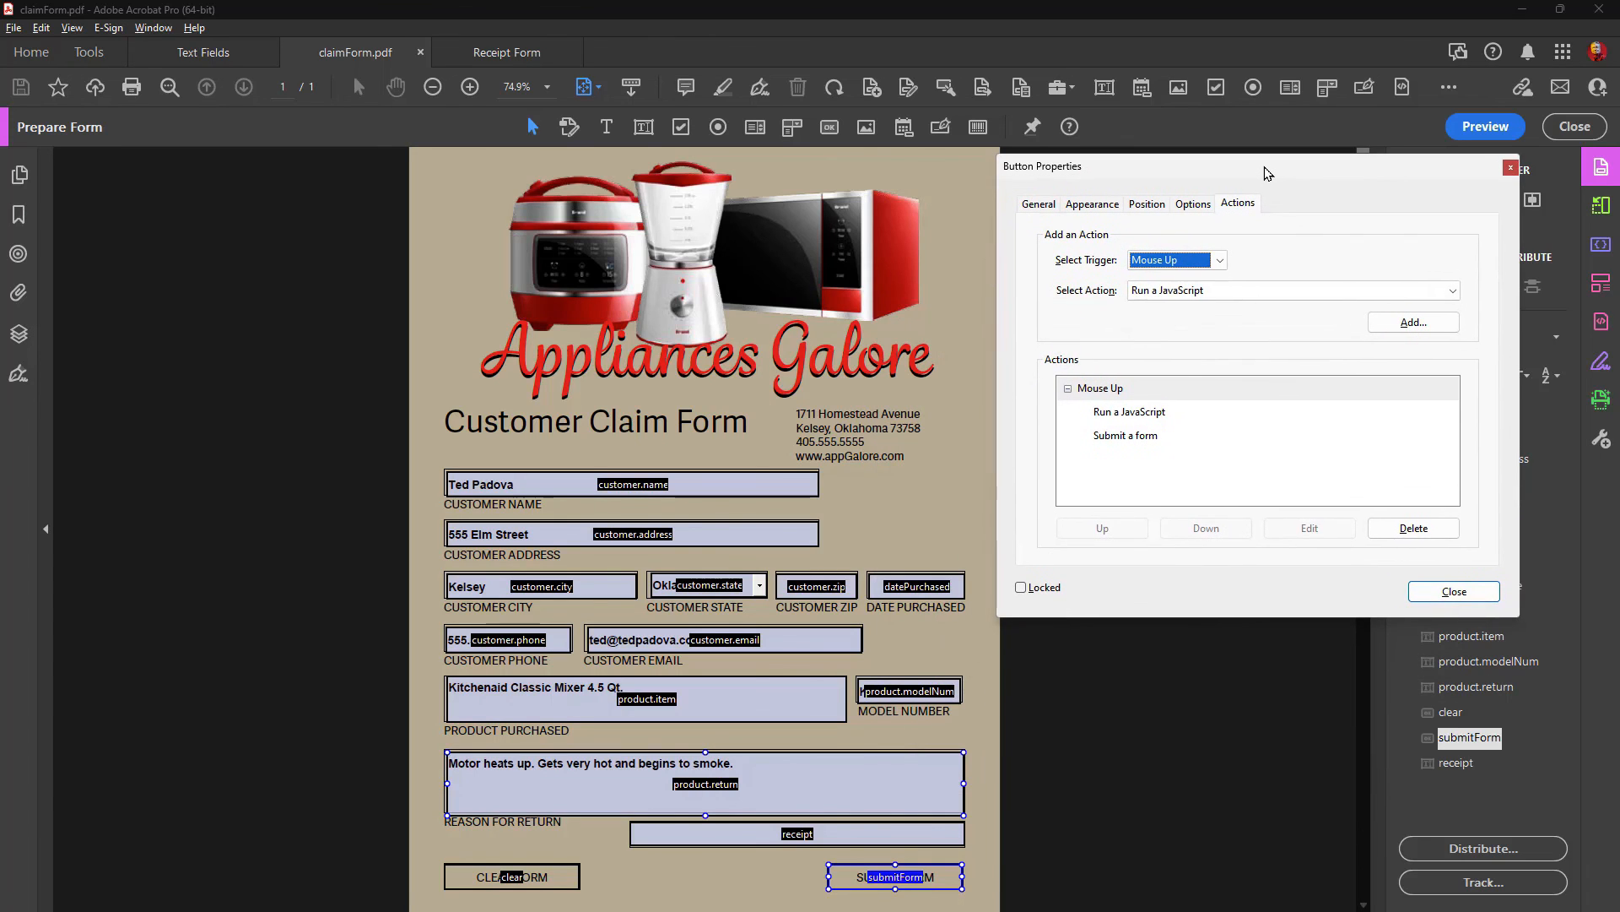
{"action": "left_click", "coordinate": [1139, 437]}
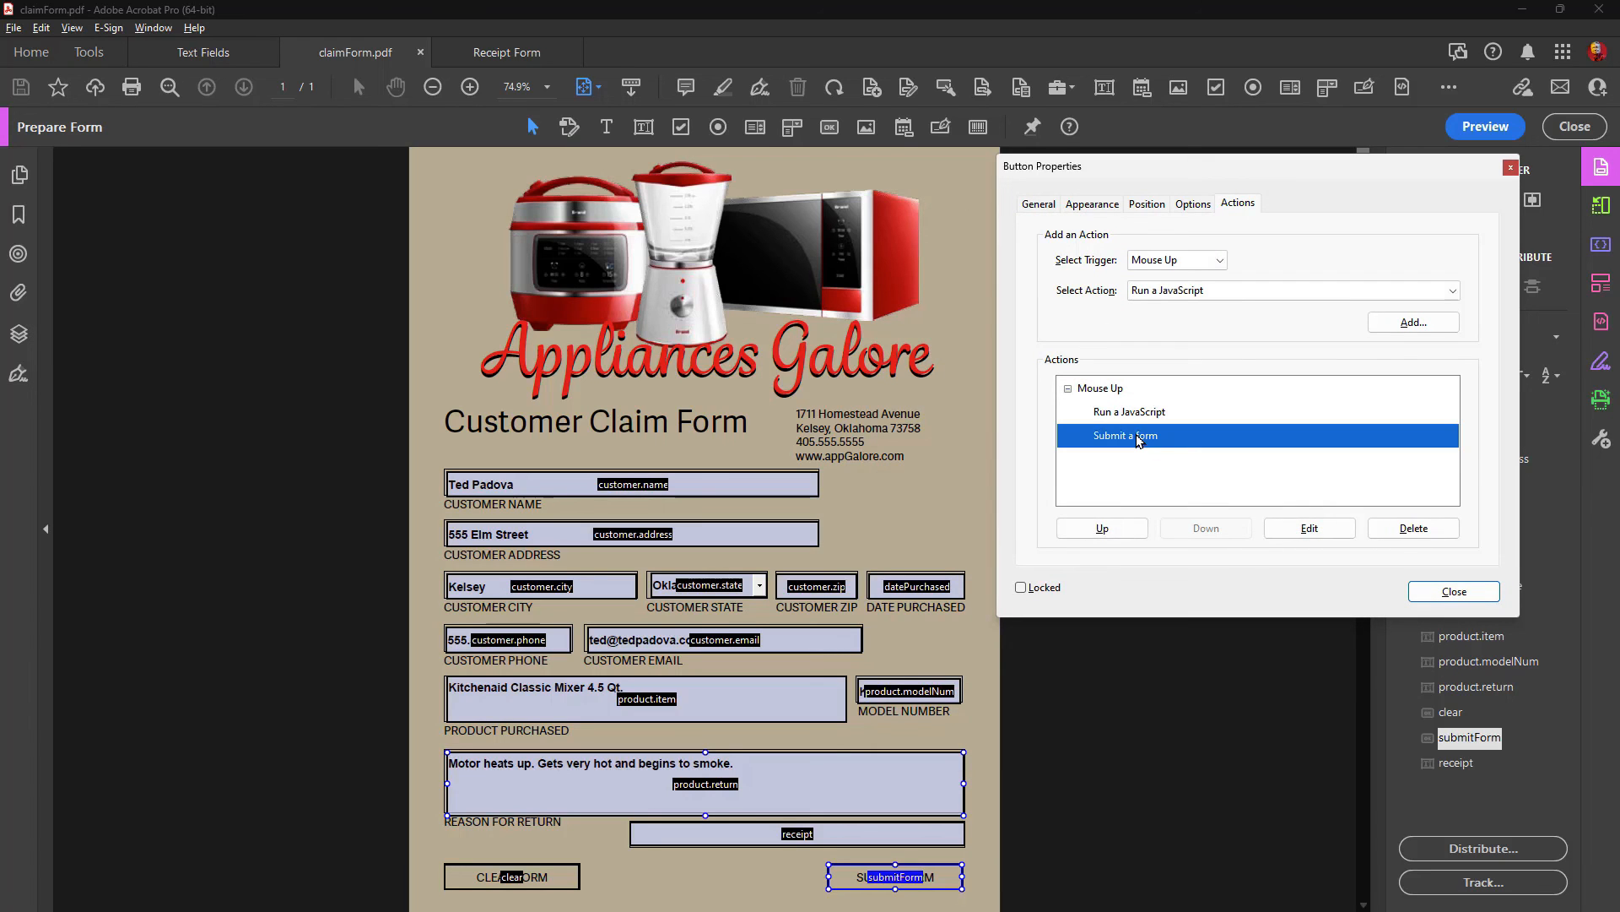
{"action": "left_click", "coordinate": [1309, 527]}
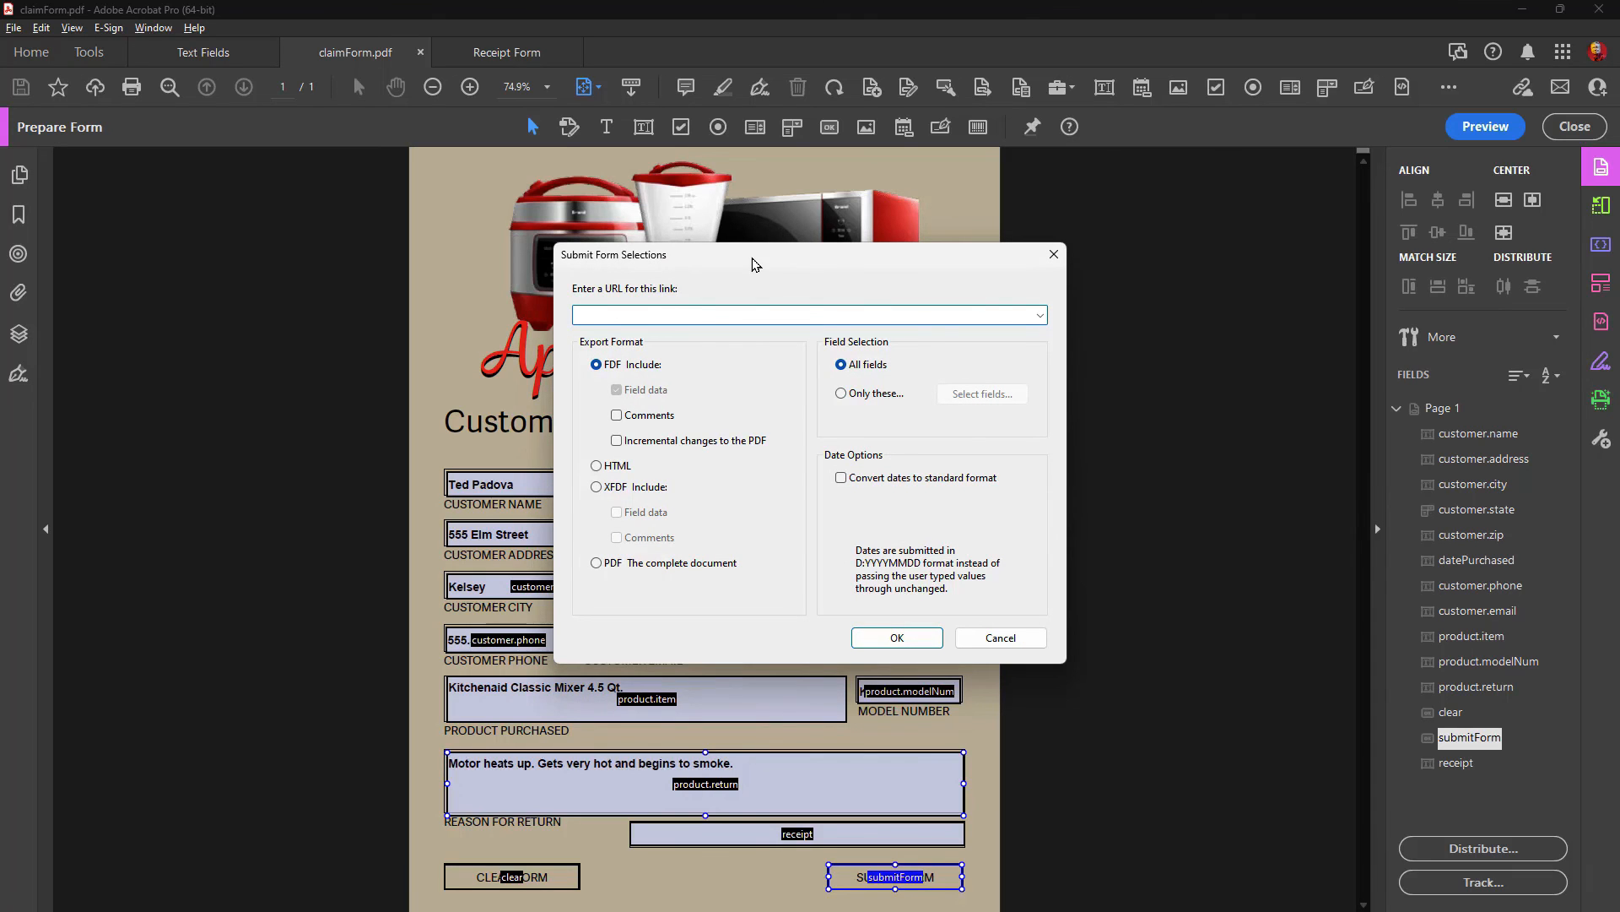
Step: Move the Submit Form Selections dialog off the form fields to review it, and dismiss it without changes
{"action": "left_click_drag", "start_coordinate": [754, 264], "coordinate": [1064, 212]}
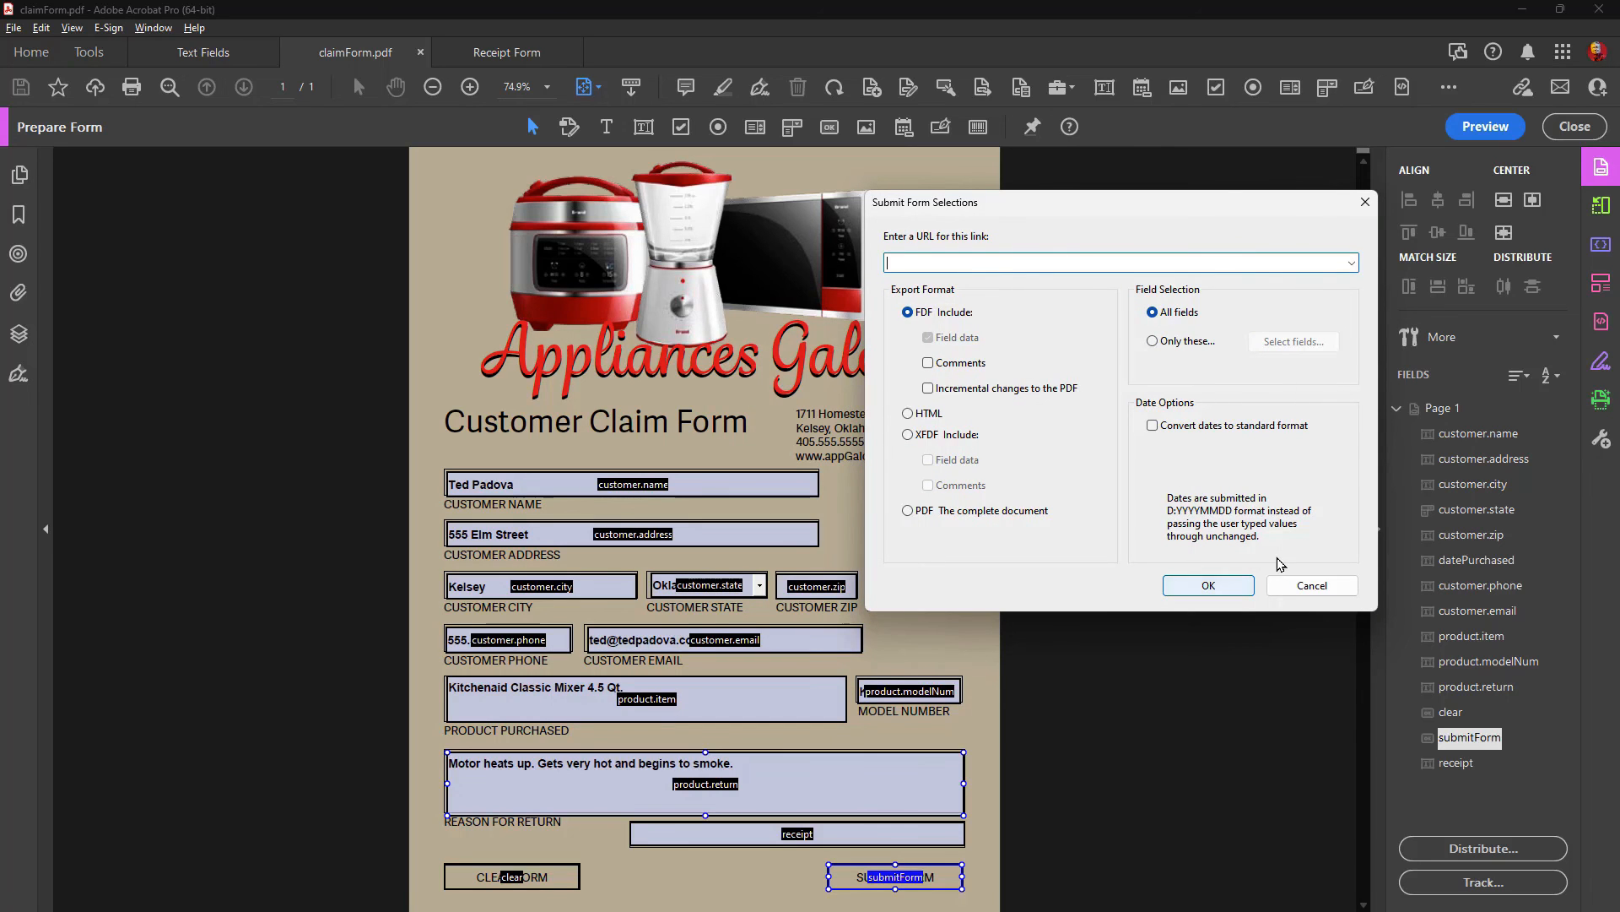
{"action": "left_click", "coordinate": [1310, 593]}
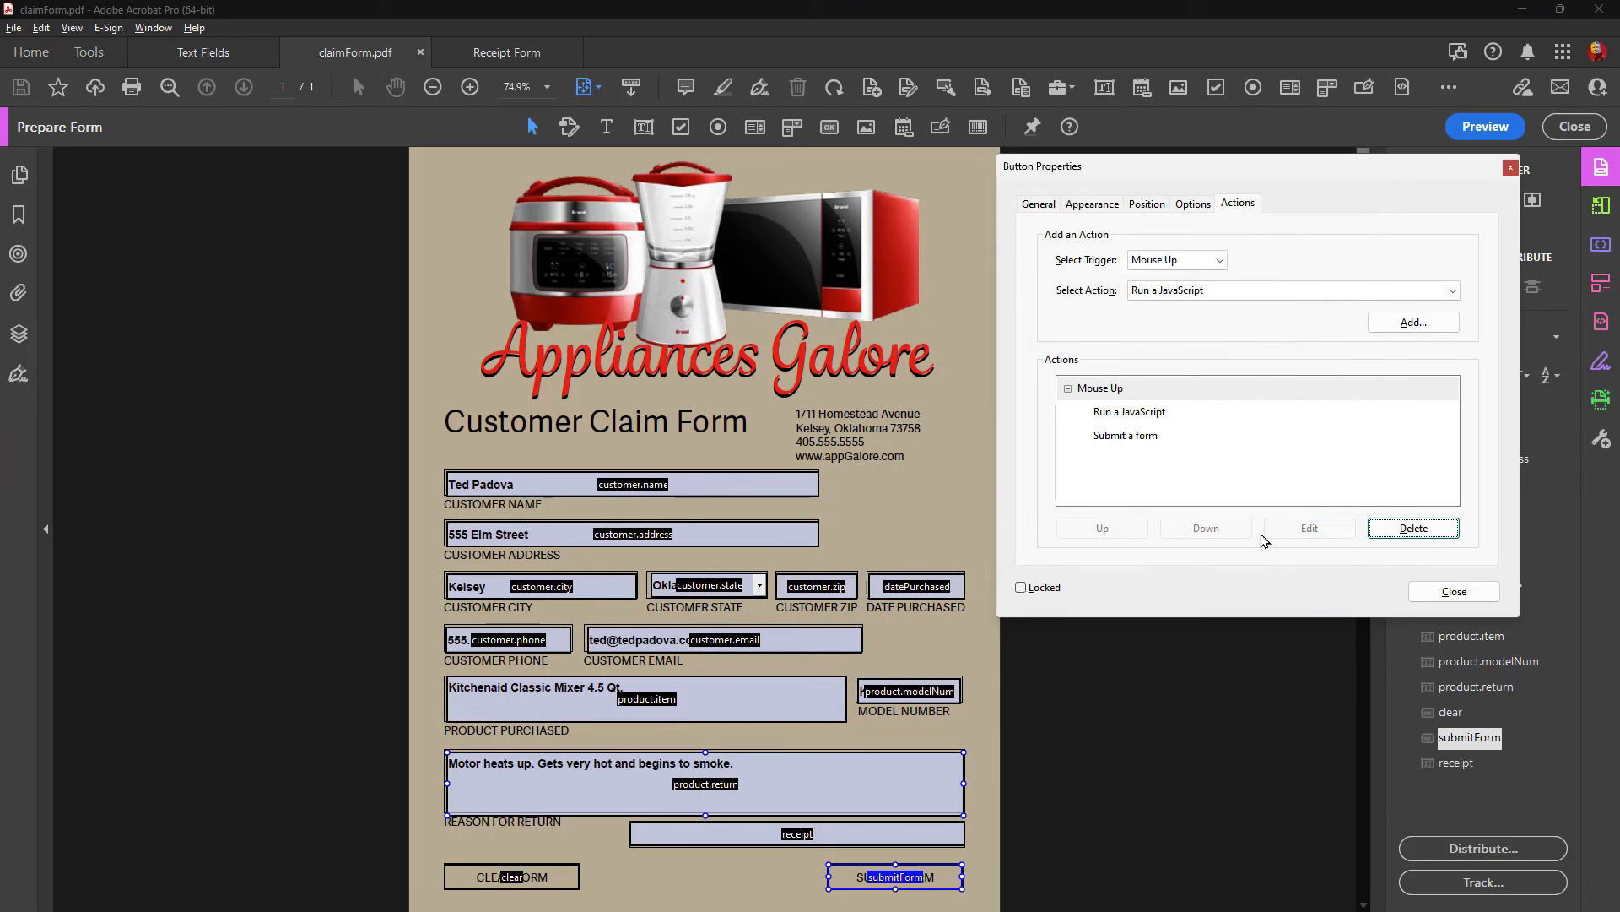
Step: View the script in the submitForm button's Run a JavaScript action, leave it unedited, and close the button properties
{"action": "left_click", "coordinate": [1143, 413]}
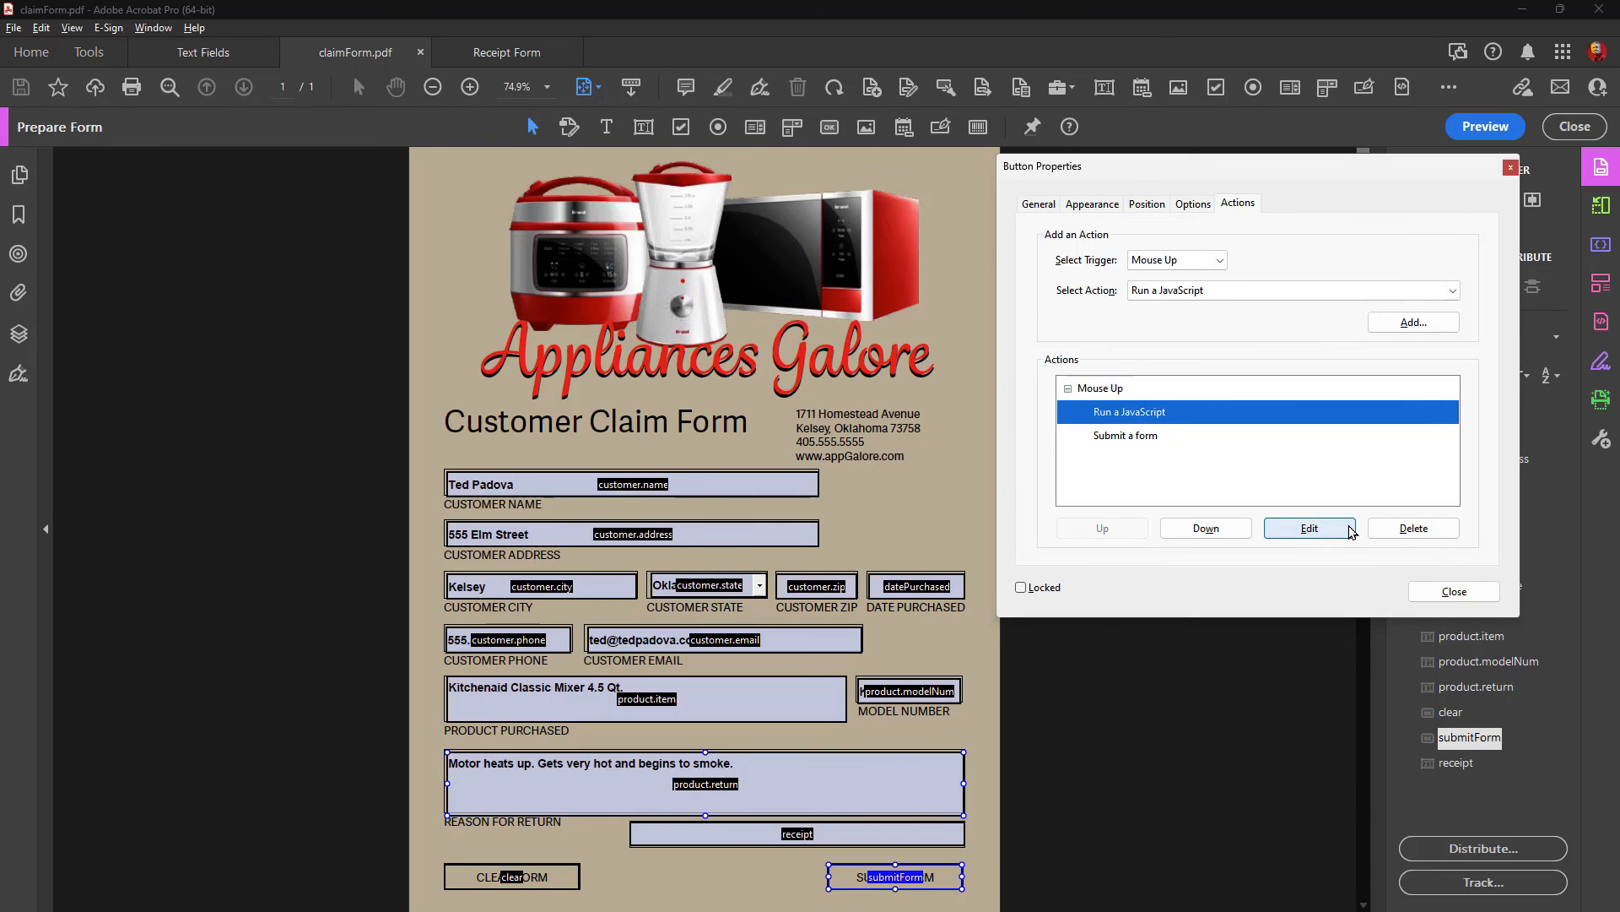
{"action": "left_click", "coordinate": [1310, 528]}
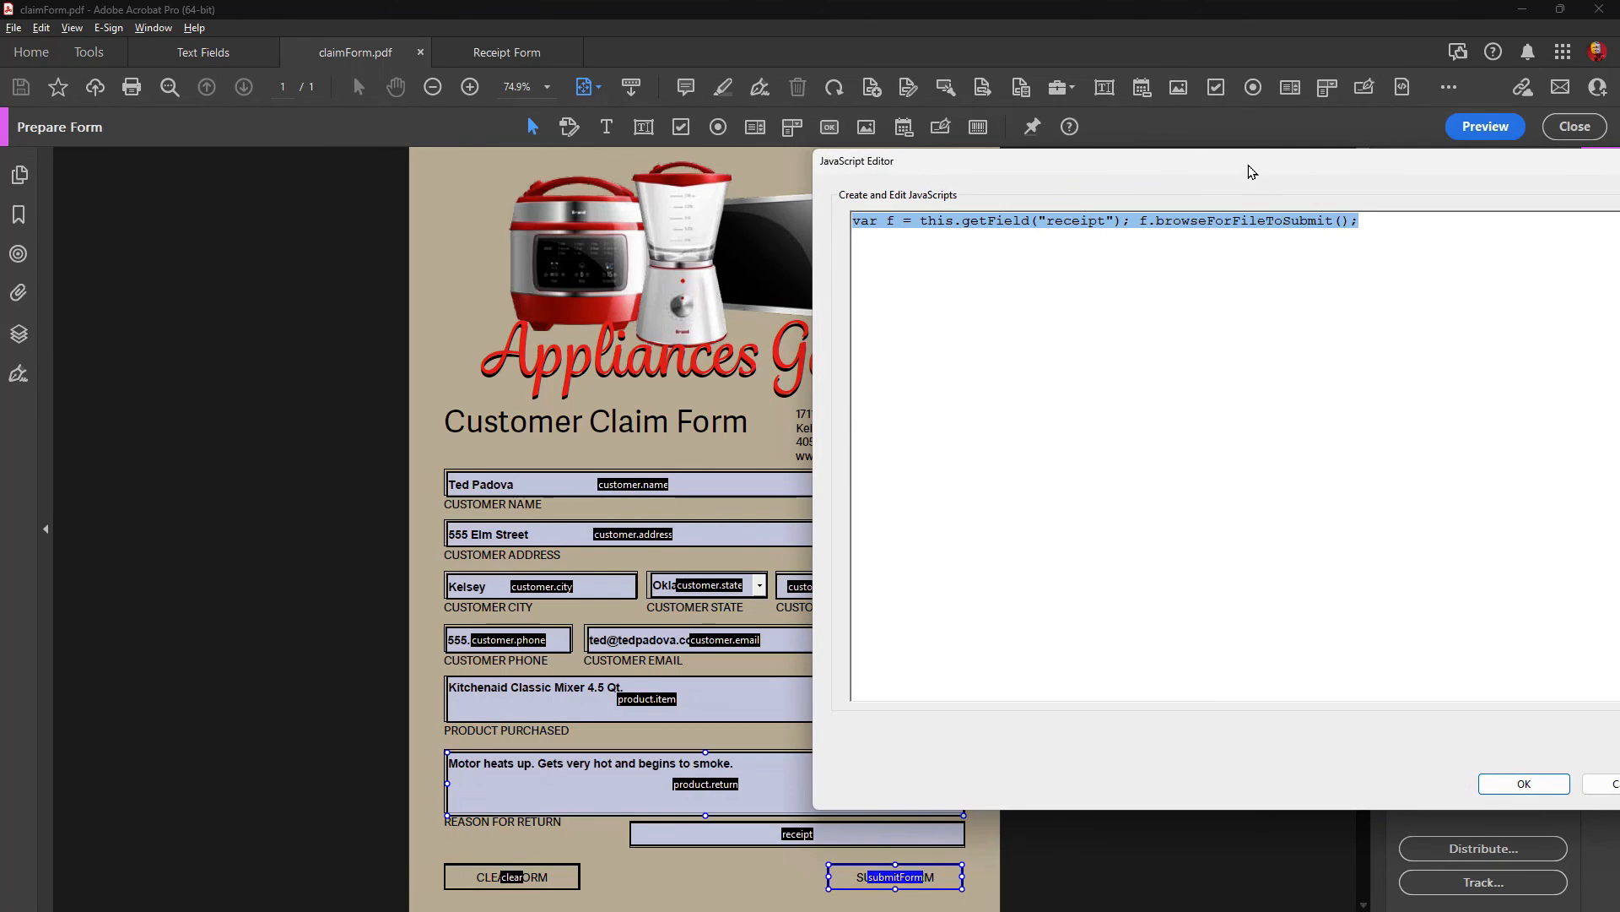
{"action": "left_click_drag", "start_coordinate": [1251, 175], "coordinate": [1233, 172]}
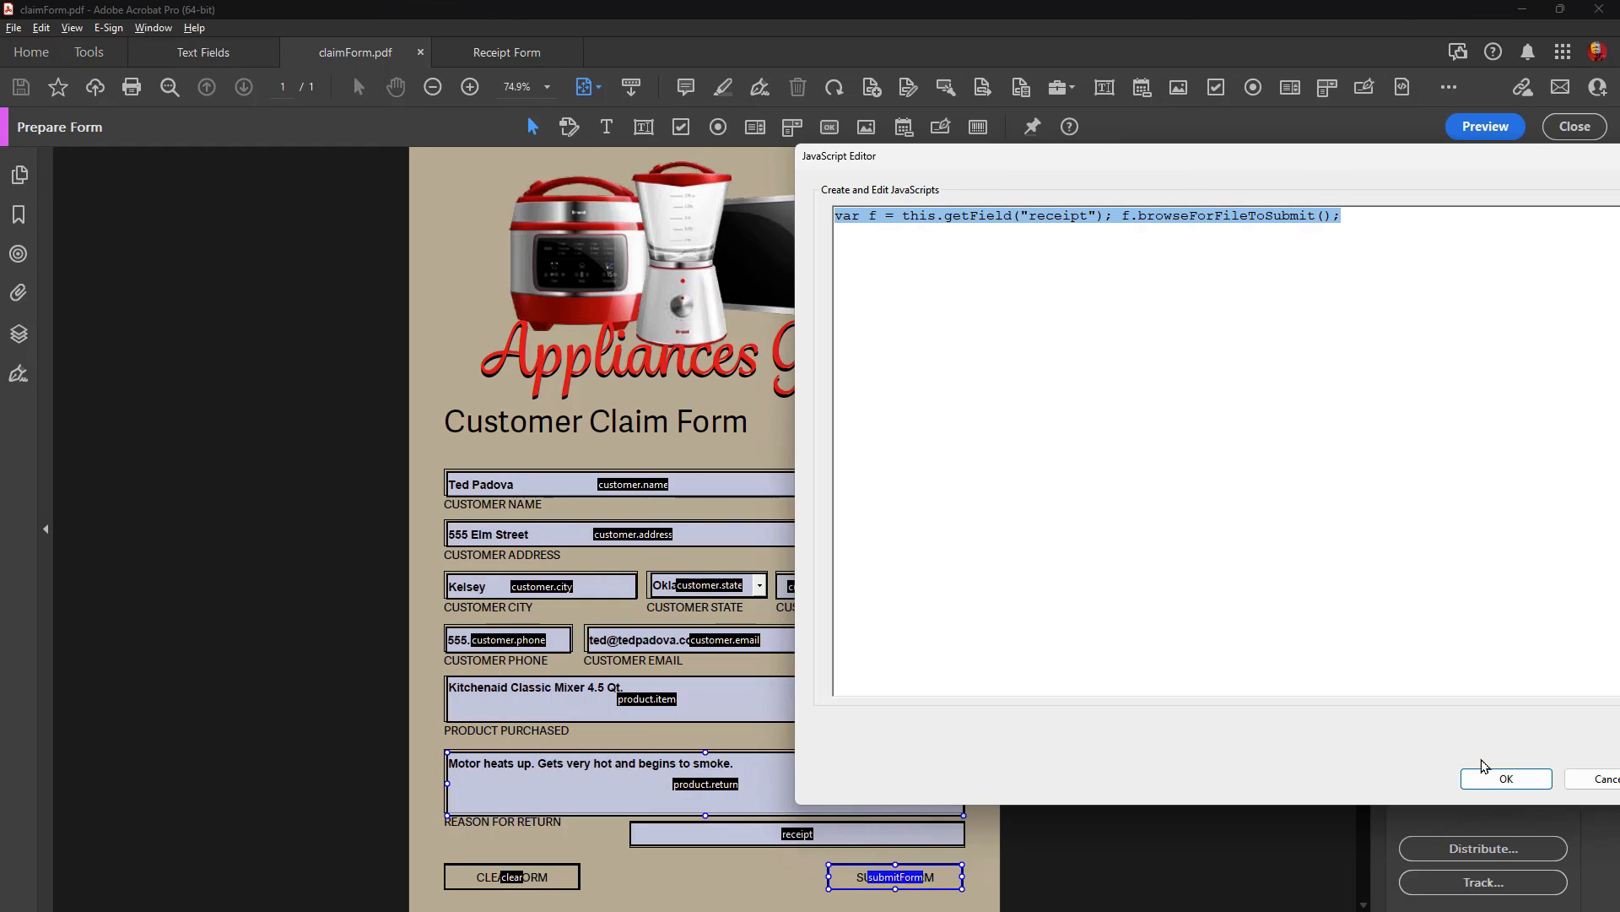
{"action": "left_click", "coordinate": [1597, 778]}
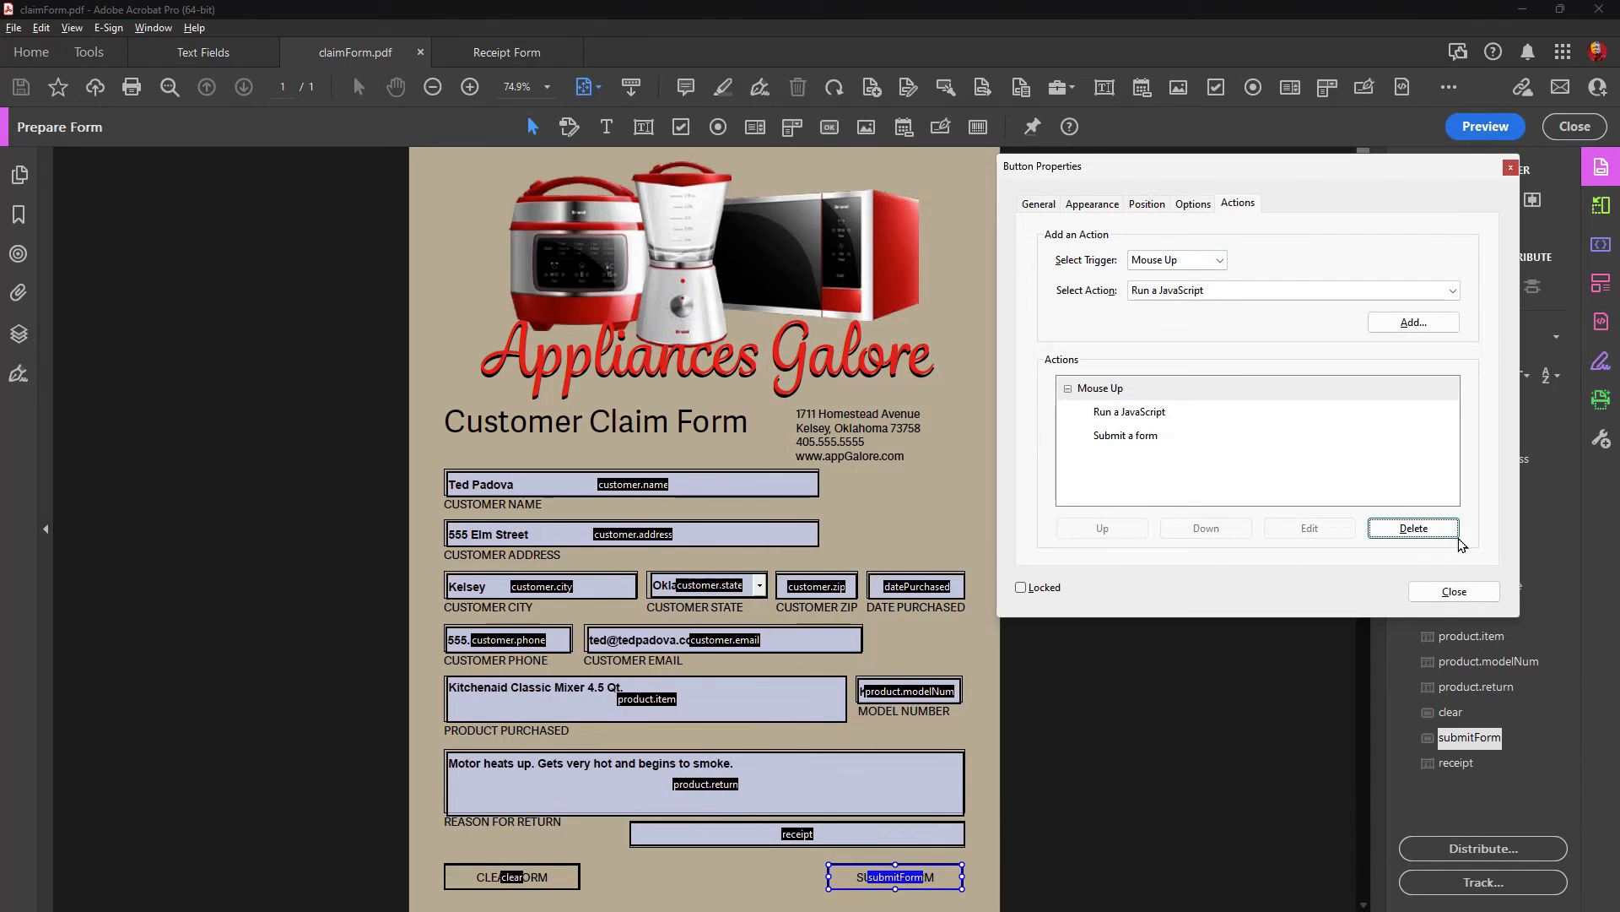
{"action": "left_click", "coordinate": [1455, 591]}
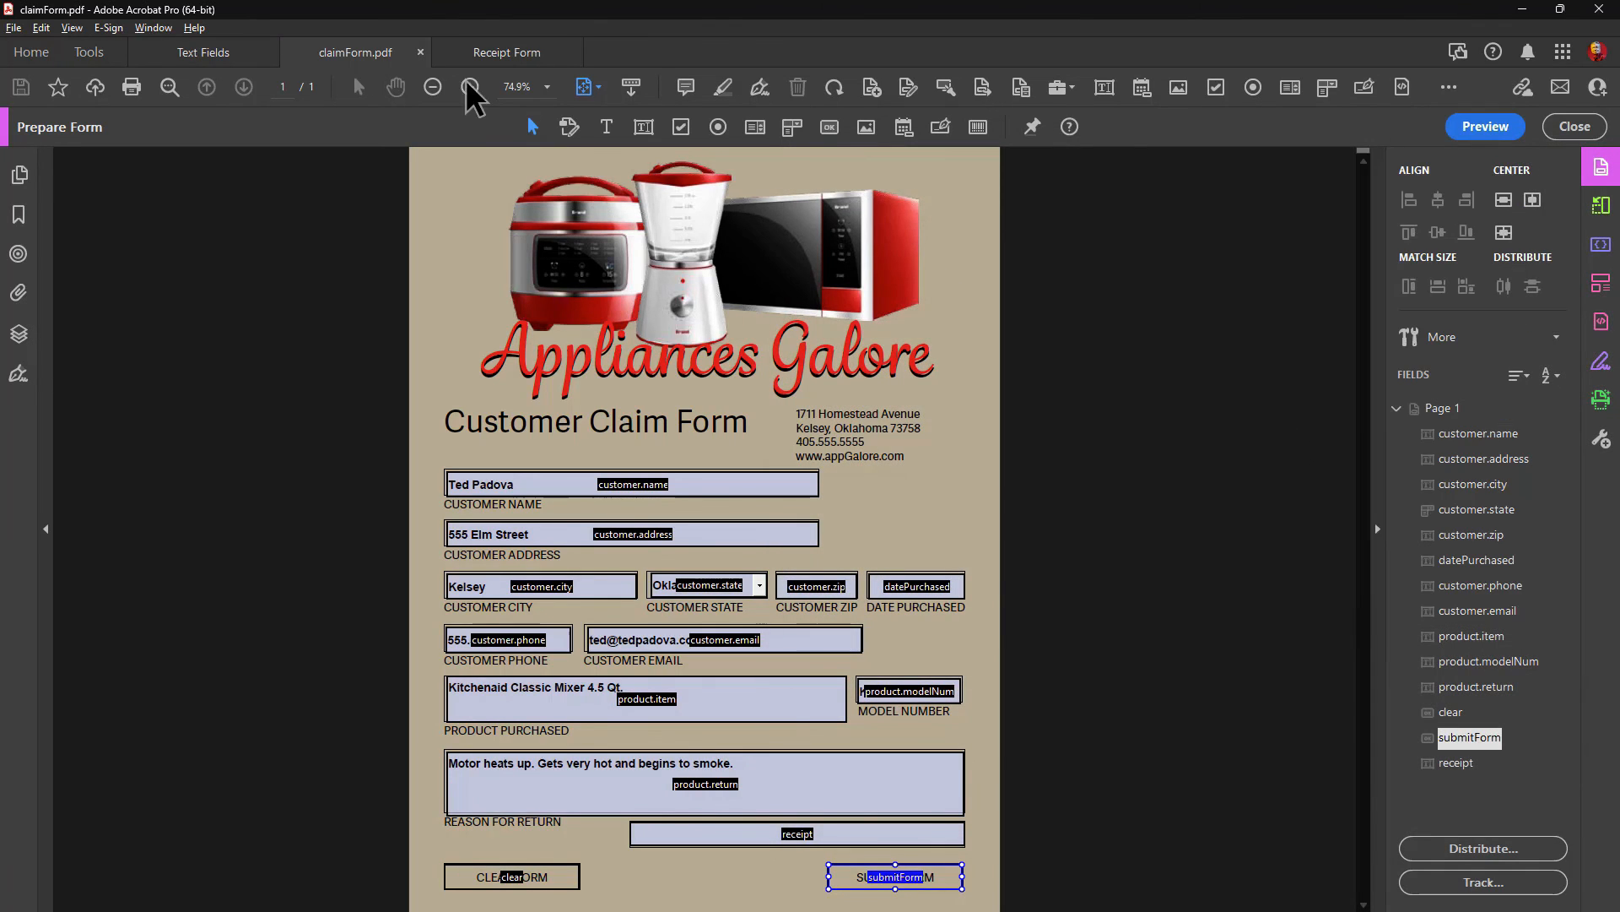
Step: View the Receipt Form document alternately with claimForm.pdf, and return to the Text Fields document
{"action": "left_click", "coordinate": [520, 50]}
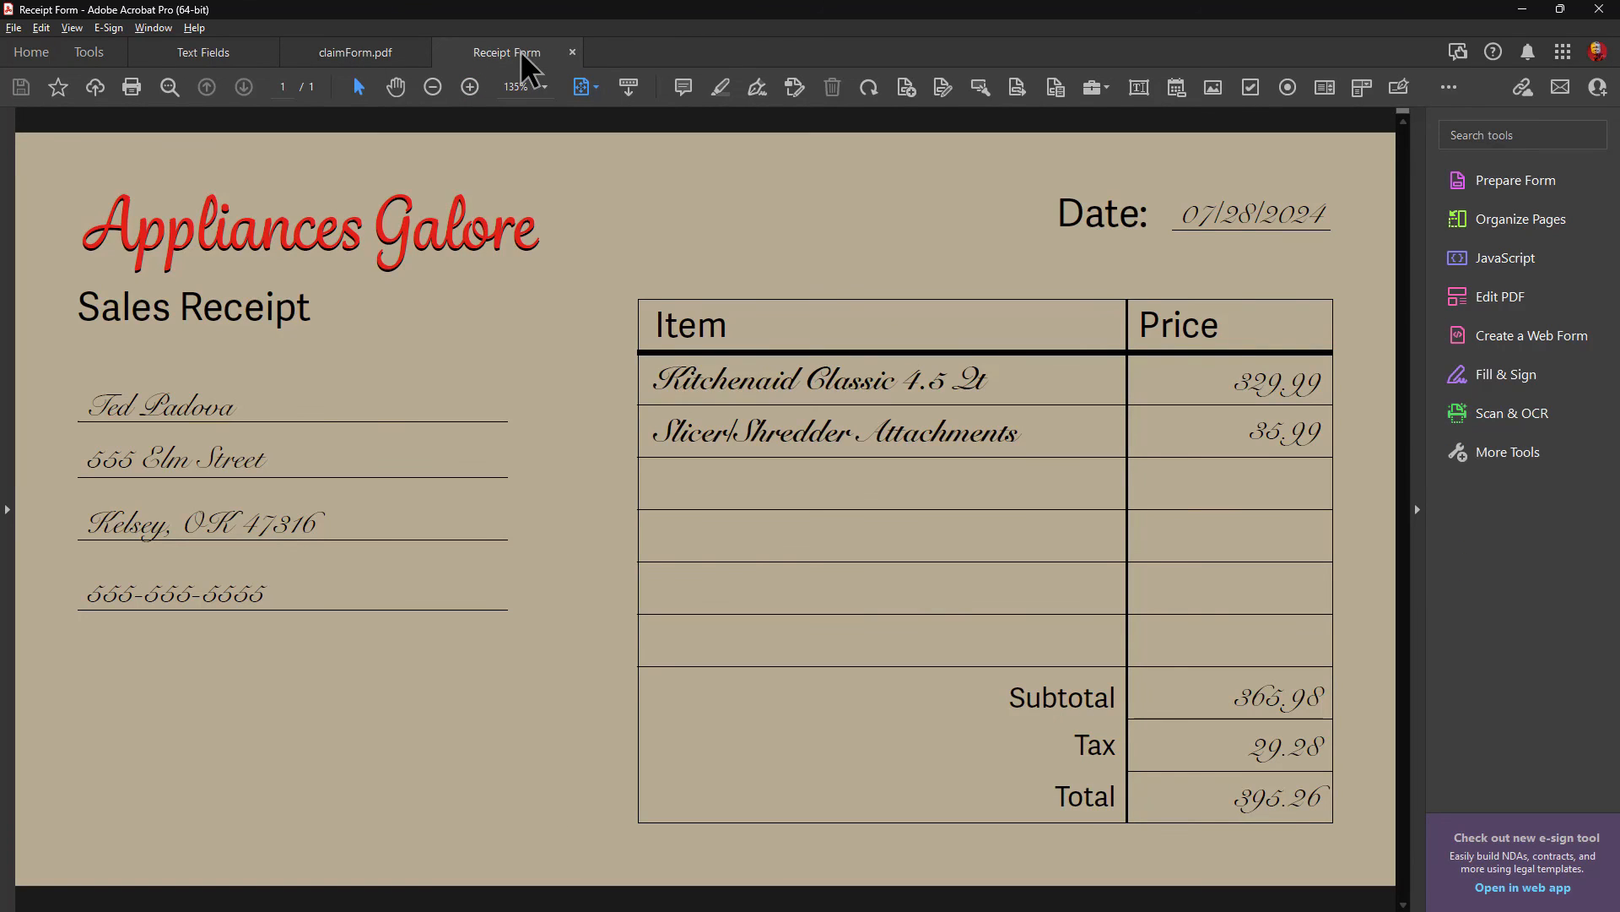
{"action": "left_click", "coordinate": [327, 54]}
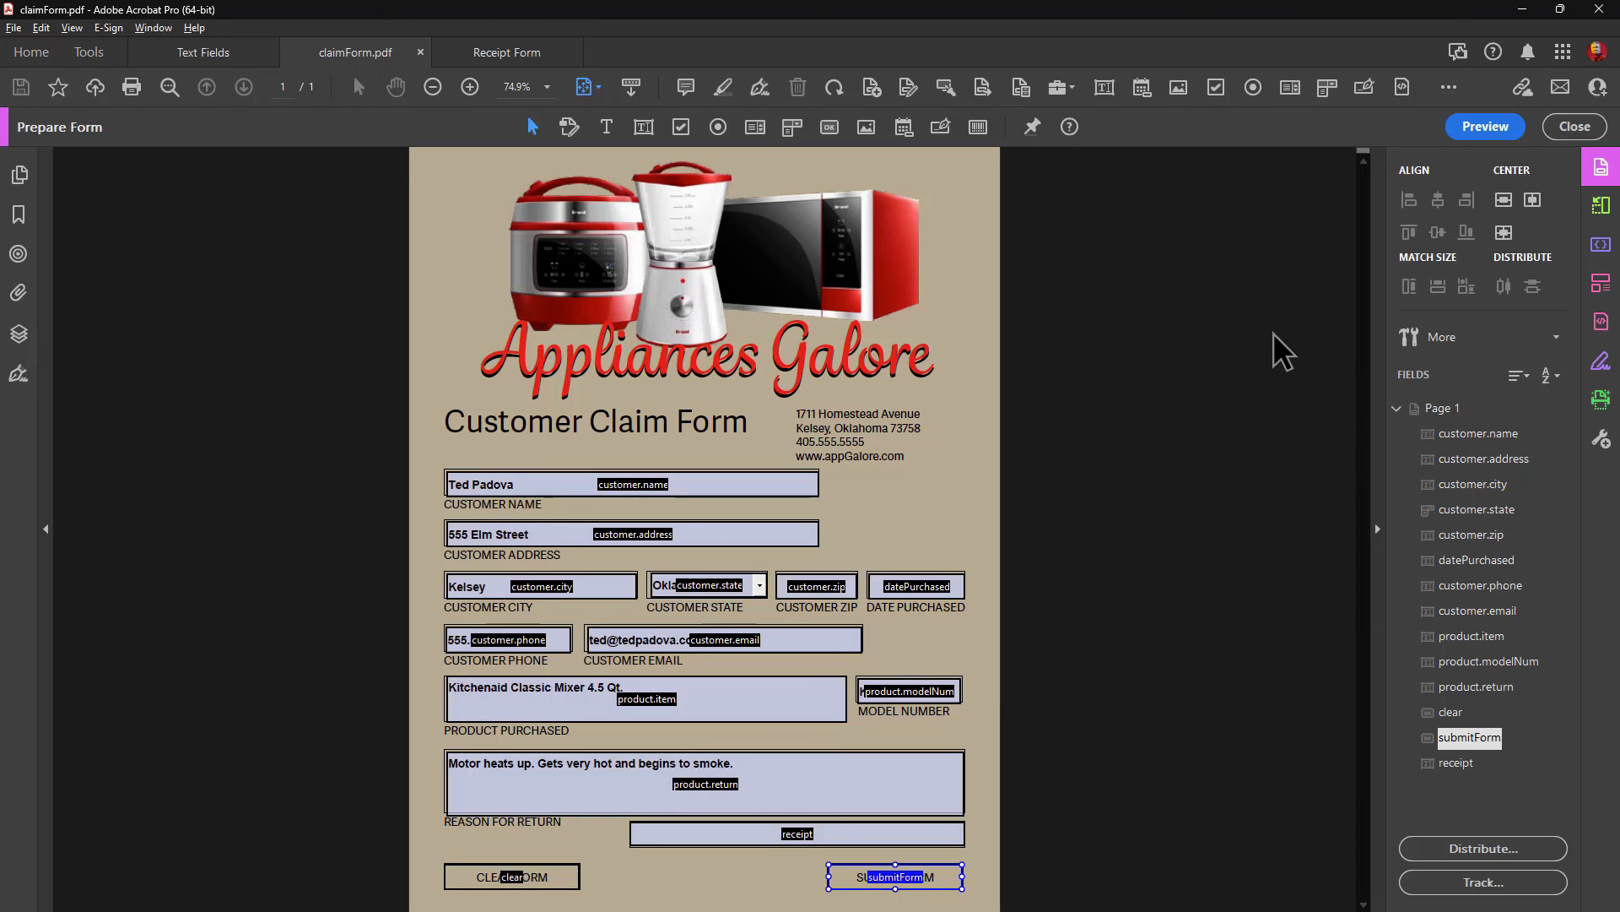
{"action": "left_click", "coordinate": [507, 51]}
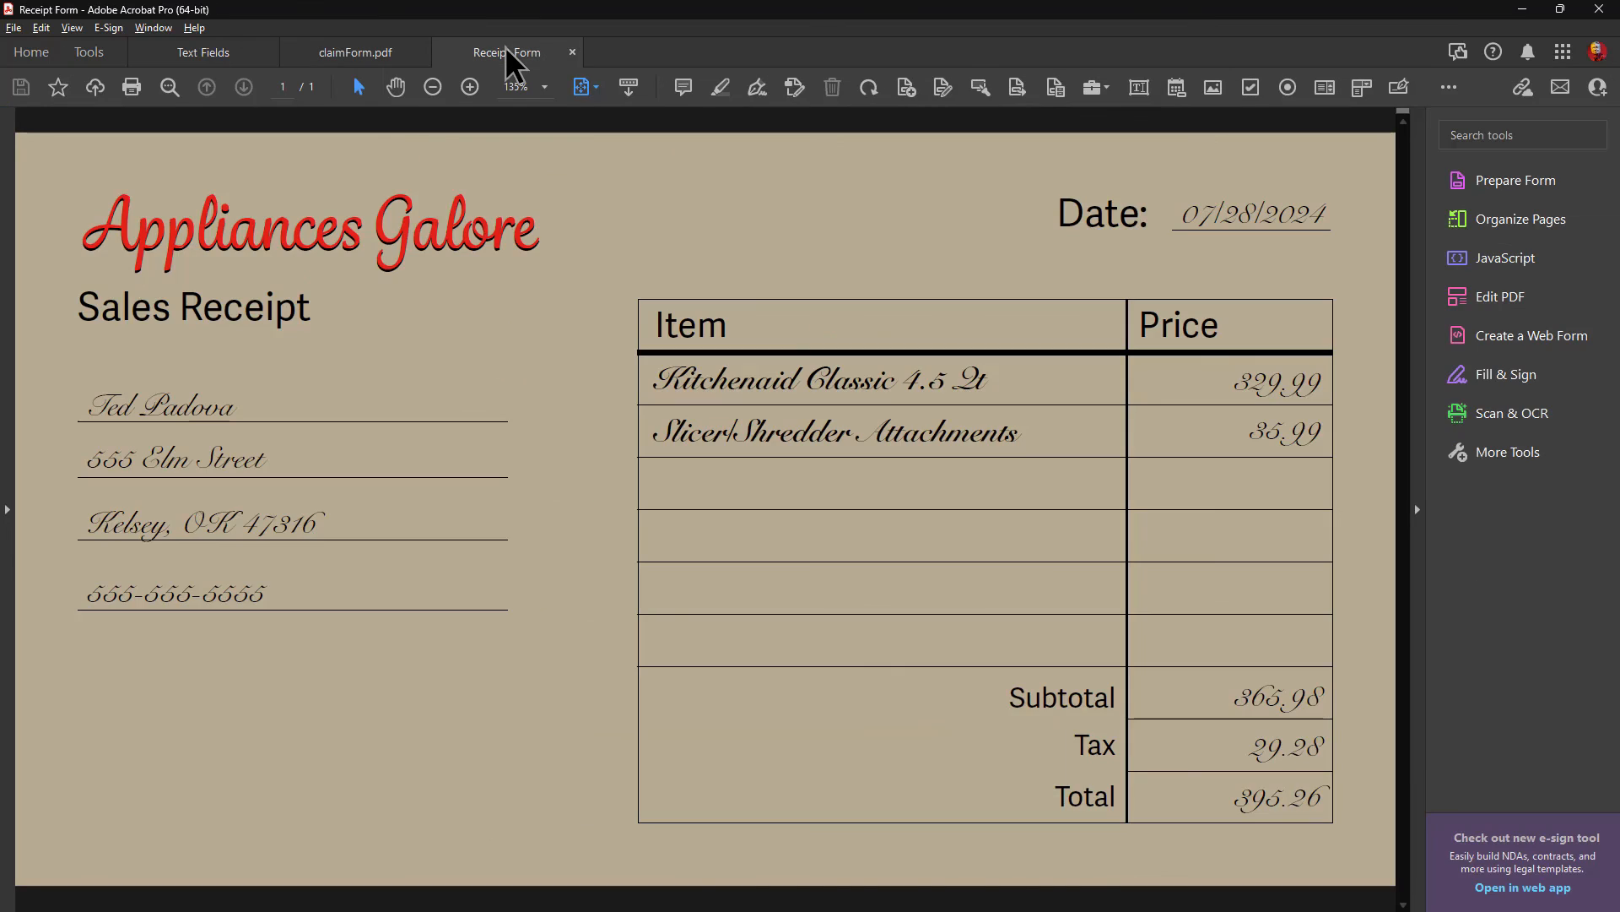
{"action": "left_click", "coordinate": [352, 49]}
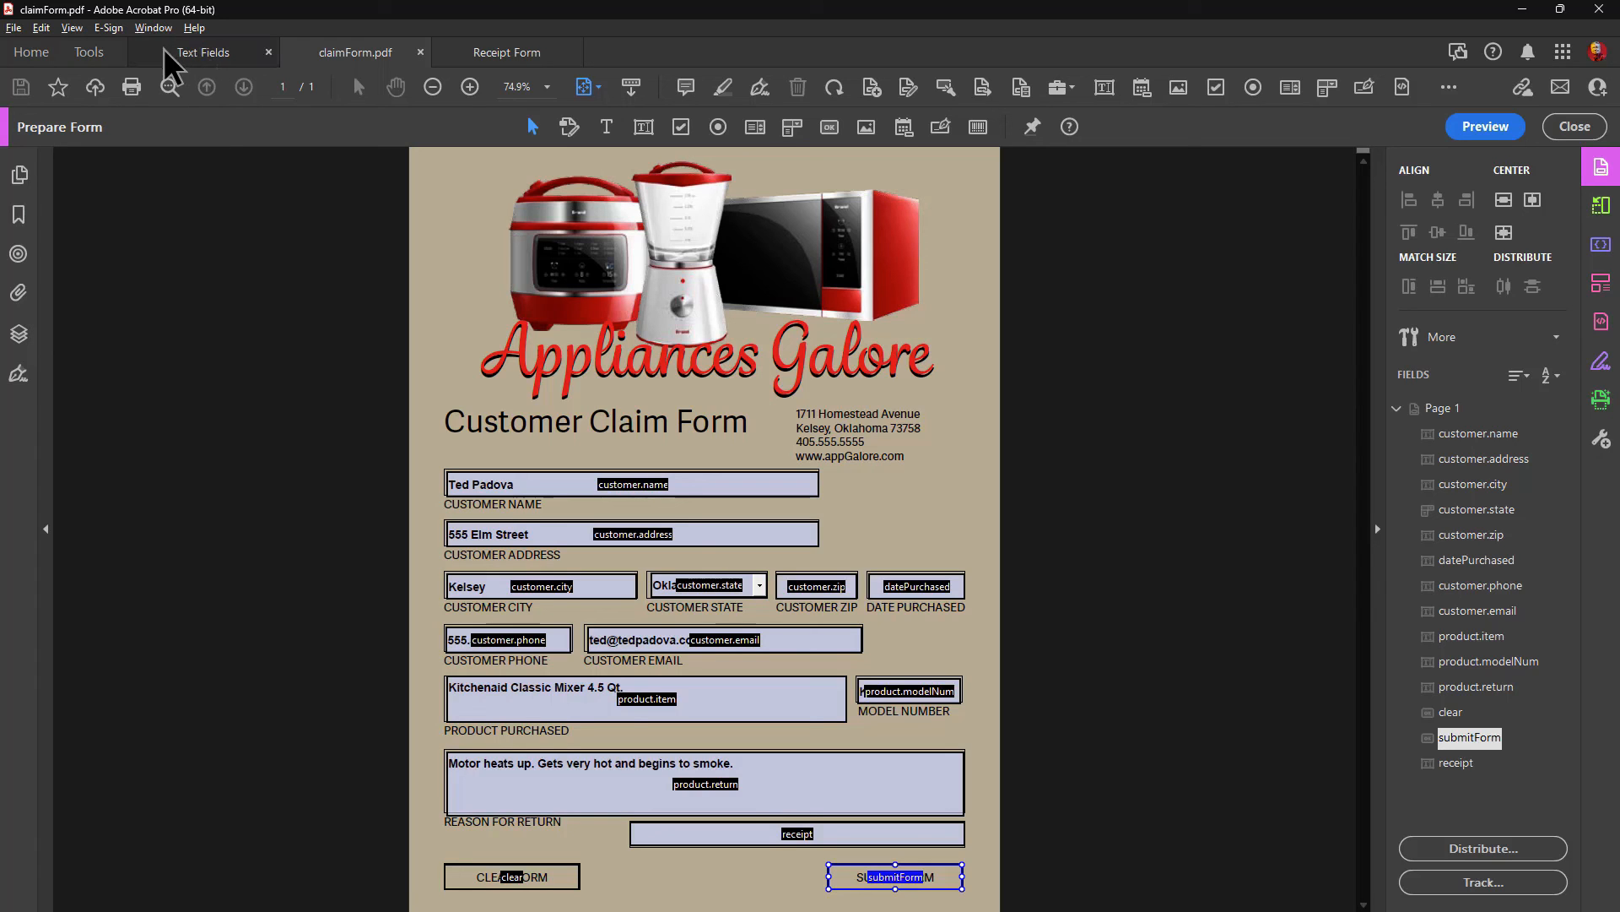
{"action": "left_click", "coordinate": [199, 56]}
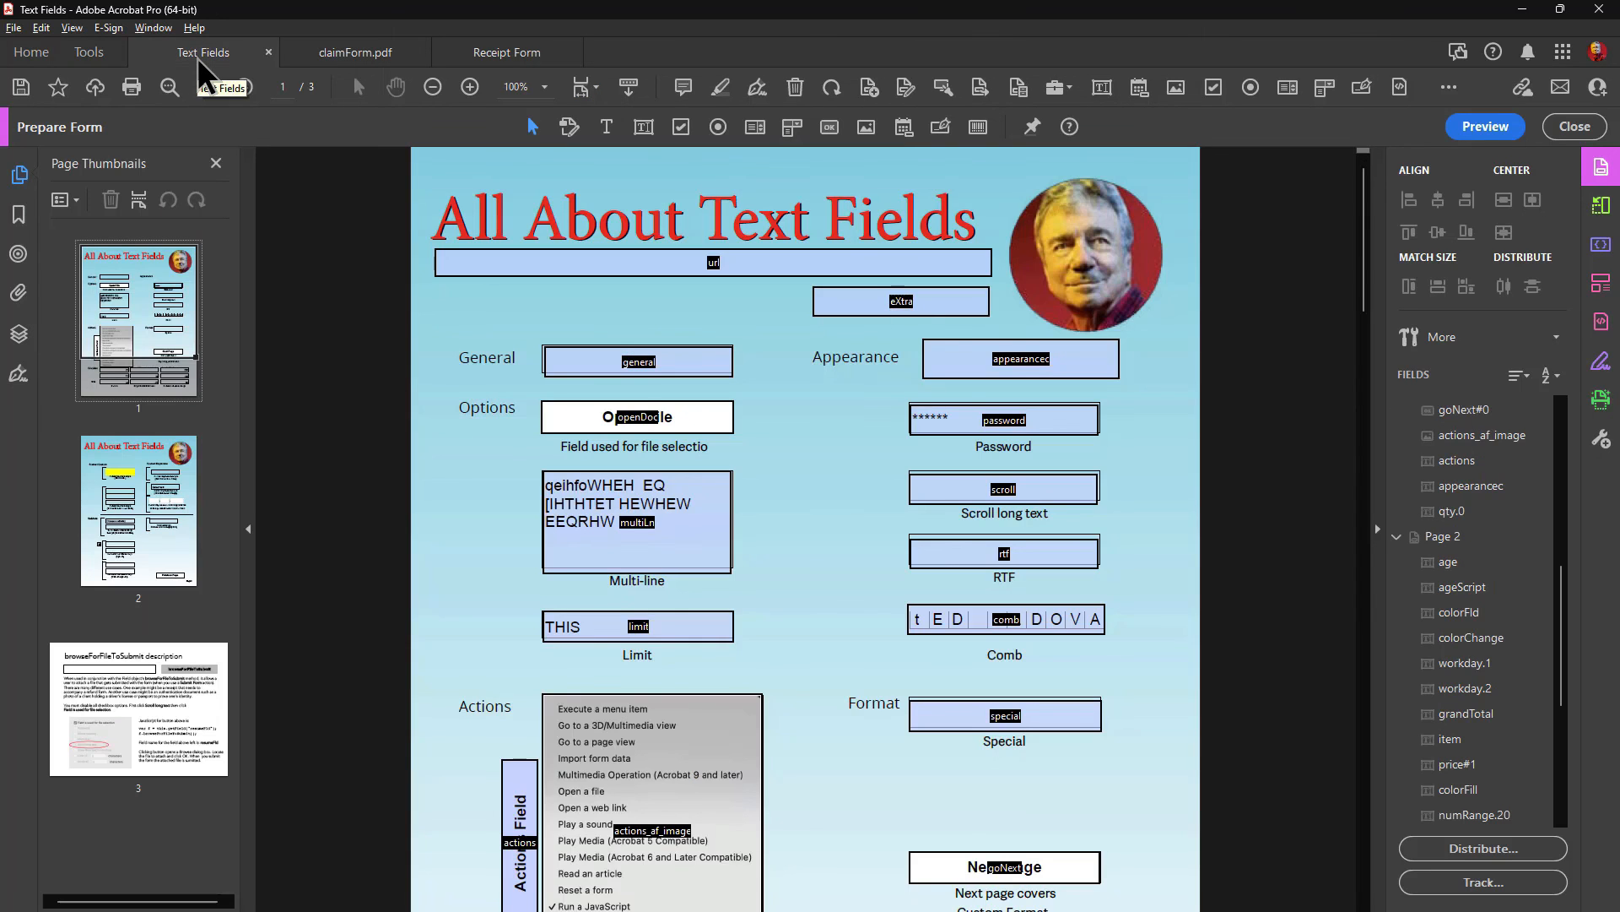